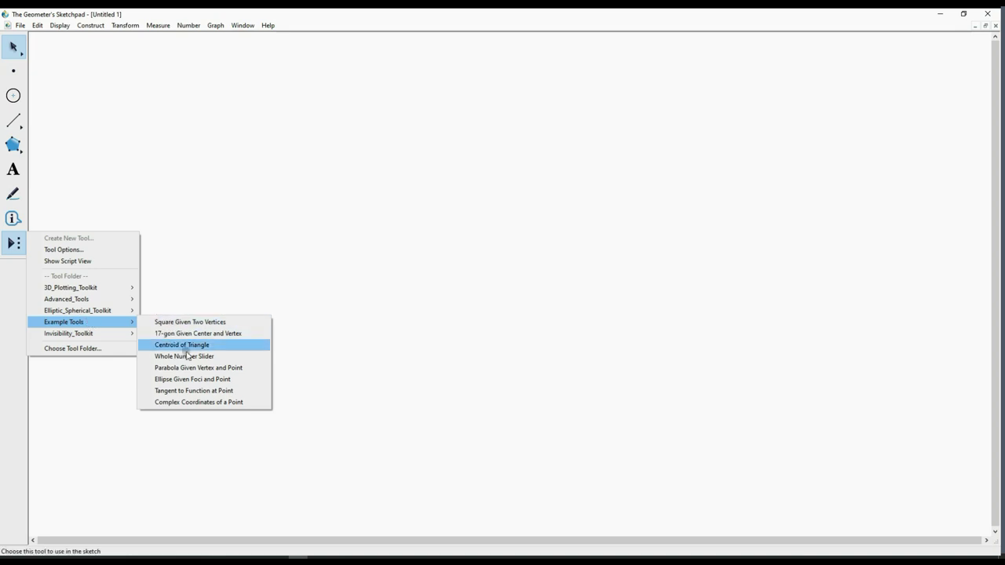
# Build an ellipse from two horizontally aligned foci and a point on its curve.
pyautogui.click(185, 379)
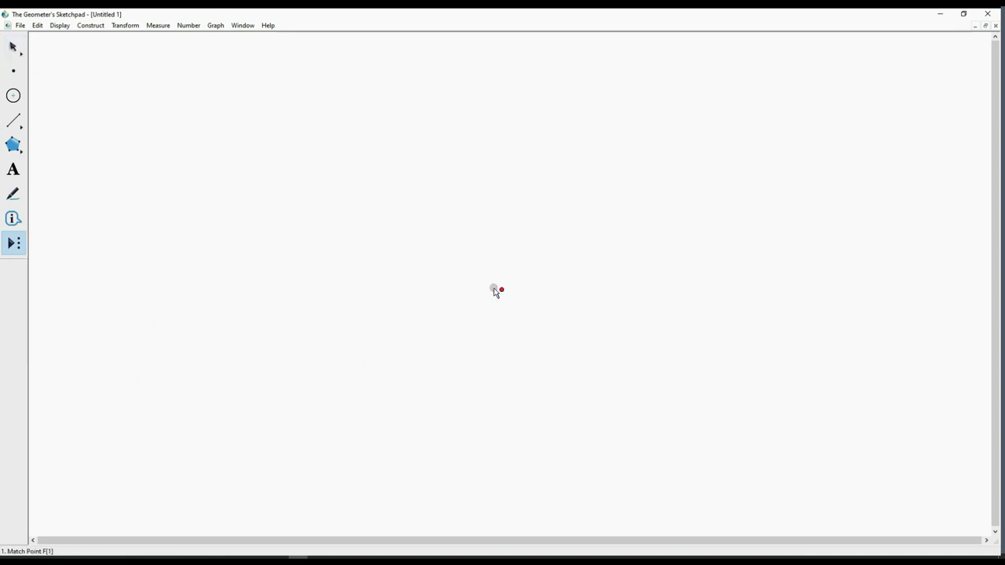
pyautogui.click(497, 274)
pyautogui.click(799, 274)
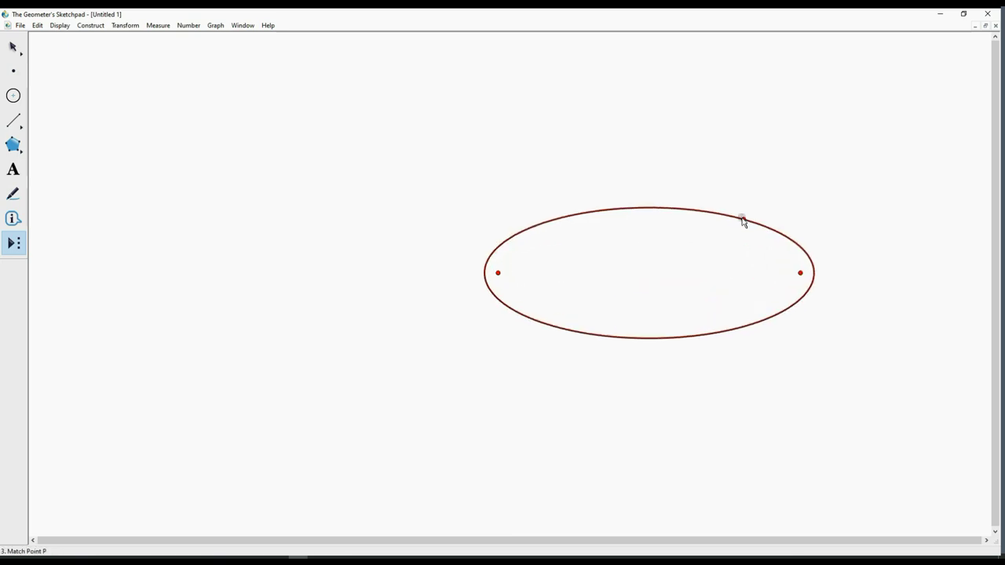
pyautogui.click(713, 185)
# Select both foci of the ellipse.
pyautogui.press('Escape')
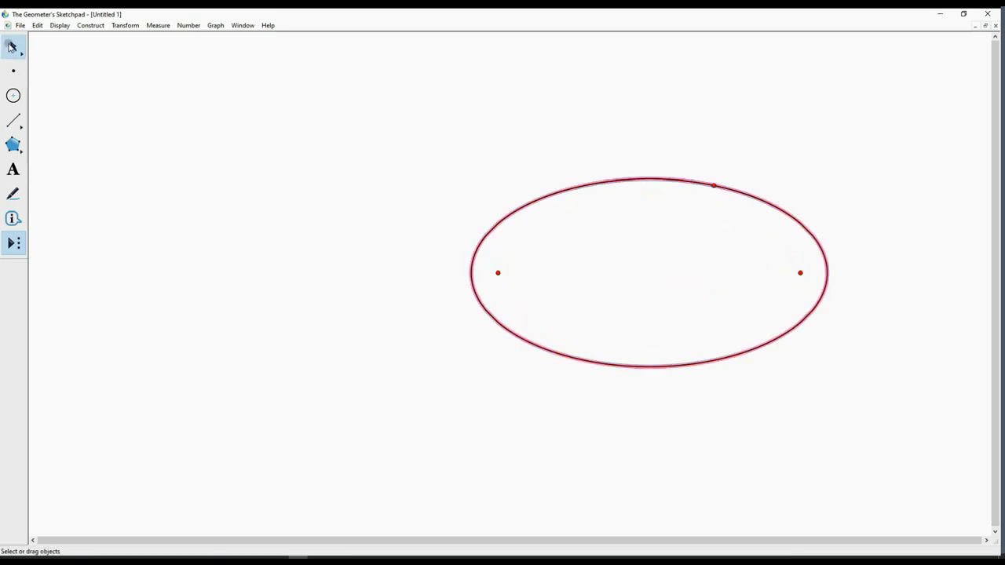
pyautogui.click(252, 116)
pyautogui.click(497, 273)
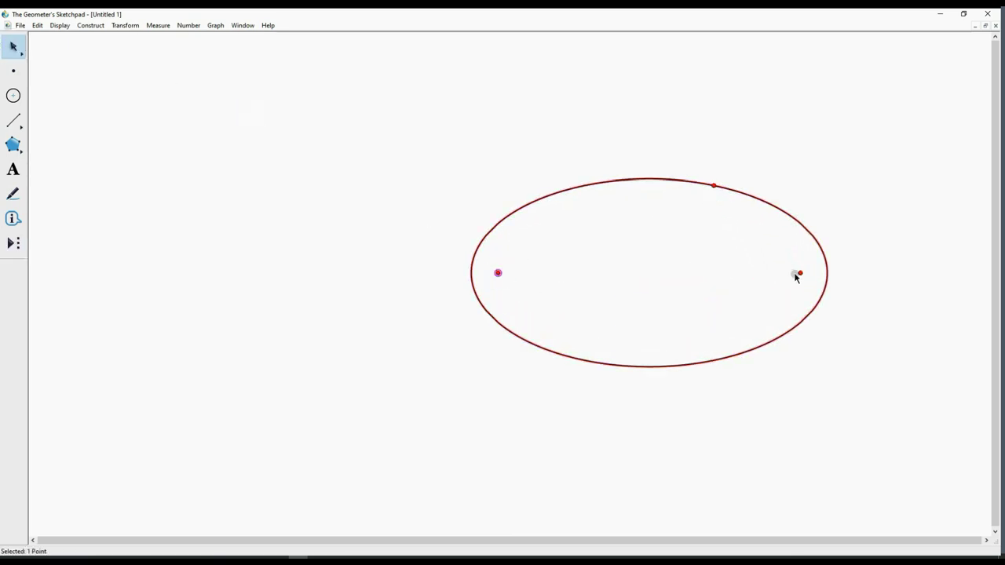
pyautogui.click(800, 273)
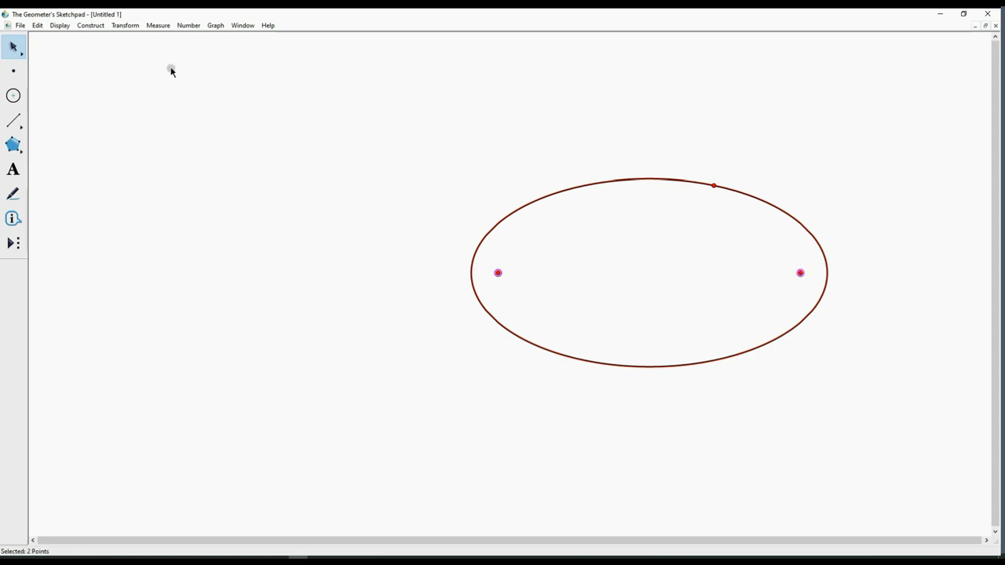
# Draw a line through both foci, a segment joining them, and its midpoint.
pyautogui.click(90, 25)
pyautogui.click(100, 99)
pyautogui.click(341, 119)
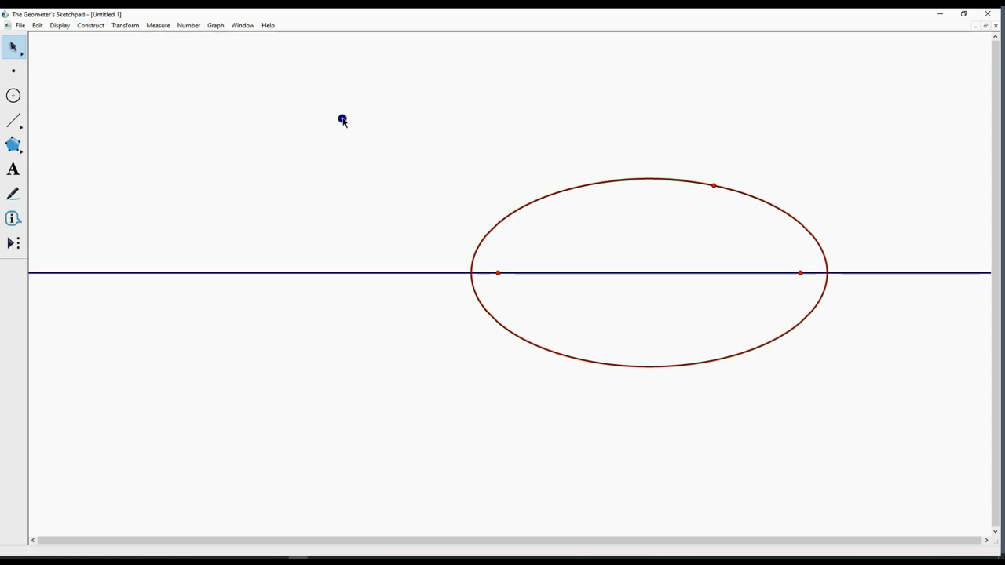
pyautogui.click(497, 273)
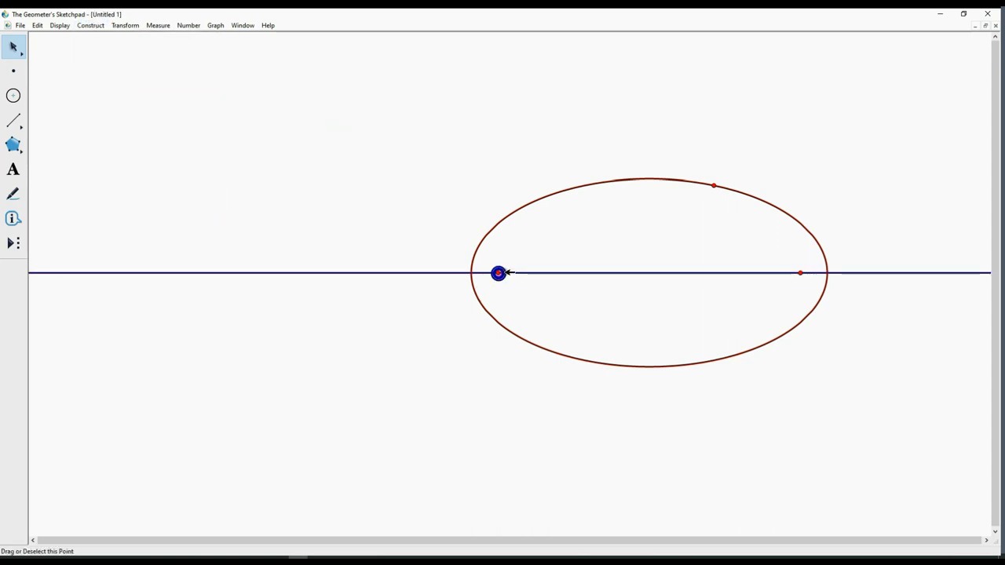
pyautogui.click(800, 273)
pyautogui.click(90, 25)
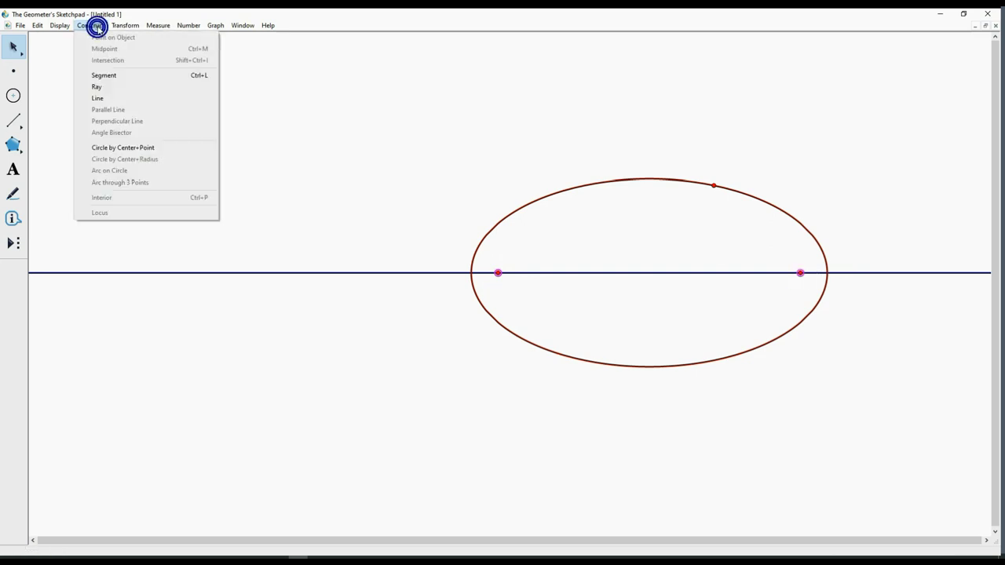
pyautogui.click(100, 75)
pyautogui.click(88, 27)
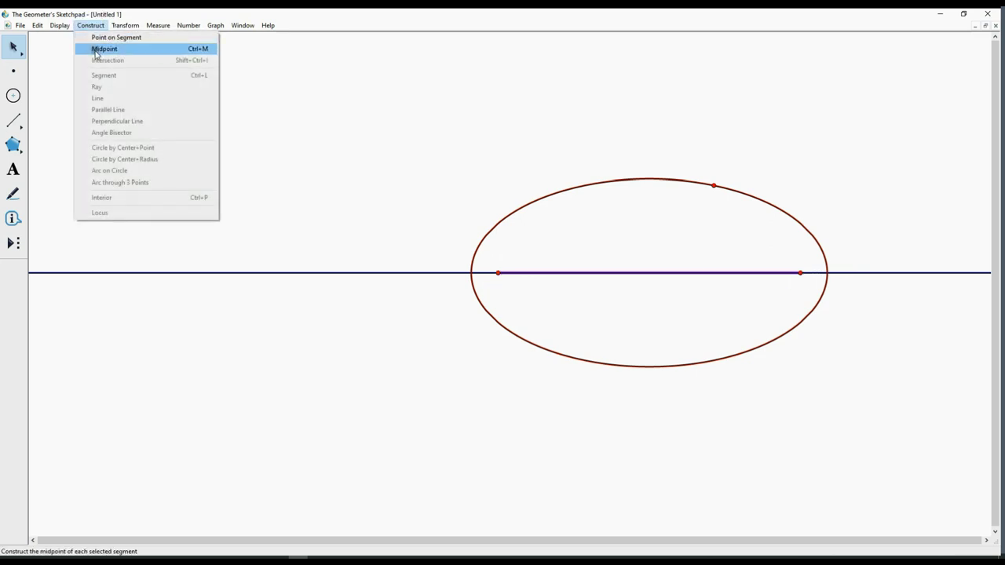
pyautogui.click(94, 50)
# Make the midpoint medium size and label it O.
pyautogui.rightClick(649, 273)
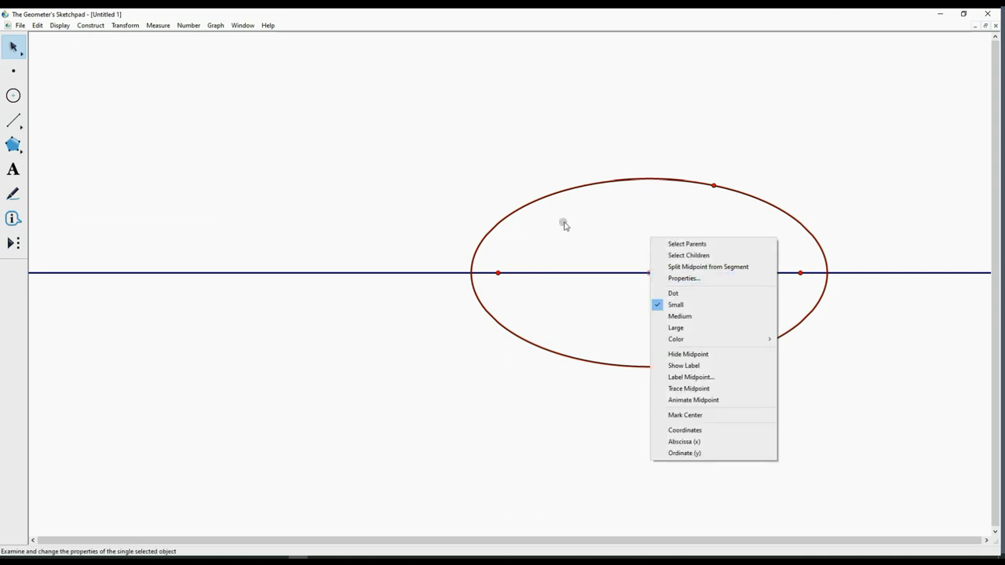
pyautogui.click(671, 316)
pyautogui.rightClick(649, 273)
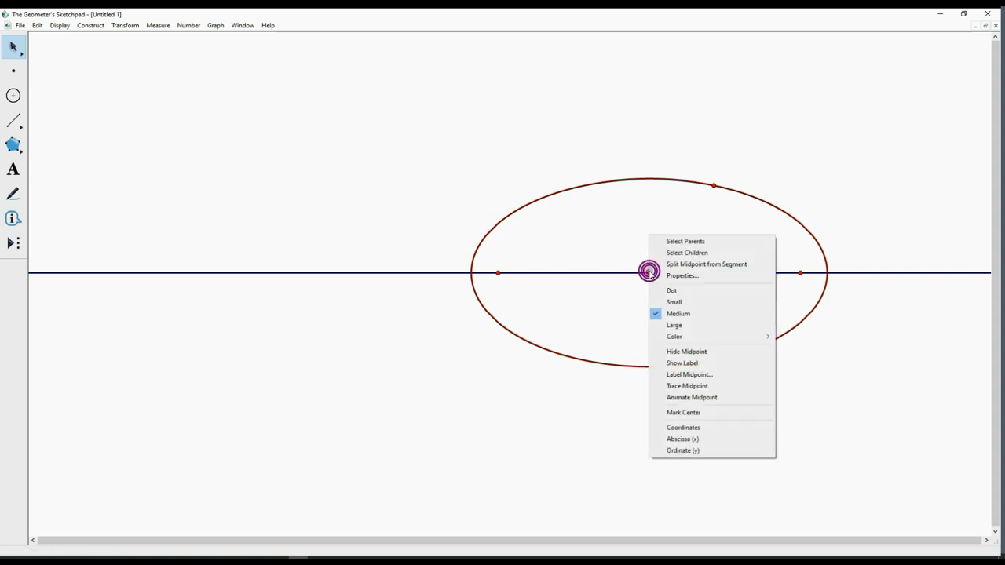
pyautogui.click(663, 274)
pyautogui.click(448, 170)
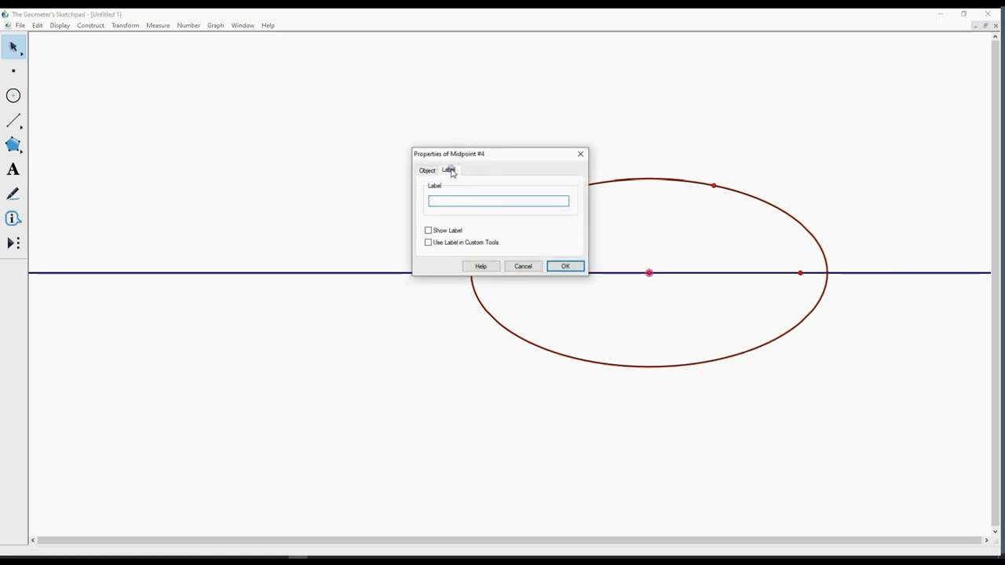
pyautogui.write('O')
pyautogui.click(573, 266)
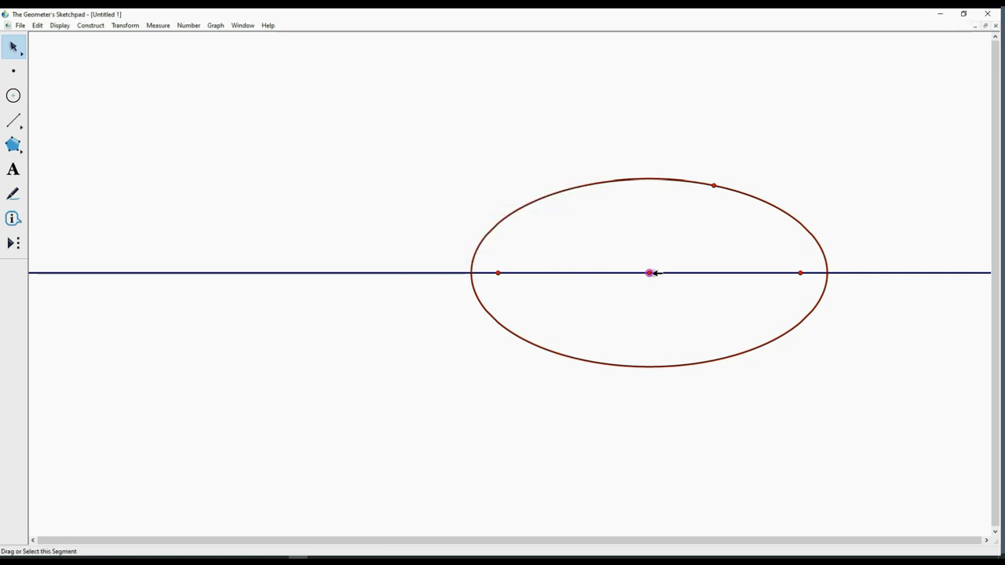
pyautogui.rightClick(651, 273)
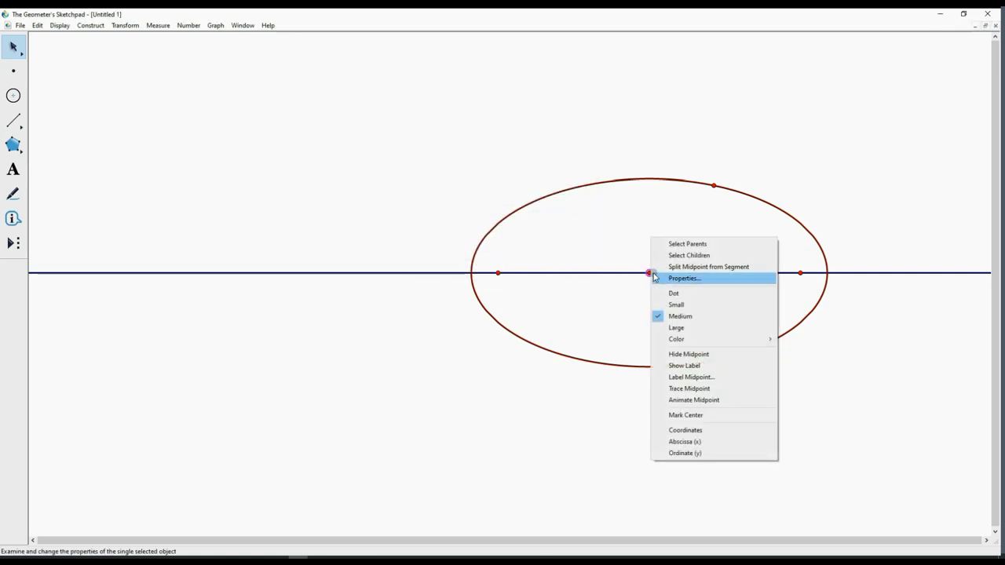
# Show the centre's label O and set the label font size to 18 in Preferences.
pyautogui.click(659, 365)
pyautogui.click(37, 25)
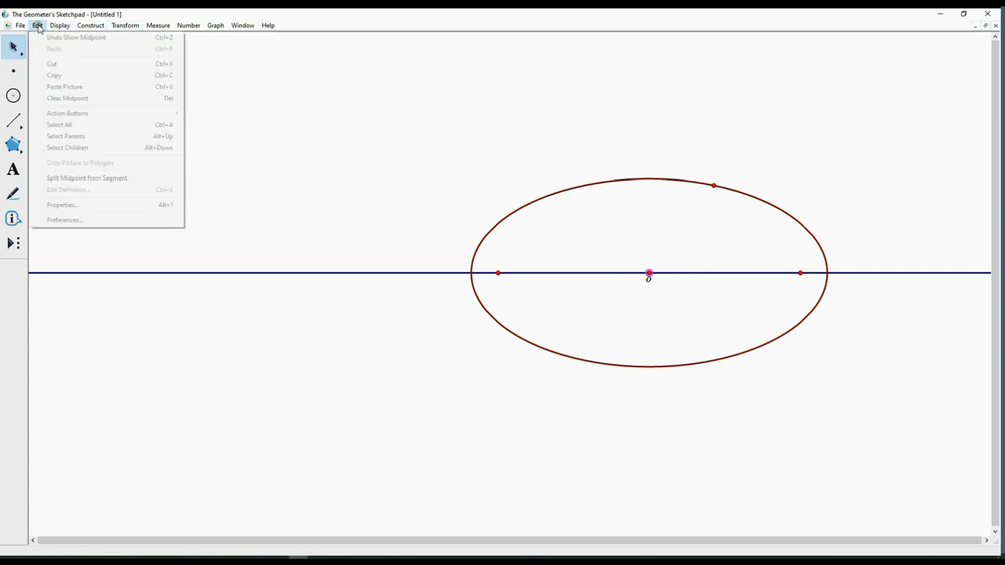
pyautogui.click(80, 220)
pyautogui.click(472, 170)
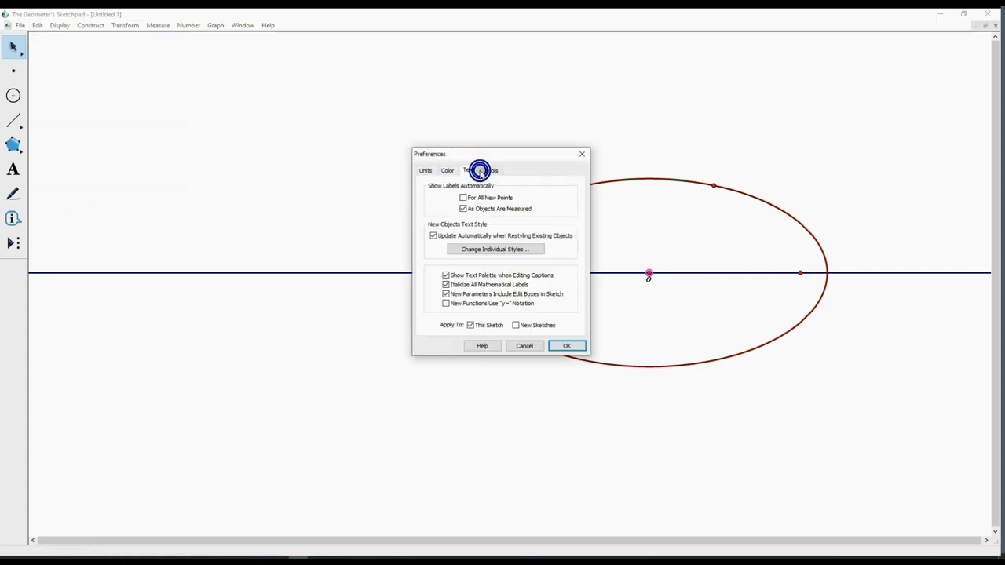
pyautogui.click(495, 249)
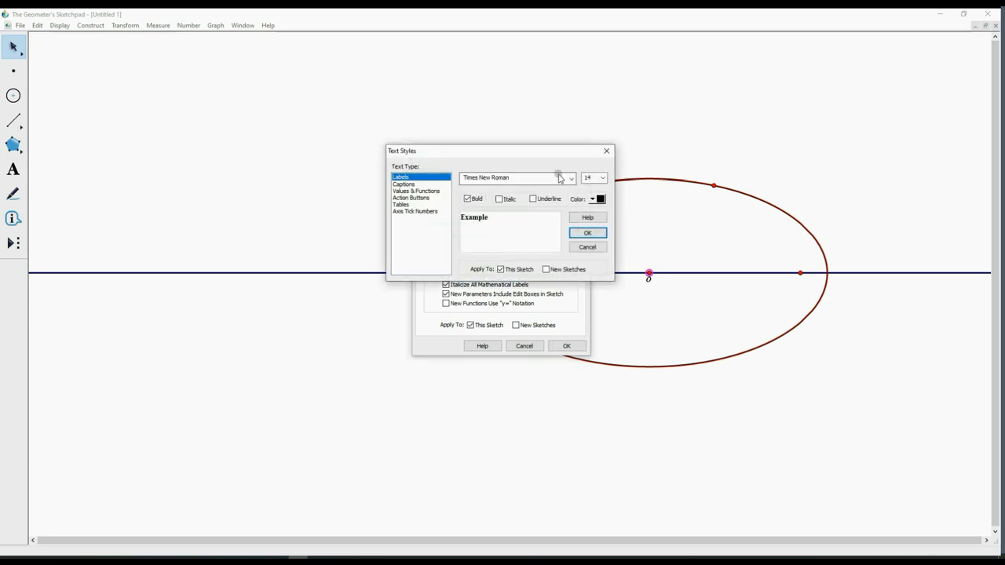
pyautogui.click(601, 178)
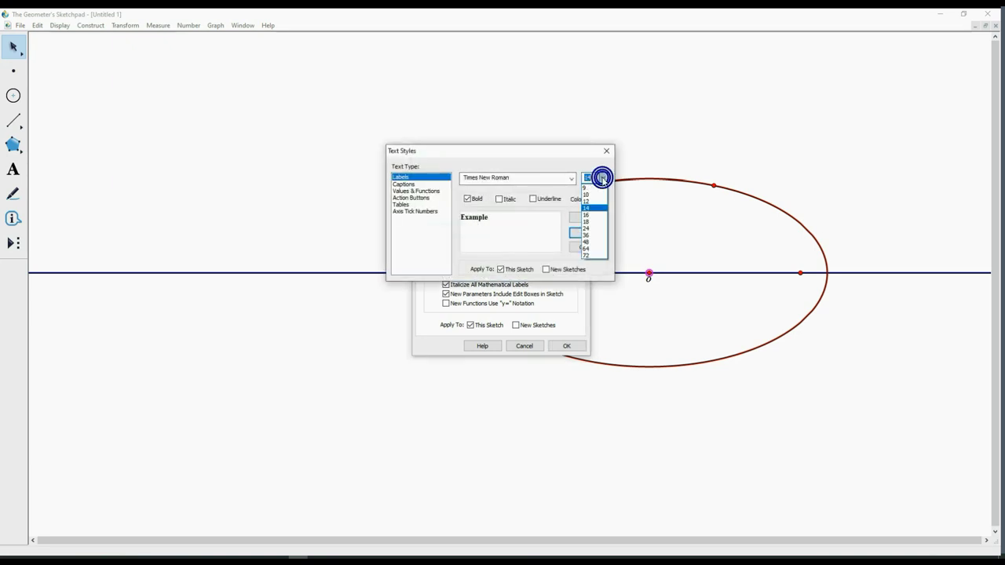
pyautogui.click(590, 222)
pyautogui.click(583, 234)
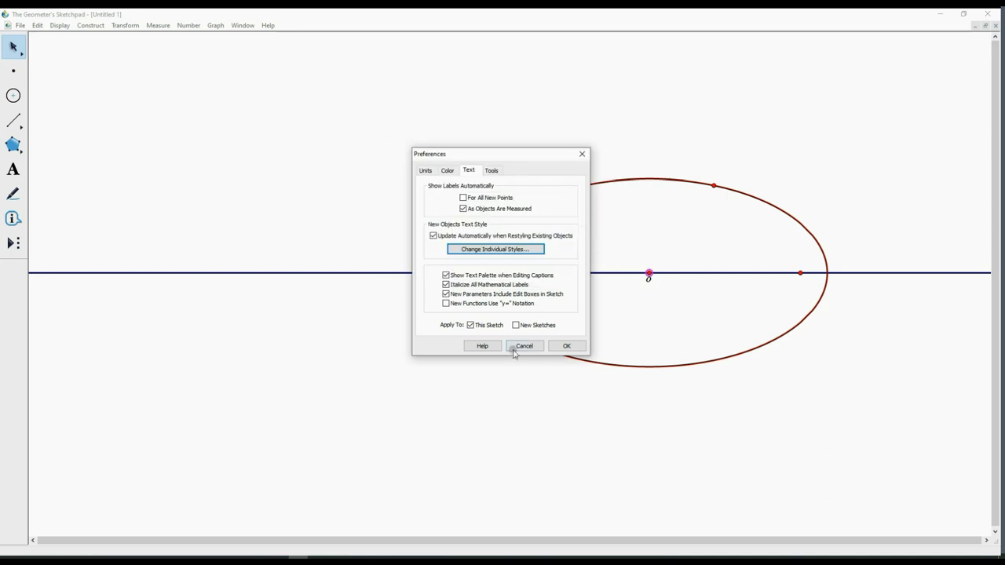
pyautogui.click(566, 345)
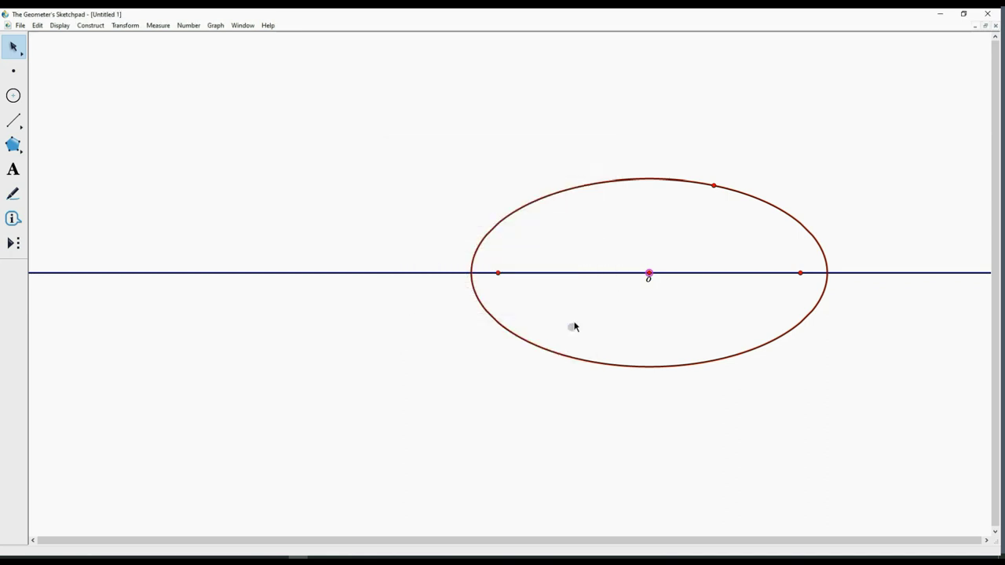
# Check midpoint O's properties, then clear the selection.
pyautogui.rightClick(649, 272)
pyautogui.click(655, 277)
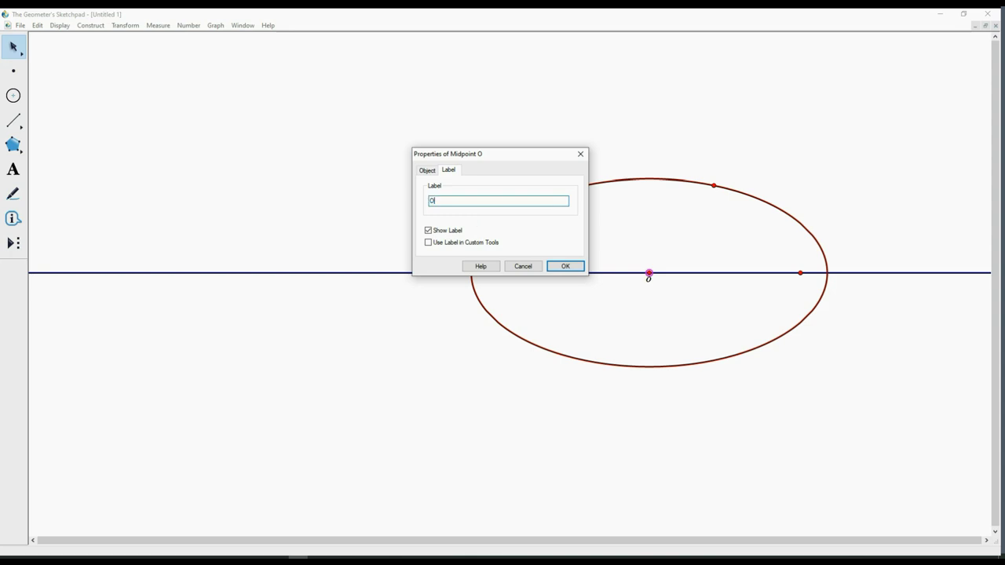
pyautogui.click(566, 267)
pyautogui.click(673, 130)
pyautogui.click(817, 186)
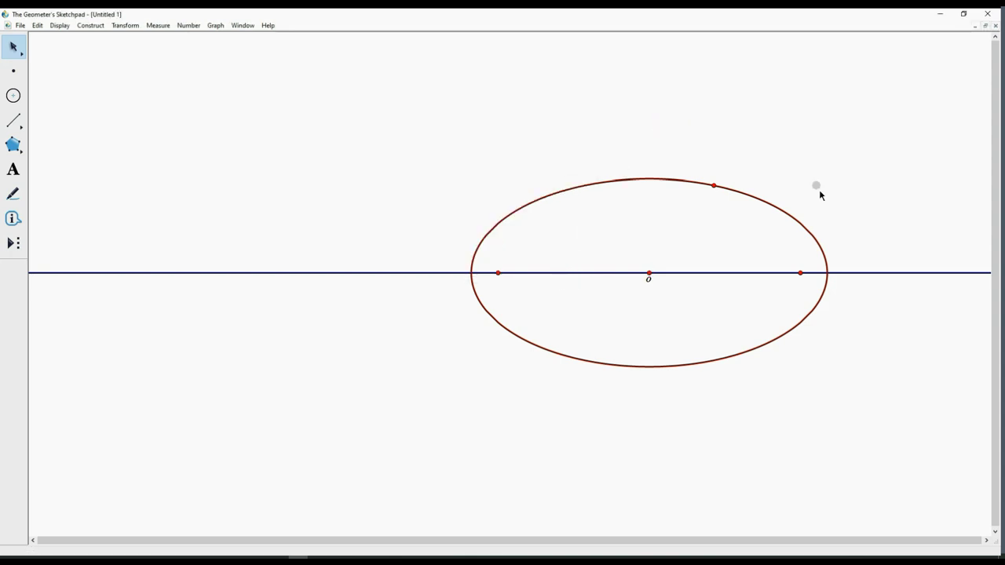
# Show the label f on the right focus.
pyautogui.click(801, 273)
pyautogui.rightClick(801, 273)
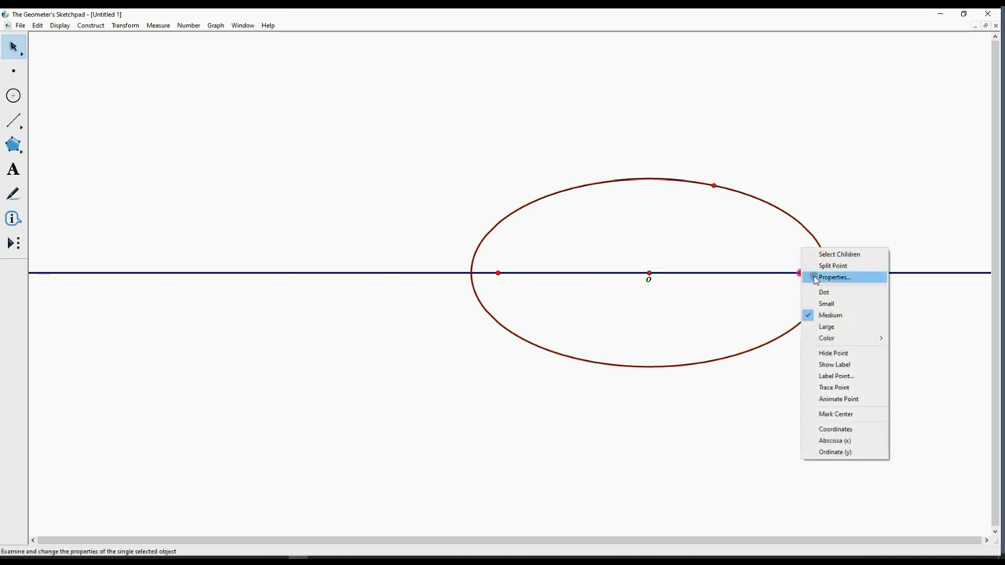
pyautogui.click(832, 277)
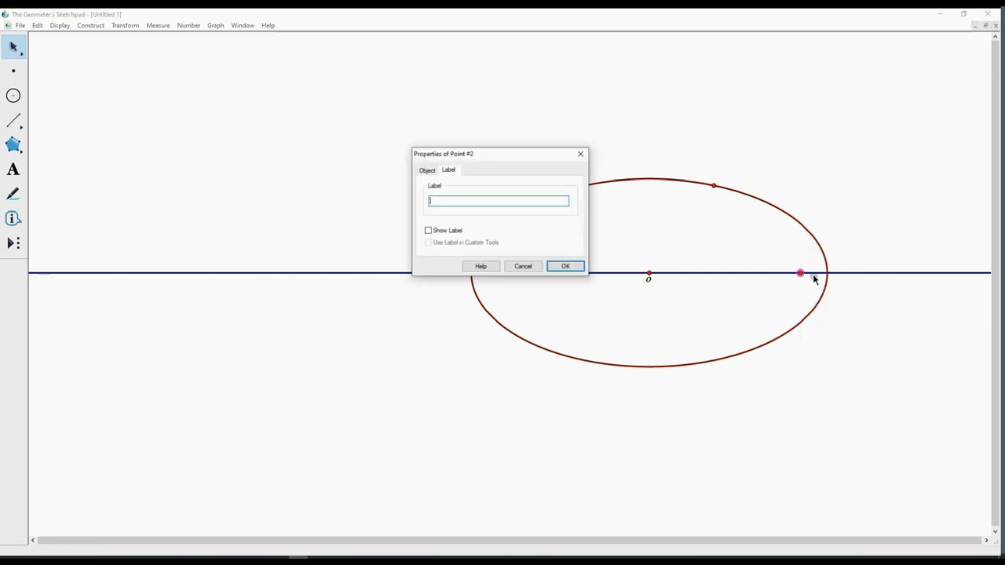
pyautogui.click(428, 231)
pyautogui.click(573, 266)
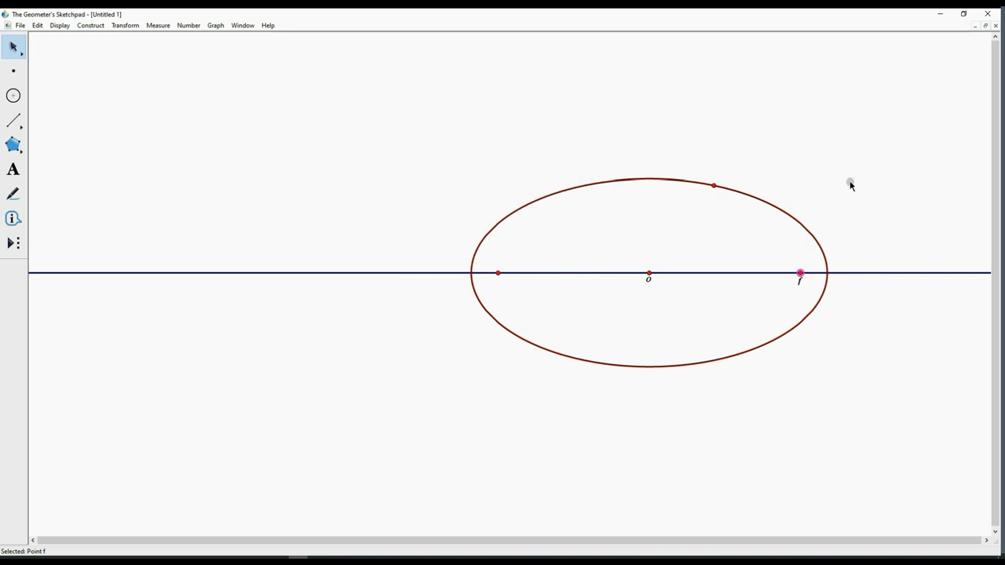
# Mark where the ellipse meets the focal line and label the left point apoapsis, placed left of it.
pyautogui.click(13, 73)
pyautogui.click(826, 272)
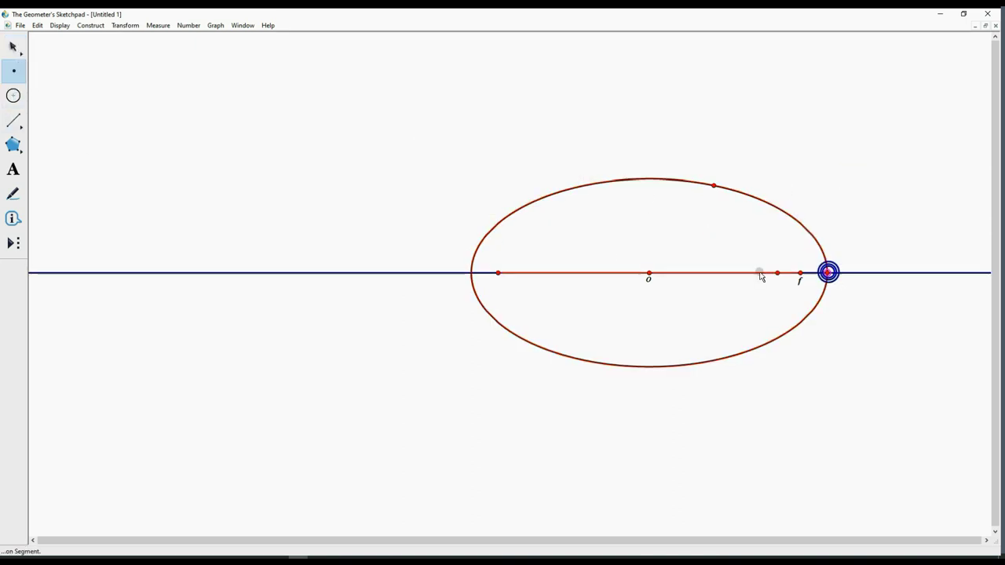
pyautogui.click(471, 272)
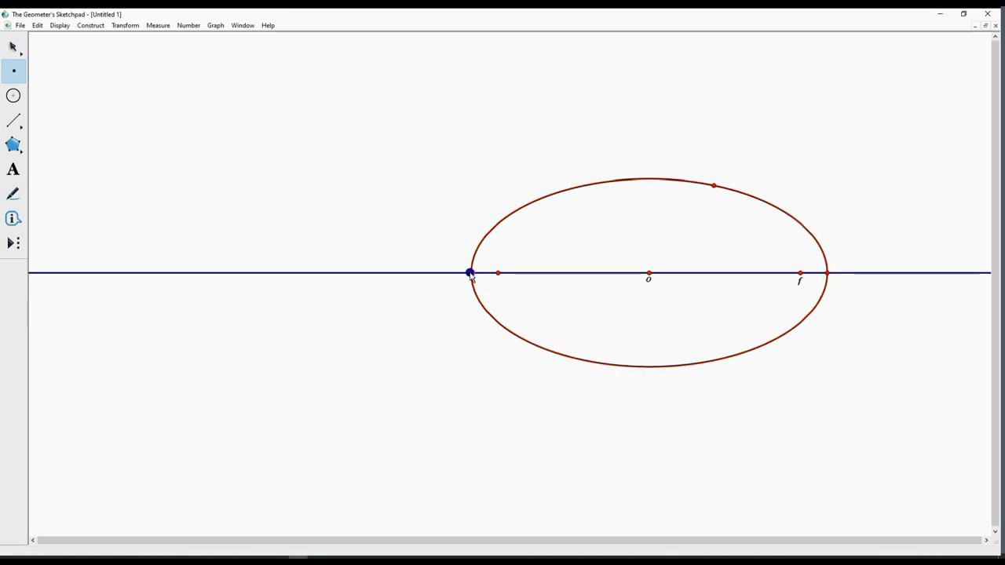
pyautogui.click(14, 46)
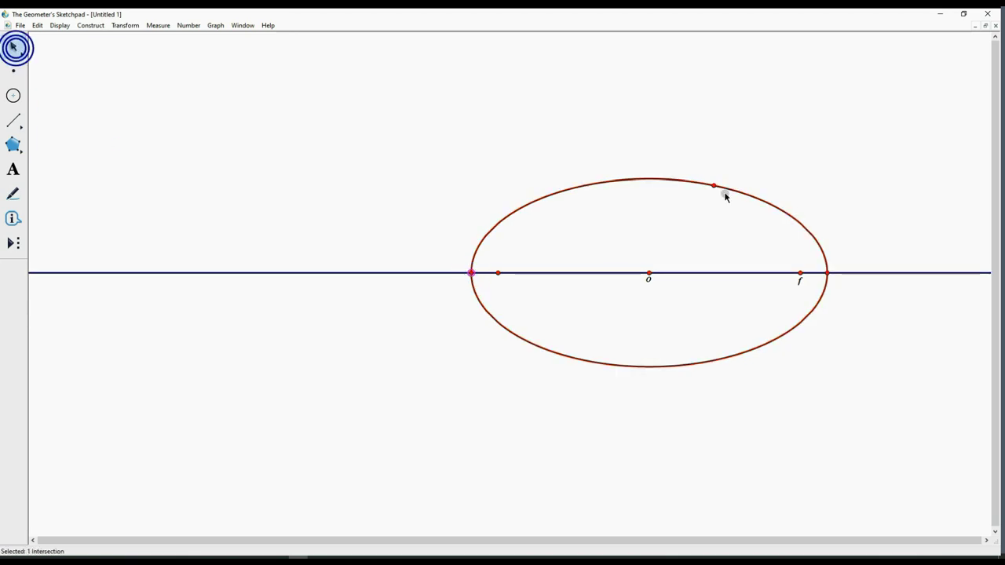
pyautogui.rightClick(470, 272)
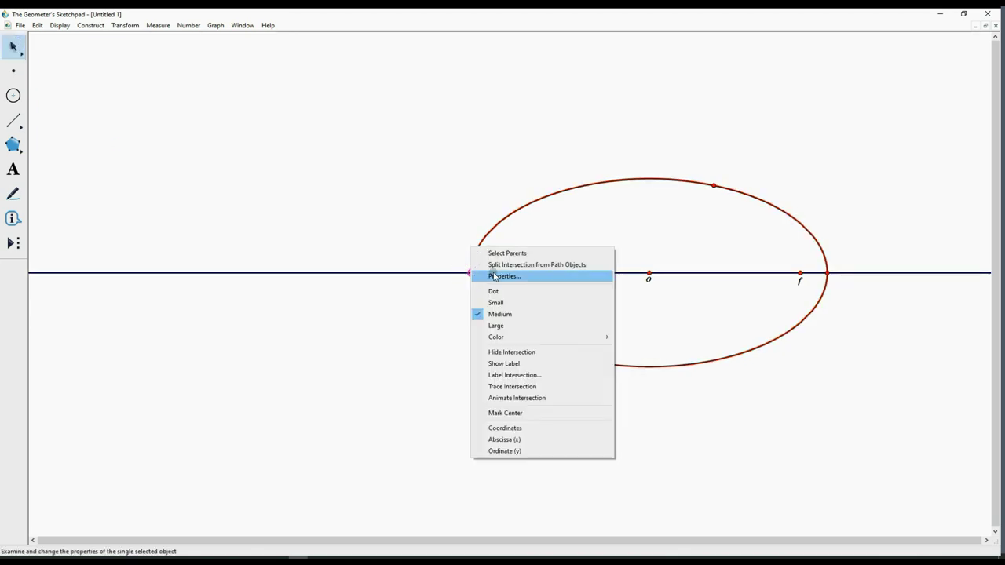
pyautogui.click(494, 276)
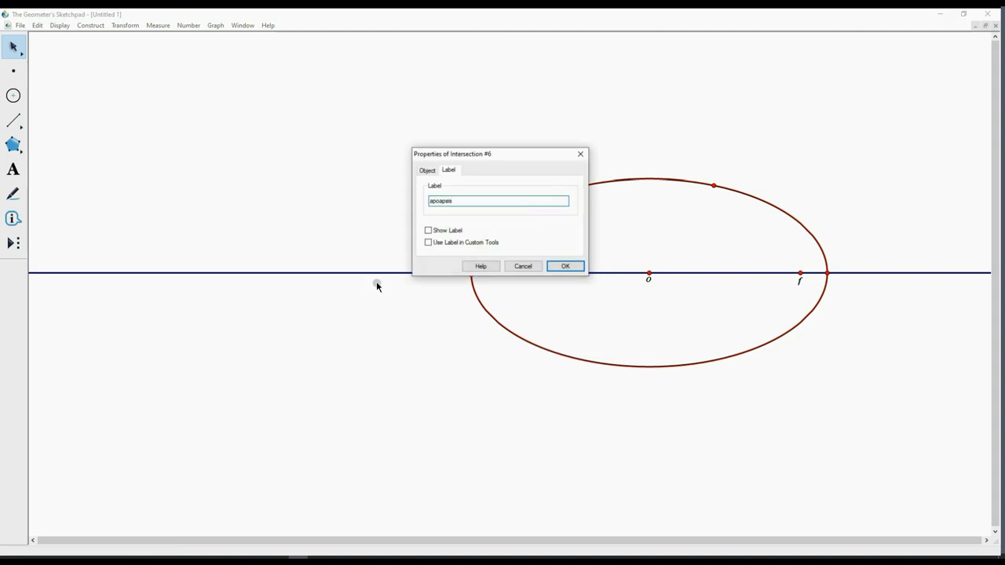
pyautogui.click(427, 230)
pyautogui.click(562, 267)
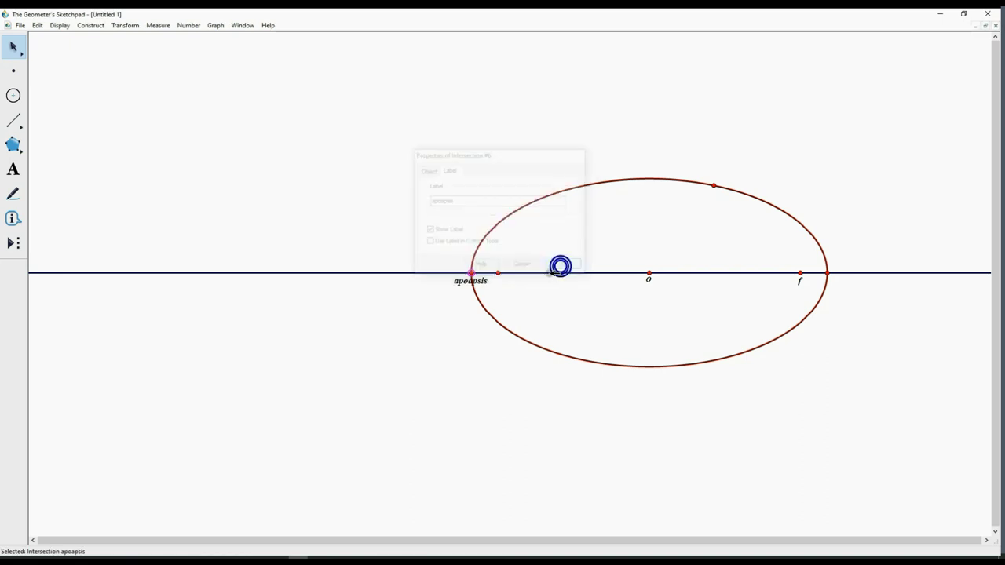
pyautogui.moveTo(479, 288); pyautogui.dragTo(453, 289)
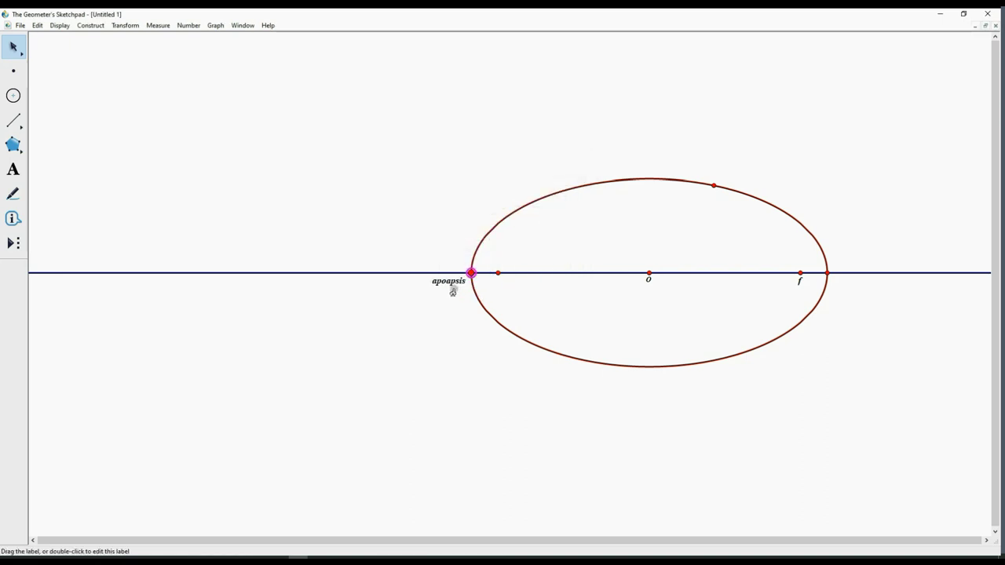
# Label the right intersection perapsis and place the label to its right.
pyautogui.rightClick(828, 273)
pyautogui.click(844, 279)
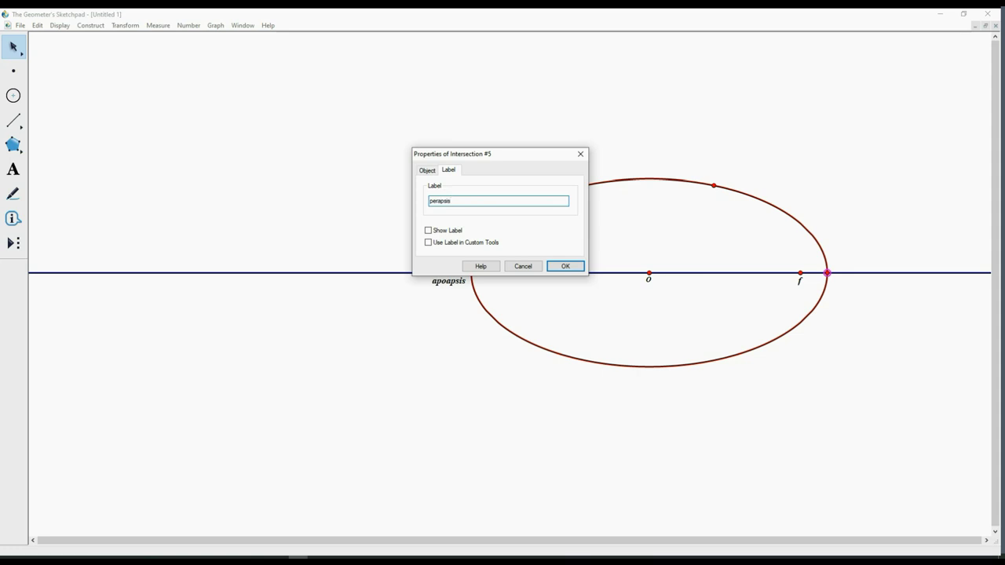
pyautogui.write('perapsis')
pyautogui.click(428, 231)
pyautogui.click(565, 266)
pyautogui.moveTo(818, 287); pyautogui.dragTo(839, 288)
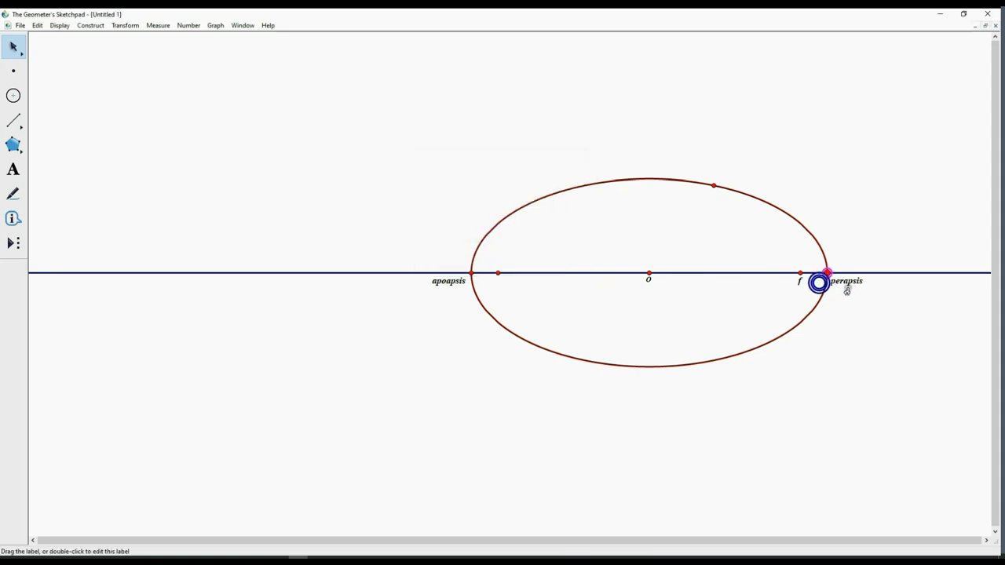
pyautogui.click(778, 157)
# Draw a segment from focus f to a point on the ellipse.
pyautogui.click(14, 120)
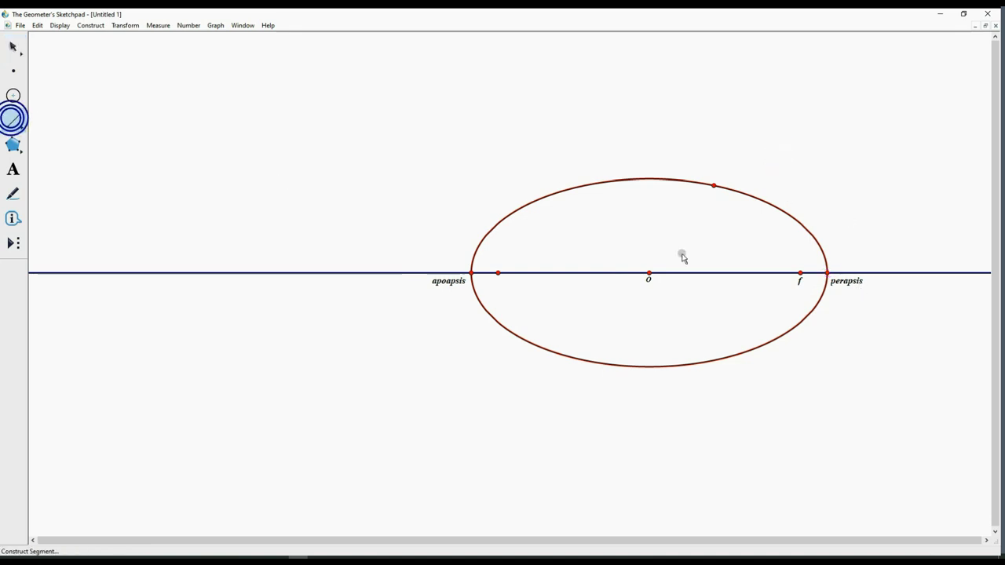
pyautogui.click(798, 272)
pyautogui.click(812, 235)
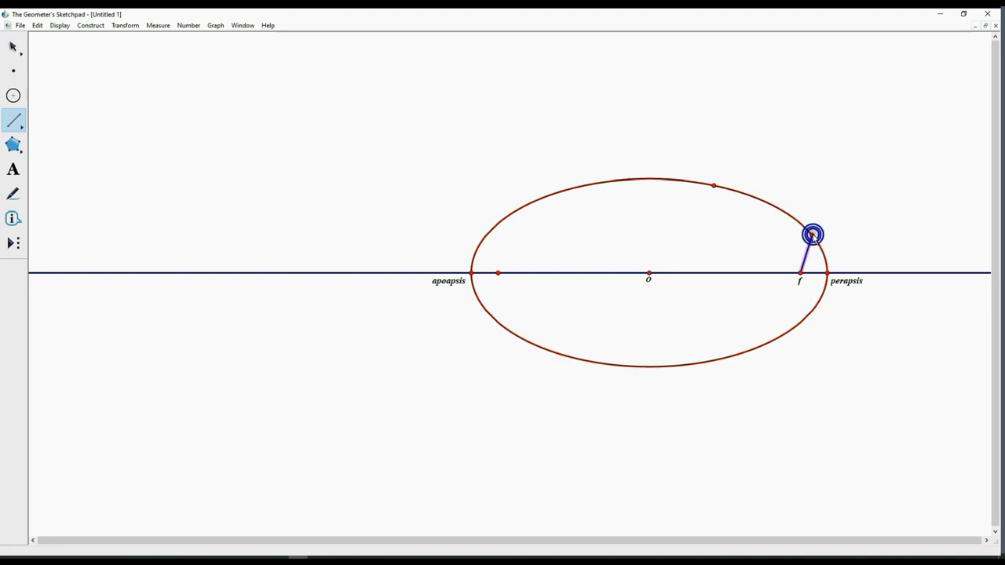
pyautogui.click(12, 46)
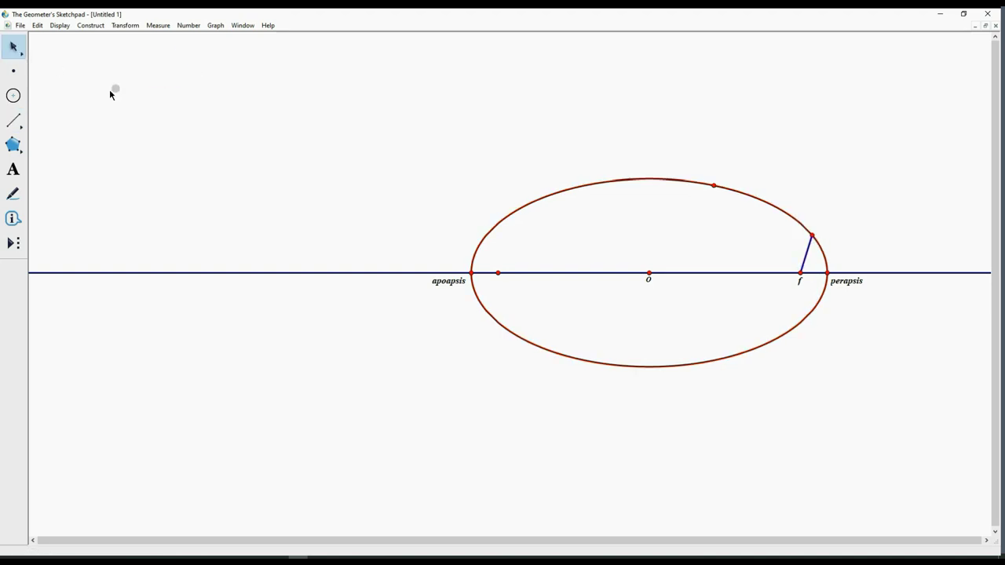
# Add an angle marker at f and show its label θ.
pyautogui.click(13, 194)
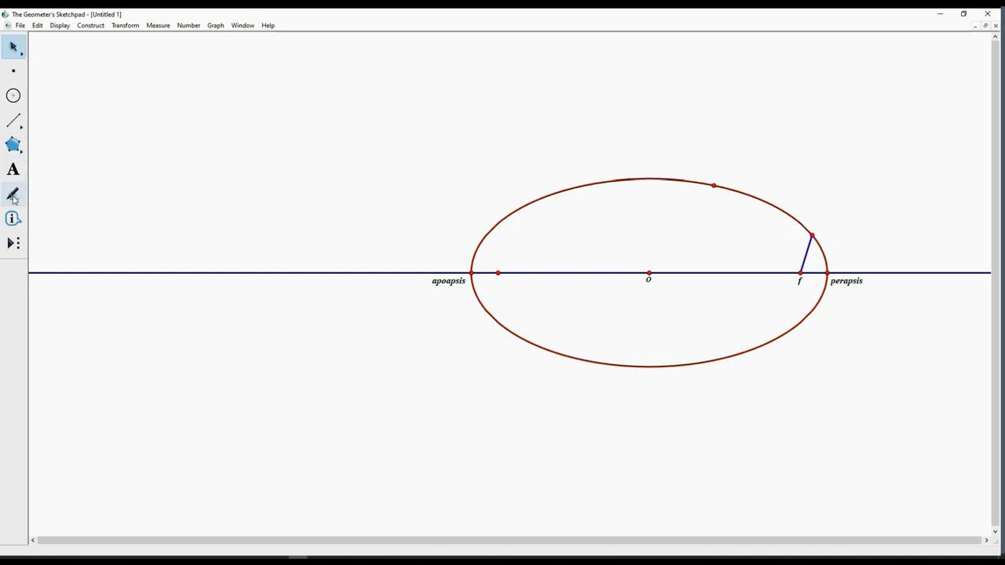
pyautogui.click(800, 273)
pyautogui.moveTo(805, 276); pyautogui.dragTo(808, 267)
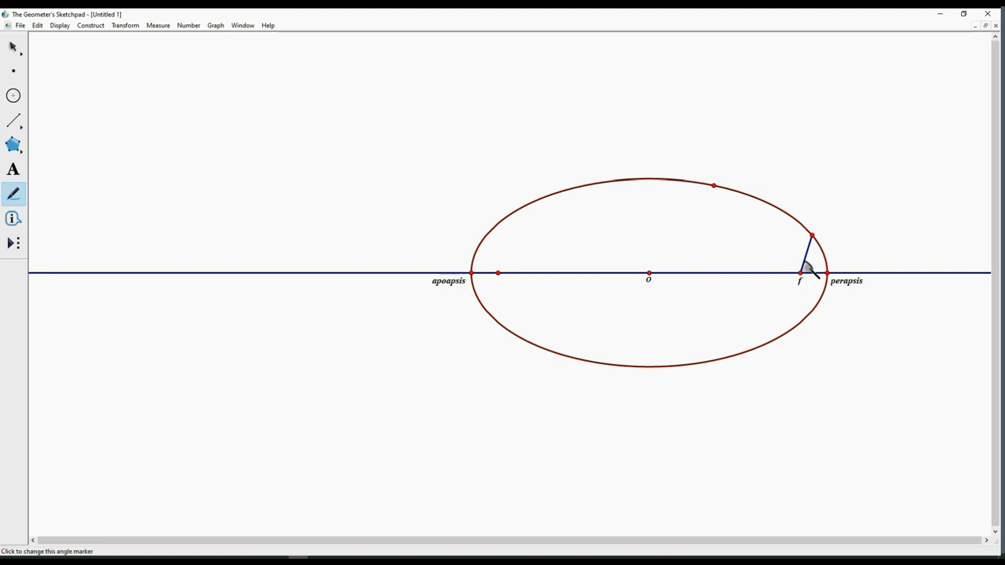
pyautogui.click(12, 46)
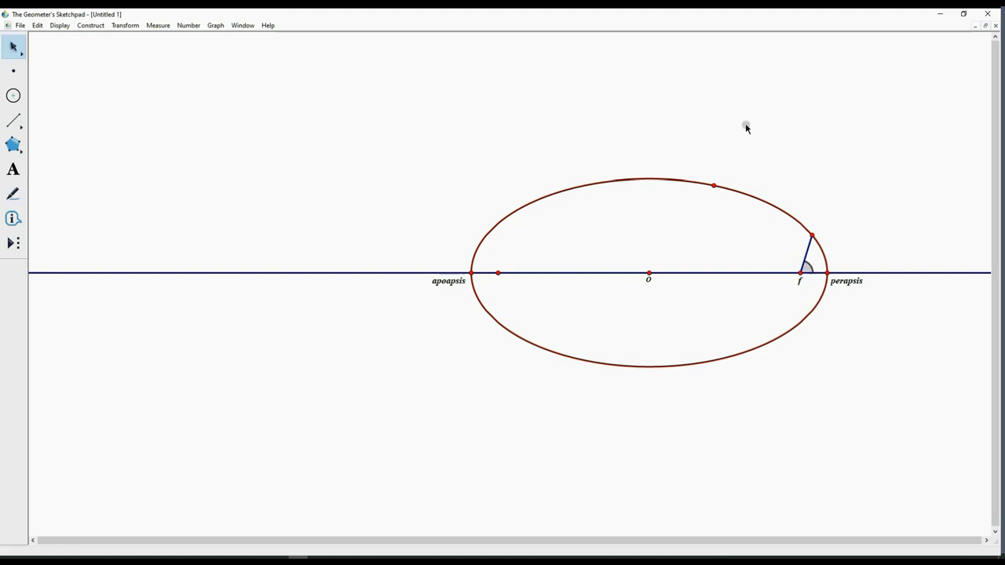
pyautogui.rightClick(812, 263)
pyautogui.click(832, 271)
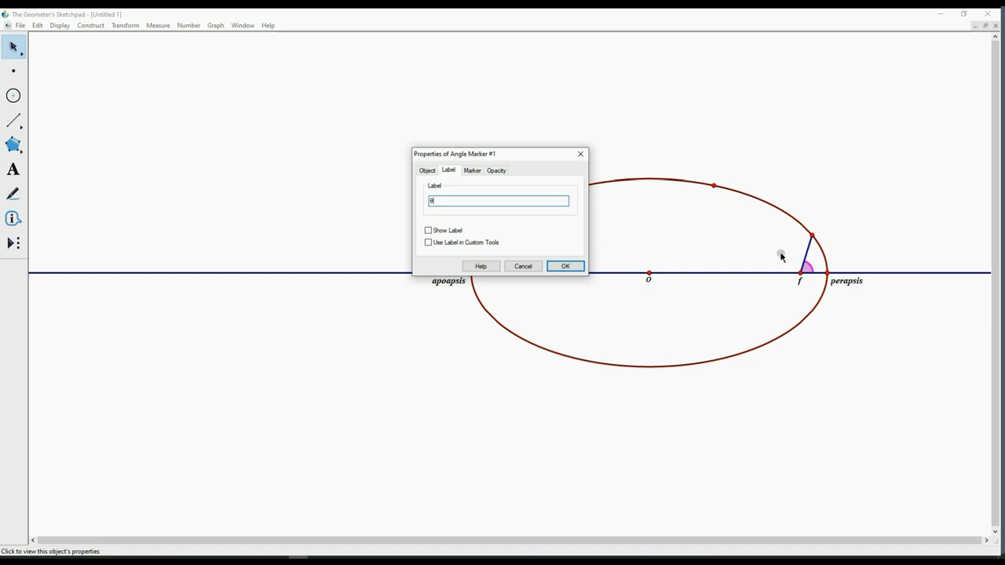
pyautogui.click(429, 230)
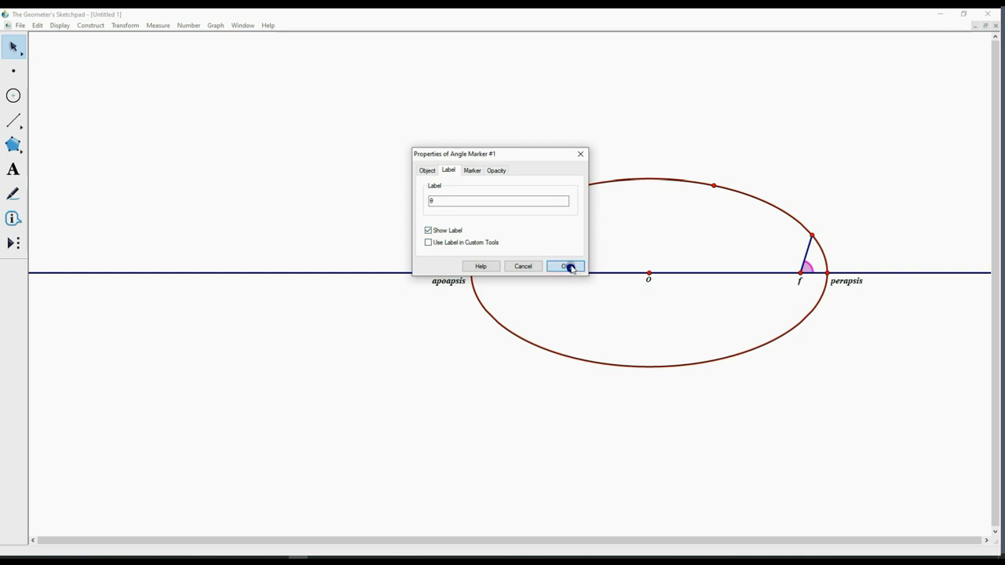
pyautogui.click(566, 267)
# Measure the marked angle θ.
pyautogui.click(147, 29)
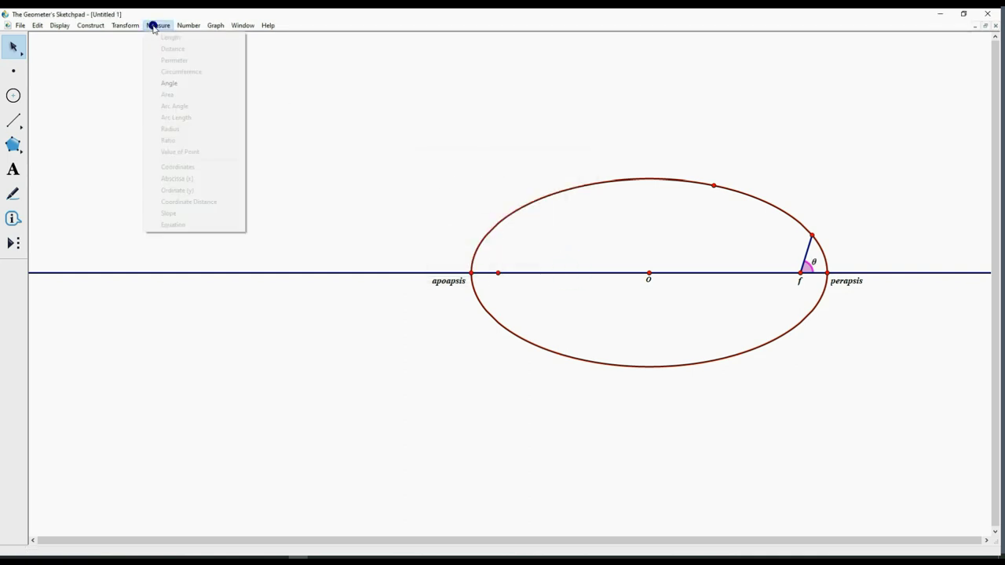
pyautogui.click(162, 83)
pyautogui.moveTo(54, 39); pyautogui.dragTo(63, 43)
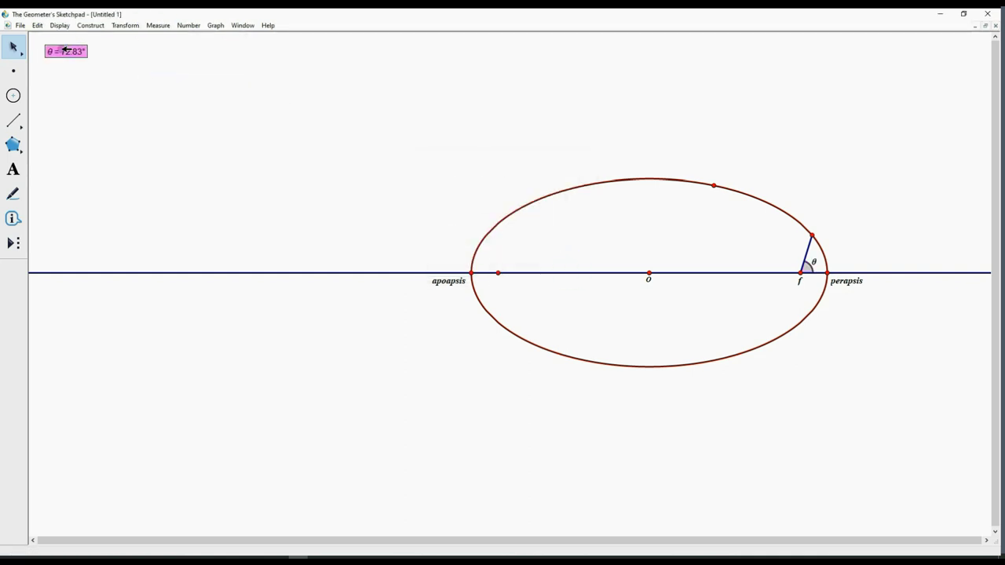
# Switch angle units to radians so θ reads 1.27 radians.
pyautogui.click(36, 26)
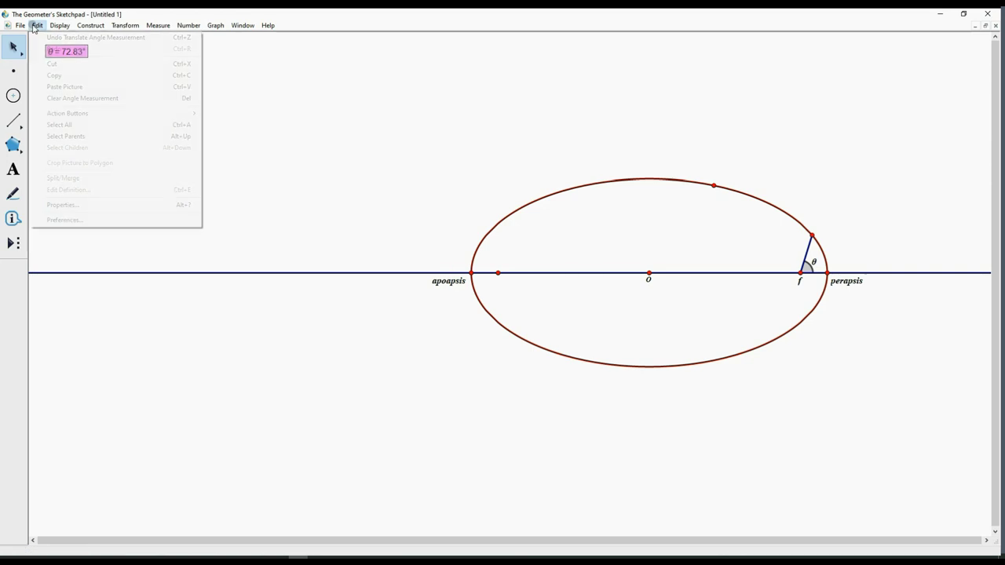
pyautogui.click(48, 220)
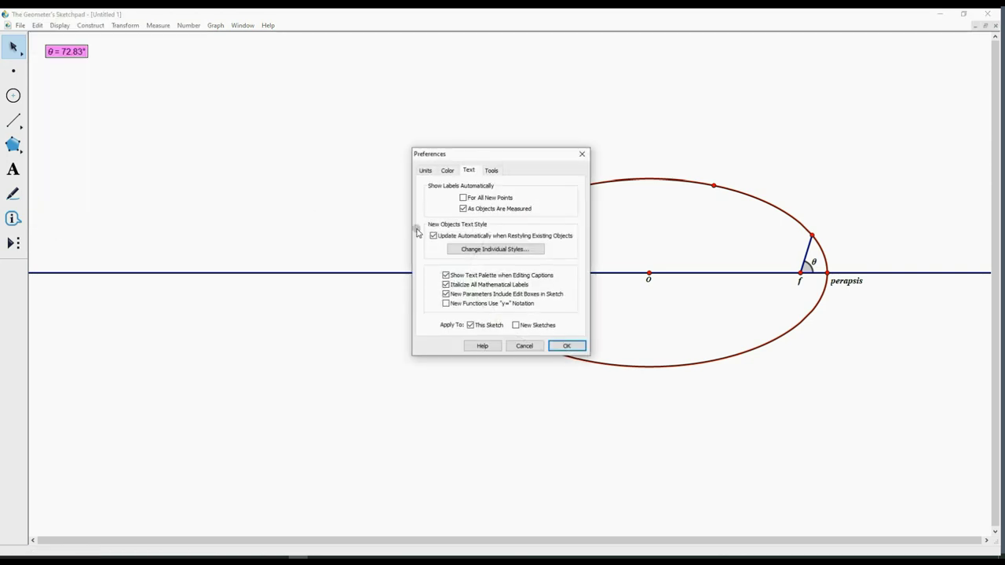
pyautogui.click(424, 170)
pyautogui.click(479, 209)
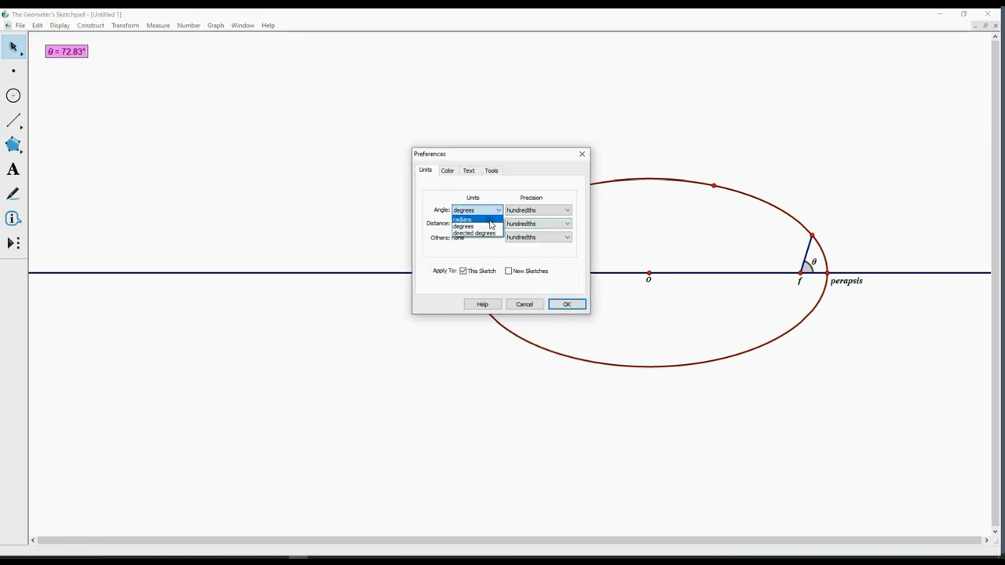
pyautogui.click(488, 220)
pyautogui.click(571, 304)
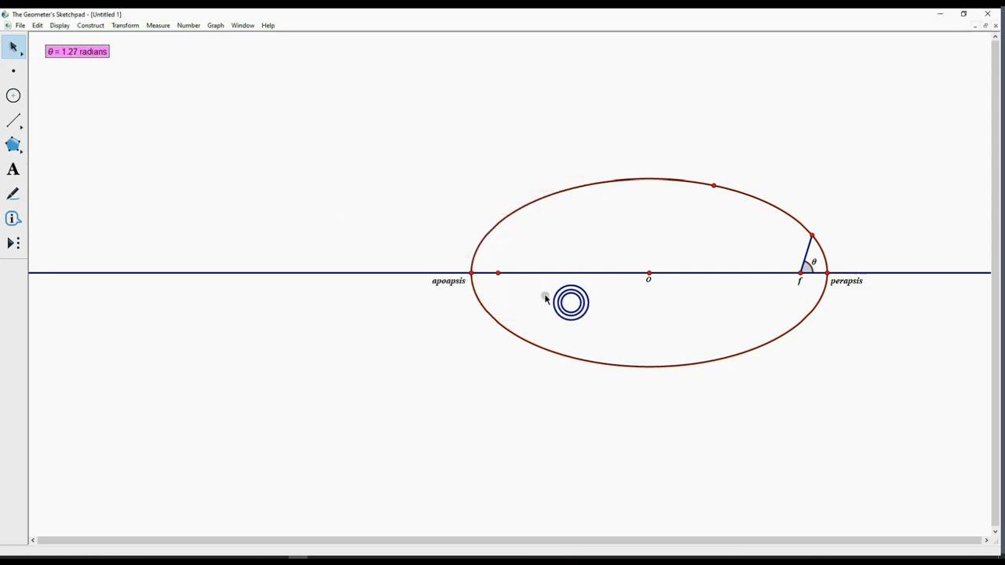
pyautogui.click(215, 135)
pyautogui.click(648, 273)
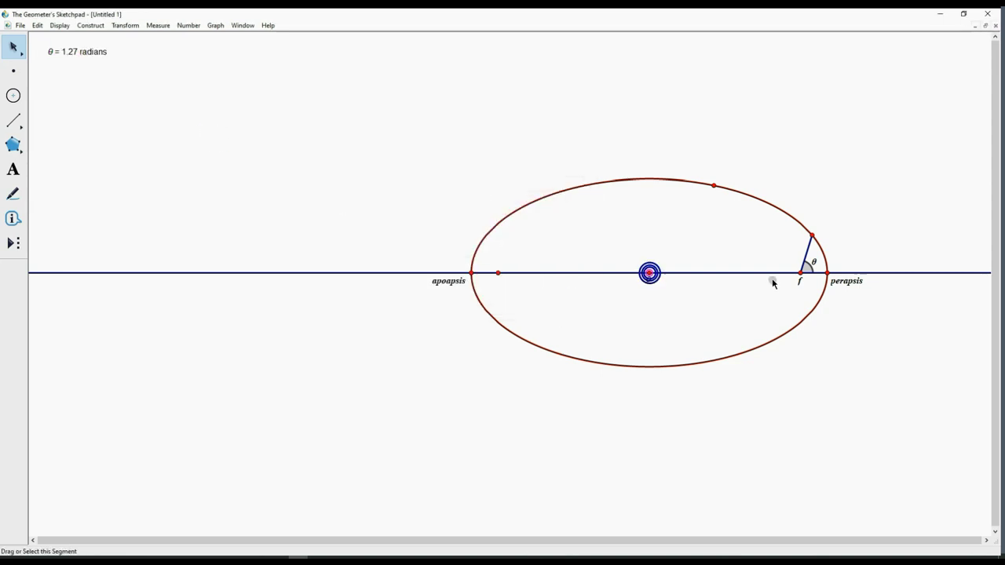
# Measure the distance from O to f and label it f = 7.67 cm.
pyautogui.click(802, 272)
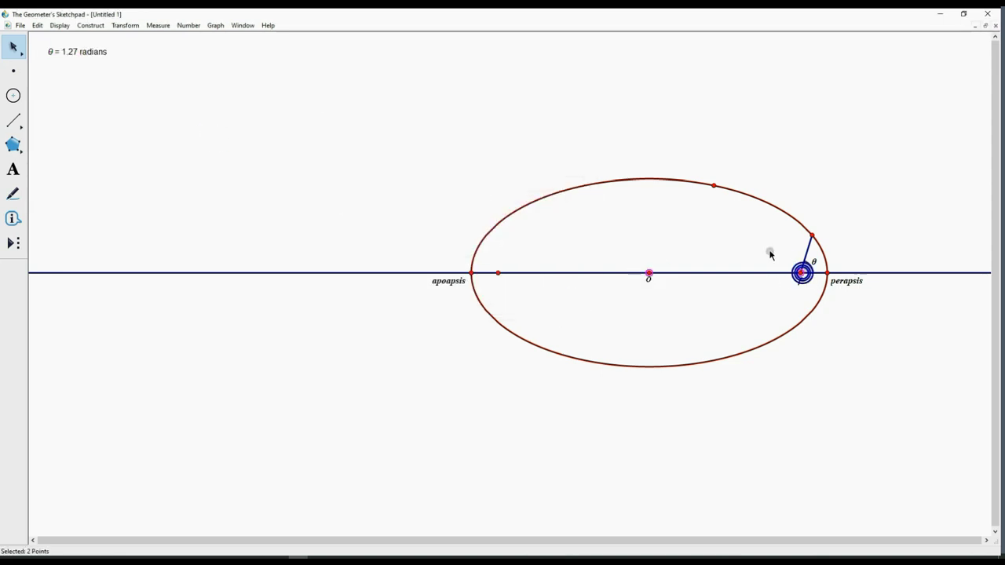
pyautogui.click(158, 25)
pyautogui.click(173, 49)
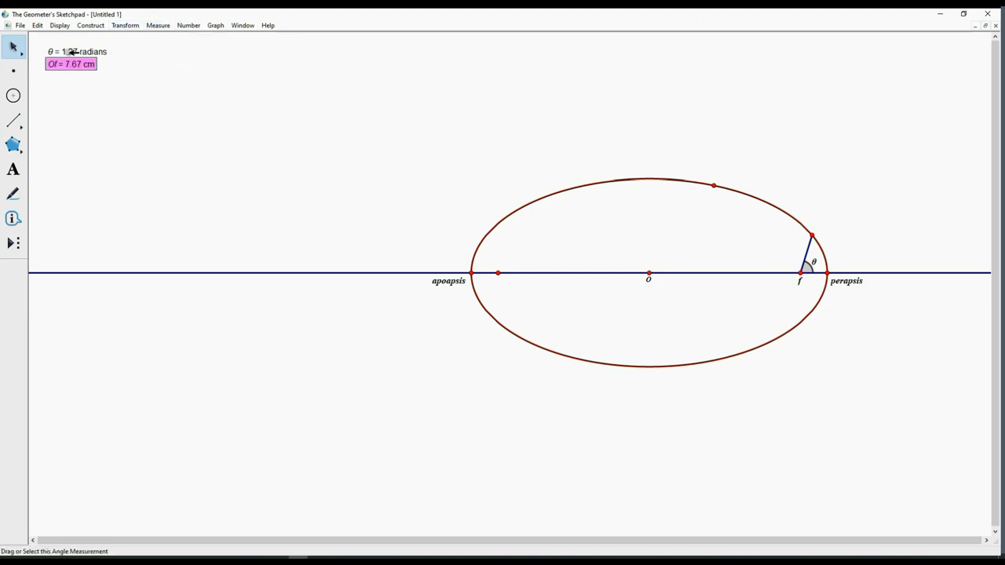
pyautogui.rightClick(73, 65)
pyautogui.click(90, 68)
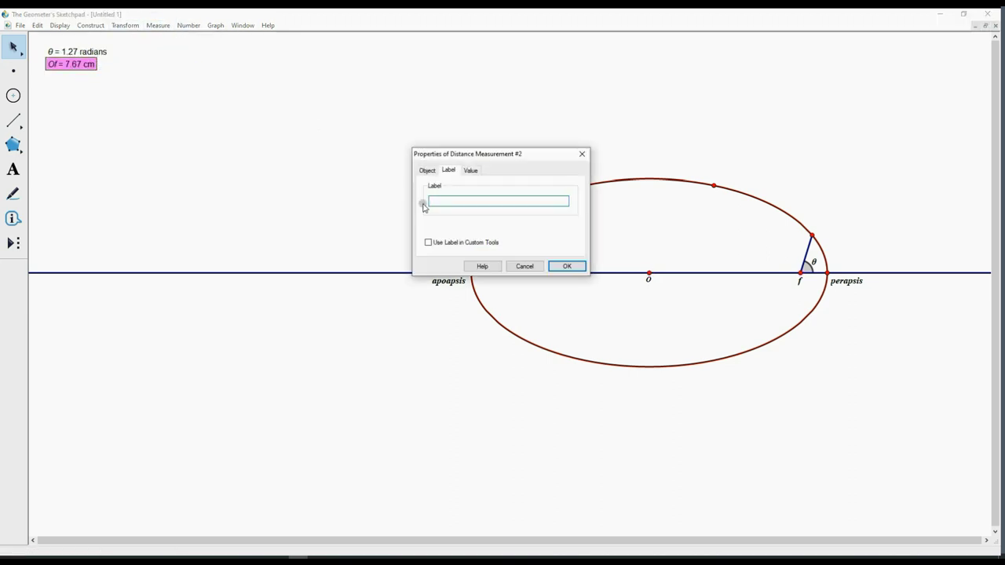
pyautogui.click(566, 265)
pyautogui.click(186, 121)
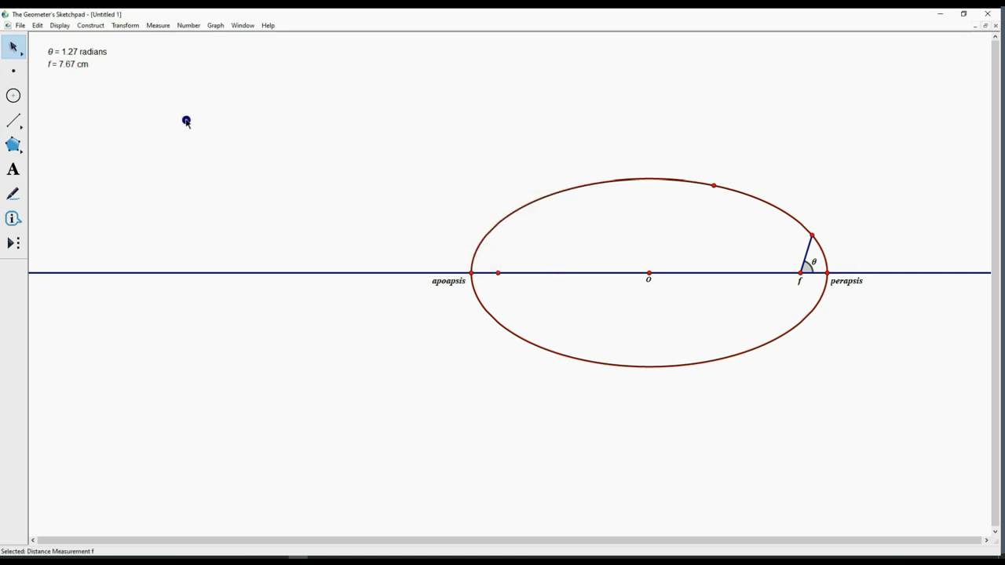
# Measure the distance from O to perapsis and label it a = 9.04 cm.
pyautogui.click(648, 273)
pyautogui.click(826, 273)
pyautogui.click(161, 26)
pyautogui.click(160, 47)
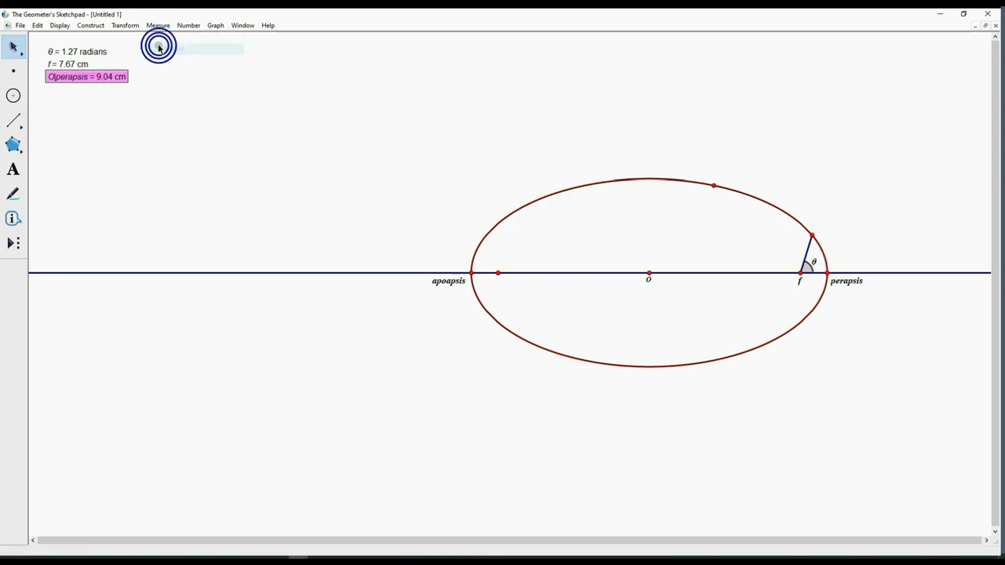
pyautogui.rightClick(118, 76)
pyautogui.click(119, 76)
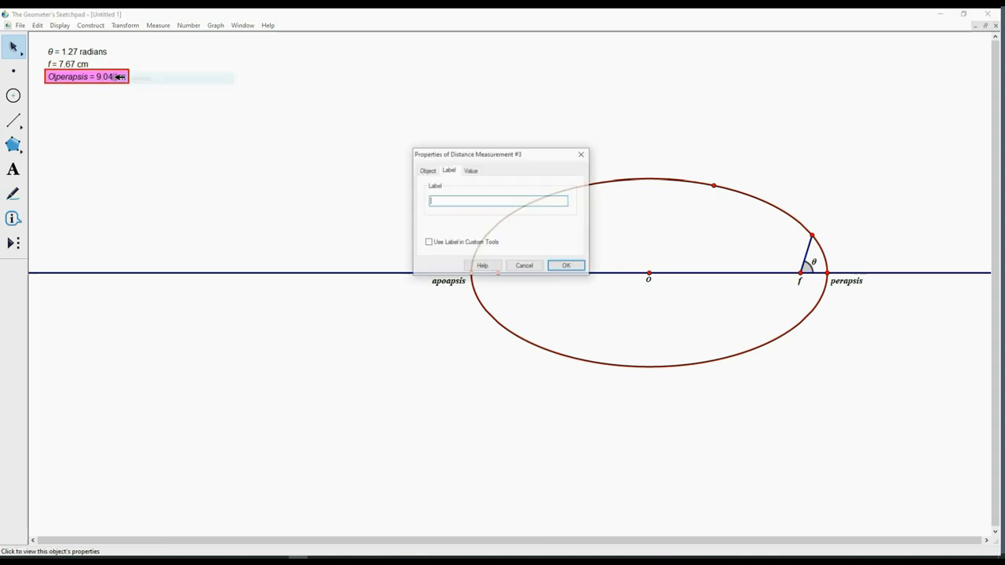
pyautogui.write('a')
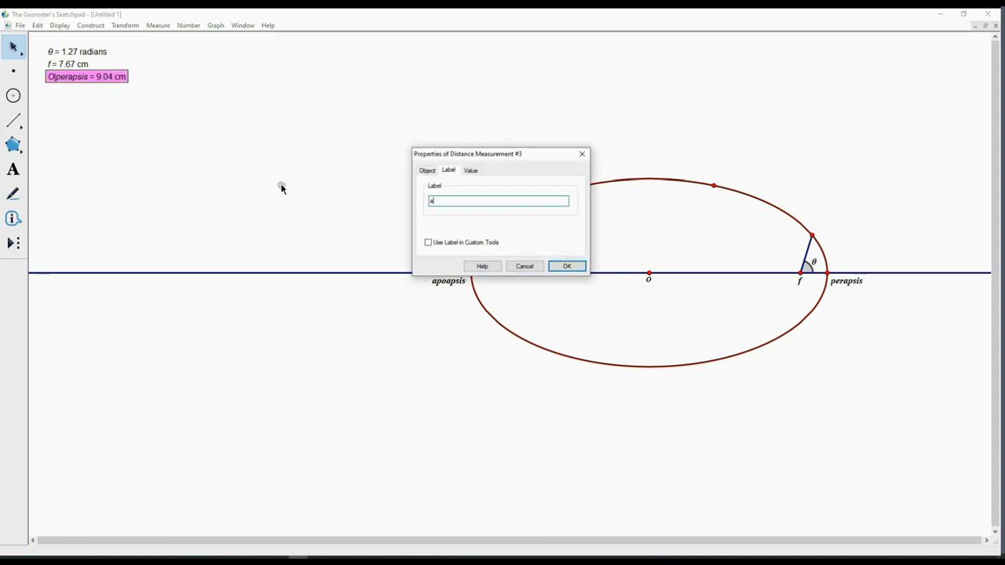
pyautogui.click(565, 266)
pyautogui.click(196, 145)
# Calculate f/a and label the ratio ε = 0.85.
pyautogui.click(189, 26)
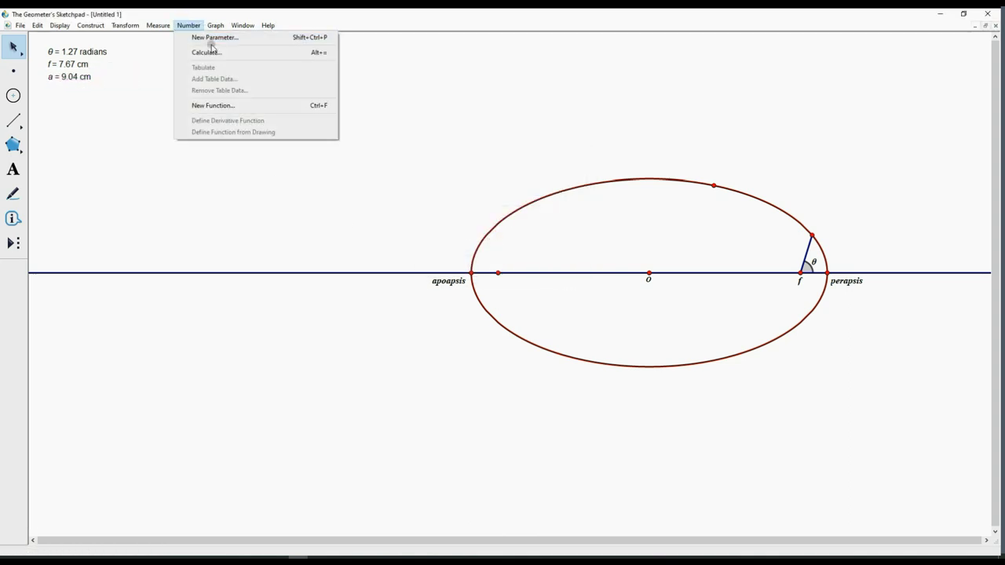
pyautogui.click(206, 52)
pyautogui.click(80, 63)
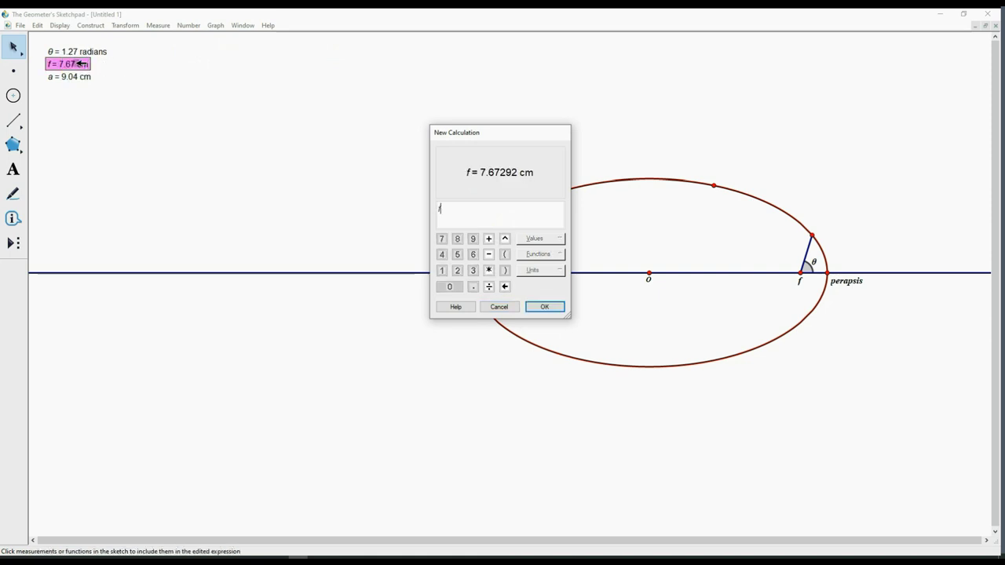
pyautogui.write('/')
pyautogui.click(76, 76)
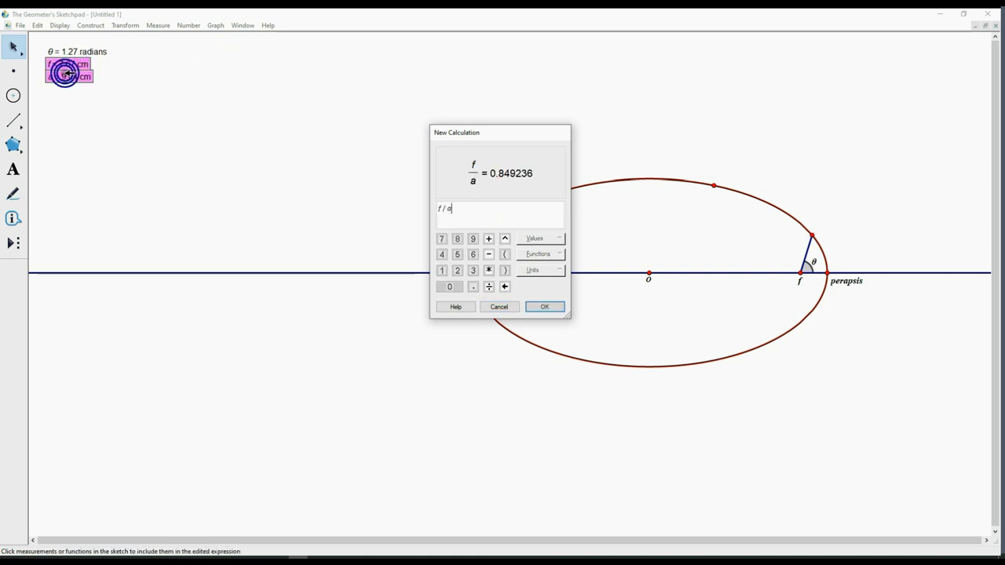
pyautogui.click(542, 306)
pyautogui.rightClick(54, 96)
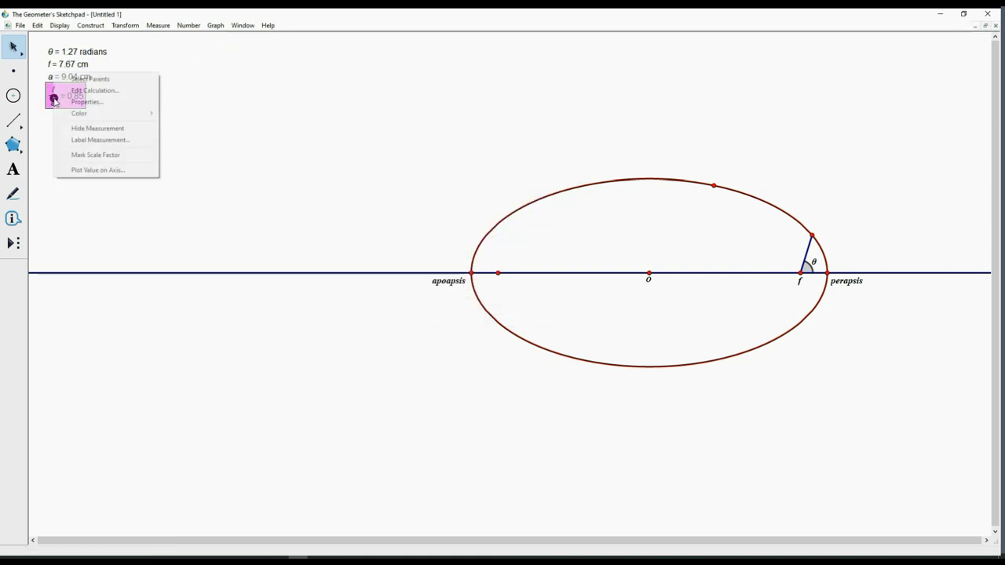
pyautogui.click(80, 103)
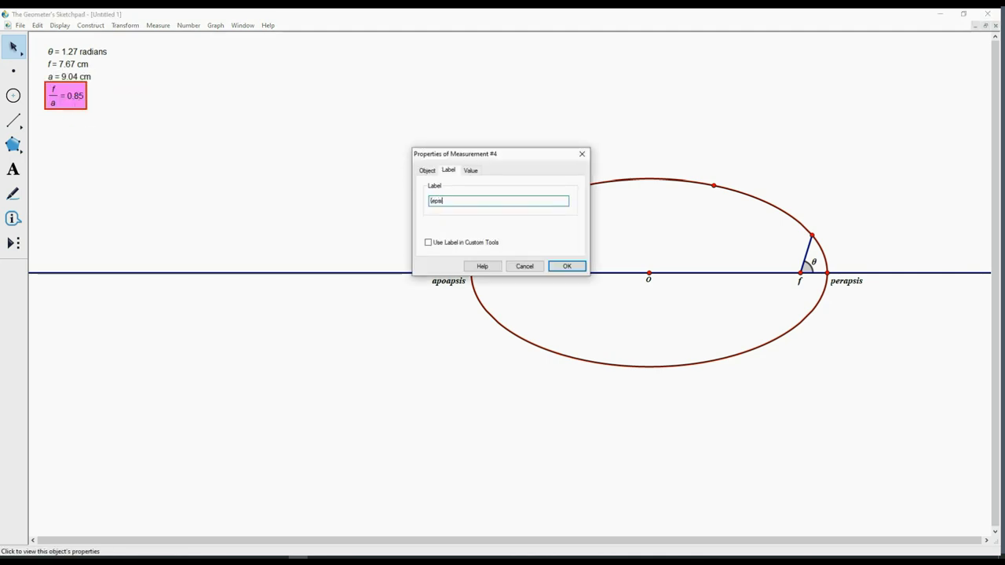
pyautogui.write('ε')
pyautogui.click(569, 267)
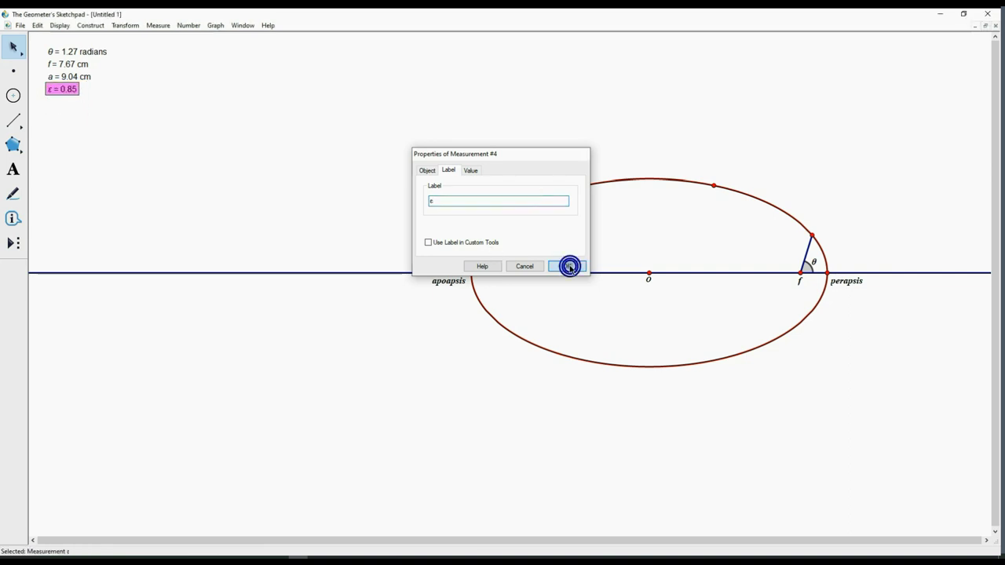
pyautogui.click(422, 142)
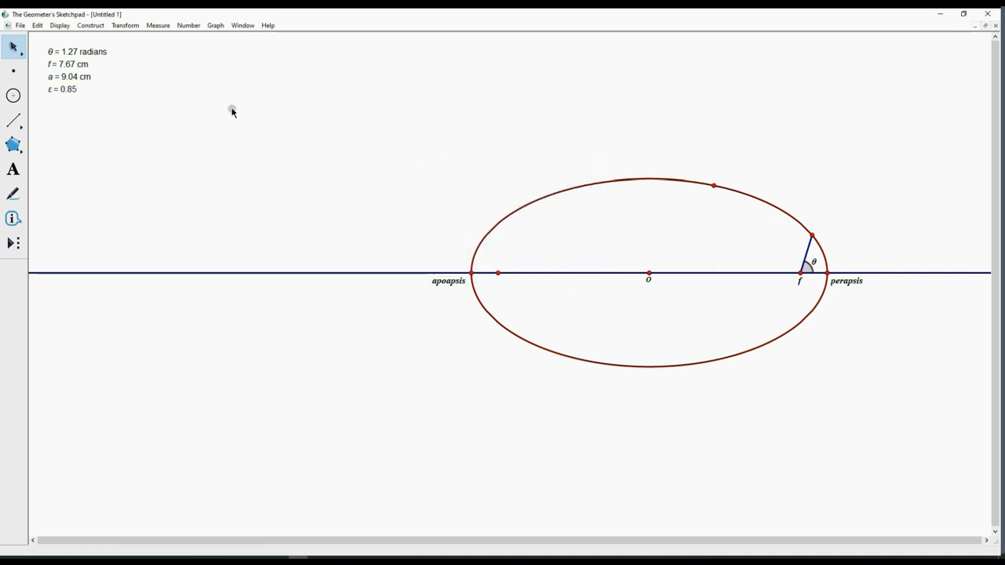
pyautogui.click(190, 25)
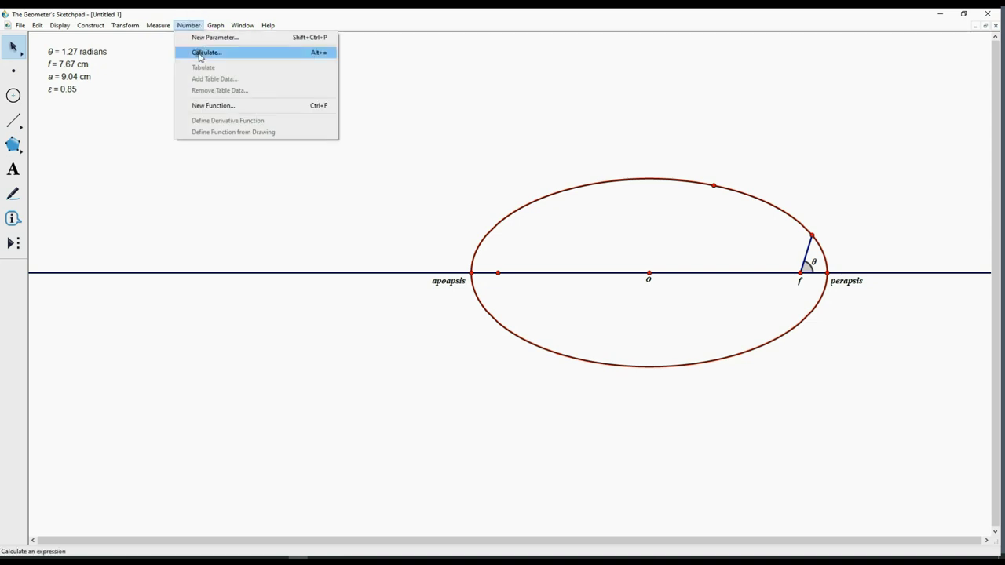
# Start a calculation reading 2*arctan(sqrt((1−ε).
pyautogui.click(198, 52)
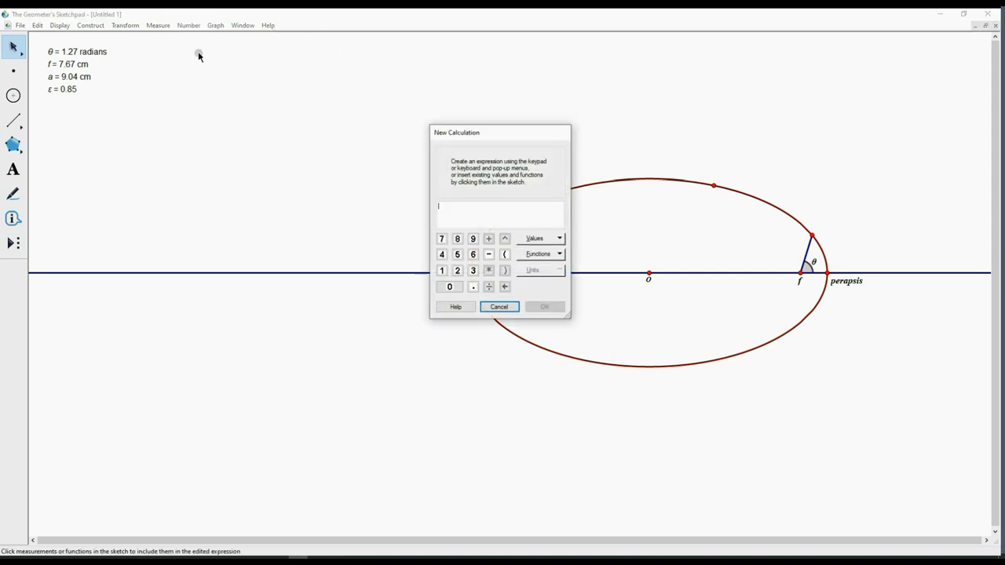
pyautogui.write('2*')
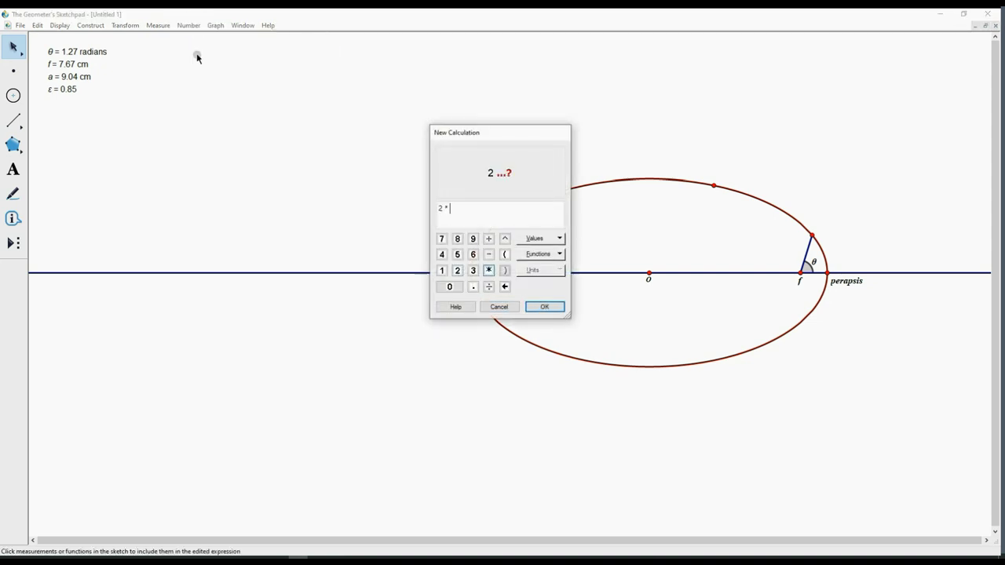
pyautogui.click(558, 255)
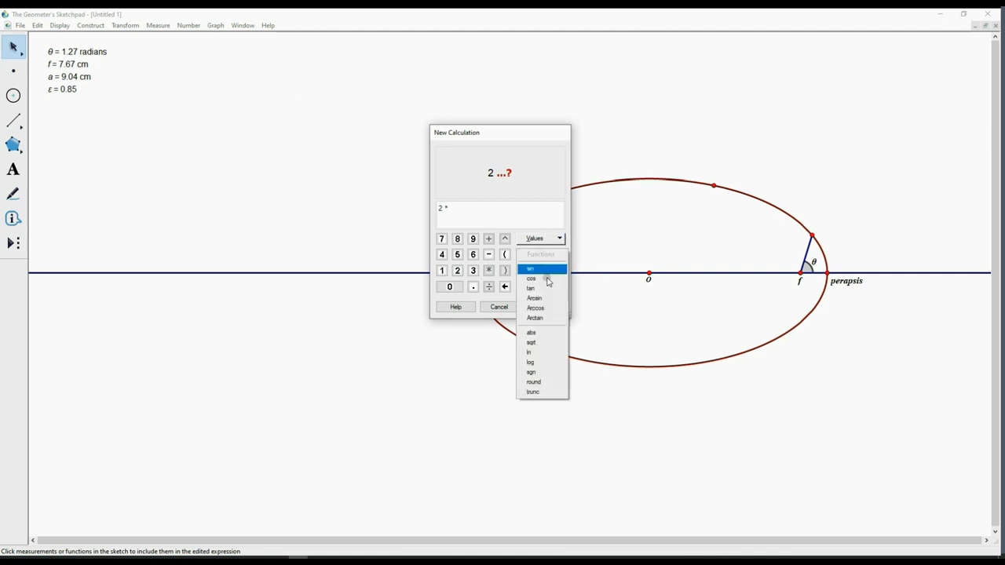
pyautogui.click(539, 317)
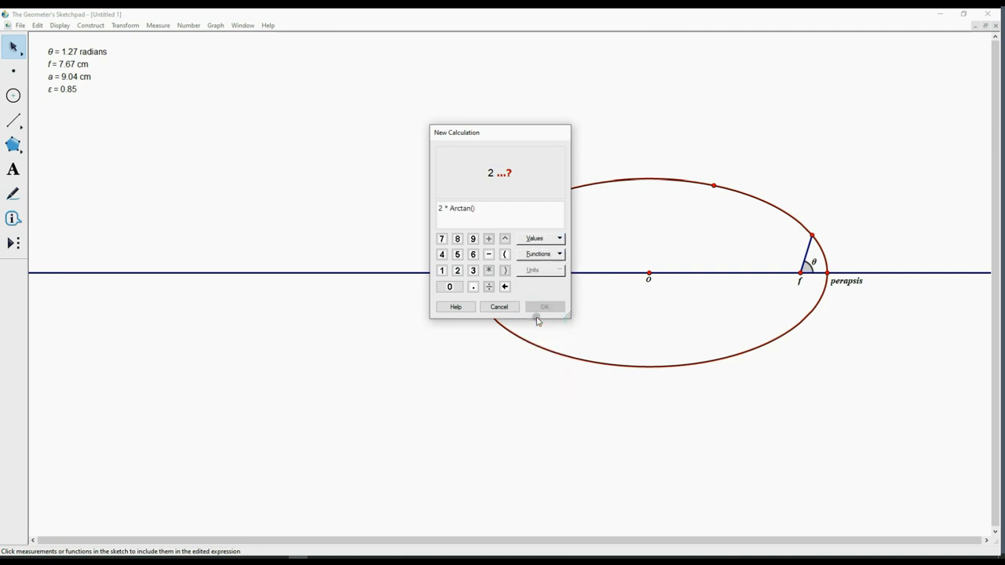
pyautogui.click(558, 255)
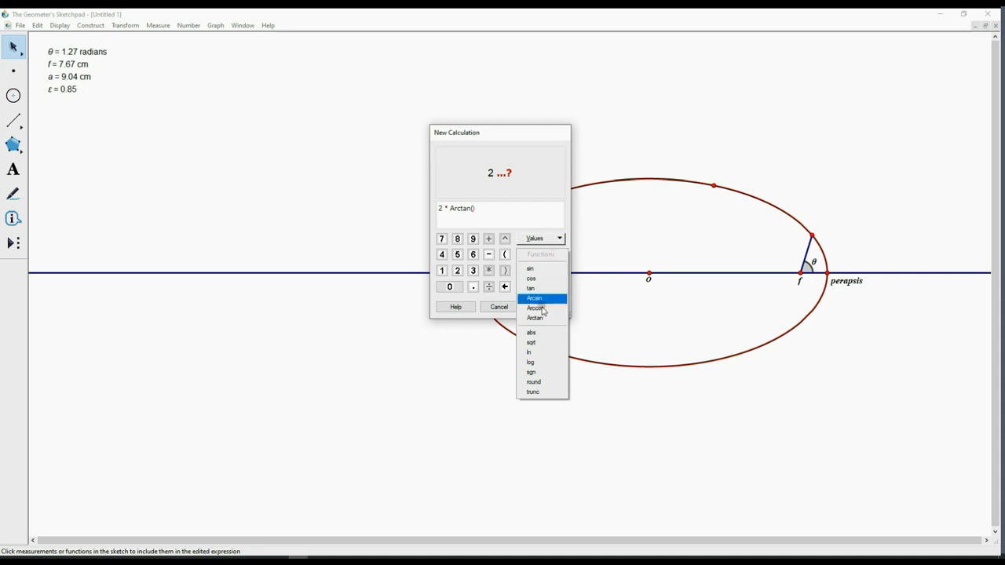
pyautogui.click(537, 346)
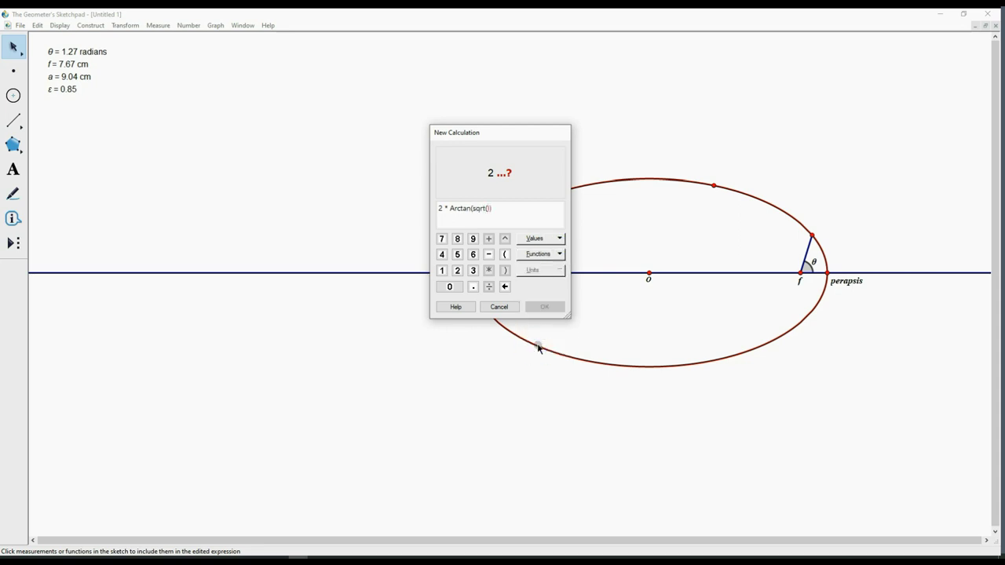
pyautogui.write('(1 -')
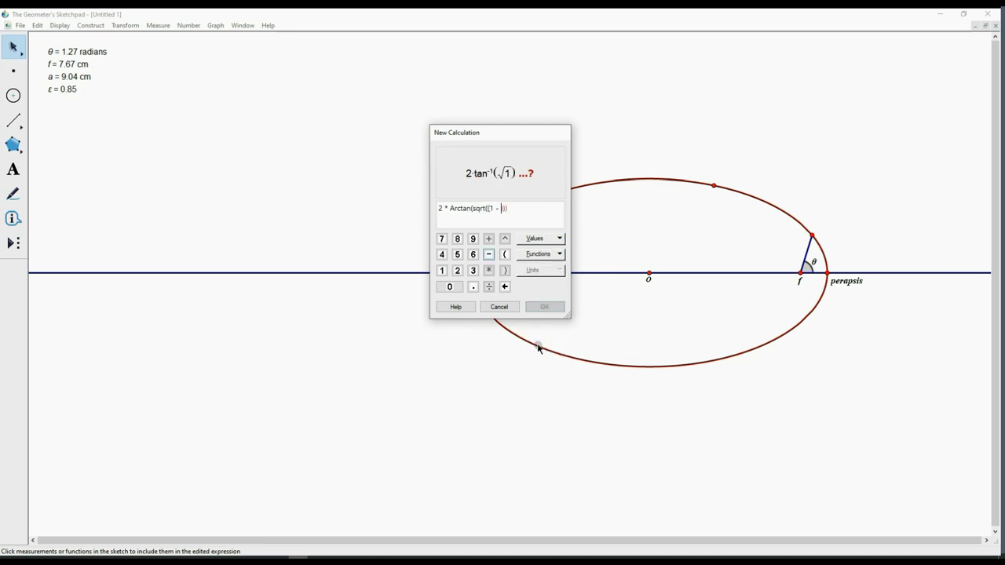
pyautogui.click(77, 90)
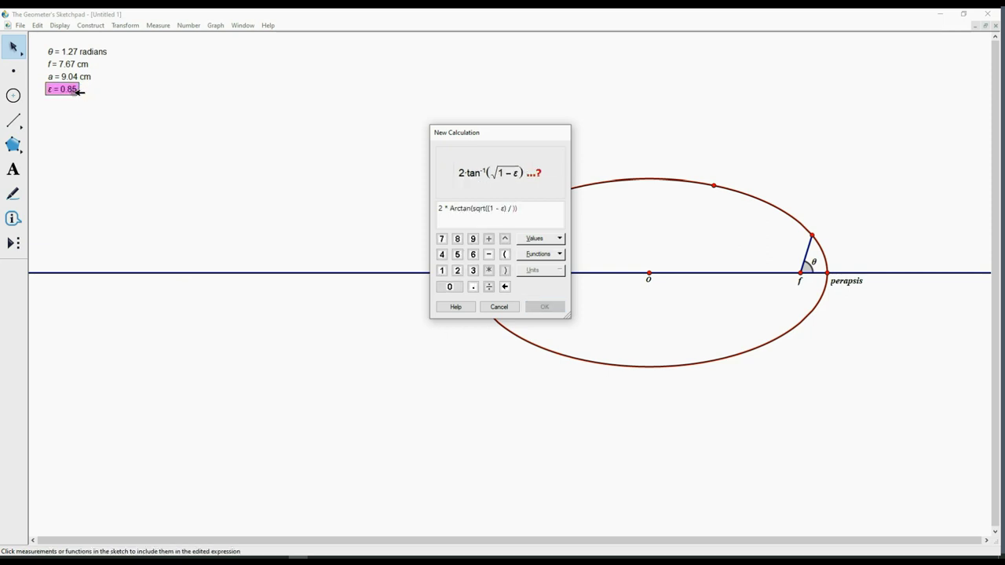
# Finish the expression with /(1+ε))·tan(θ/2), giving 0.42 radians.
pyautogui.click(504, 254)
pyautogui.write('1+')
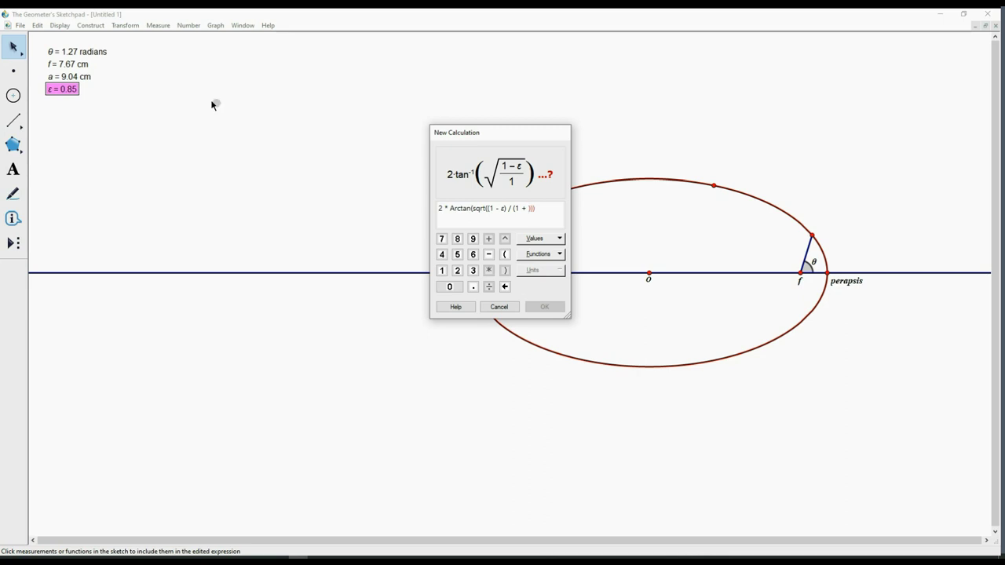
pyautogui.click(64, 90)
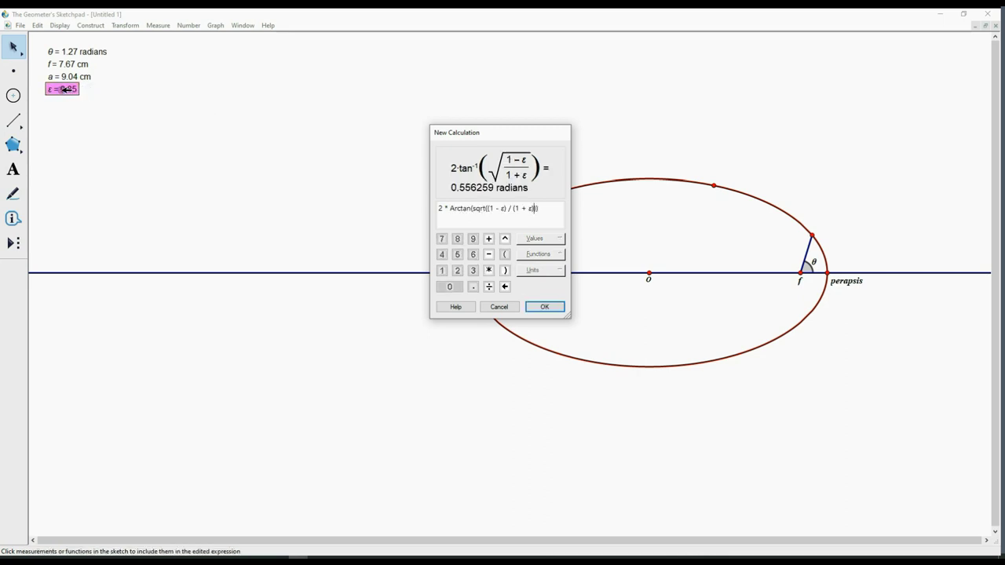
pyautogui.write('*')
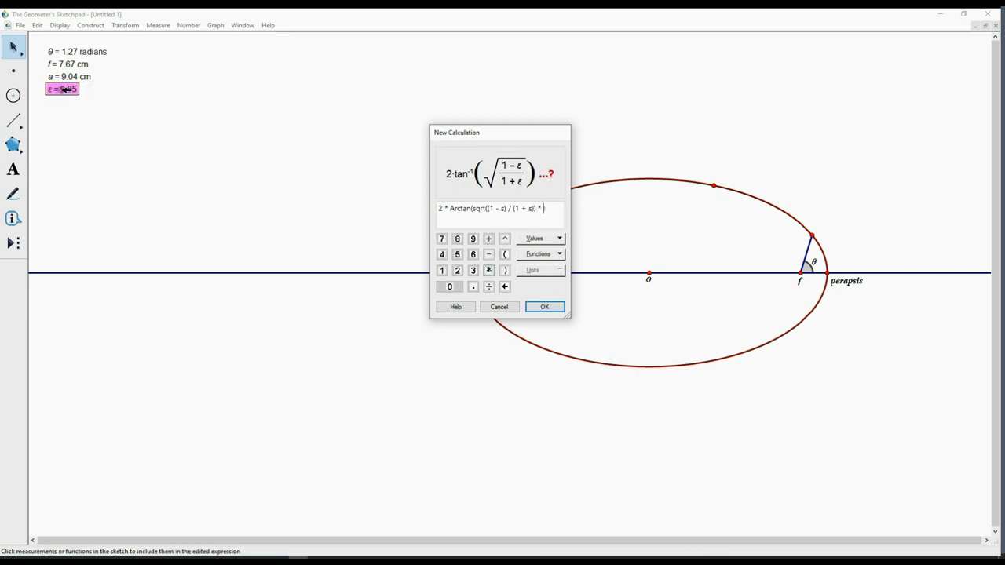
pyautogui.click(553, 254)
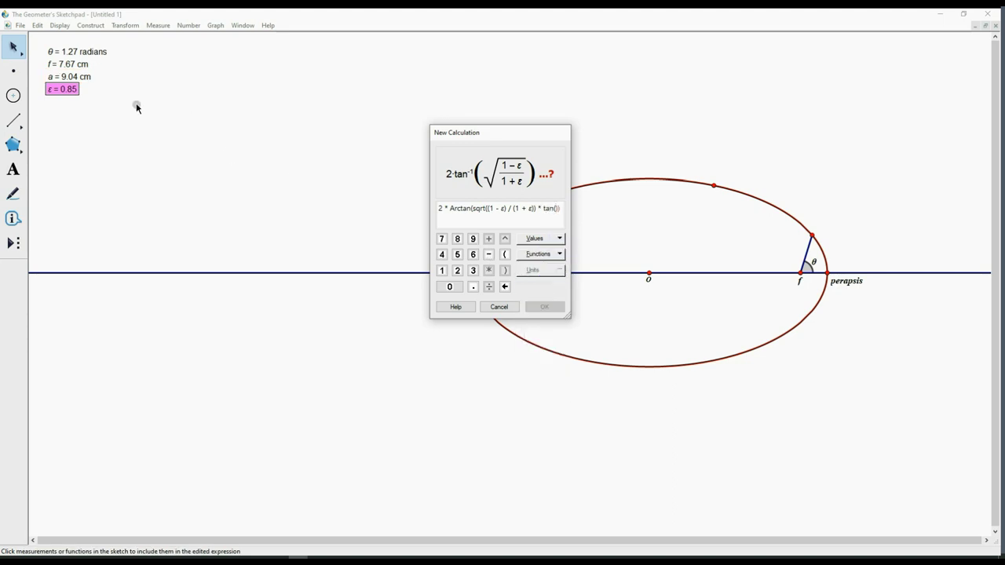
pyautogui.click(86, 51)
pyautogui.write('/2')
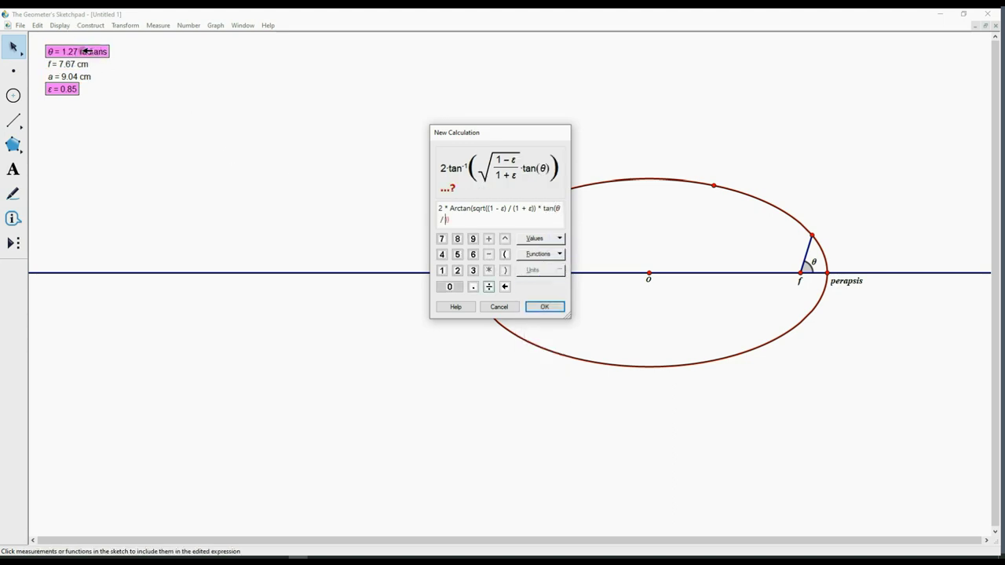
pyautogui.click(543, 307)
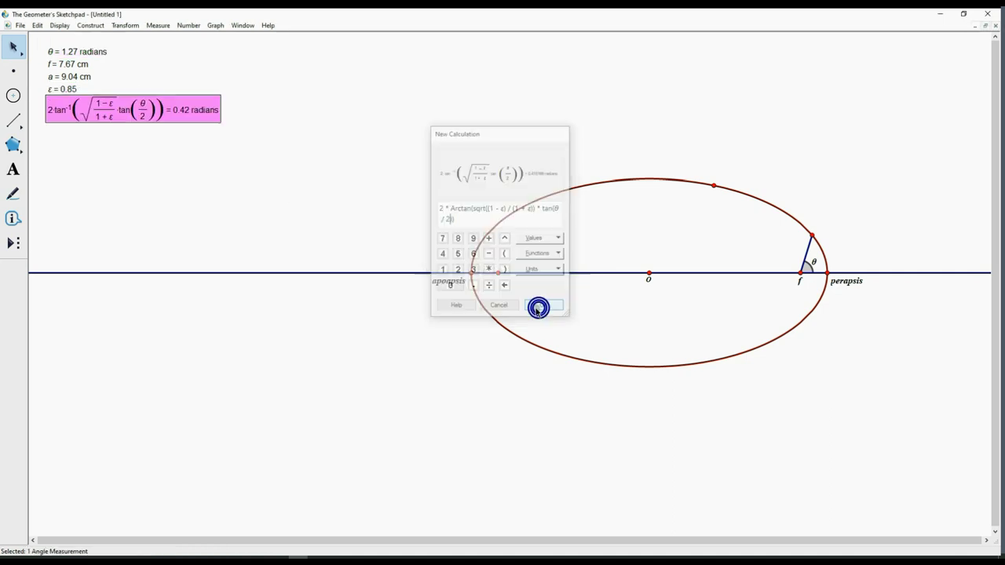
pyautogui.click(320, 116)
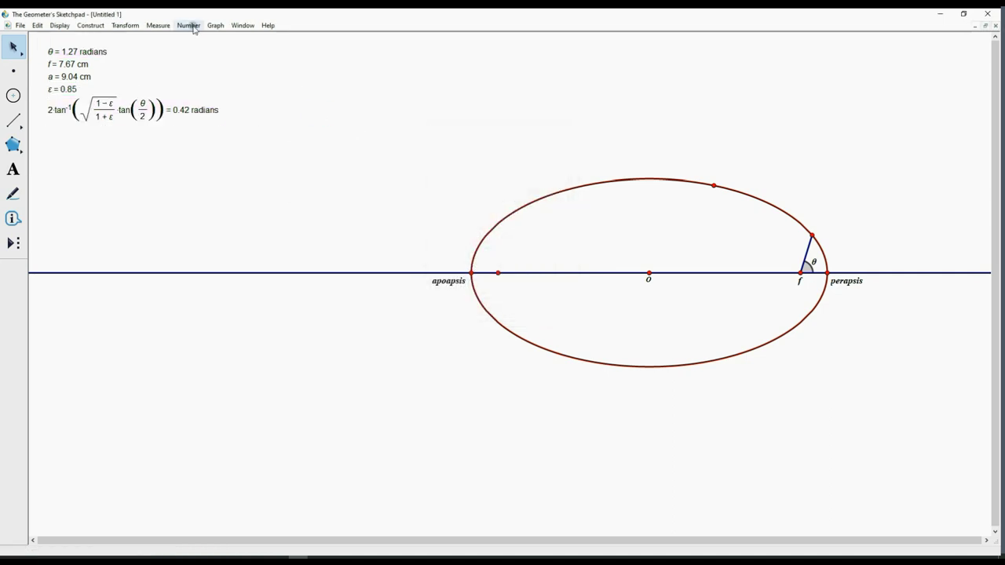
# Create a copy of the result labelled E and place it beside the formula.
pyautogui.click(188, 25)
pyautogui.click(196, 51)
pyautogui.click(161, 103)
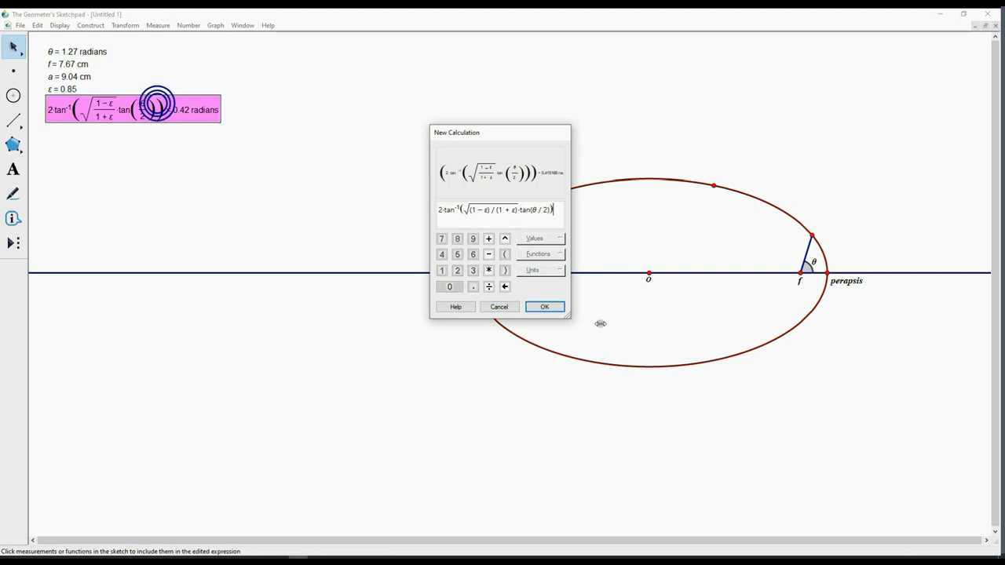
pyautogui.click(547, 307)
pyautogui.rightClick(165, 127)
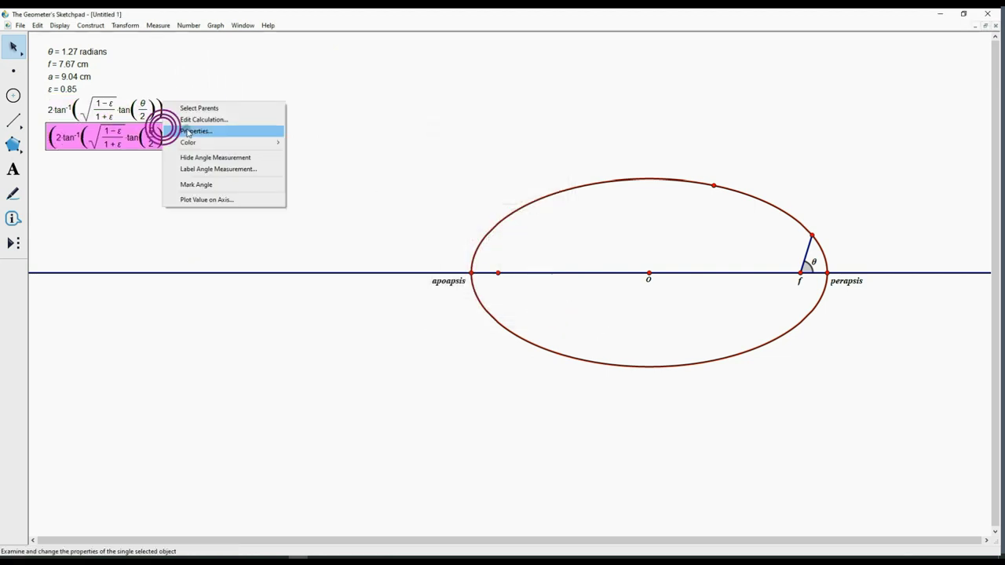
pyautogui.click(189, 130)
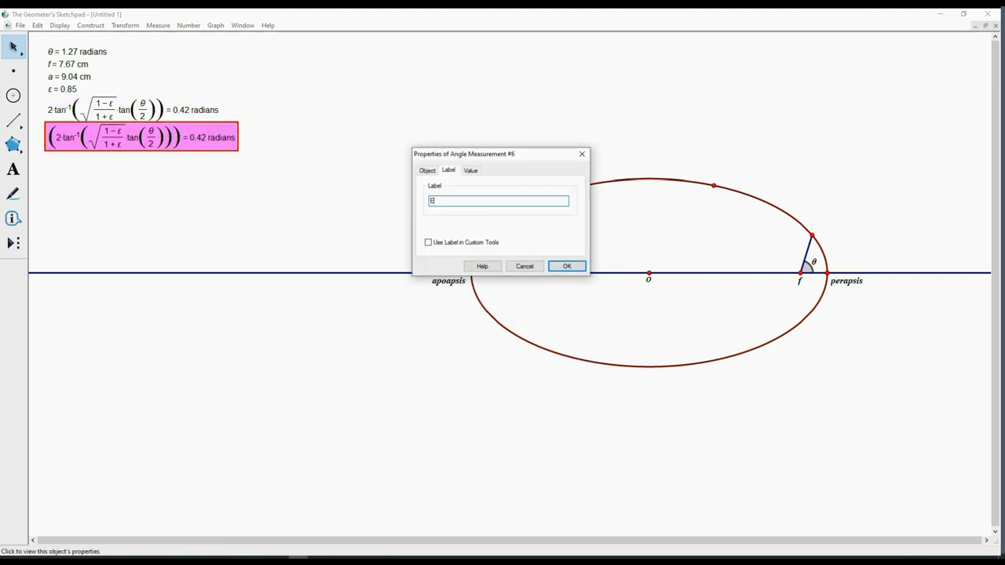
pyautogui.click(568, 266)
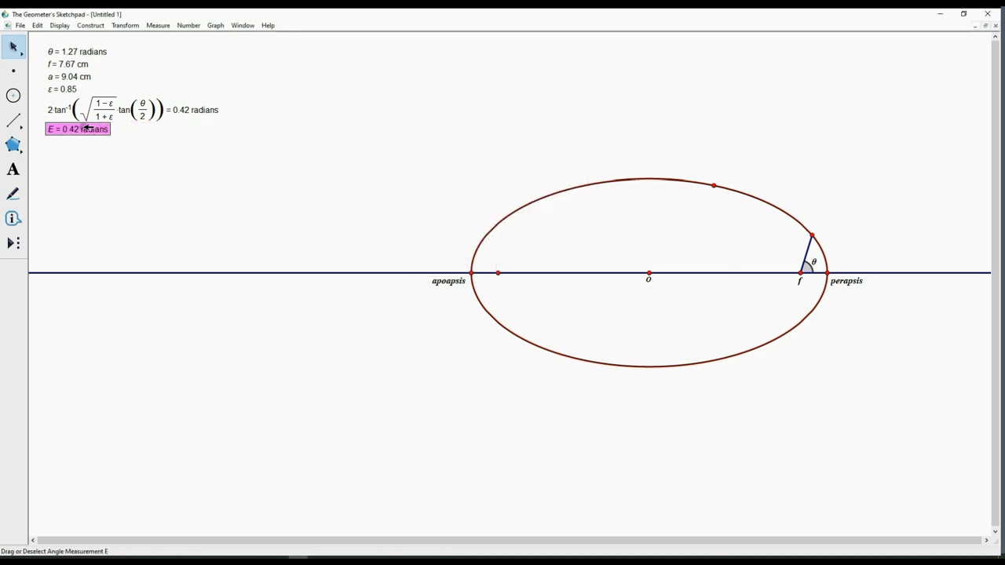
pyautogui.moveTo(86, 128); pyautogui.dragTo(264, 112)
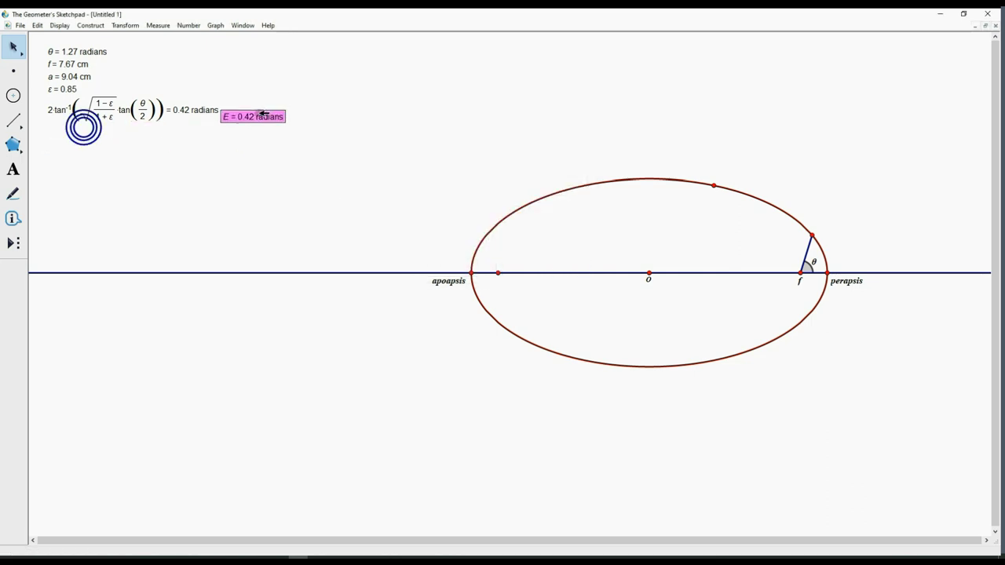
# Begin a new calculation with the expression E − ε ·.
pyautogui.click(355, 107)
pyautogui.click(183, 25)
pyautogui.click(196, 51)
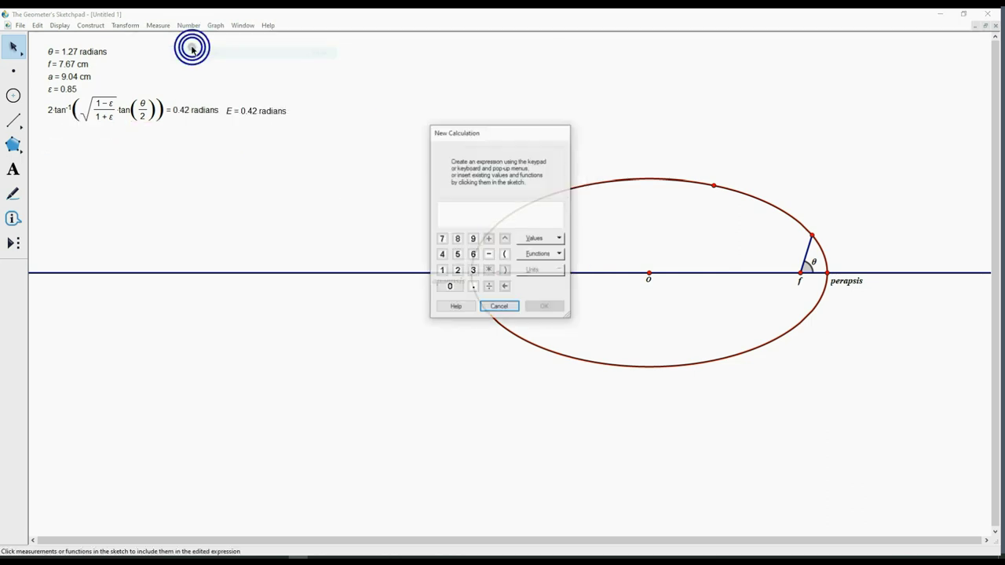
pyautogui.click(240, 106)
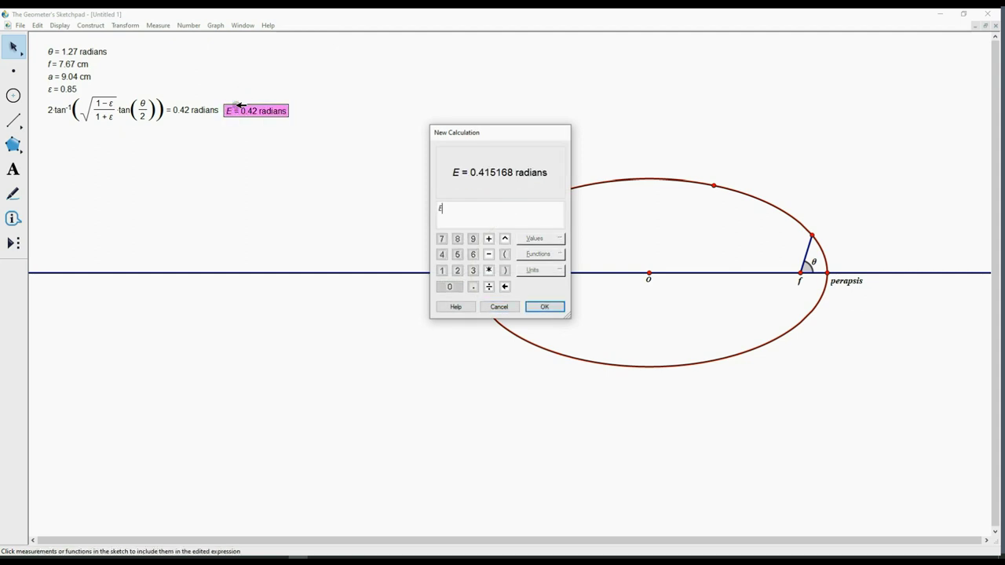
pyautogui.write('-')
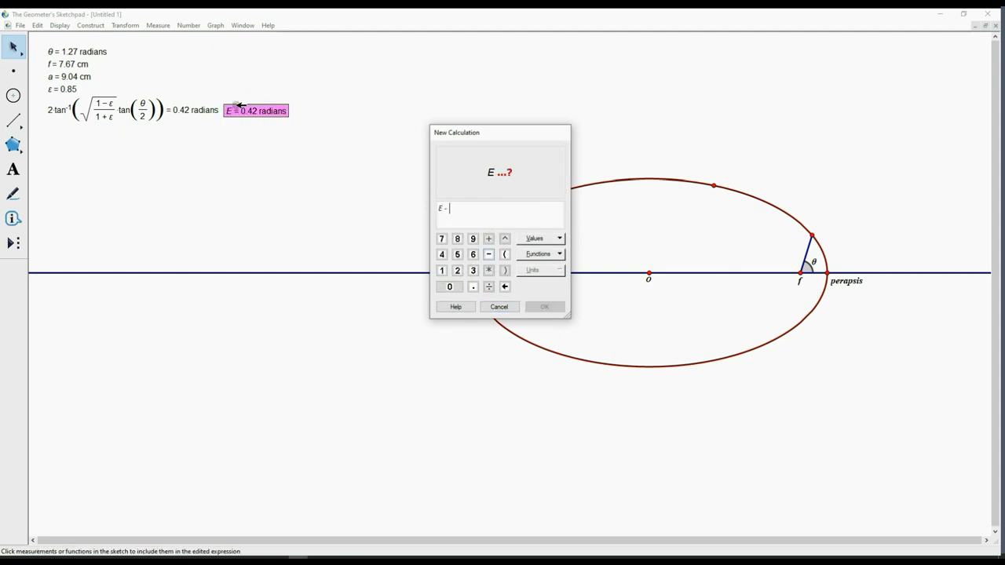
pyautogui.click(48, 89)
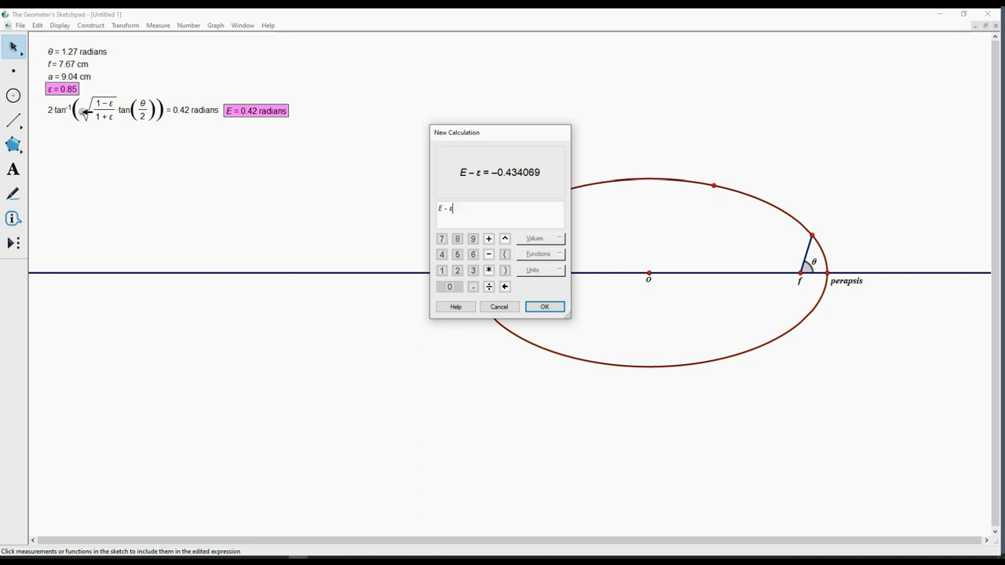
pyautogui.write('*')
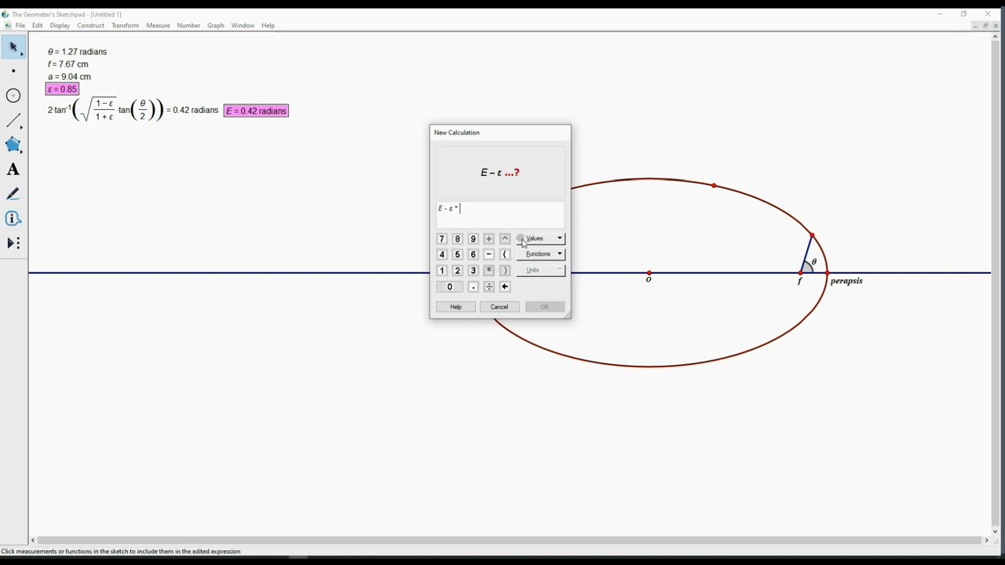
# Complete the expression as E − ε·sin(E)·1 radians, giving 0.07 radians.
pyautogui.click(551, 259)
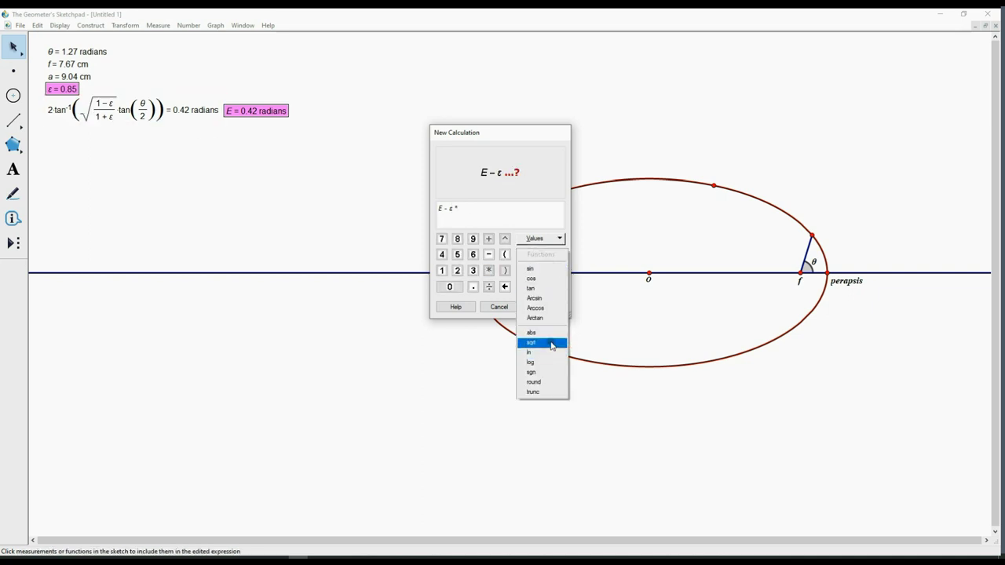
pyautogui.click(530, 268)
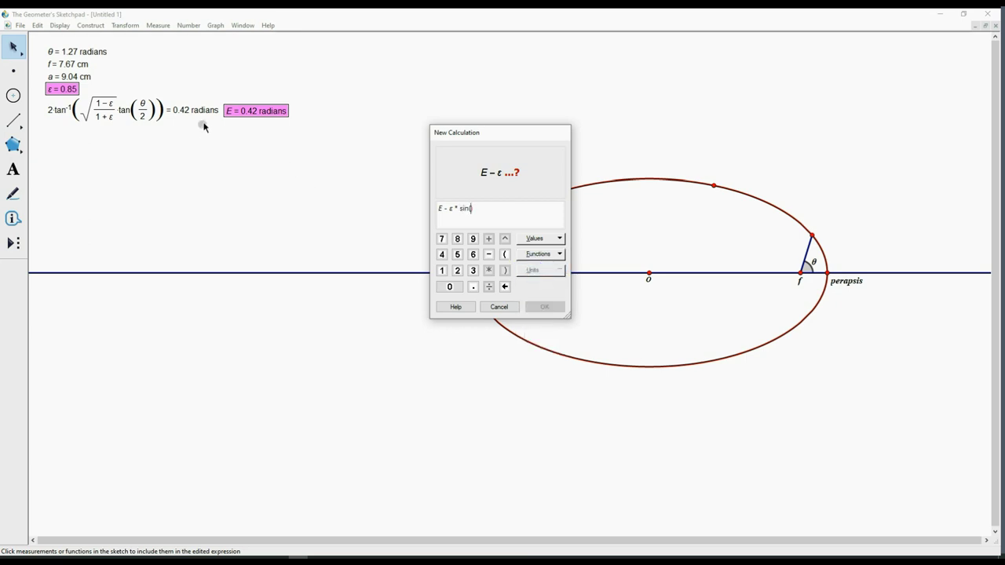
pyautogui.click(255, 111)
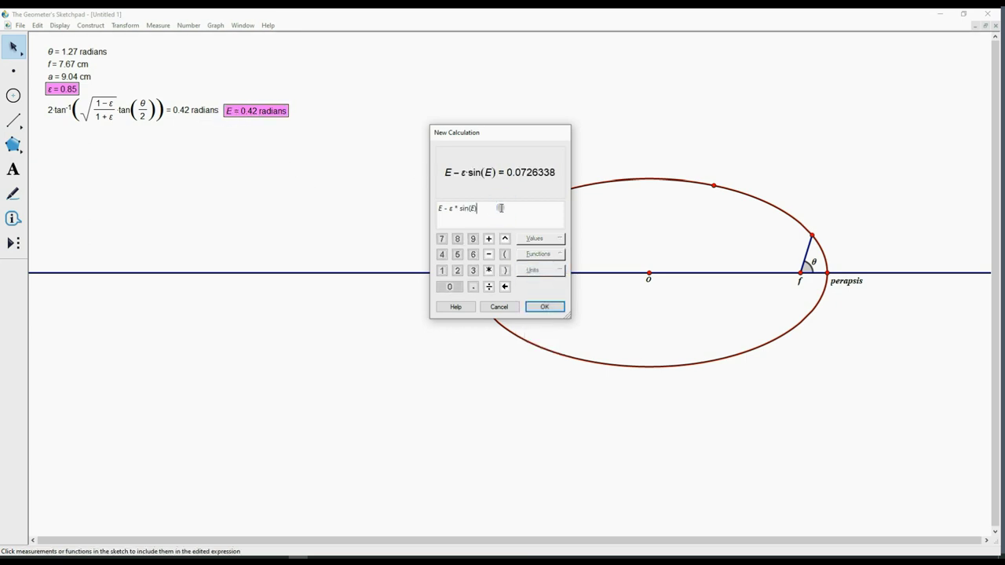
pyautogui.write('*1')
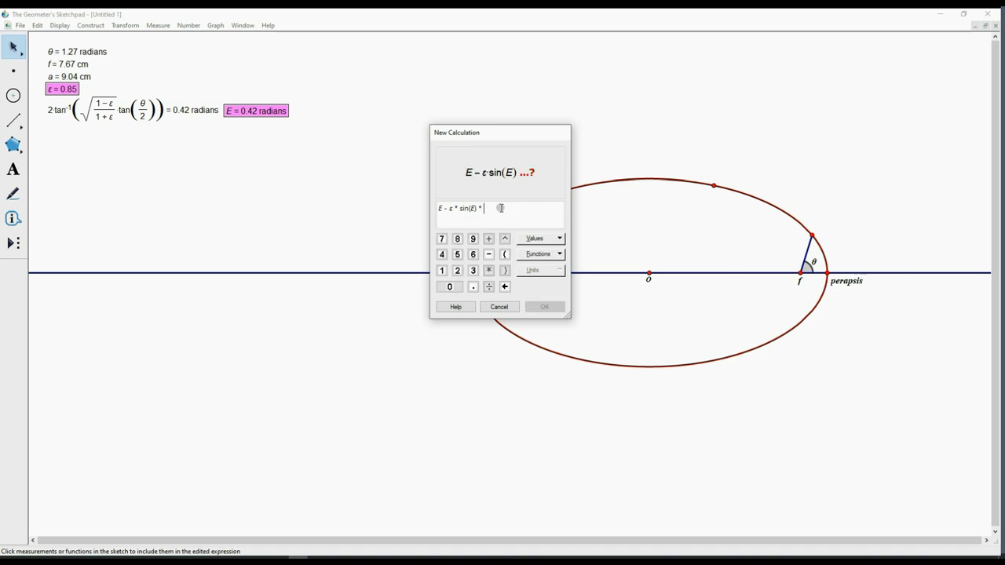
pyautogui.click(560, 271)
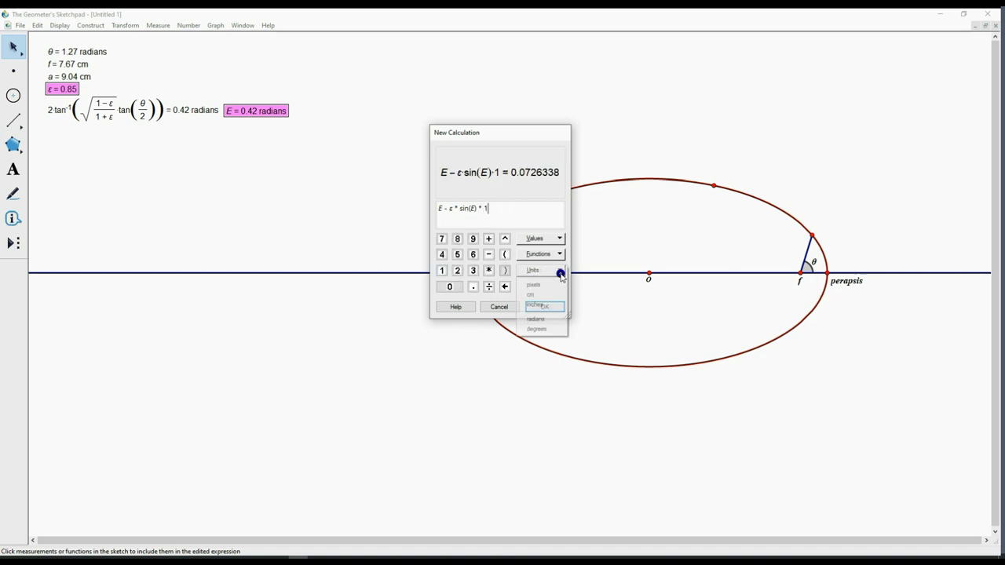
pyautogui.click(538, 319)
pyautogui.click(543, 307)
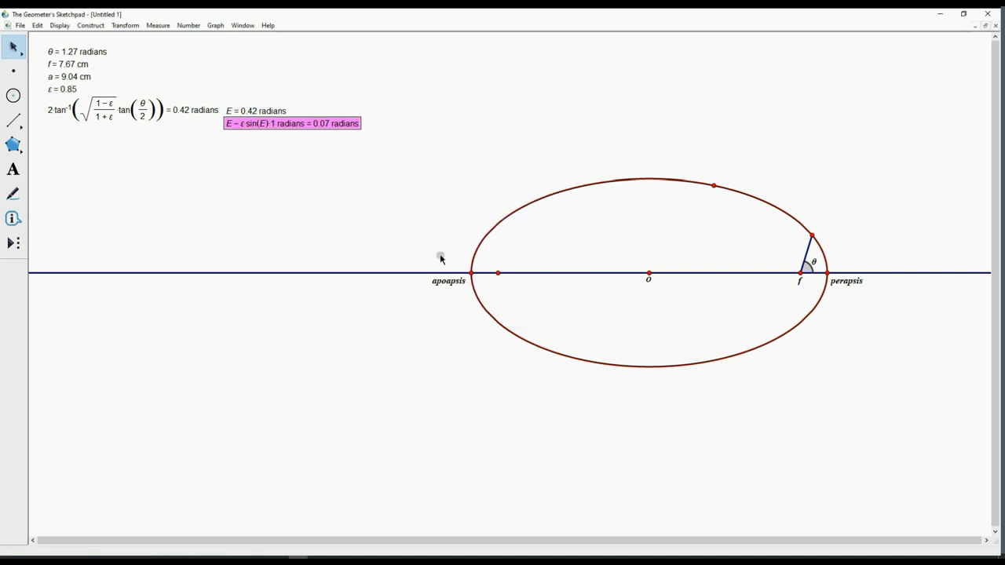
# Move the 0.07-radian result beneath E and calculate a copy of it.
pyautogui.moveTo(299, 128); pyautogui.dragTo(117, 137)
pyautogui.click(229, 139)
pyautogui.click(189, 25)
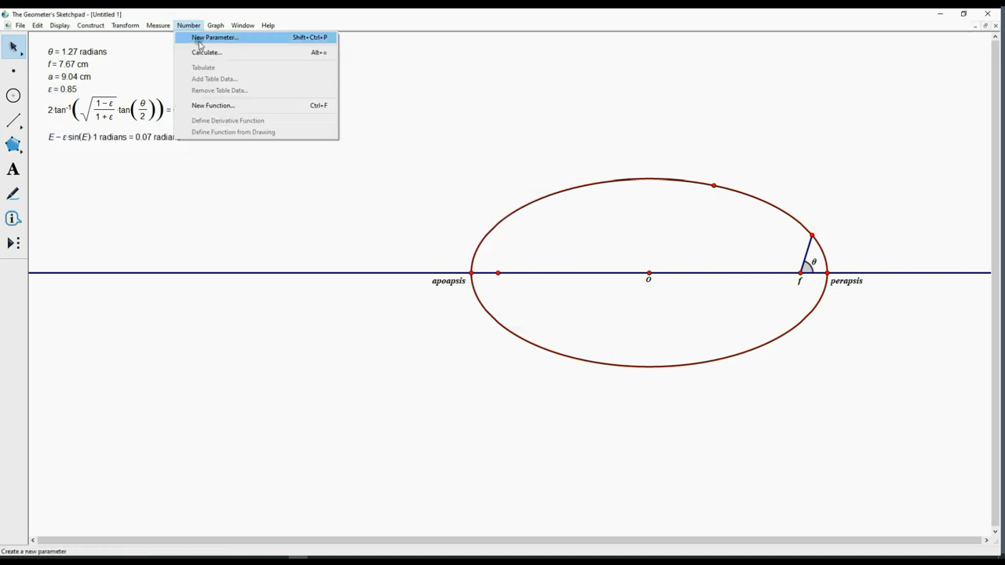
pyautogui.click(203, 50)
pyautogui.click(160, 139)
pyautogui.click(543, 305)
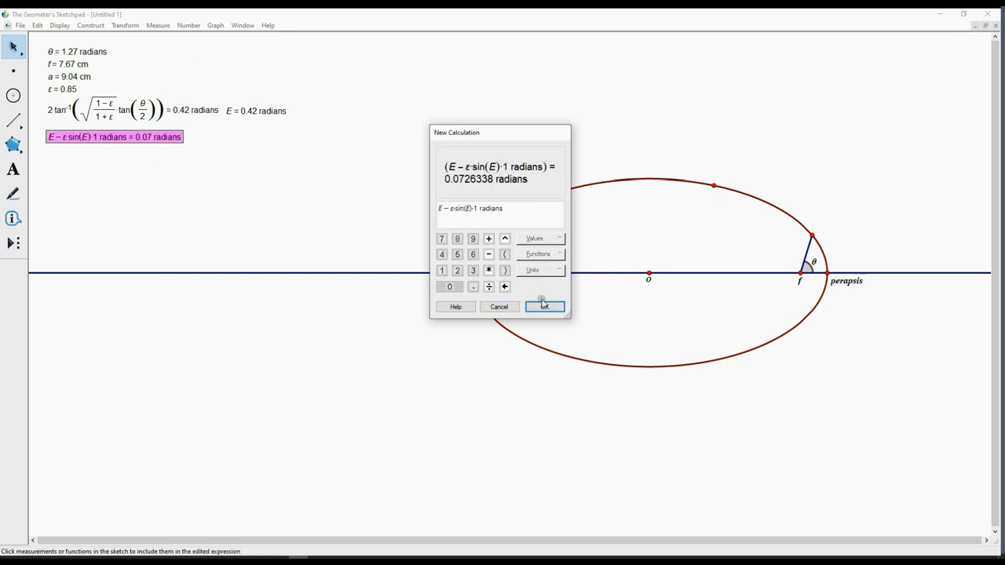
# Label the copy M and place it beside the original calculation.
pyautogui.rightClick(126, 149)
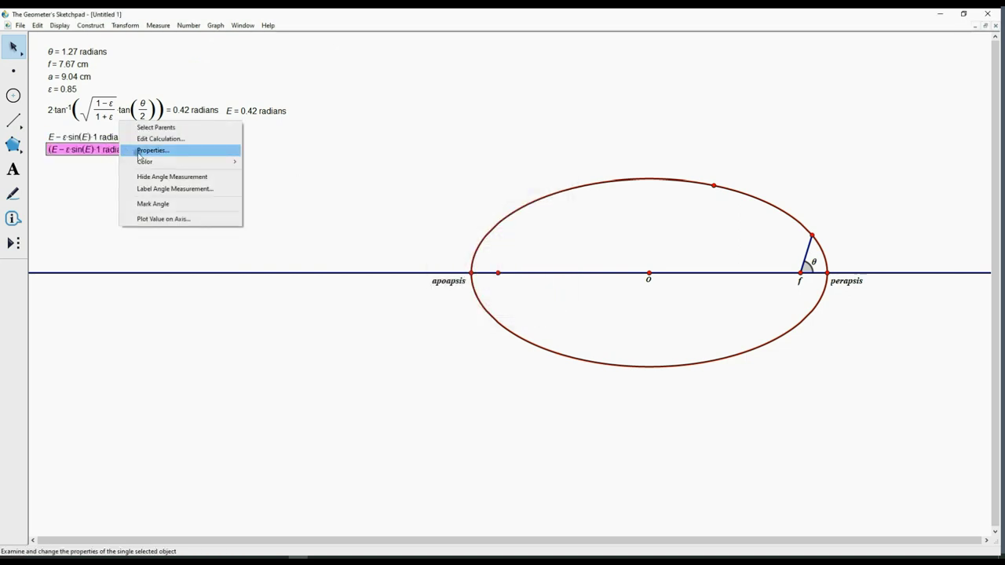
pyautogui.click(145, 148)
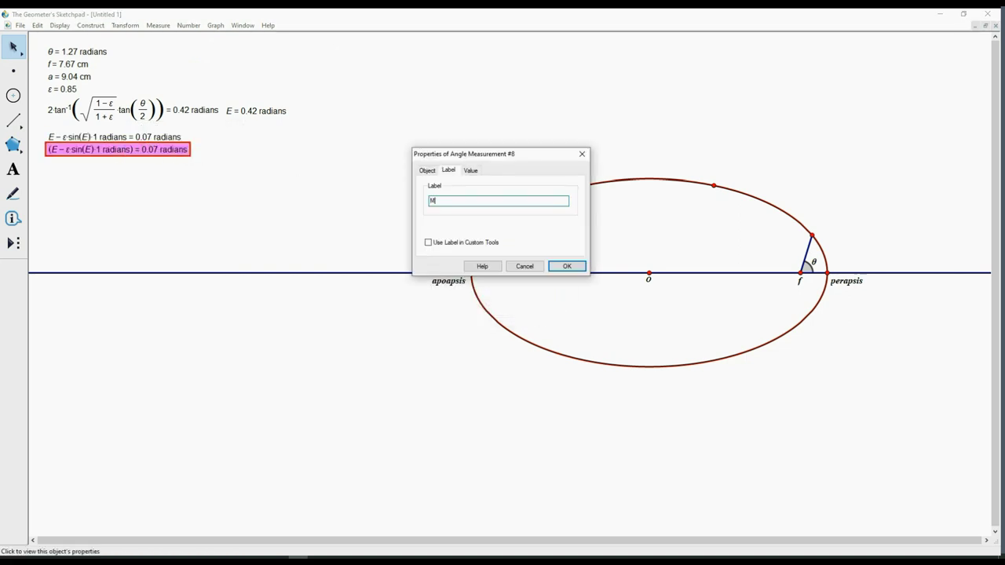
pyautogui.click(568, 266)
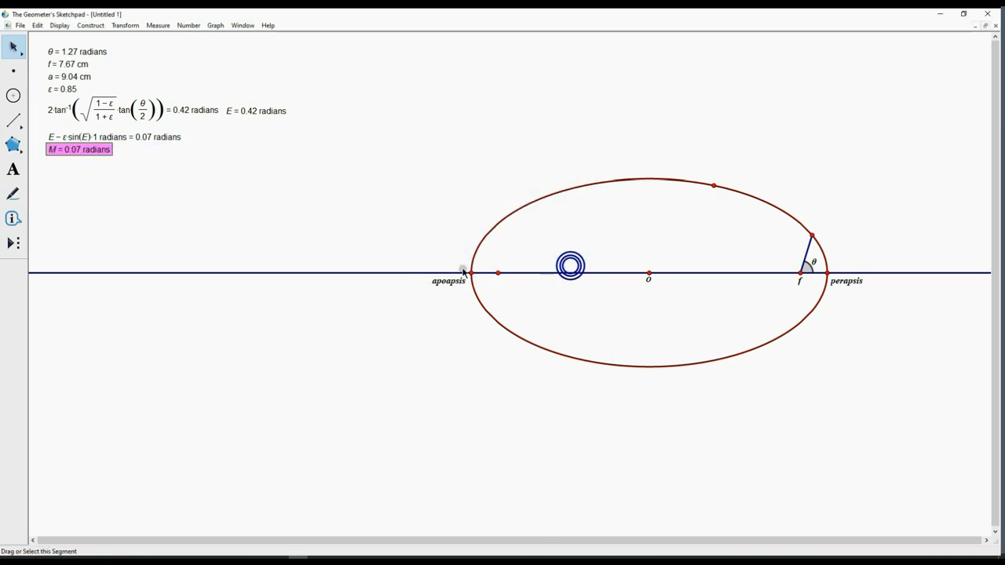
pyautogui.moveTo(94, 150); pyautogui.dragTo(241, 137)
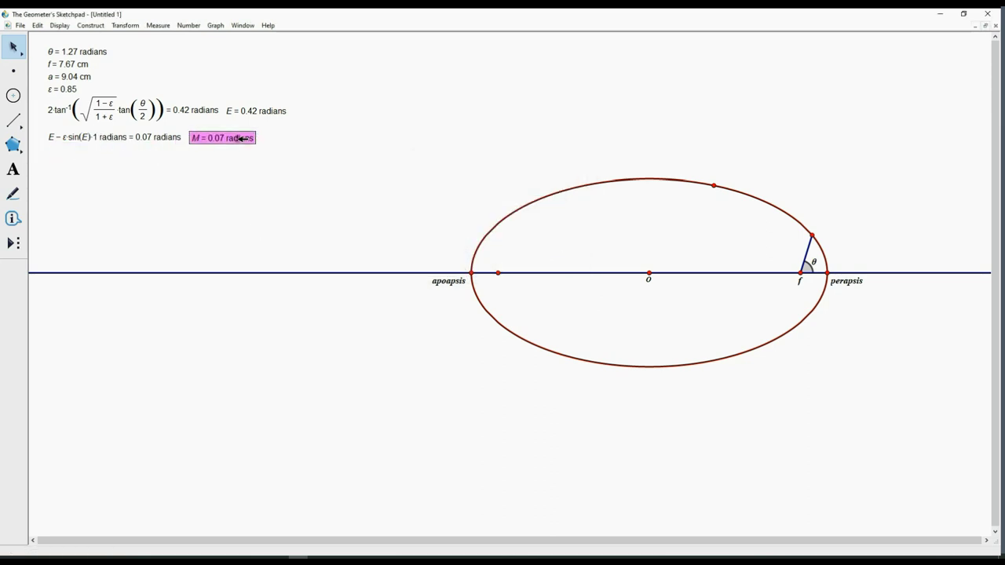
pyautogui.click(306, 139)
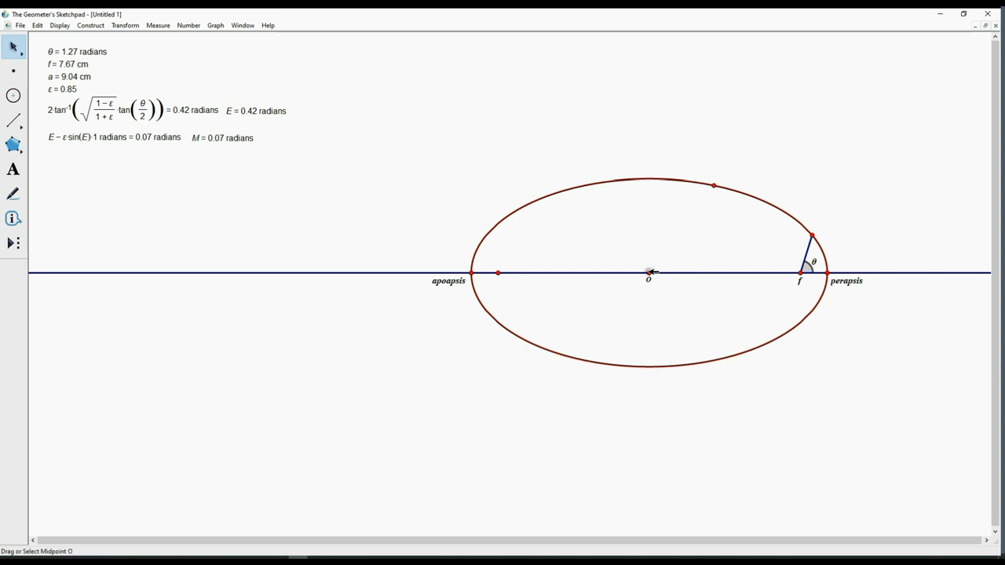
pyautogui.click(827, 272)
# Rotate the perapsis point about O by marked angle M, then drag the ellipse point to test it.
pyautogui.click(137, 26)
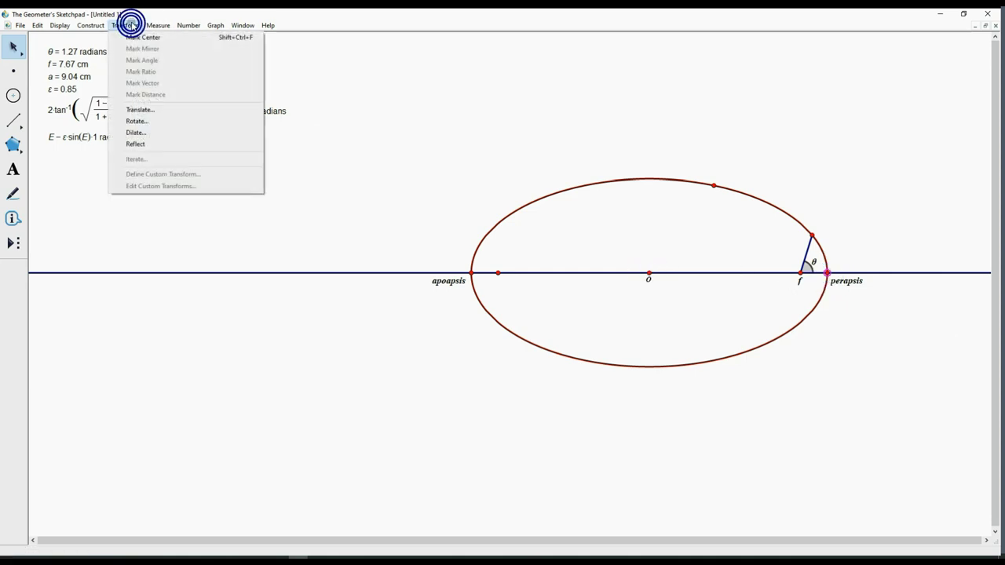
pyautogui.click(129, 108)
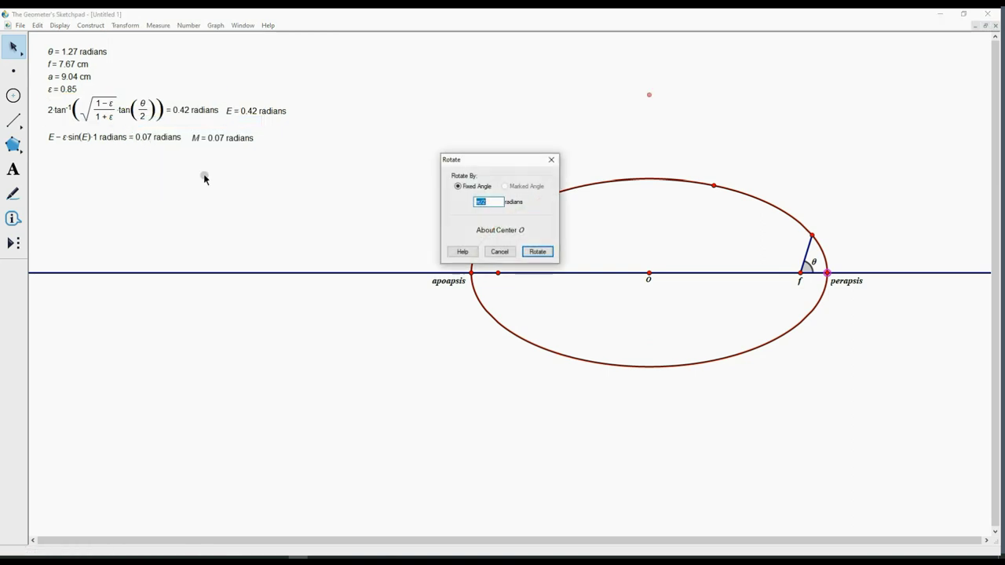
pyautogui.click(217, 139)
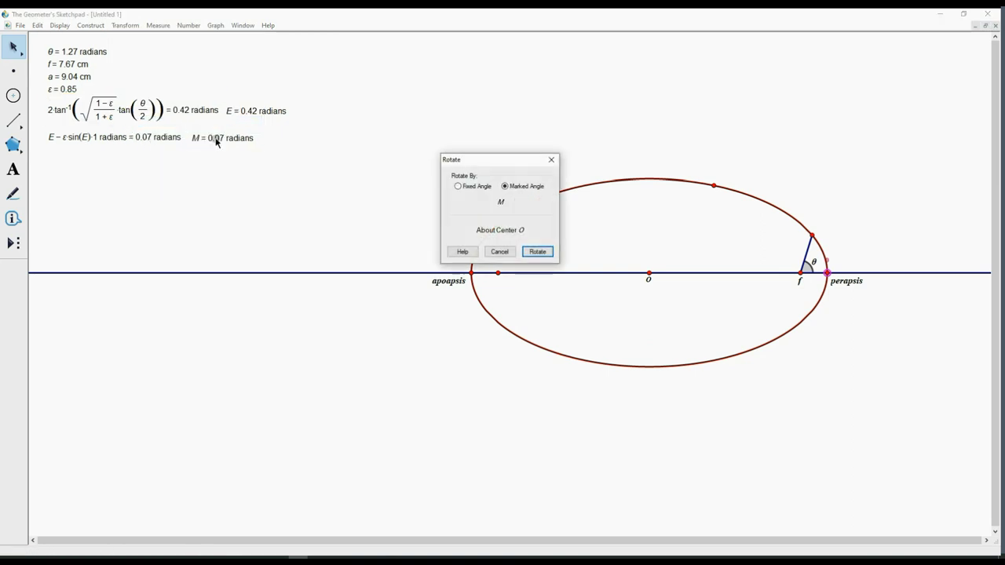
pyautogui.click(549, 252)
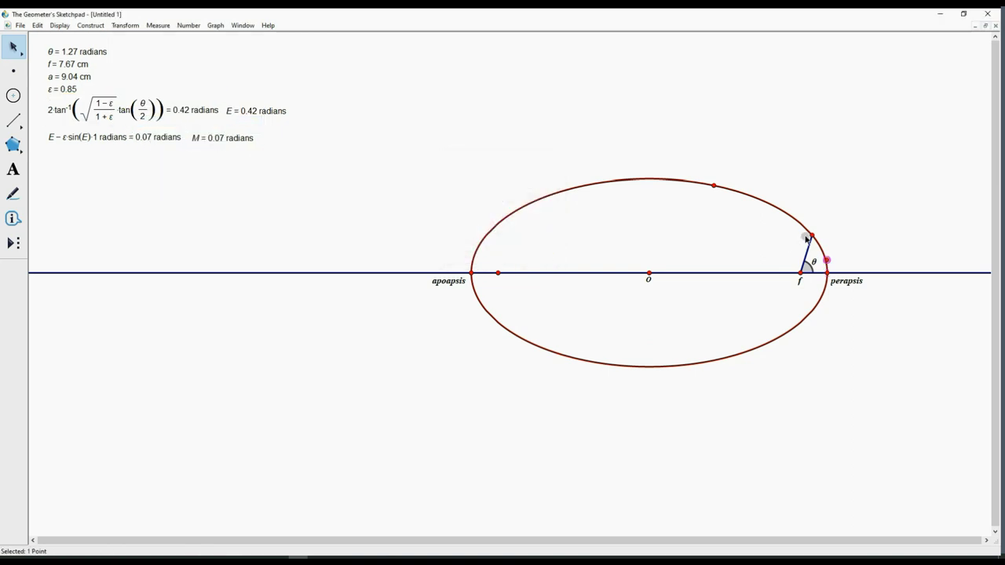
pyautogui.moveTo(806, 238); pyautogui.dragTo(738, 219)
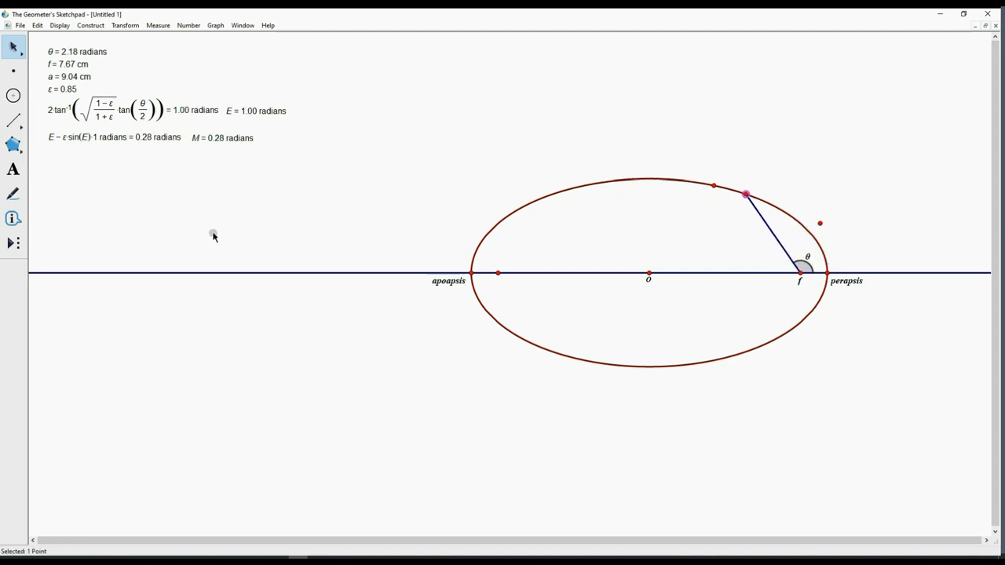
pyautogui.click(14, 95)
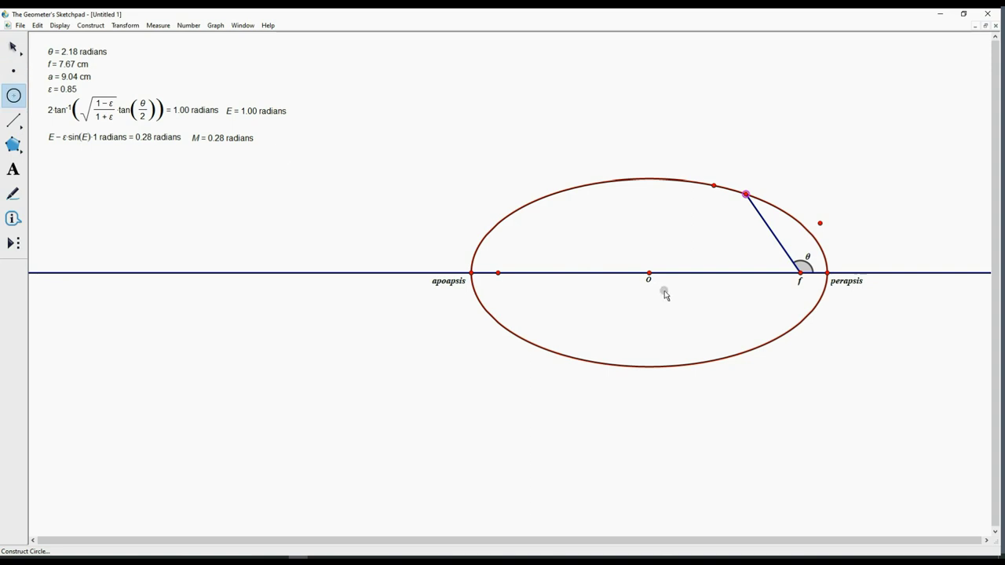
# Draw a circle centred at O through the perapsis and drag the ellipse point to test it.
pyautogui.moveTo(648, 274); pyautogui.dragTo(826, 273)
pyautogui.click(12, 46)
pyautogui.click(442, 85)
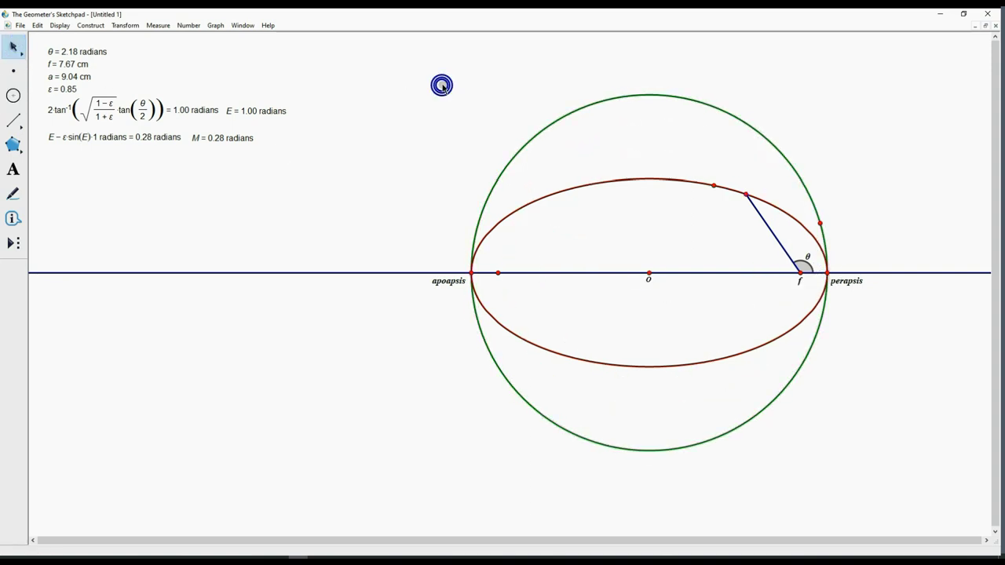
pyautogui.moveTo(746, 194); pyautogui.dragTo(658, 219)
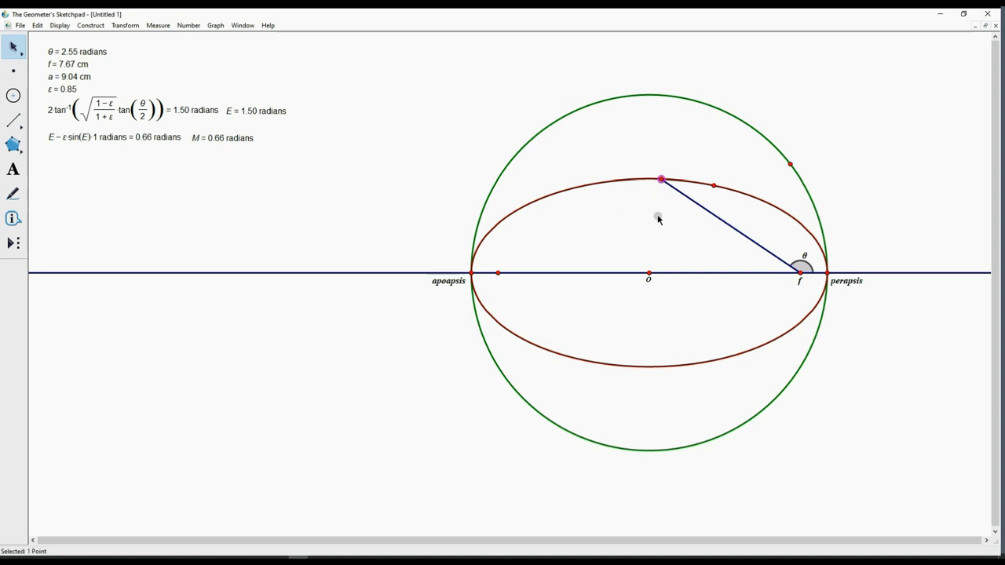
# Draw a segment from O to the rotated point, cancelling a stray extra segment.
pyautogui.click(12, 120)
pyautogui.moveTo(648, 275); pyautogui.dragTo(788, 164)
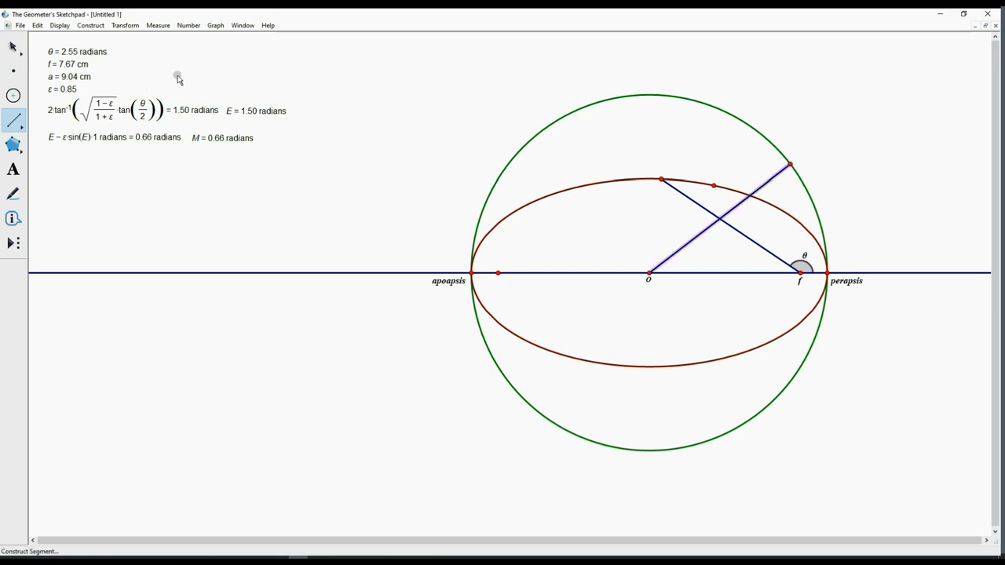
pyautogui.moveTo(287, 64); pyautogui.dragTo(180, 110)
pyautogui.press('Escape')
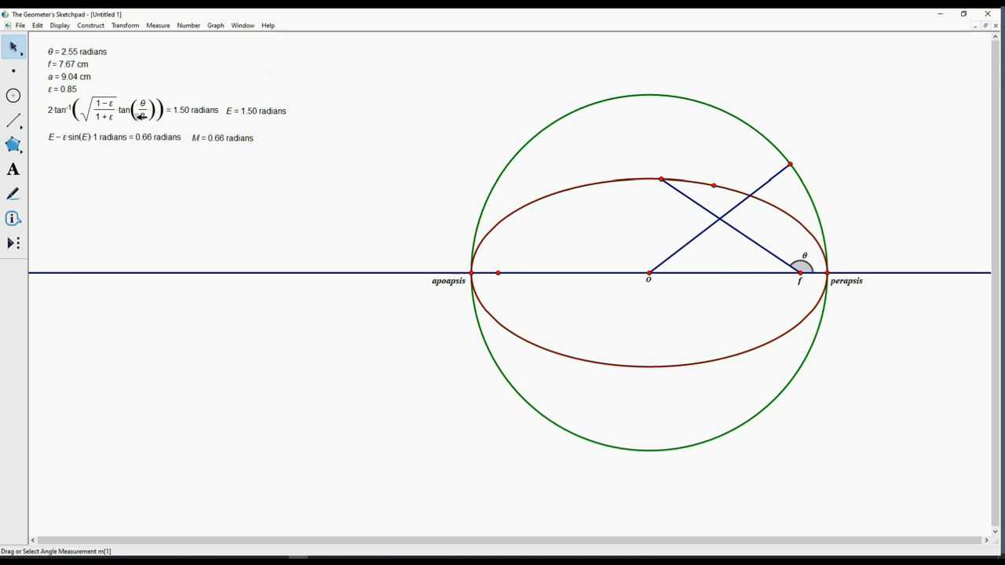
# Mark the angle at O between the axis and segment as counter-clockwise.
pyautogui.click(13, 193)
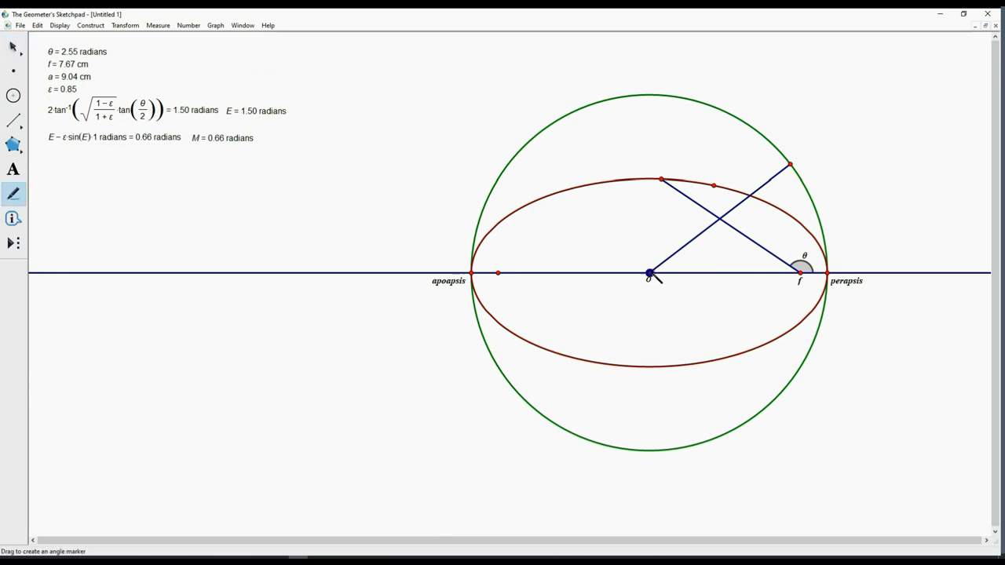
pyautogui.moveTo(658, 277); pyautogui.dragTo(657, 276)
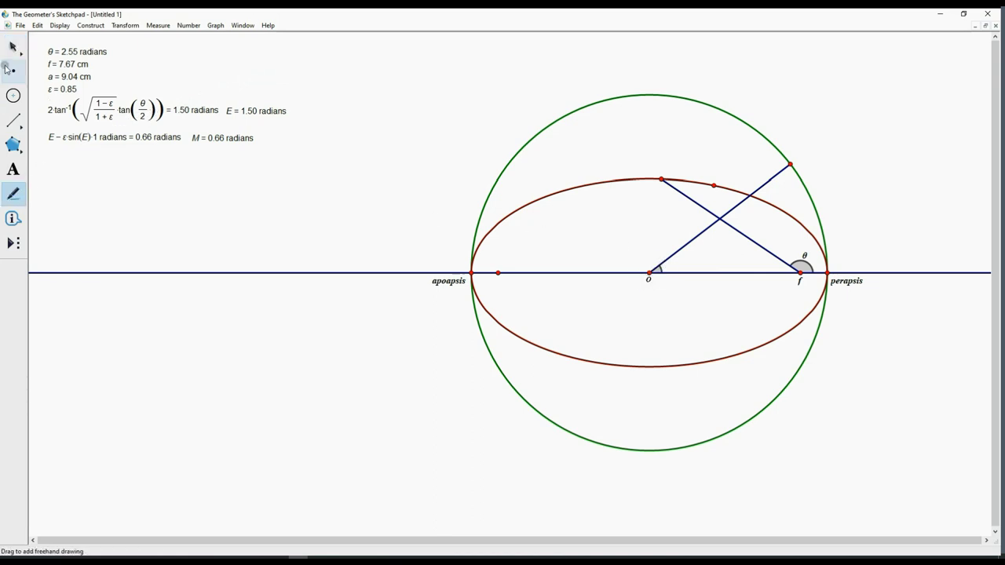
pyautogui.click(13, 47)
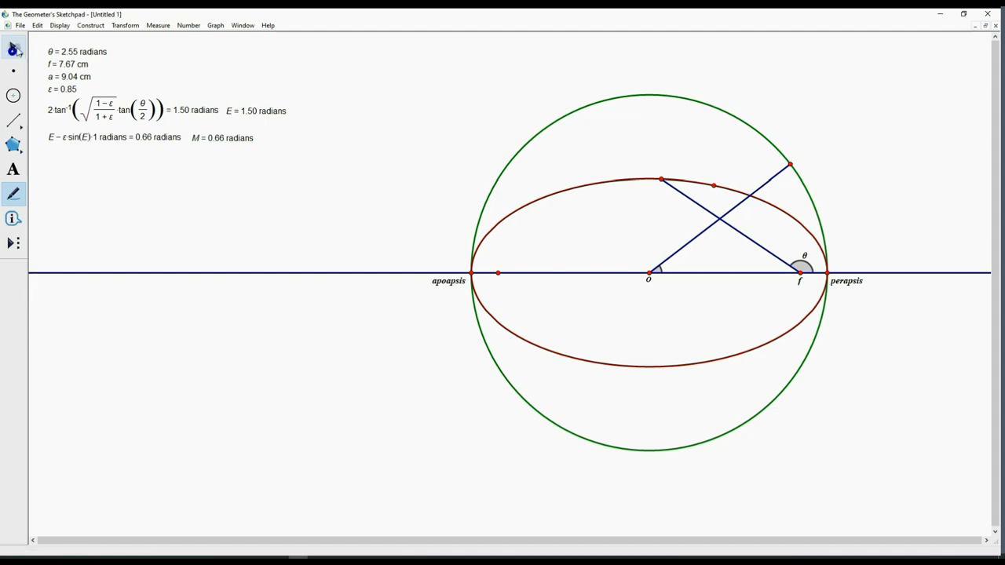
pyautogui.rightClick(661, 270)
pyautogui.click(674, 274)
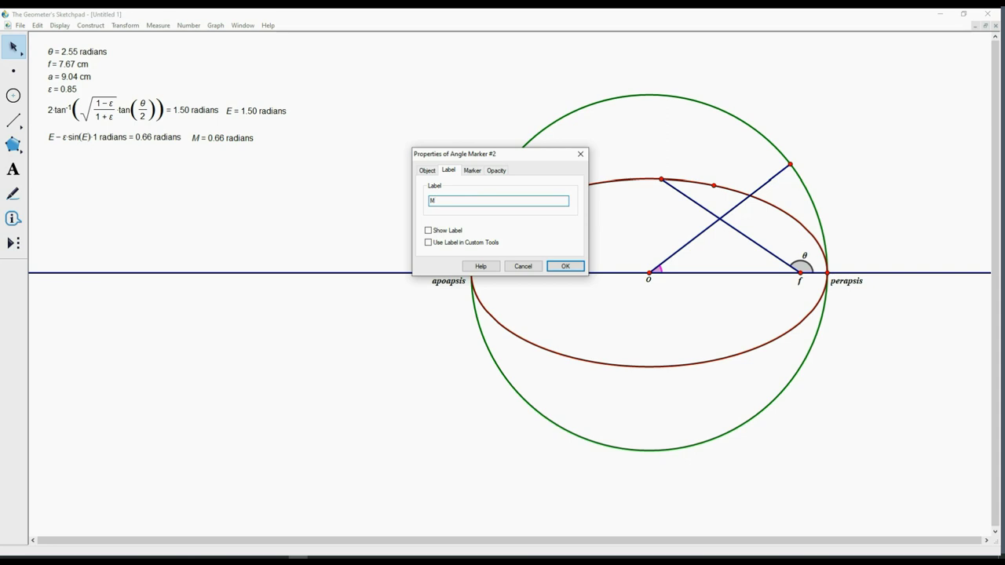
pyautogui.click(471, 170)
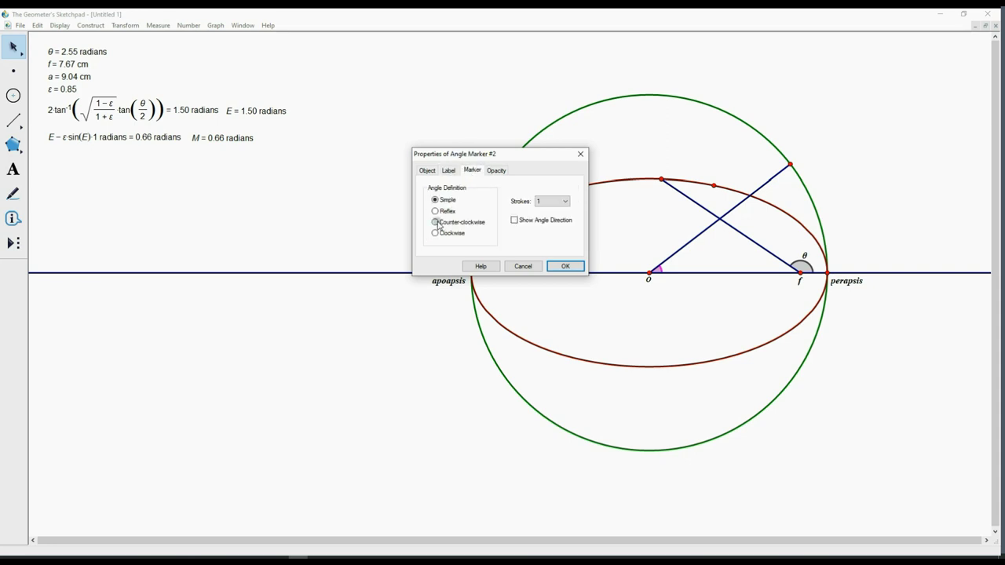
pyautogui.click(436, 222)
pyautogui.click(565, 266)
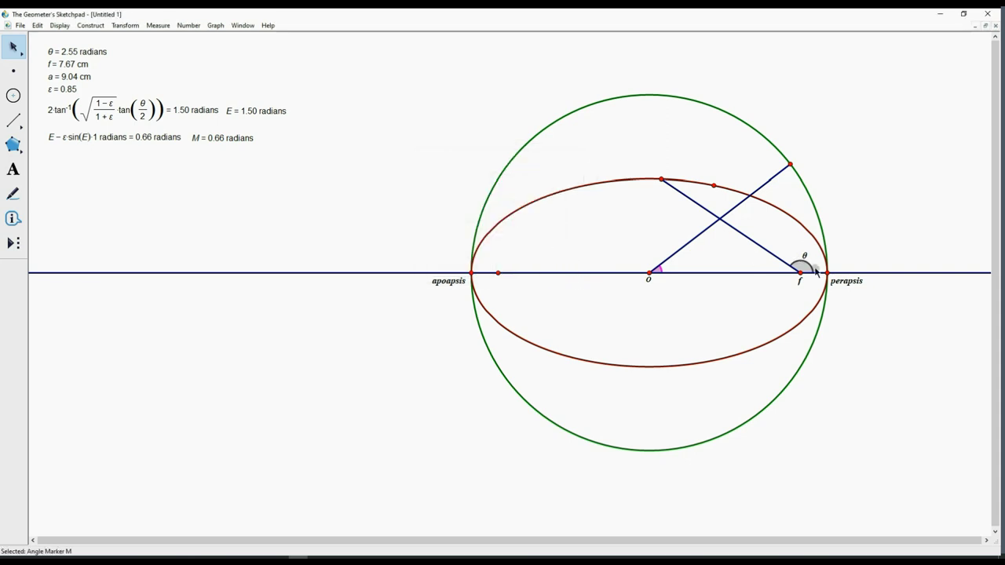
pyautogui.click(926, 242)
# Make the θ angle marker at f counter-clockwise and move the ellipse point further around.
pyautogui.rightClick(803, 265)
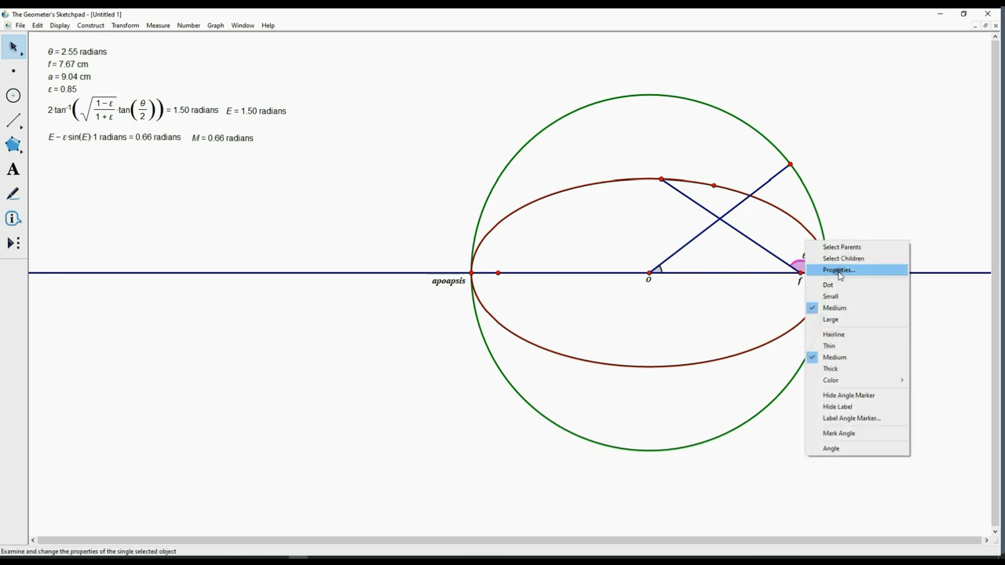
pyautogui.click(838, 270)
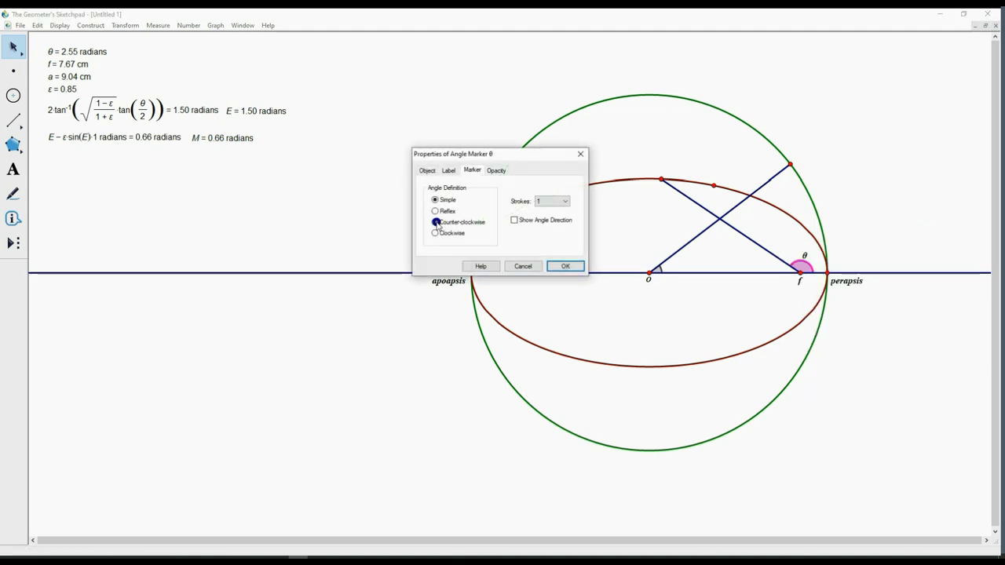
pyautogui.click(436, 222)
pyautogui.click(564, 266)
pyautogui.click(416, 190)
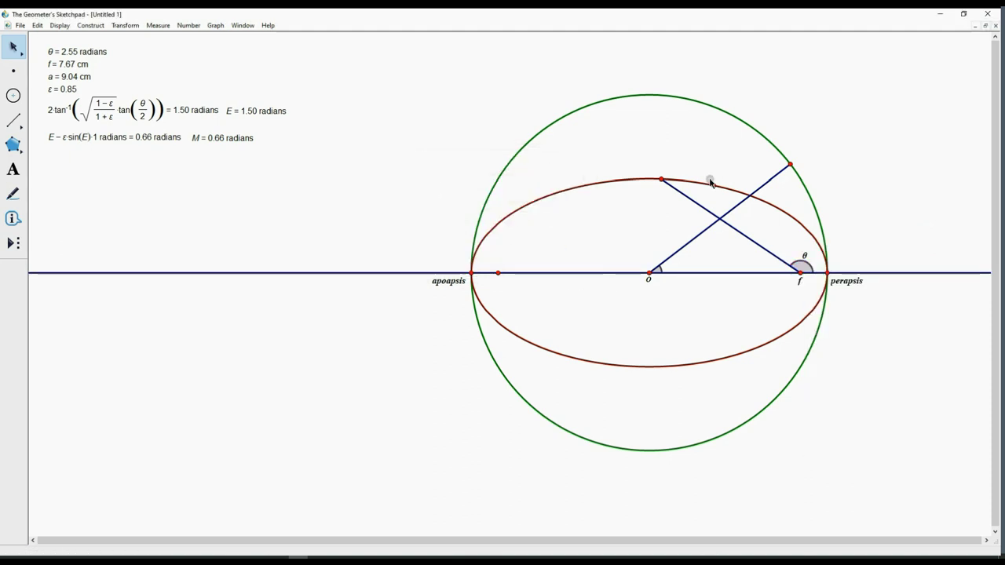
pyautogui.moveTo(662, 180); pyautogui.dragTo(605, 213)
pyautogui.click(474, 137)
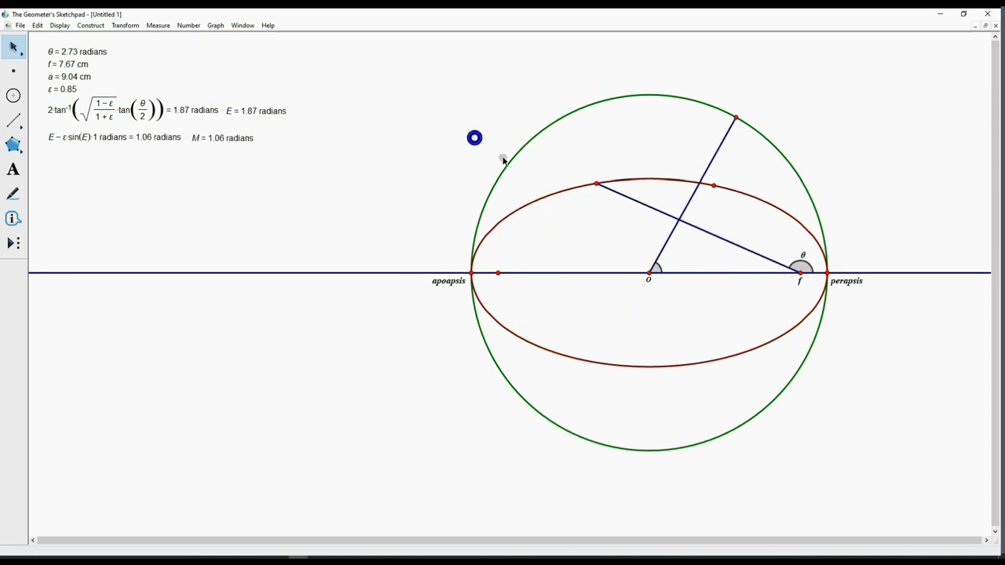
# Show the label M on the angle marker at O.
pyautogui.rightClick(657, 268)
pyautogui.click(687, 271)
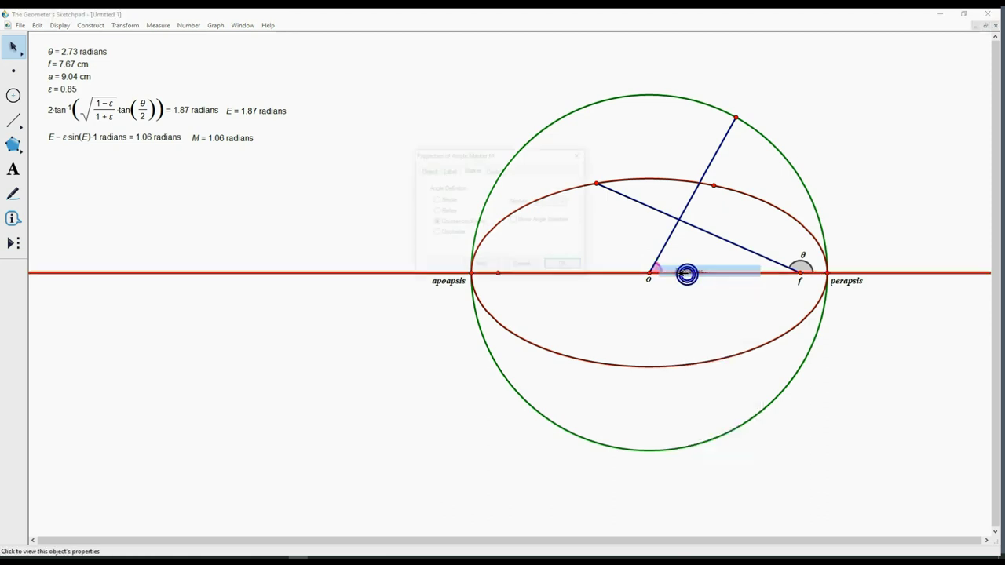
pyautogui.click(448, 170)
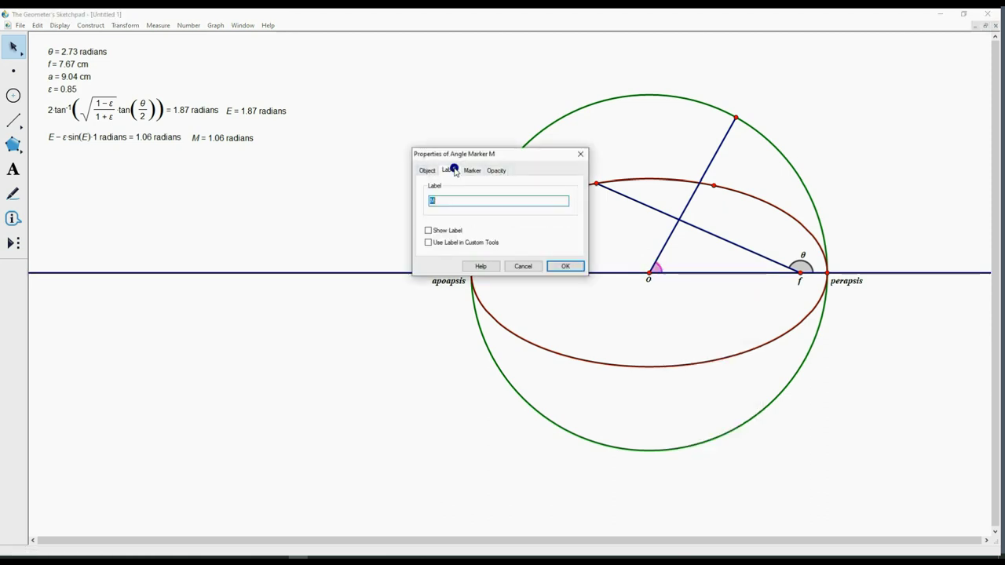
pyautogui.click(430, 229)
pyautogui.click(560, 264)
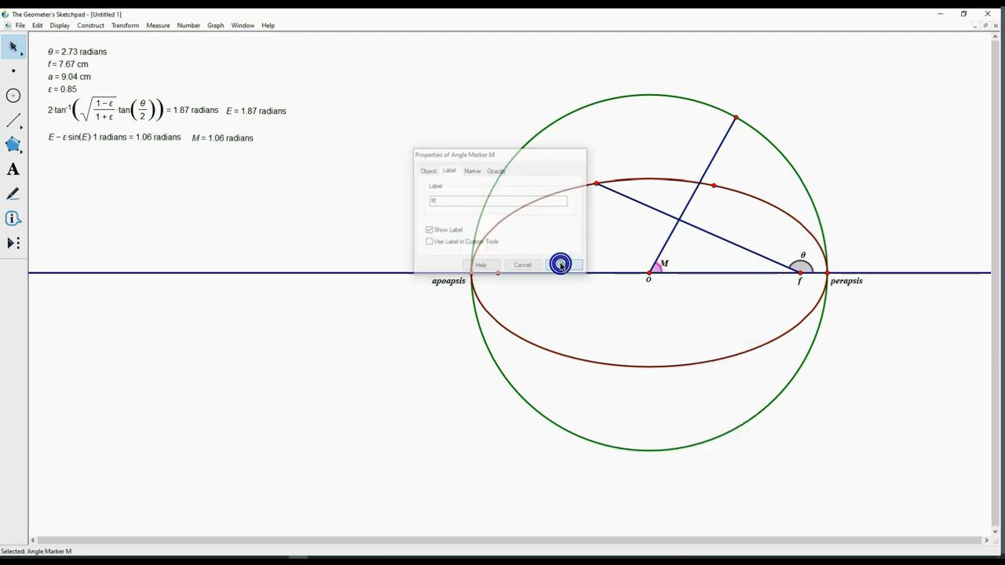
# Measure angle M, place it beside the M calculation, and drag the point to change θ.
pyautogui.click(156, 26)
pyautogui.click(158, 83)
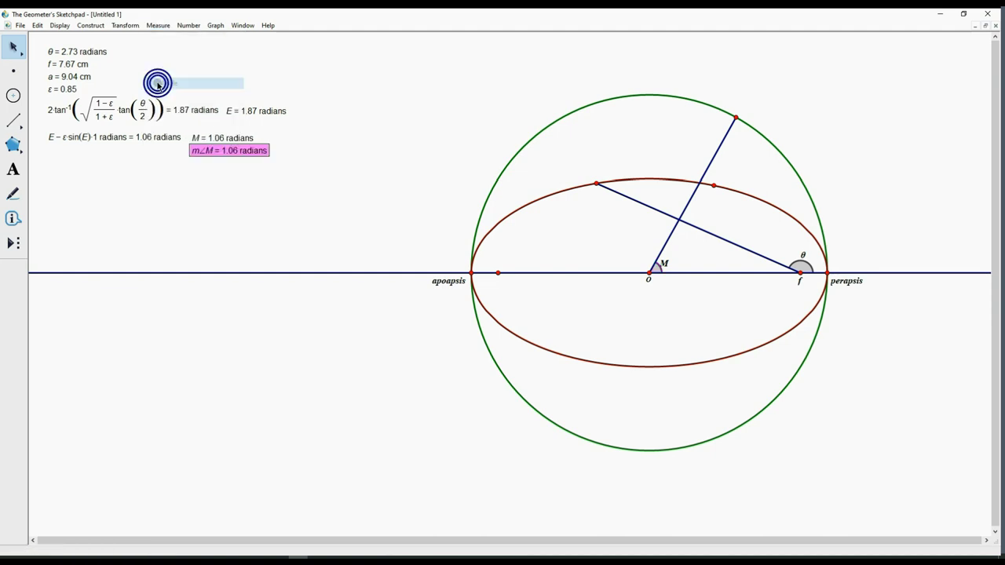
pyautogui.rightClick(226, 146)
pyautogui.click(242, 150)
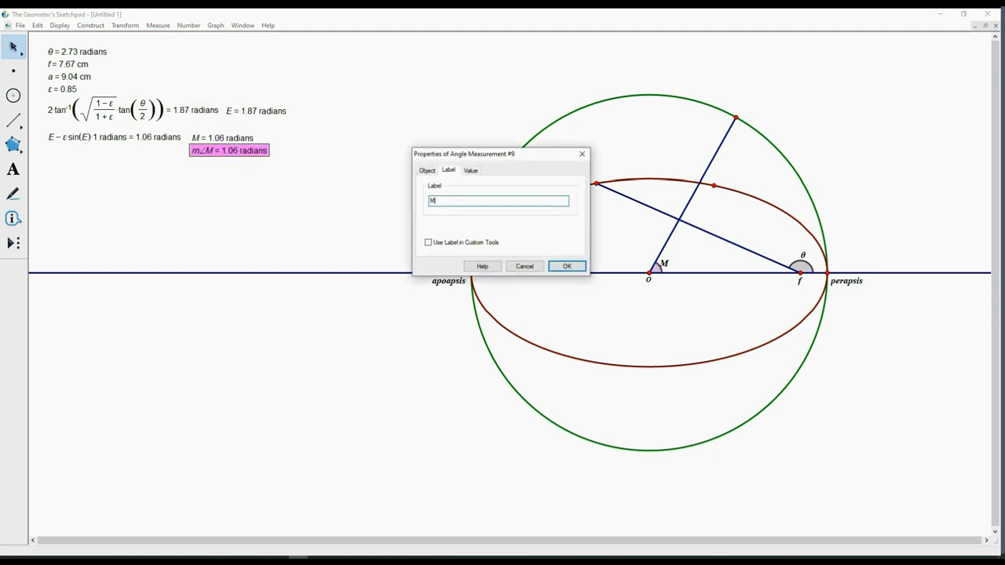
pyautogui.click(566, 266)
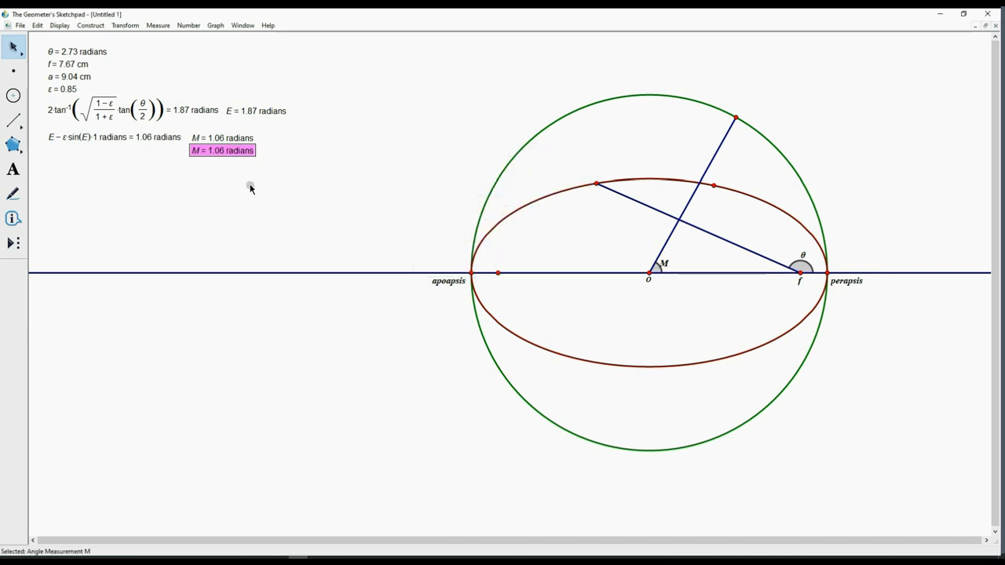
pyautogui.moveTo(225, 148); pyautogui.dragTo(299, 135)
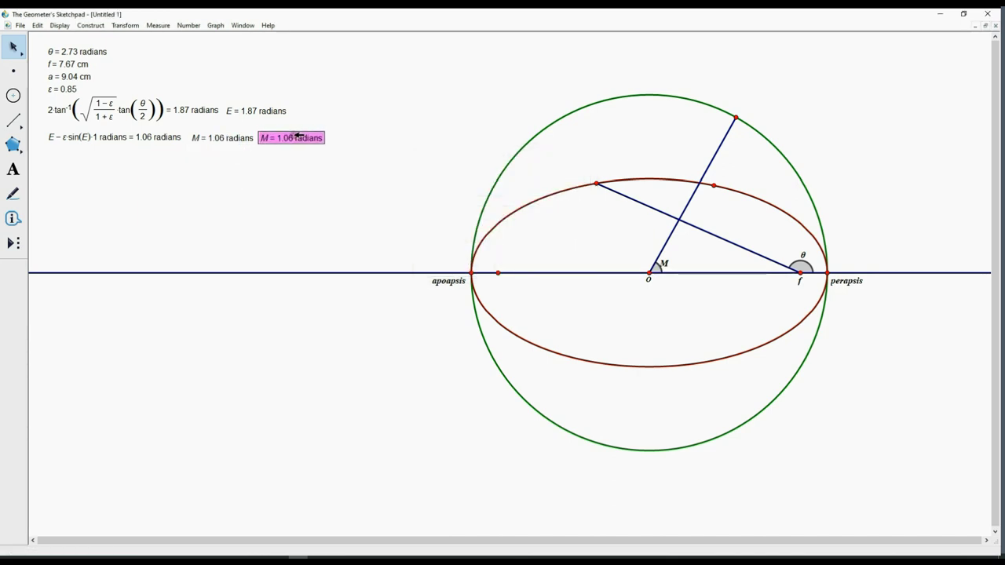
pyautogui.click(354, 113)
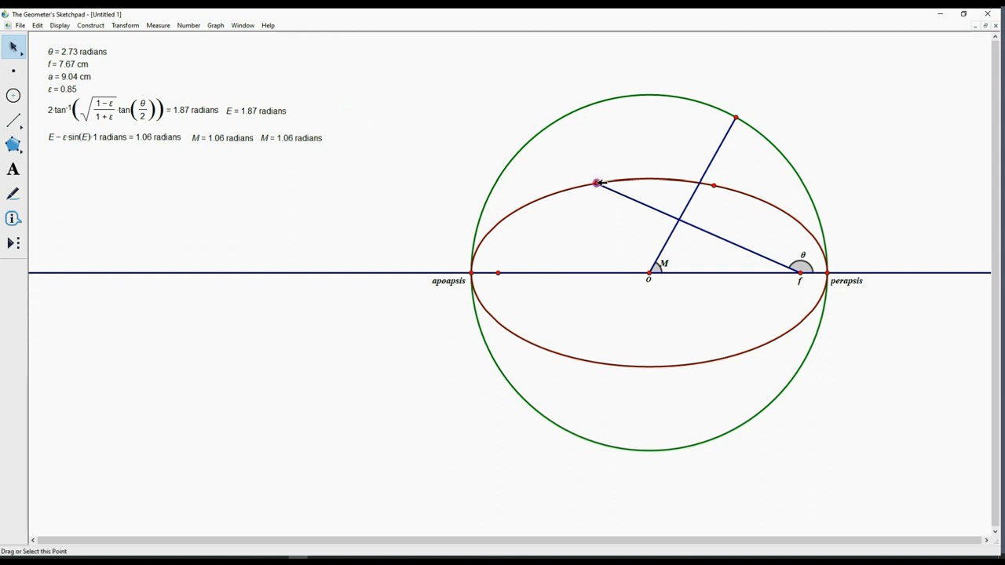
pyautogui.moveTo(598, 184); pyautogui.dragTo(675, 183)
pyautogui.click(398, 68)
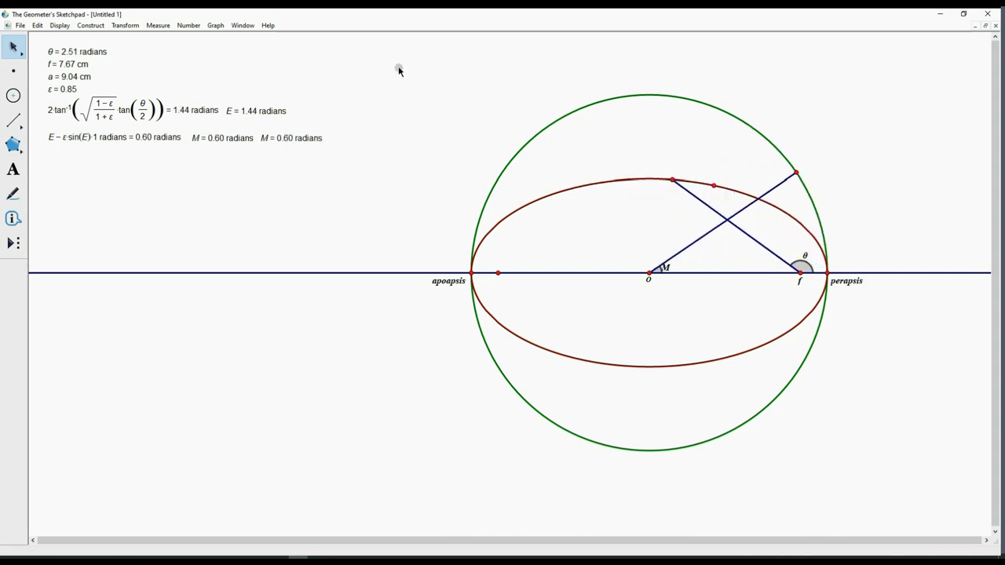
# Create parameter T = 88 and place it at the top of the sketch.
pyautogui.click(188, 25)
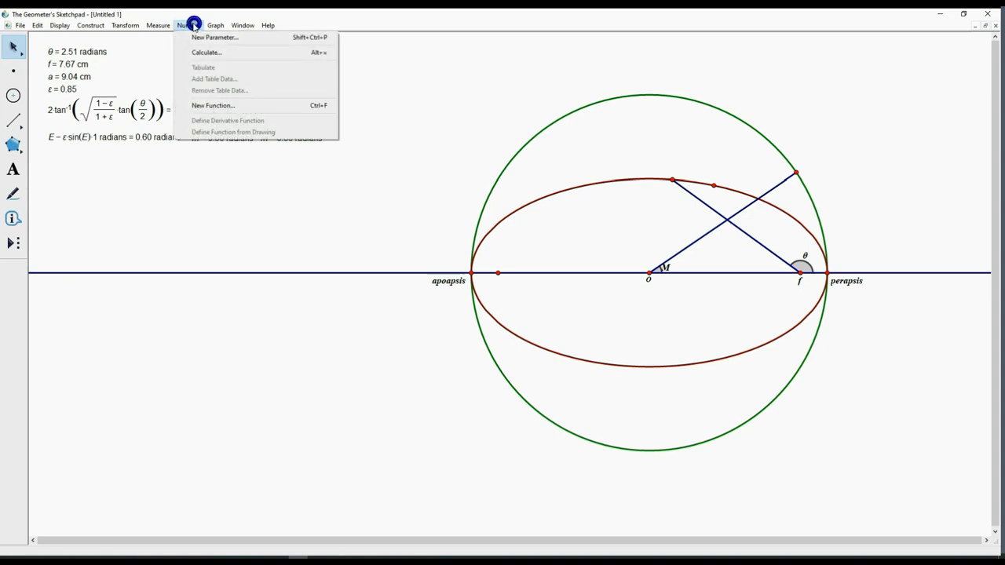
pyautogui.click(197, 36)
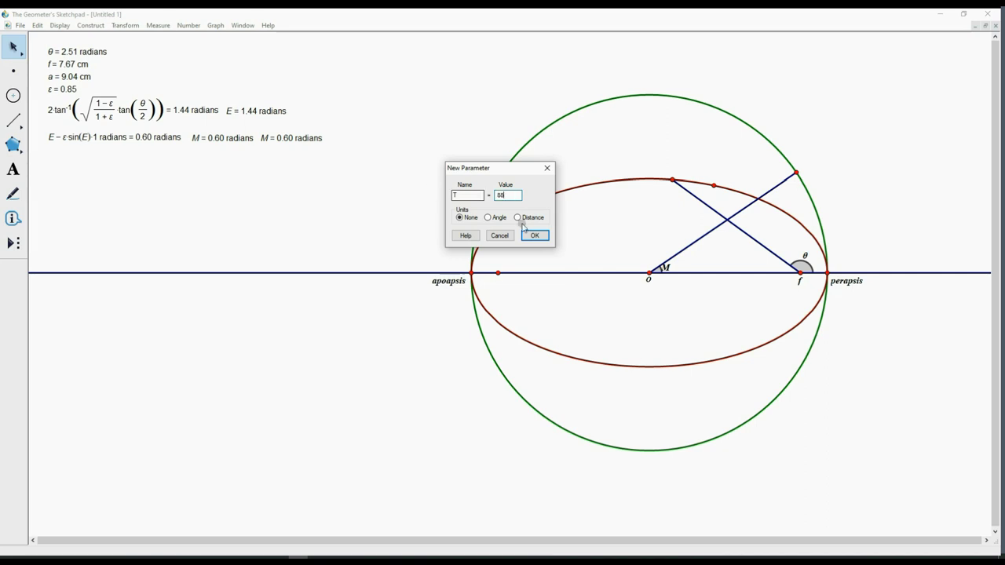
pyautogui.click(540, 242)
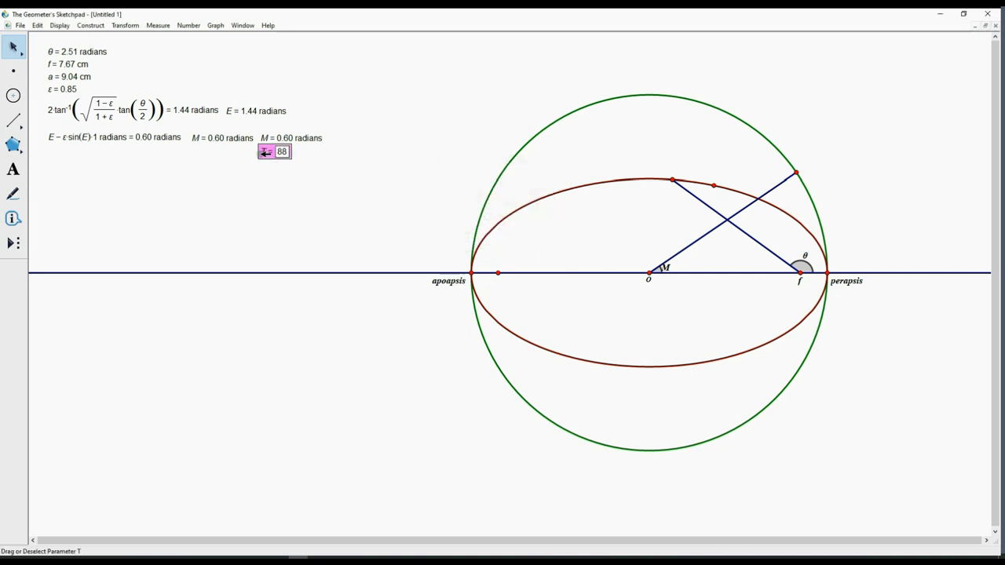
pyautogui.moveTo(263, 153); pyautogui.dragTo(208, 50)
pyautogui.click(290, 58)
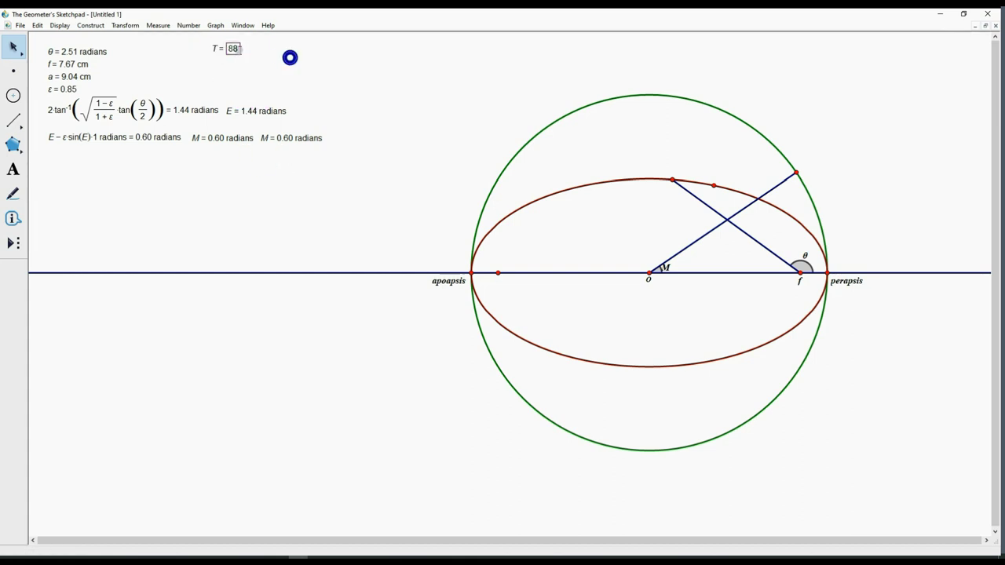
# Create a second parameter t = 25.
pyautogui.click(188, 25)
pyautogui.click(196, 36)
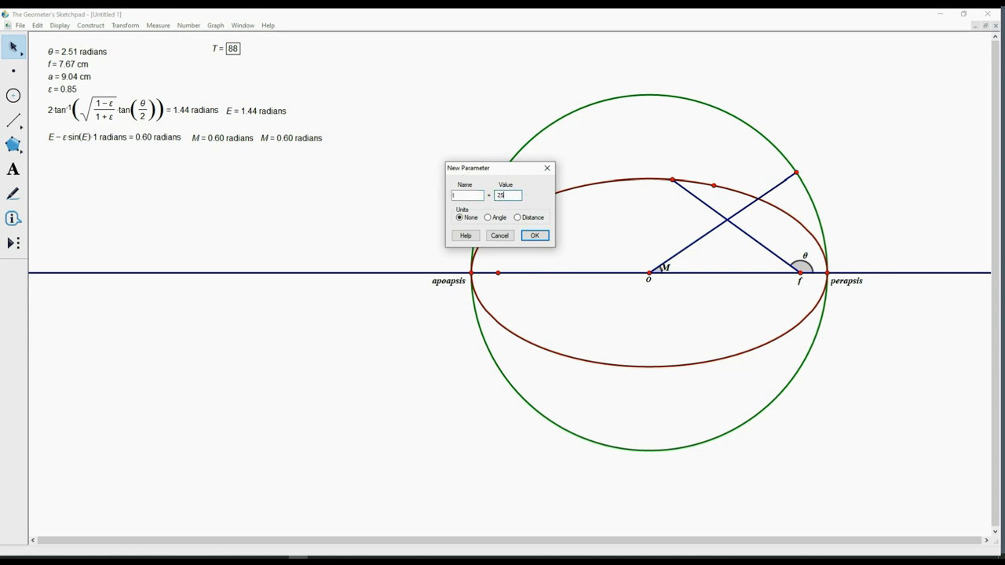
pyautogui.click(534, 234)
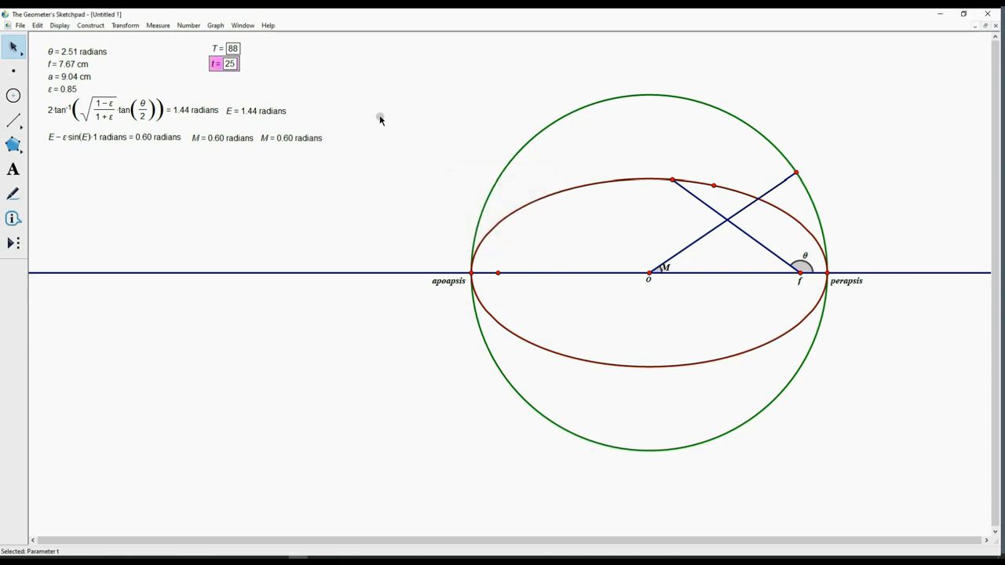
pyautogui.click(380, 116)
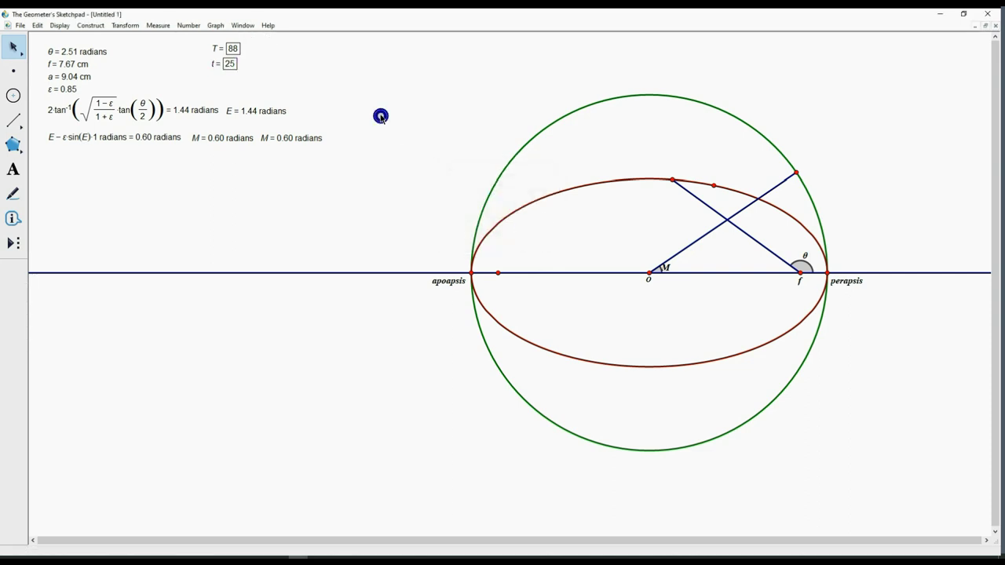
# Begin a new calculation with the expression (t / T) * 2.
pyautogui.click(189, 25)
pyautogui.click(193, 50)
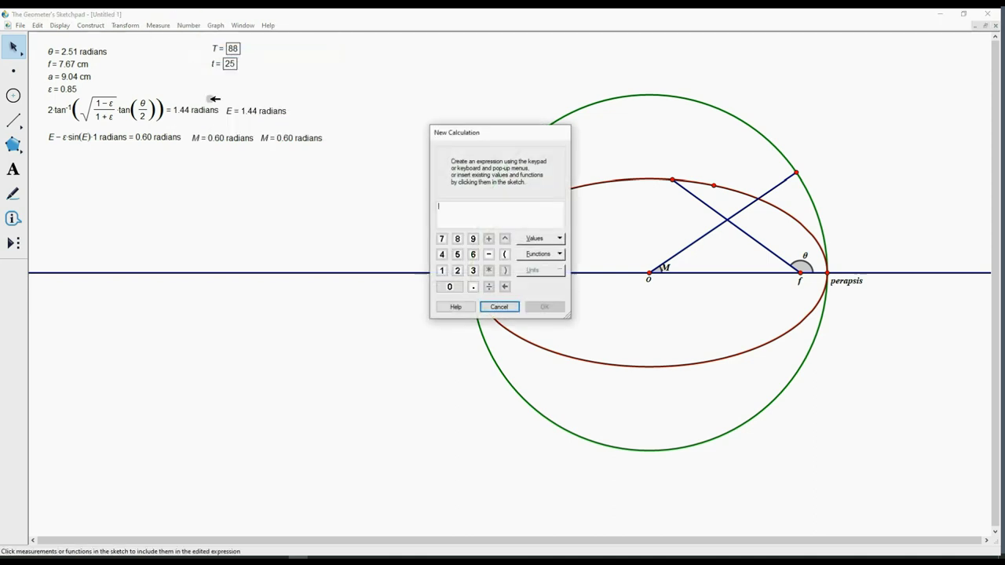
pyautogui.click(506, 255)
pyautogui.click(217, 65)
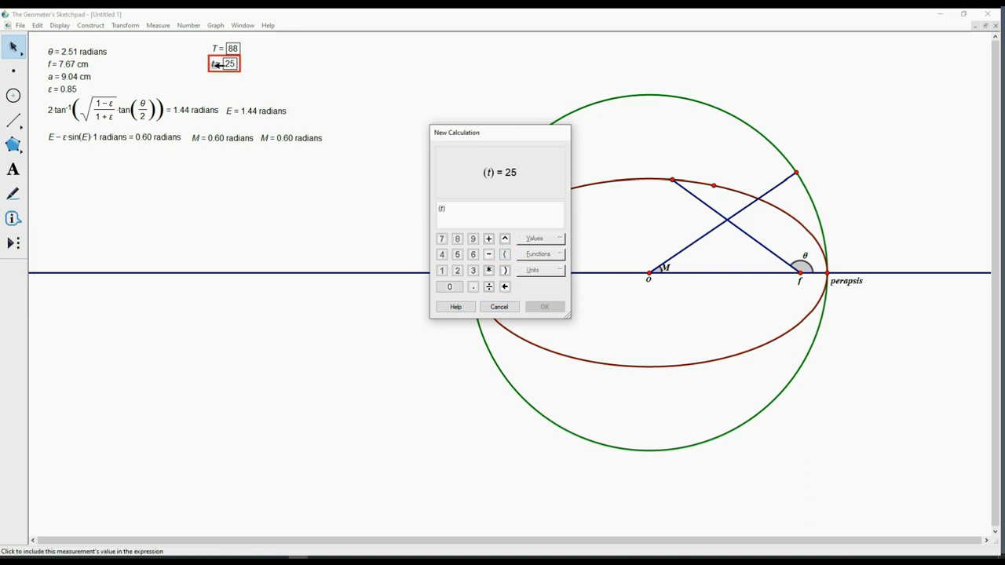
pyautogui.write('/')
pyautogui.click(217, 49)
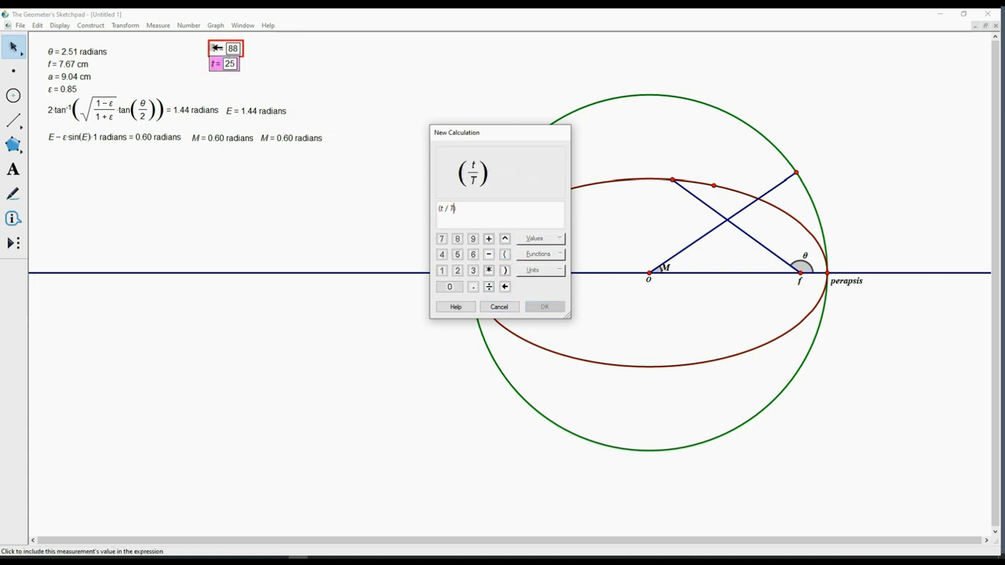
pyautogui.click(490, 269)
pyautogui.click(459, 273)
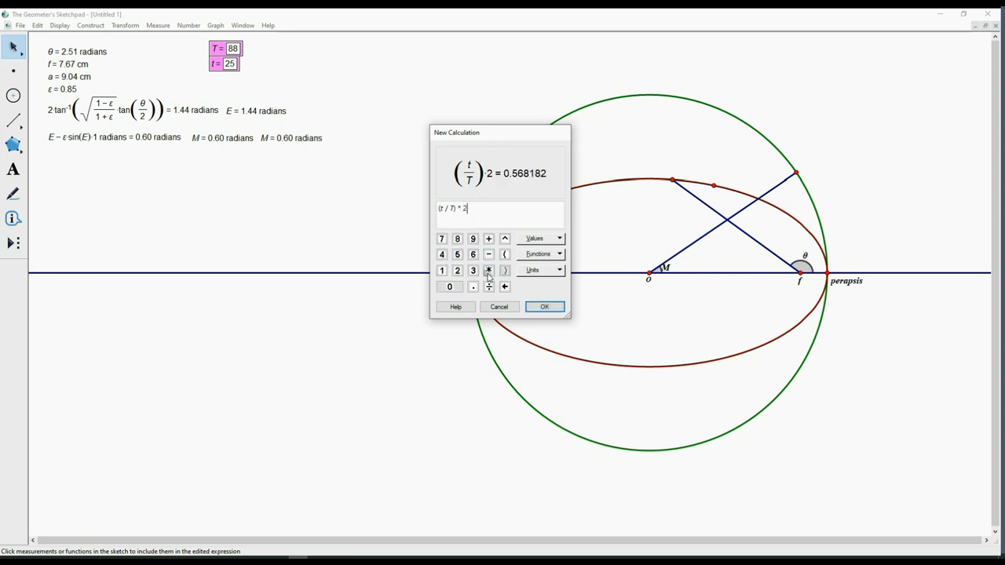
# Multiply by π in radians, giving 1.78 radians, and place it beside T and t.
pyautogui.click(487, 272)
pyautogui.click(554, 238)
pyautogui.click(541, 289)
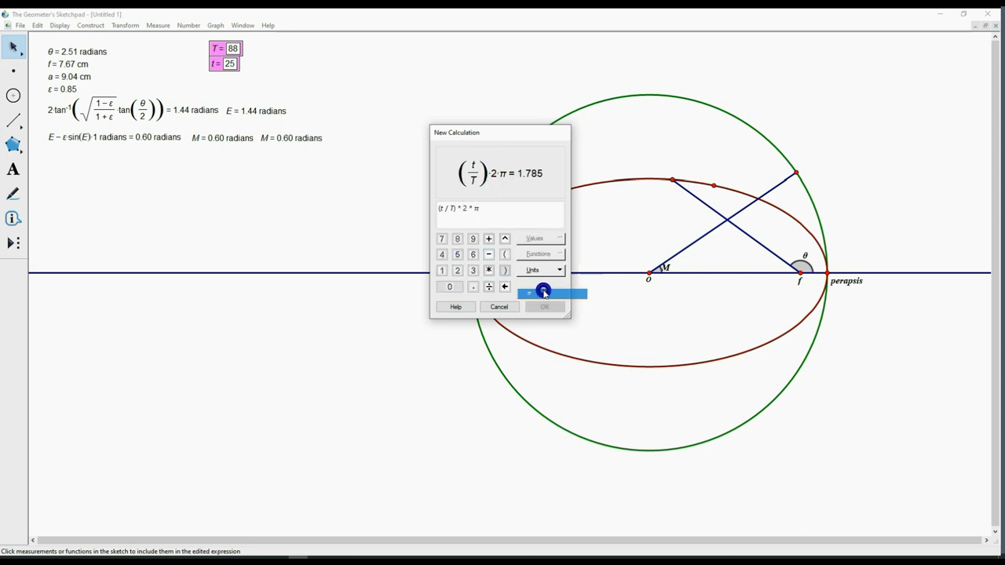
pyautogui.click(561, 270)
pyautogui.click(549, 316)
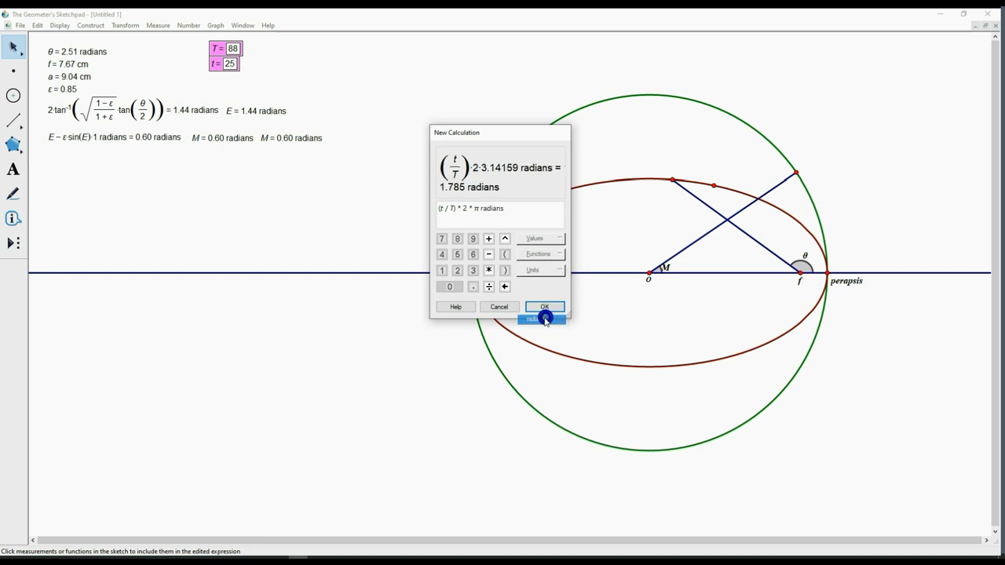
pyautogui.click(541, 307)
pyautogui.moveTo(265, 101); pyautogui.dragTo(311, 72)
pyautogui.click(398, 108)
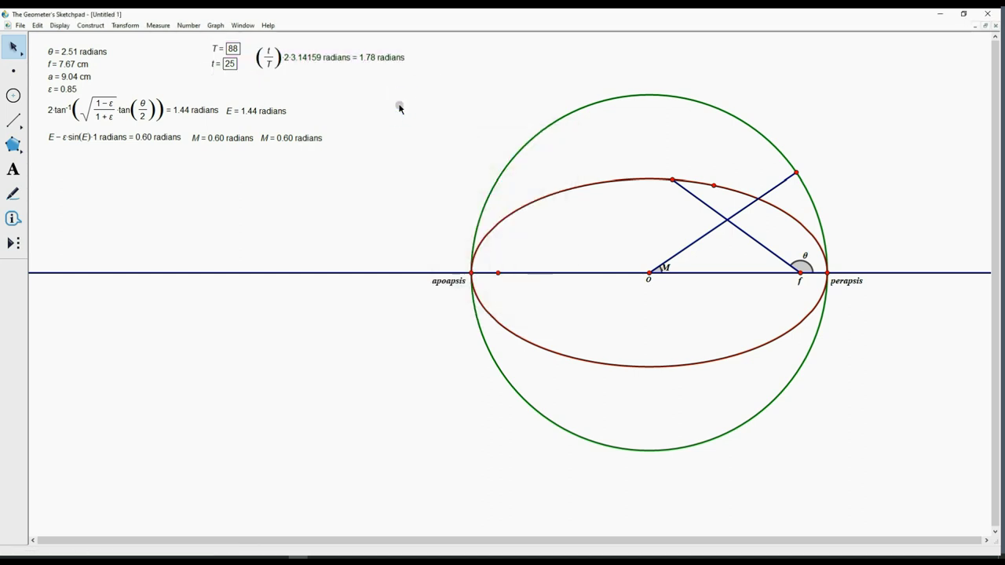
pyautogui.click(724, 292)
# Rotate perapsis about O by the 1.78-radian (t/T)·2π calculation, adding a point on the circle.
pyautogui.click(825, 276)
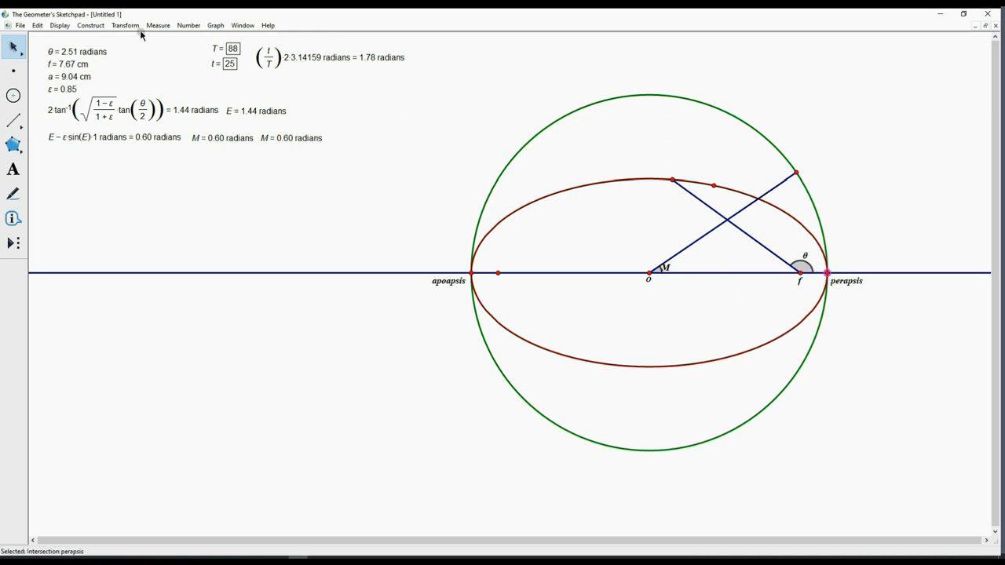
pyautogui.click(127, 25)
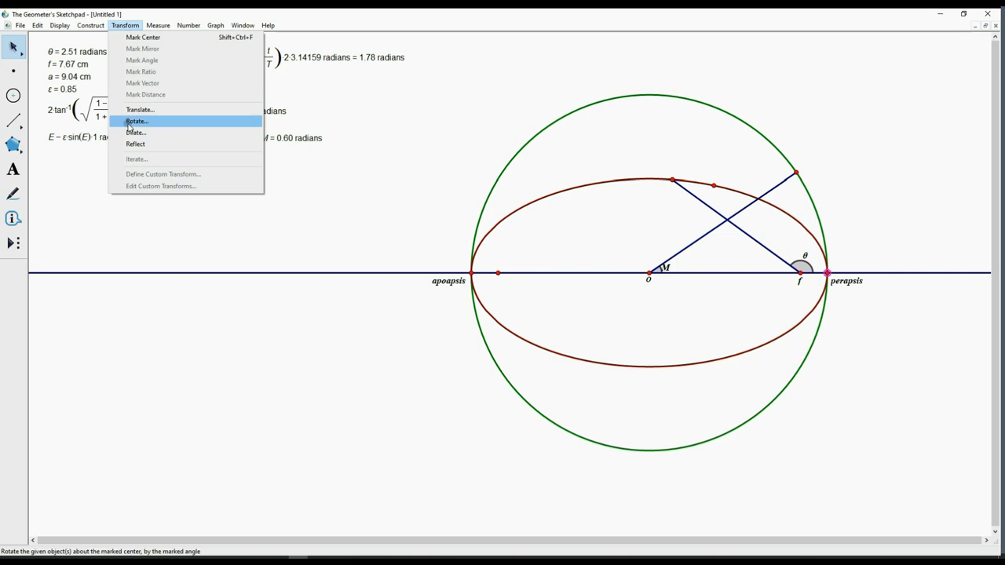
pyautogui.click(137, 120)
pyautogui.click(459, 186)
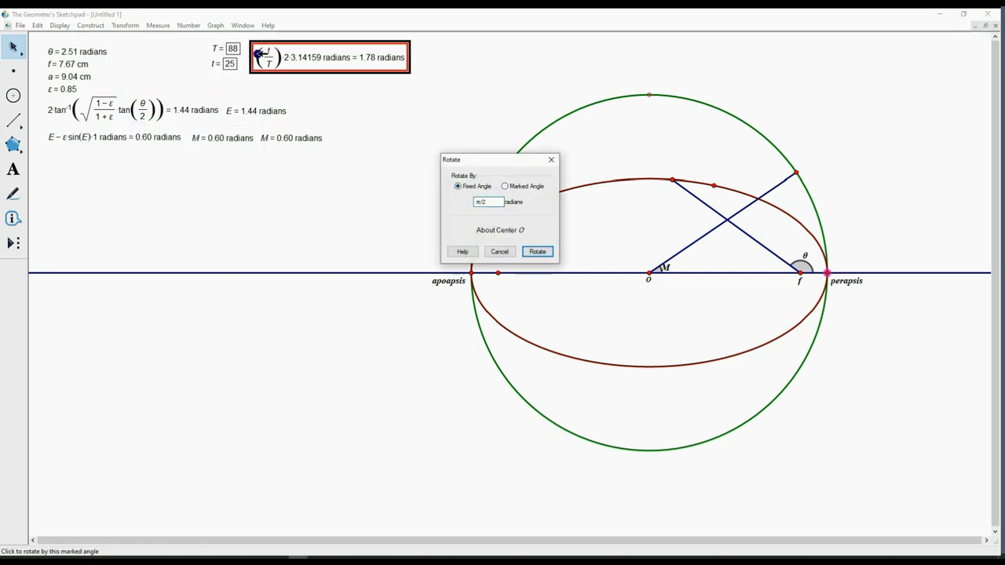
pyautogui.click(260, 53)
pyautogui.click(542, 250)
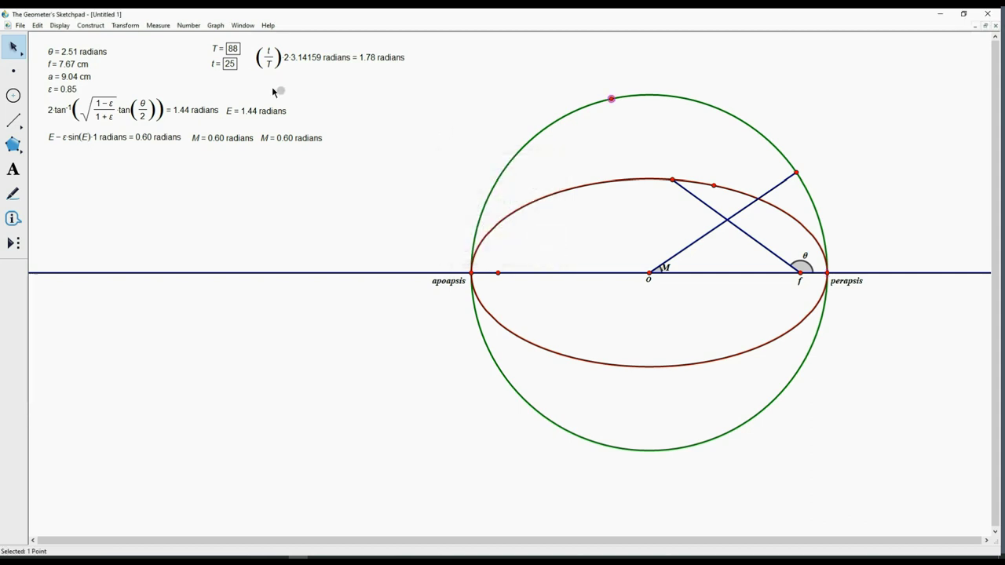
pyautogui.click(405, 92)
# Label the circle point satellite and the rotated point target, with the target label shown.
pyautogui.rightClick(796, 174)
pyautogui.click(824, 179)
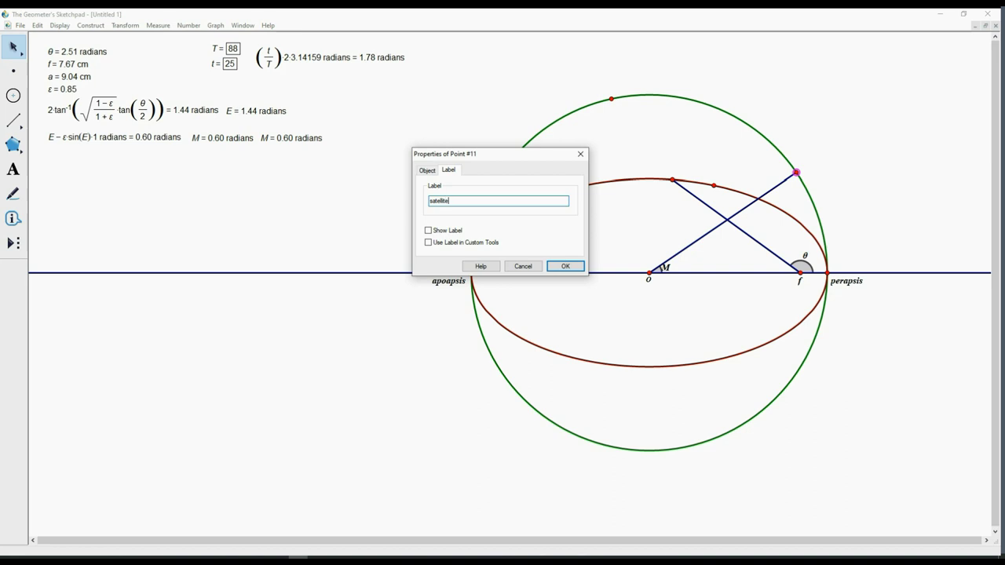
pyautogui.click(567, 265)
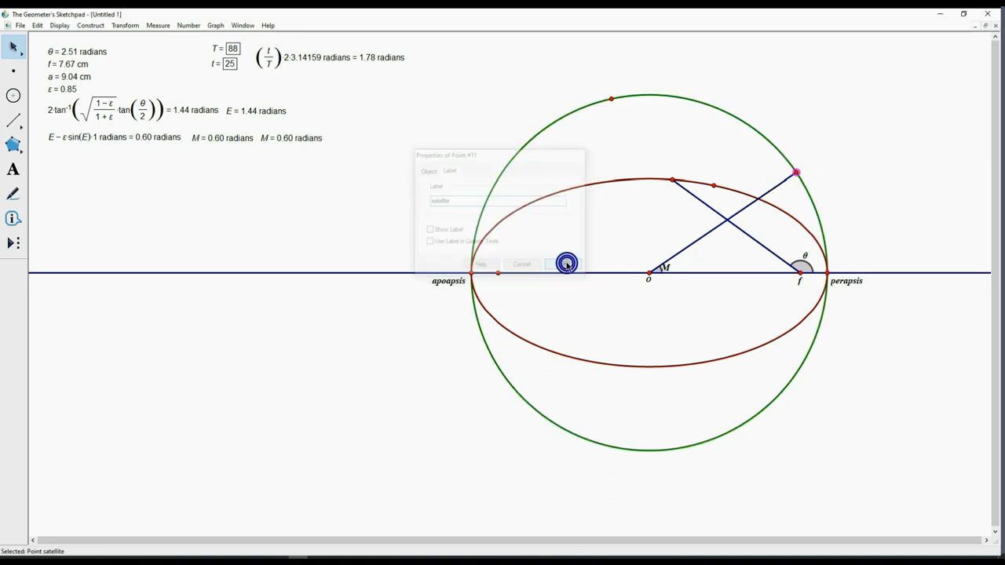
pyautogui.rightClick(612, 99)
pyautogui.click(617, 102)
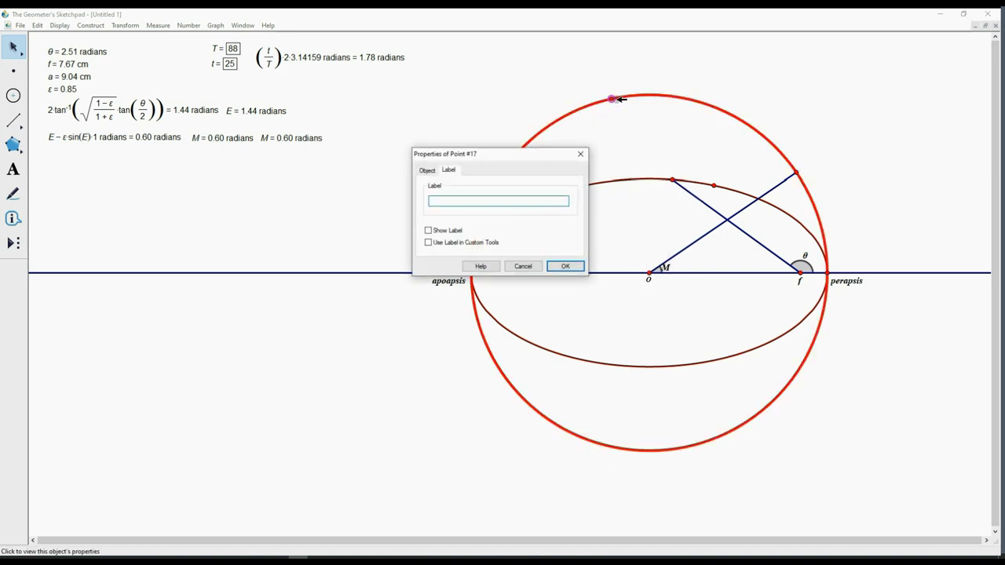
pyautogui.write('E')
pyautogui.click(428, 230)
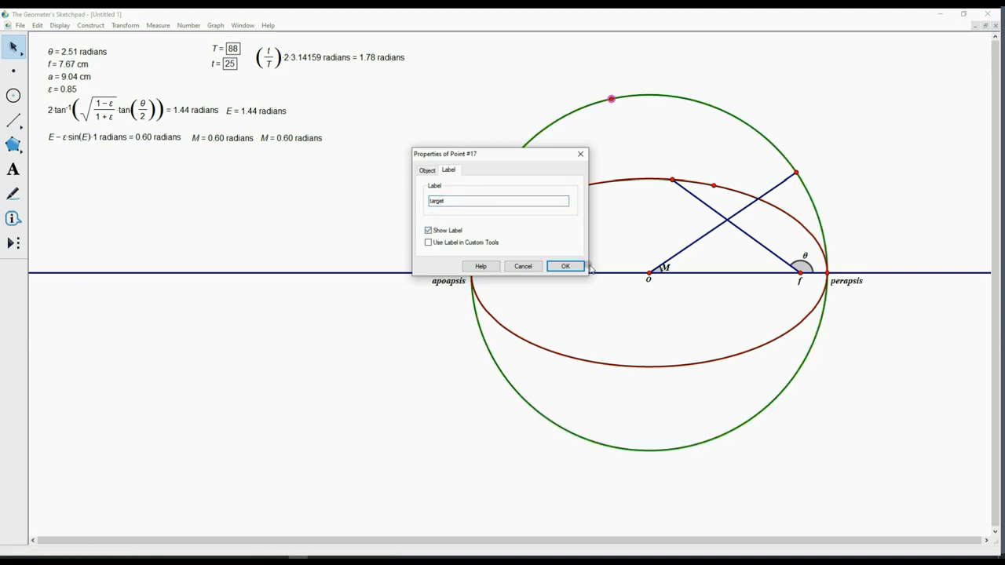
pyautogui.click(565, 266)
pyautogui.click(891, 123)
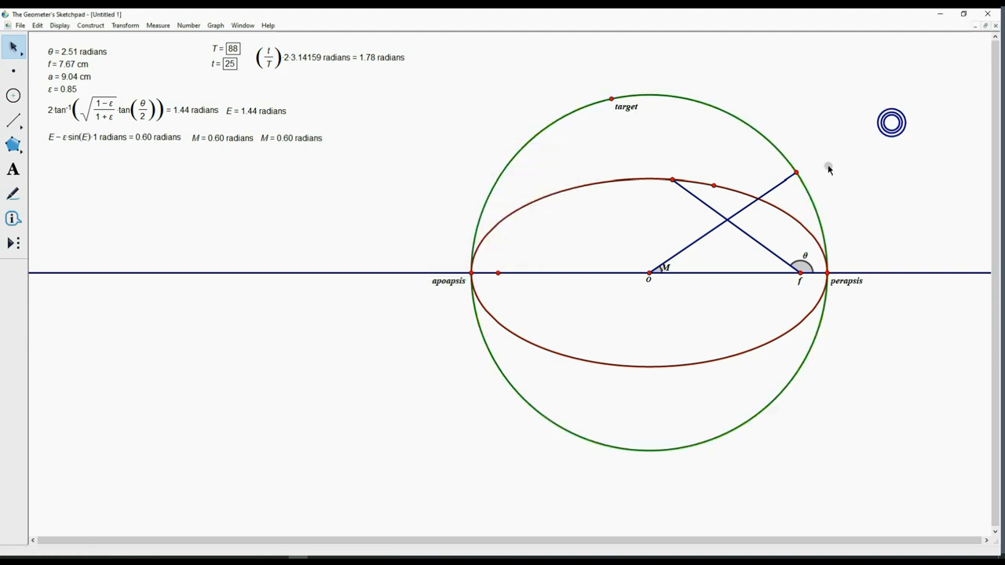
# Show the satellite point's label and undo an accidental drag of the construction.
pyautogui.rightClick(796, 178)
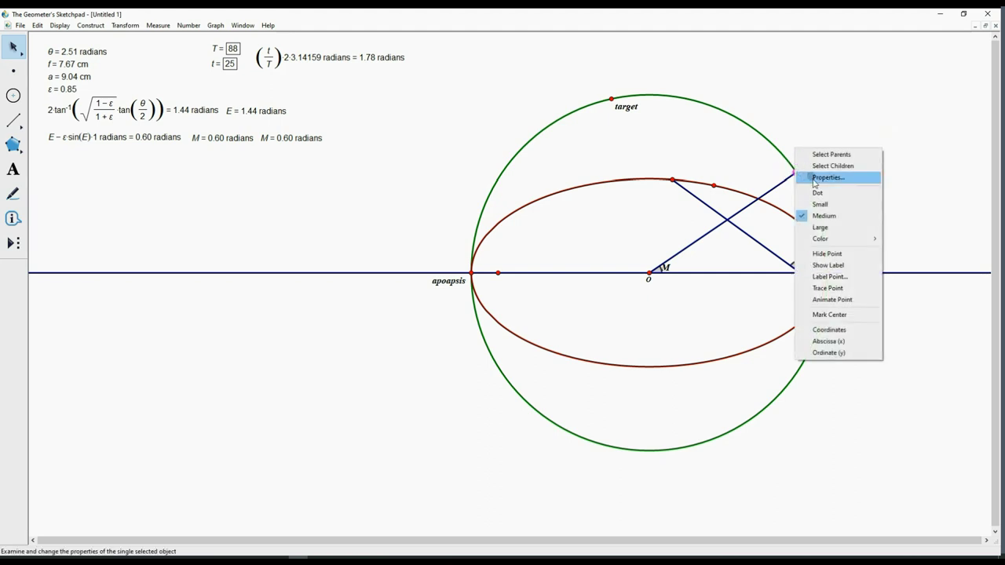
pyautogui.click(833, 259)
pyautogui.click(863, 149)
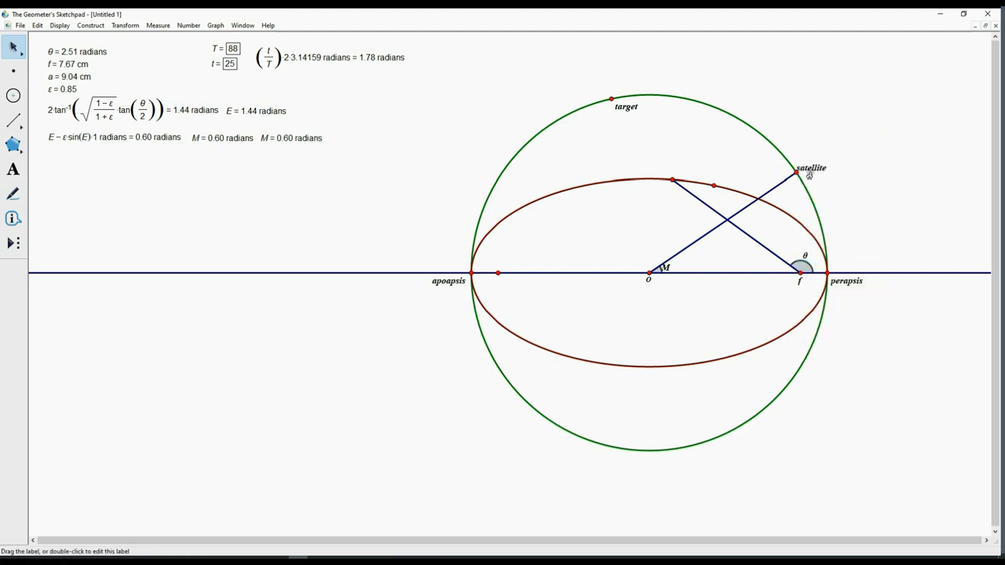
pyautogui.moveTo(796, 170); pyautogui.dragTo(741, 133)
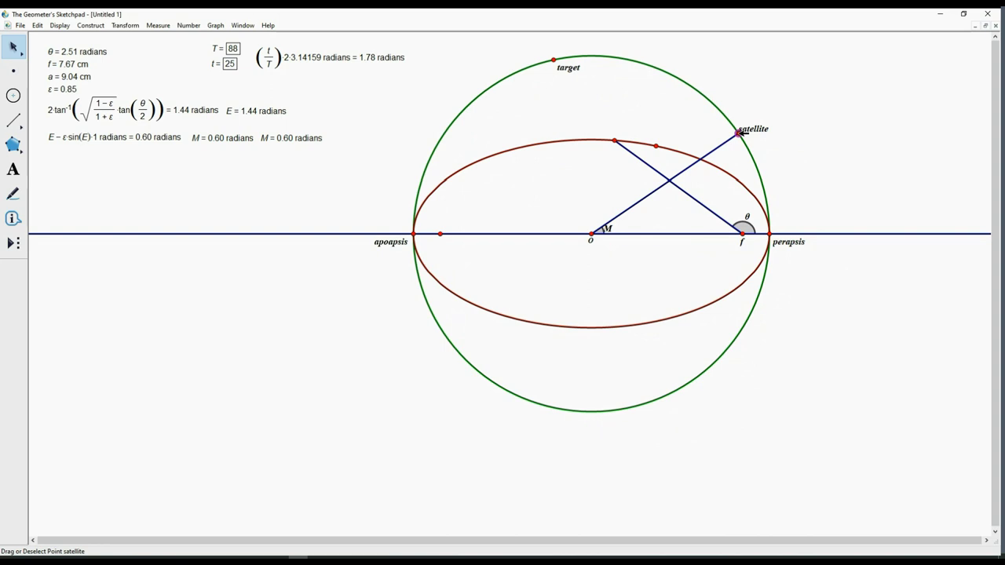
pyautogui.hotkey('ctrl', 'z')
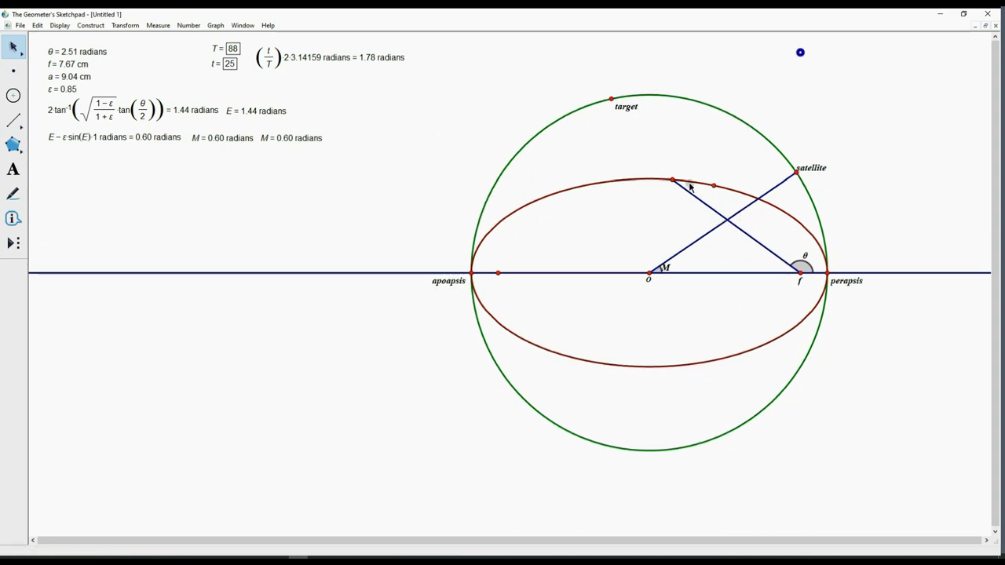
# Move the ellipse point and set parameter t to 10.
pyautogui.moveTo(672, 179); pyautogui.dragTo(511, 194)
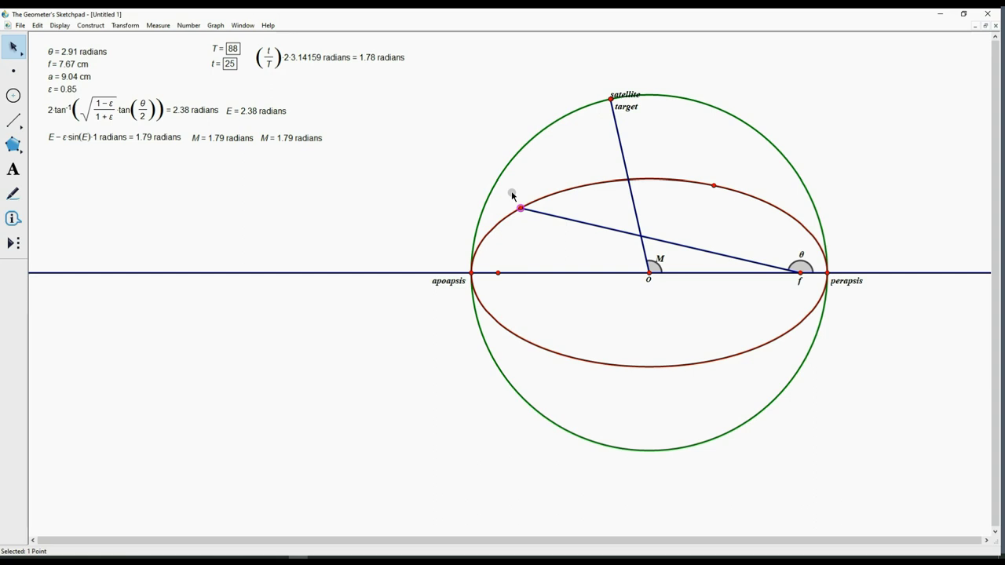
pyautogui.click(415, 114)
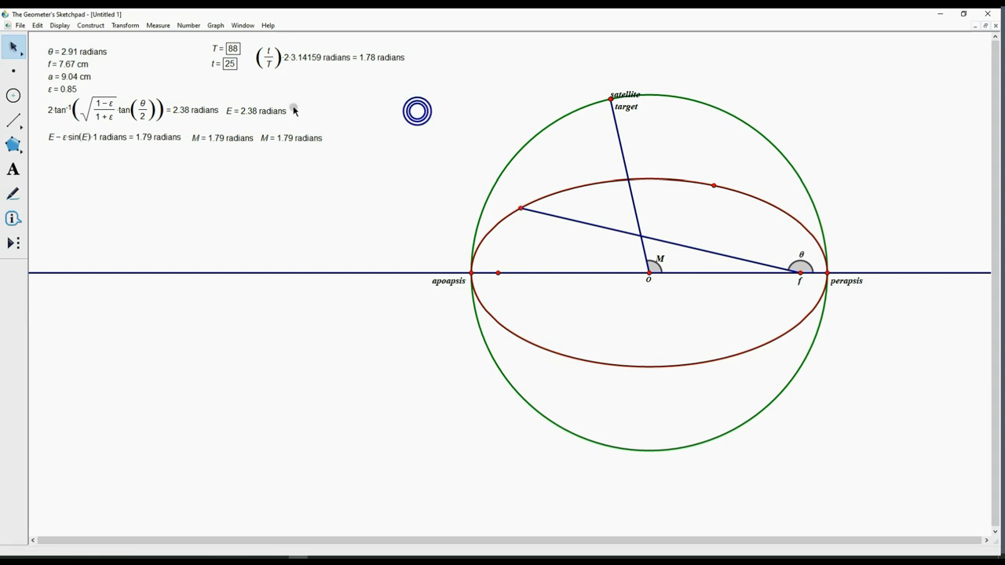
pyautogui.doubleClick(209, 62)
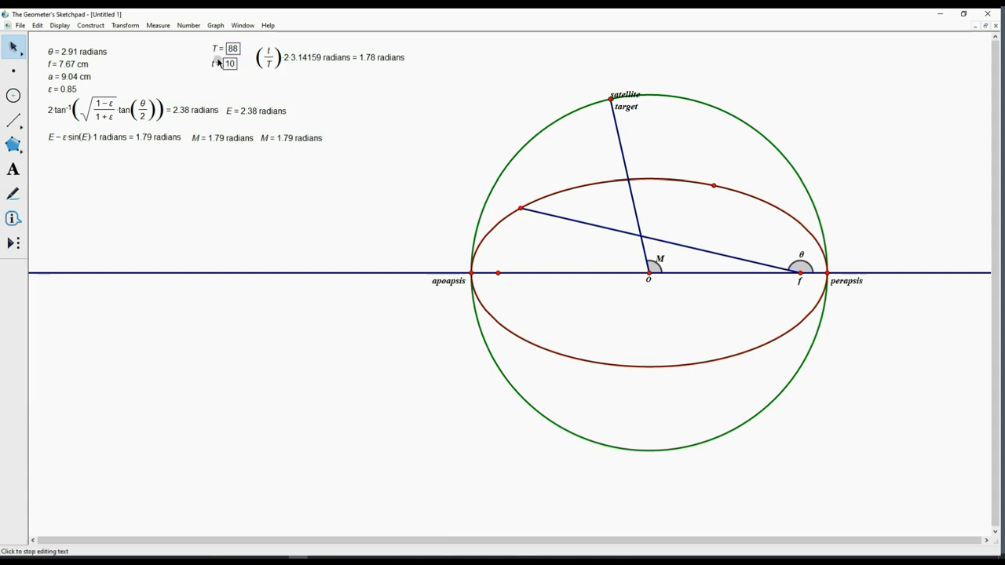
pyautogui.write('10')
pyautogui.press('Return')
# Reshape the orbit by dragging the ellipse and axis points, and move the satellite clockwise.
pyautogui.moveTo(522, 209); pyautogui.dragTo(648, 229)
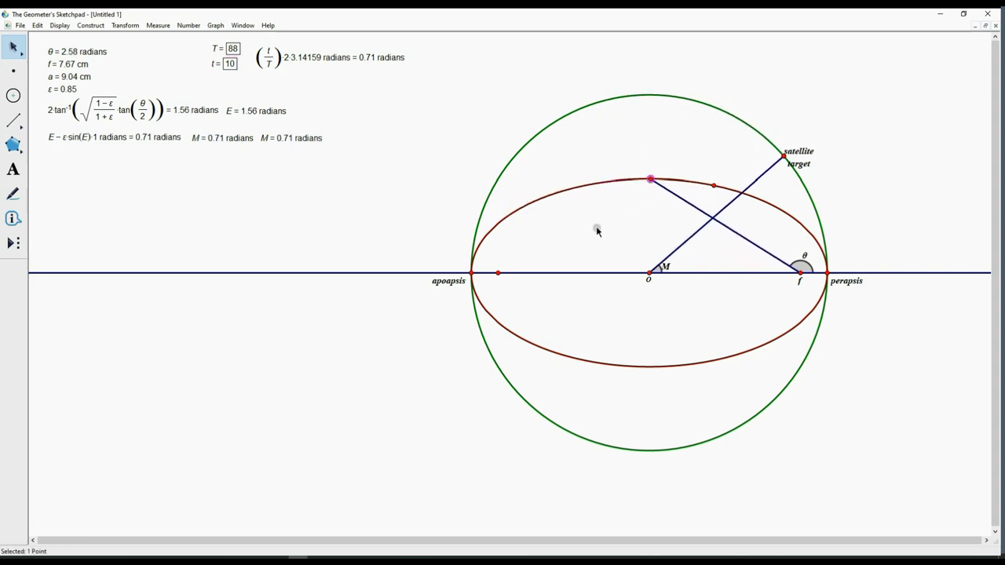
pyautogui.click(400, 171)
pyautogui.moveTo(498, 273); pyautogui.dragTo(645, 280)
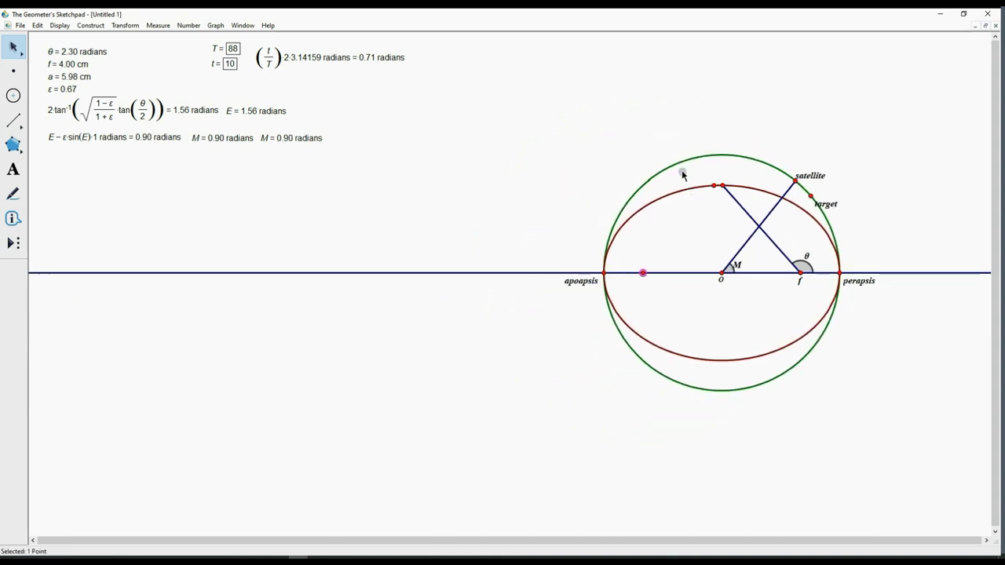
pyautogui.click(646, 139)
pyautogui.moveTo(716, 186); pyautogui.dragTo(696, 75)
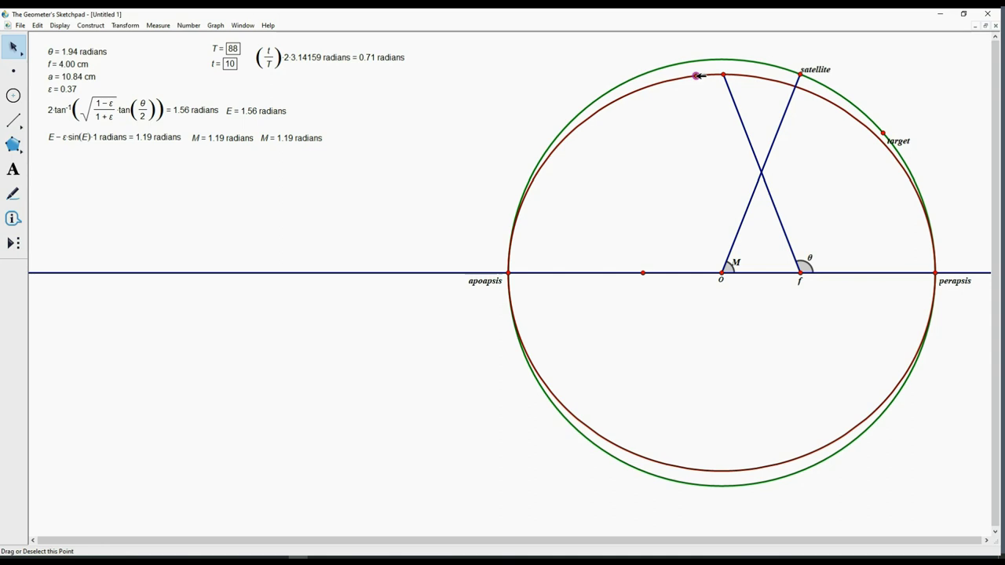
pyautogui.click(643, 274)
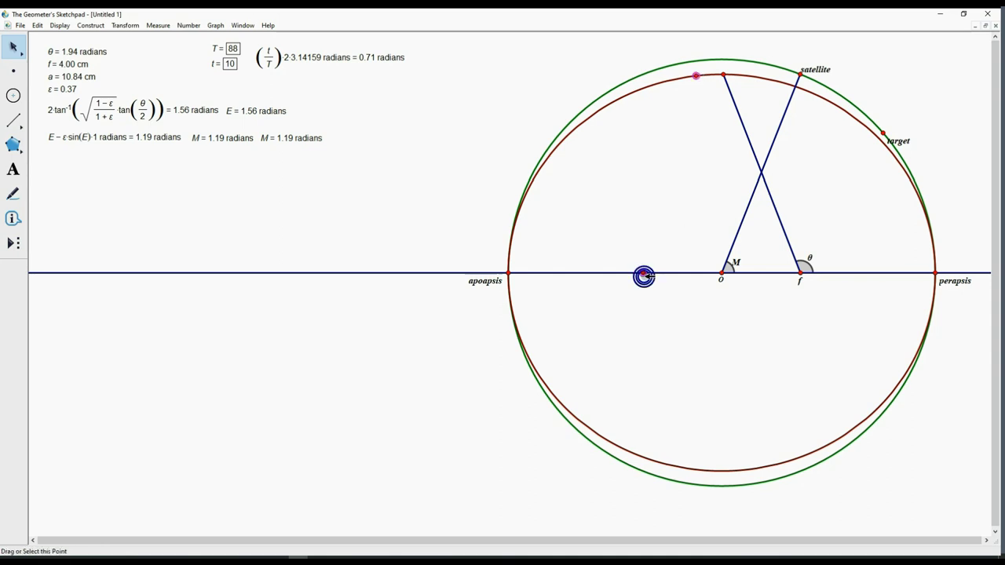
pyautogui.moveTo(644, 275); pyautogui.dragTo(674, 273)
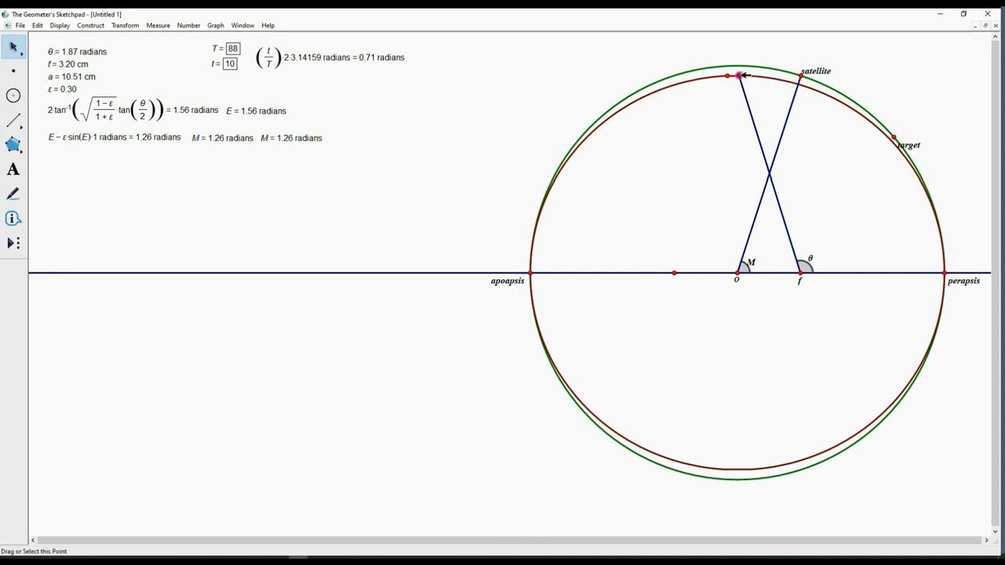
pyautogui.moveTo(743, 74); pyautogui.dragTo(843, 136)
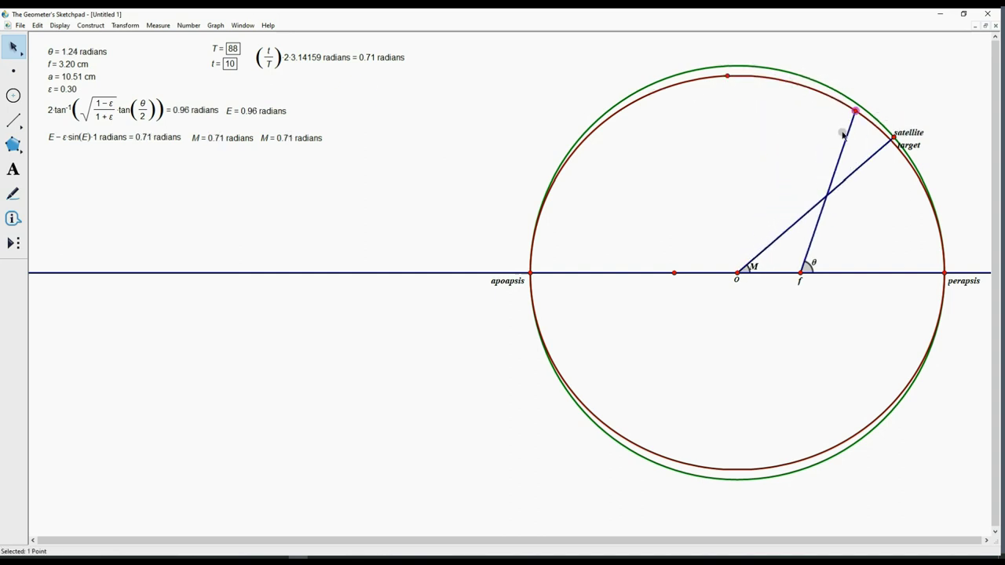
# Set t to 50 and move the satellite onto the target, then undo back to the original orbit.
pyautogui.doubleClick(231, 62)
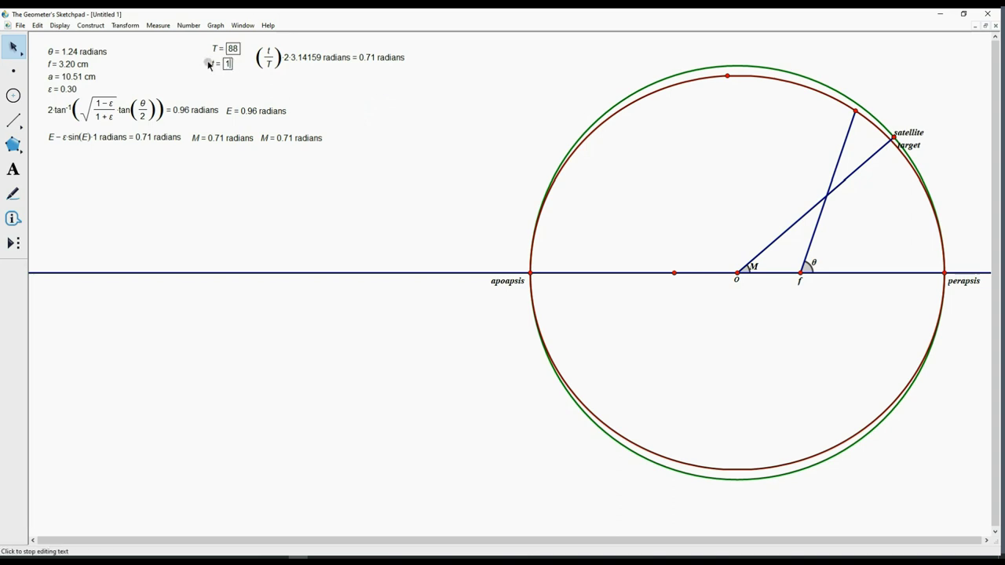
pyautogui.click(209, 64)
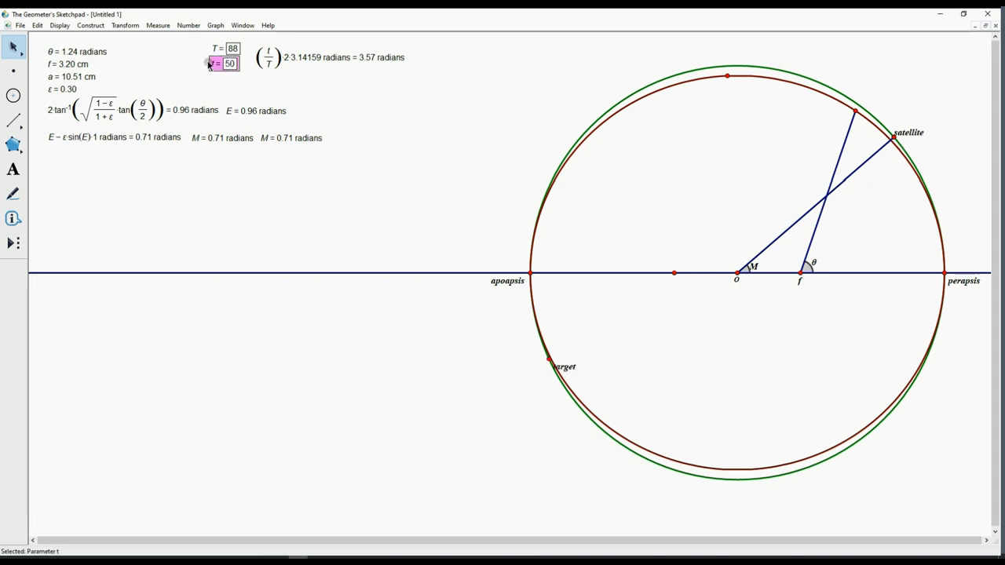
pyautogui.moveTo(854, 110); pyautogui.dragTo(600, 317)
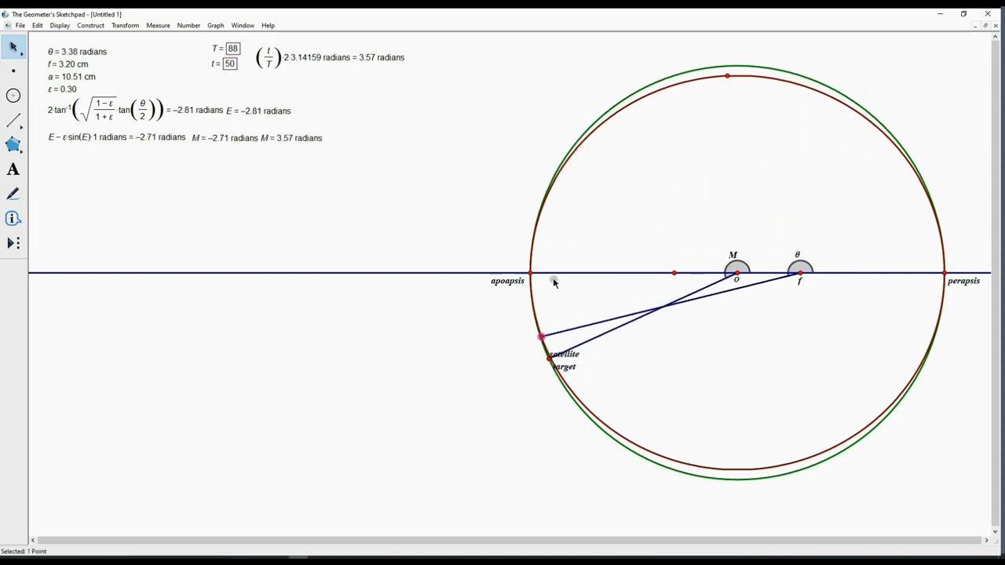
pyautogui.click(448, 149)
pyautogui.hotkey('ctrl', 'z')
pyautogui.hotkey('ctrl', 'z')
pyautogui.hotkey('ctrl', 'z')
pyautogui.hotkey('ctrl', 'z')
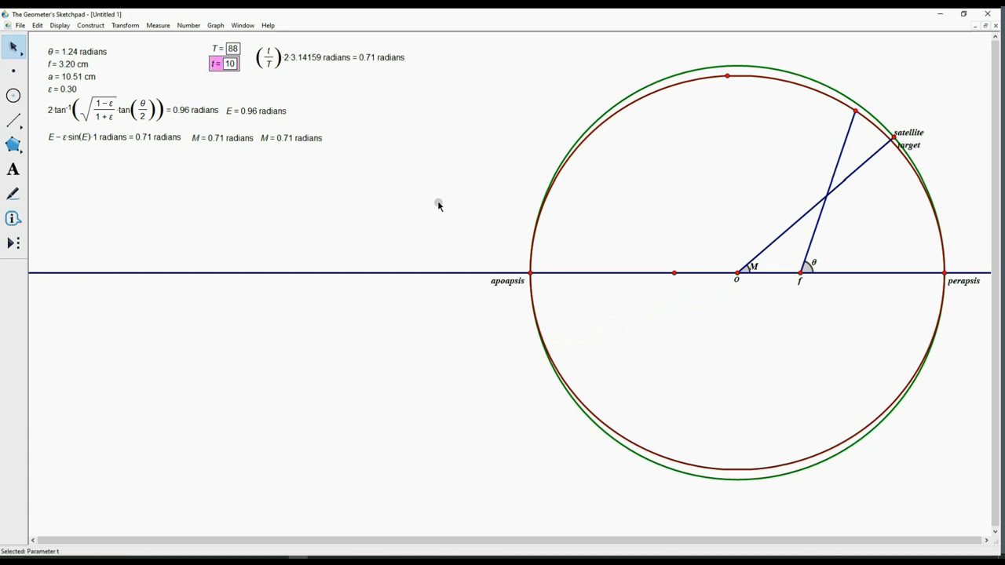
pyautogui.hotkey('ctrl', 'z')
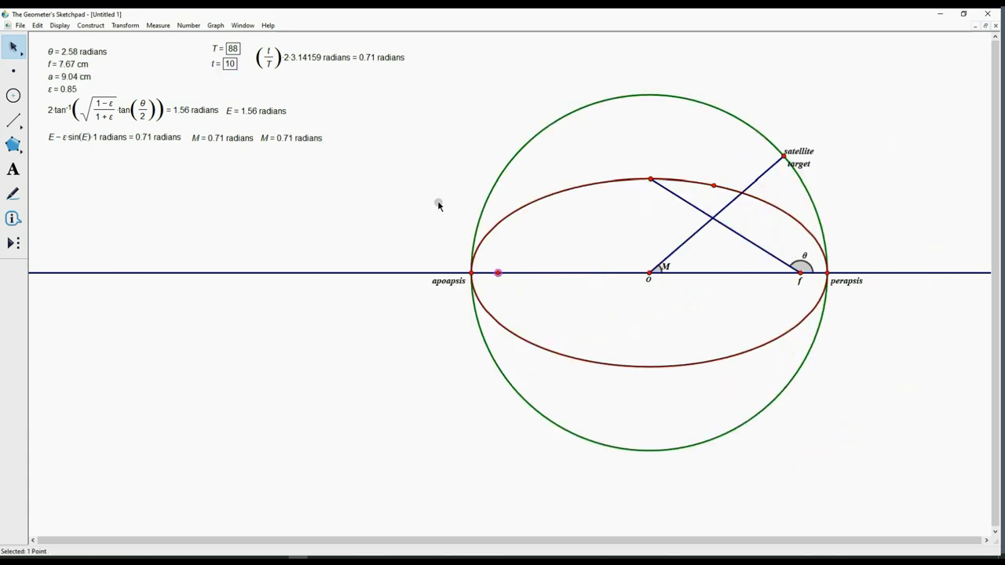
pyautogui.click(422, 171)
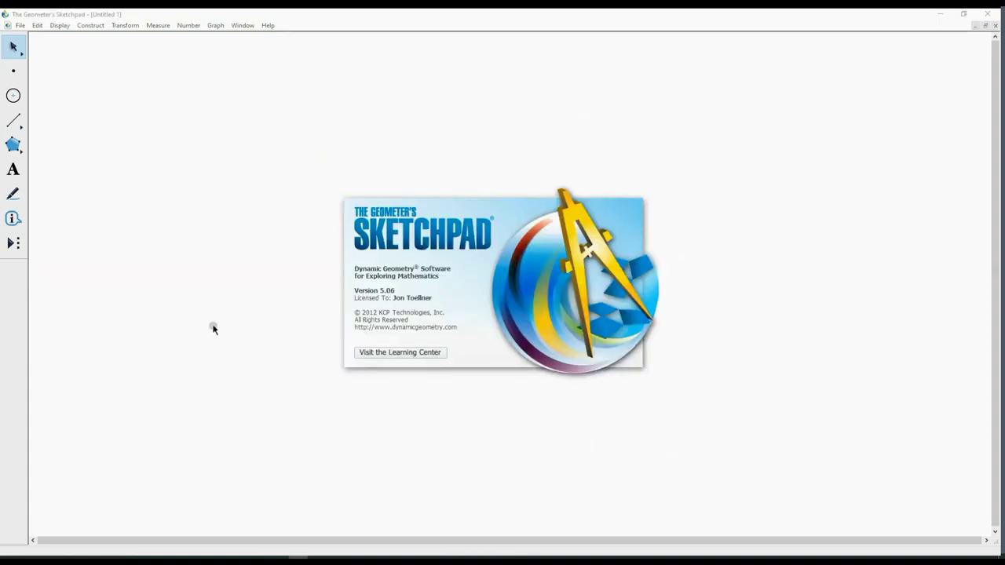
# Switch the sketch's grid to polar form.
pyautogui.click(214, 26)
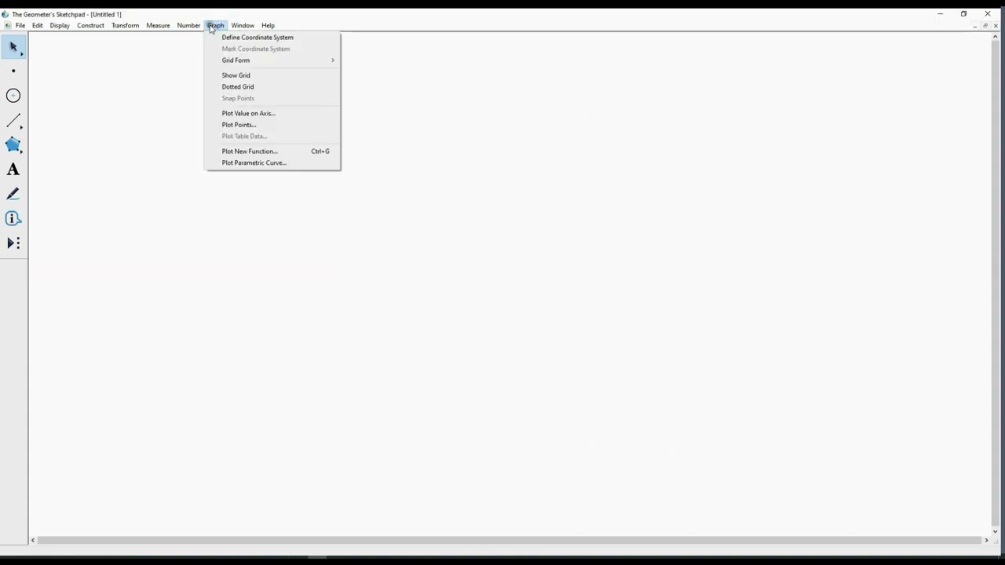
pyautogui.moveTo(318, 61)
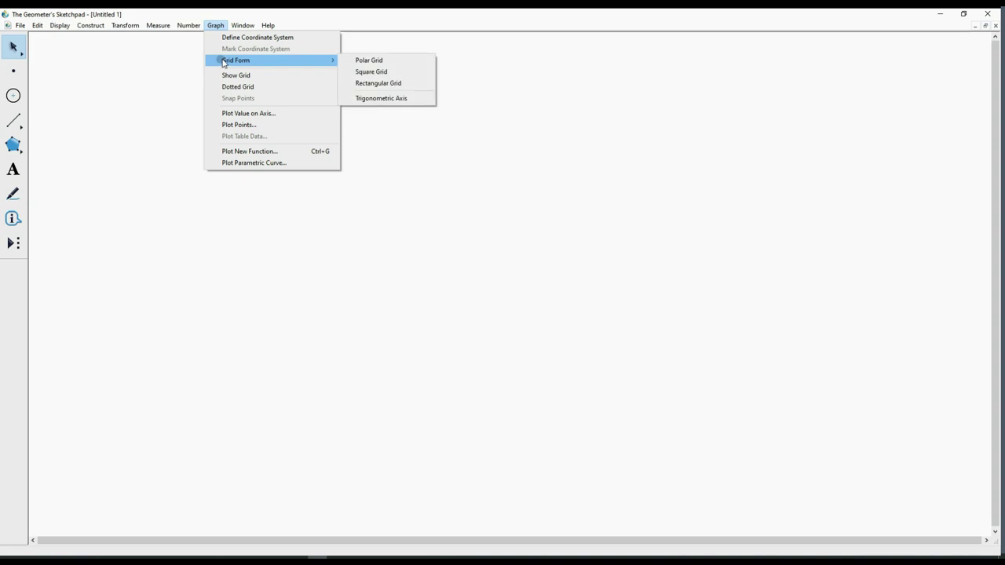
pyautogui.click(379, 60)
# Set the sketch preferences' angle units to radians.
pyautogui.click(38, 25)
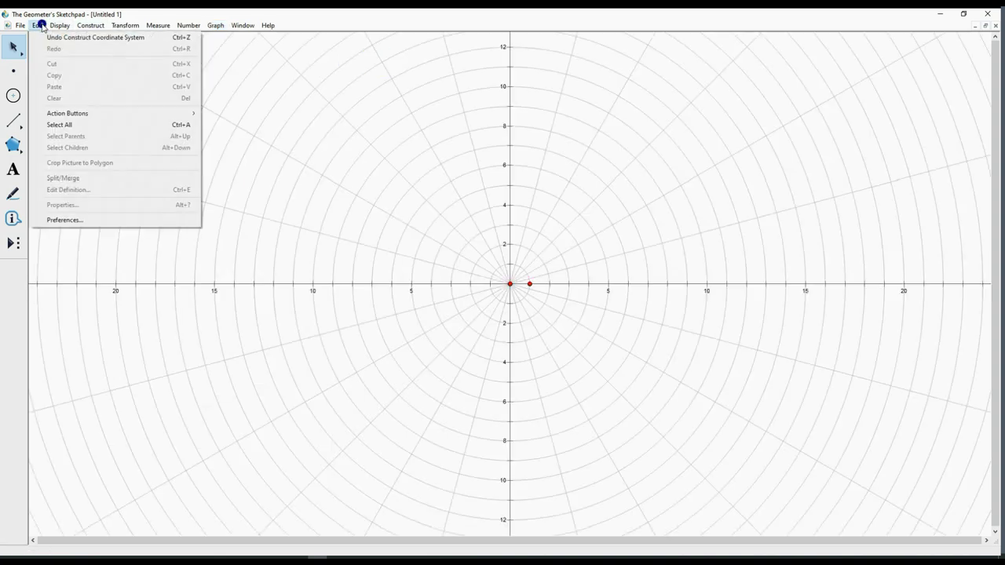
pyautogui.click(65, 219)
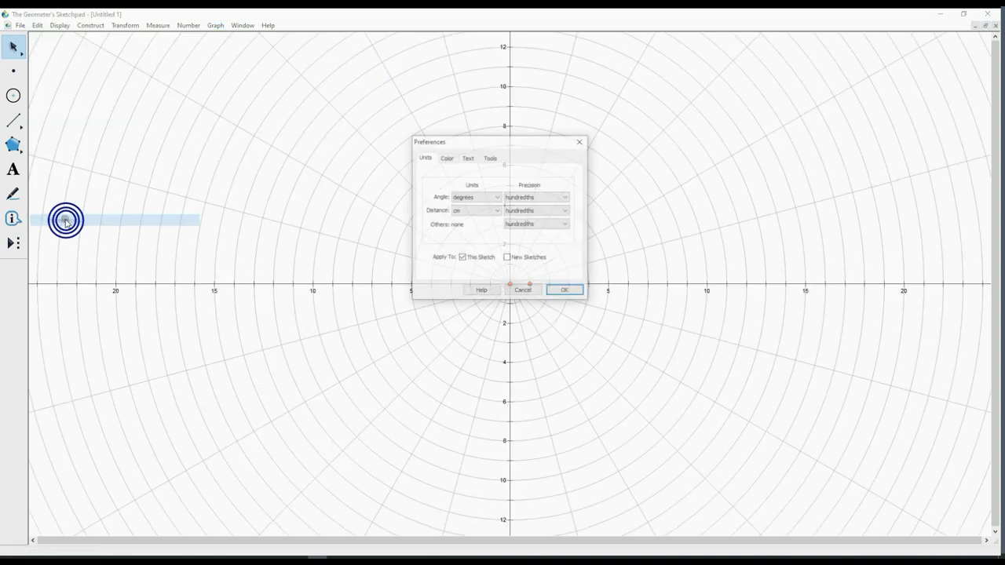
pyautogui.click(497, 197)
pyautogui.click(488, 209)
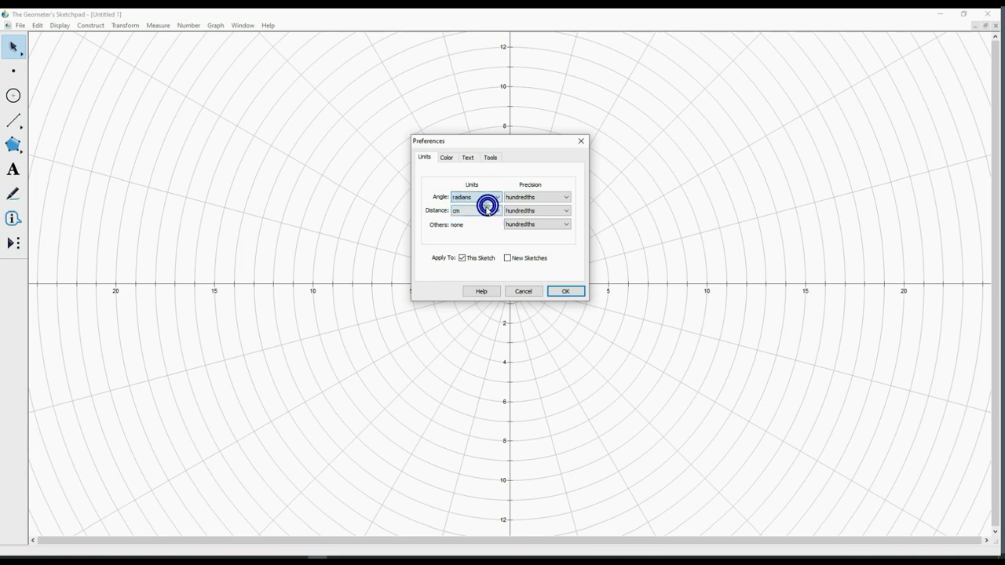
pyautogui.click(565, 291)
pyautogui.click(189, 25)
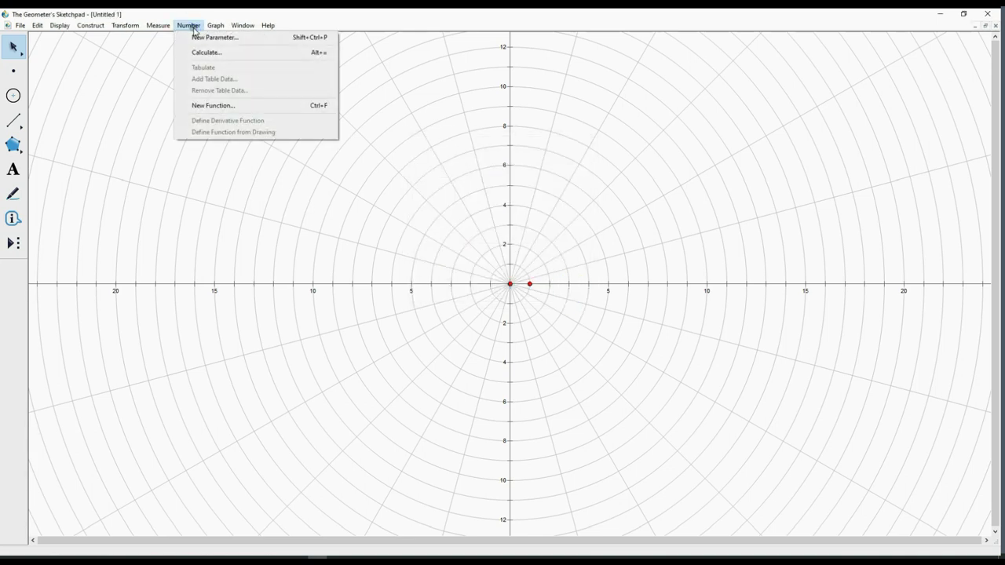
# Create parameters a = 5 and ε = 0.8 at the top of the sketch.
pyautogui.click(191, 37)
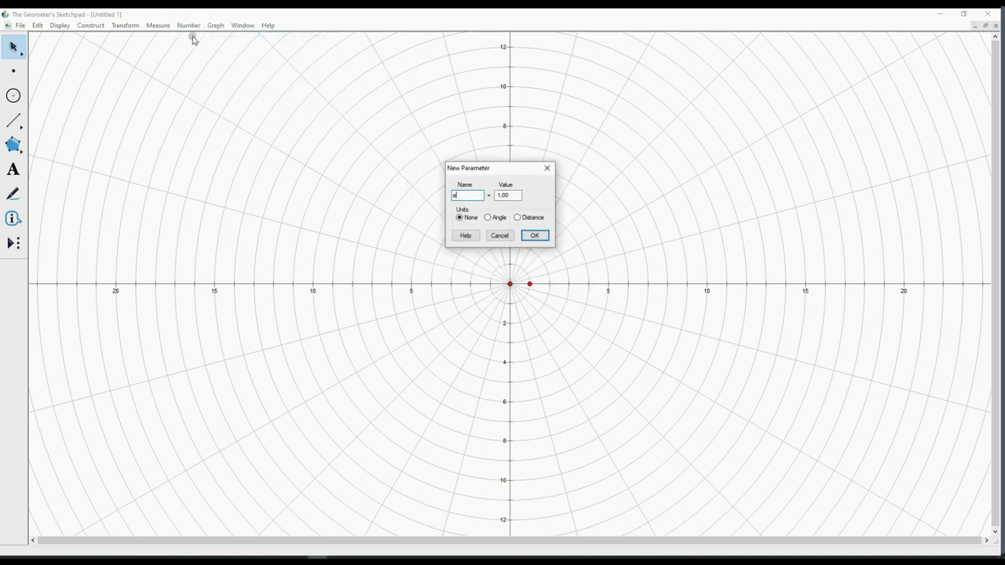
pyautogui.press('Tab')
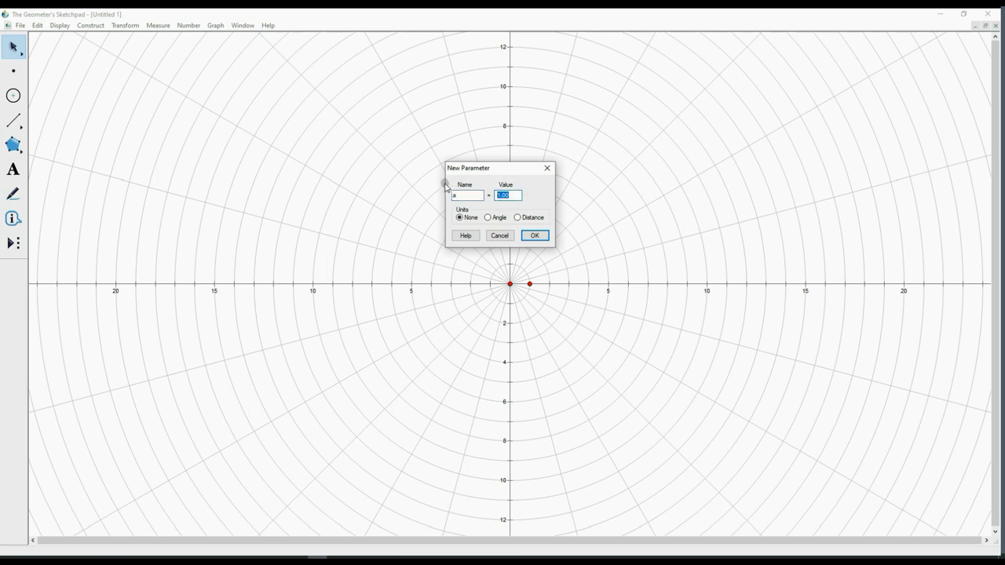
pyautogui.write('5')
pyautogui.click(537, 237)
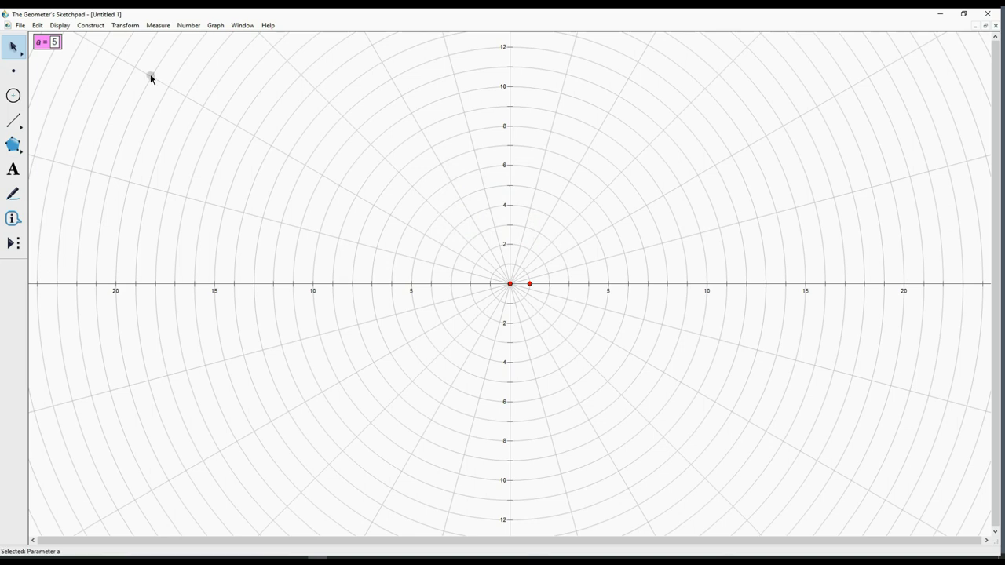
pyautogui.moveTo(41, 41); pyautogui.dragTo(57, 50)
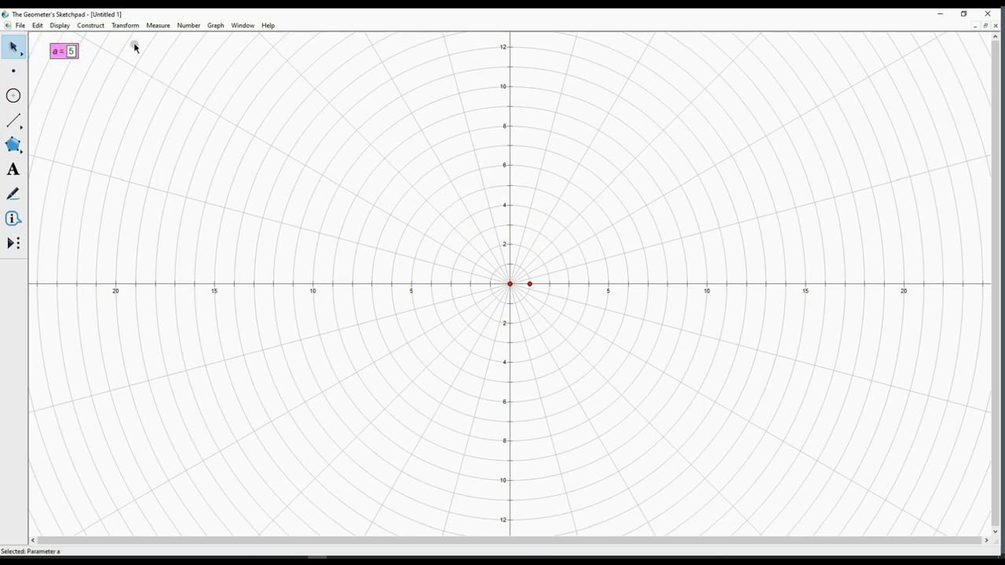
pyautogui.click(188, 26)
pyautogui.click(197, 36)
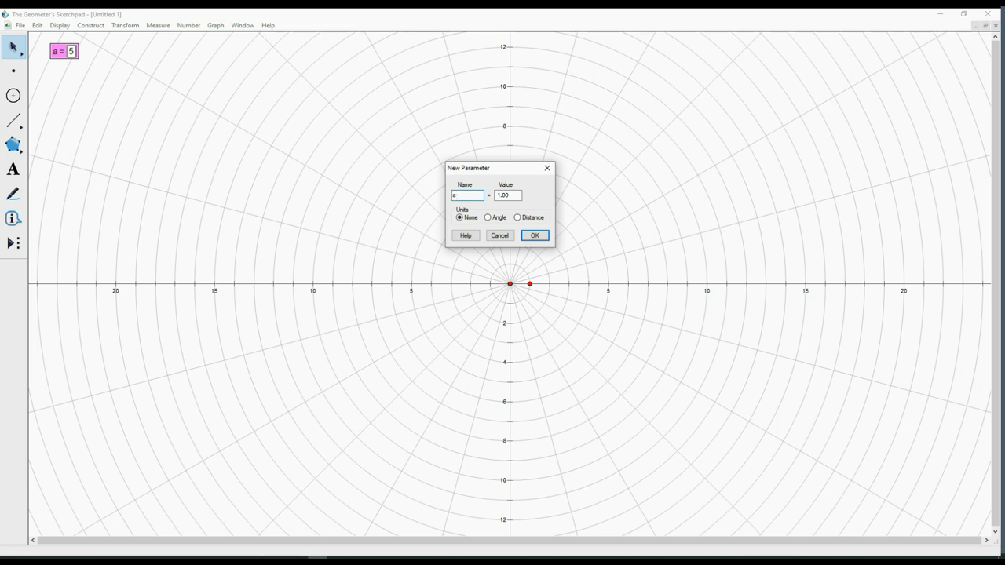
pyautogui.doubleClick(514, 194)
pyautogui.click(536, 236)
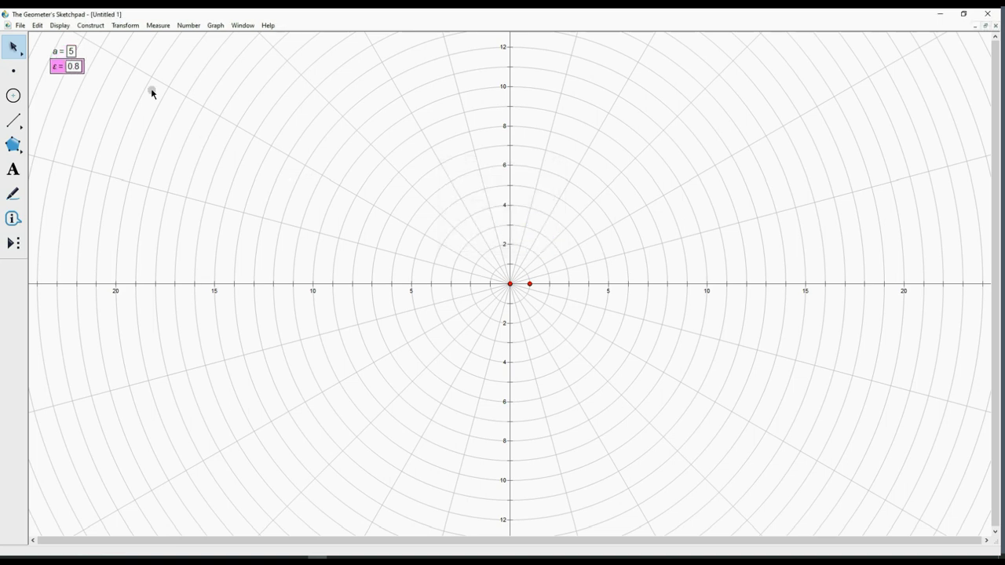
# Calculate the product a·ε as a new measurement.
pyautogui.click(187, 19)
pyautogui.click(192, 48)
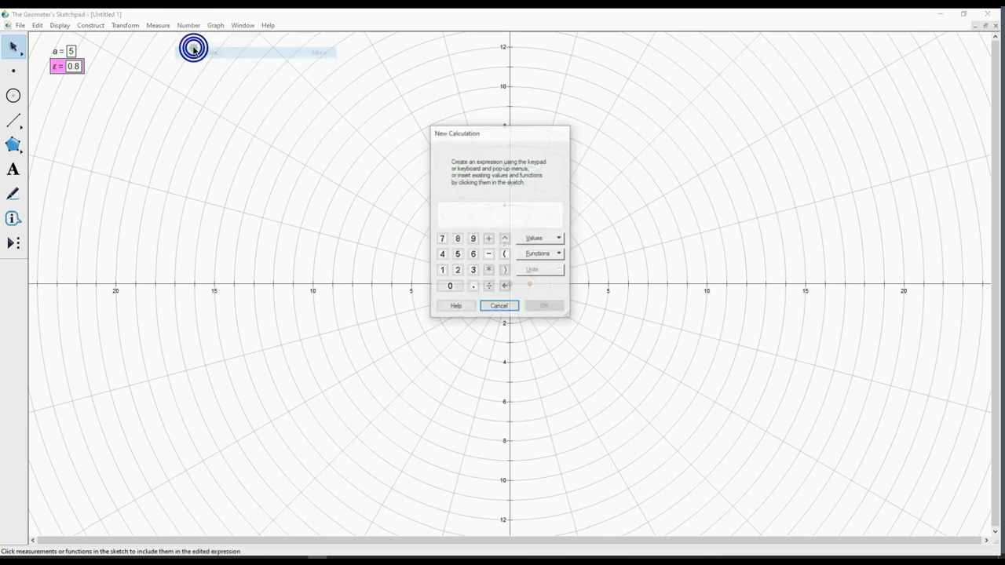
pyautogui.click(75, 52)
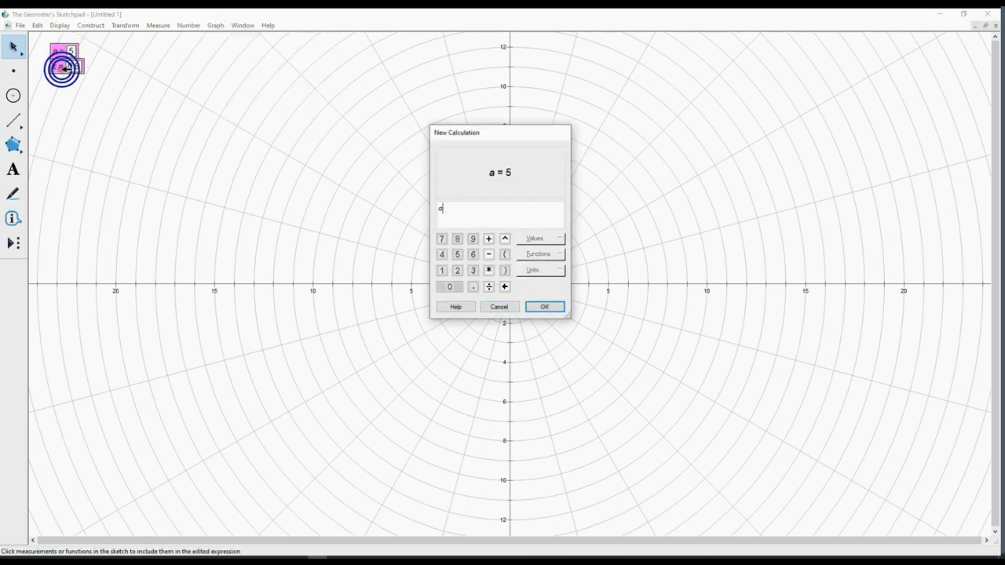
pyautogui.click(492, 271)
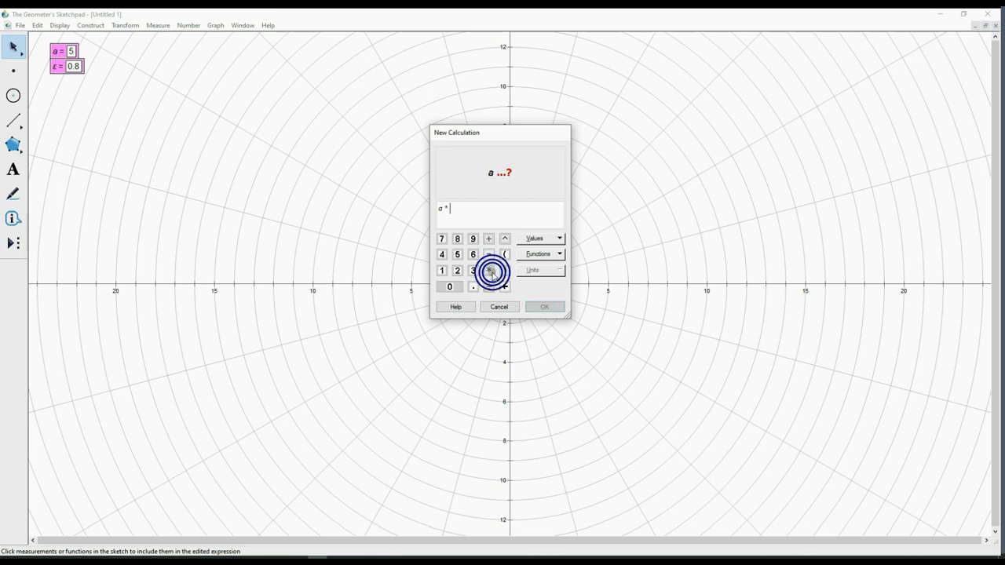
pyautogui.click(73, 66)
pyautogui.click(545, 307)
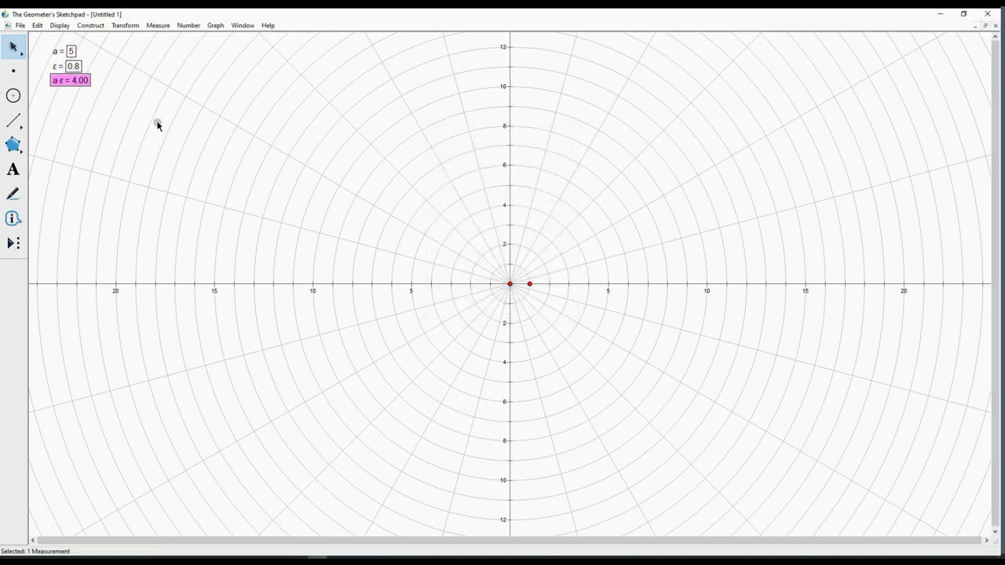
# Relabel the a·ε measurement as f so it reads f = 4.00.
pyautogui.rightClick(66, 80)
pyautogui.click(83, 85)
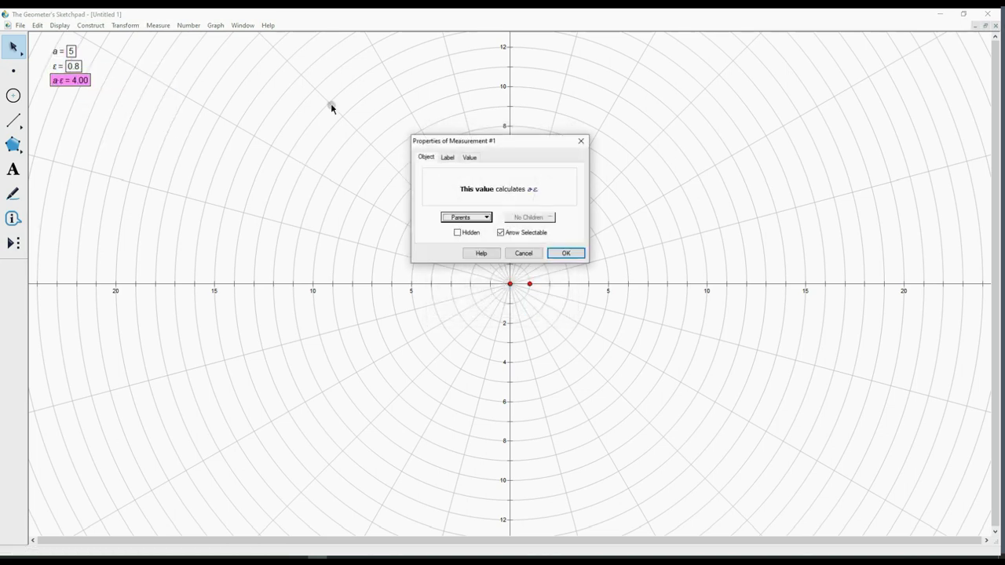
pyautogui.click(444, 157)
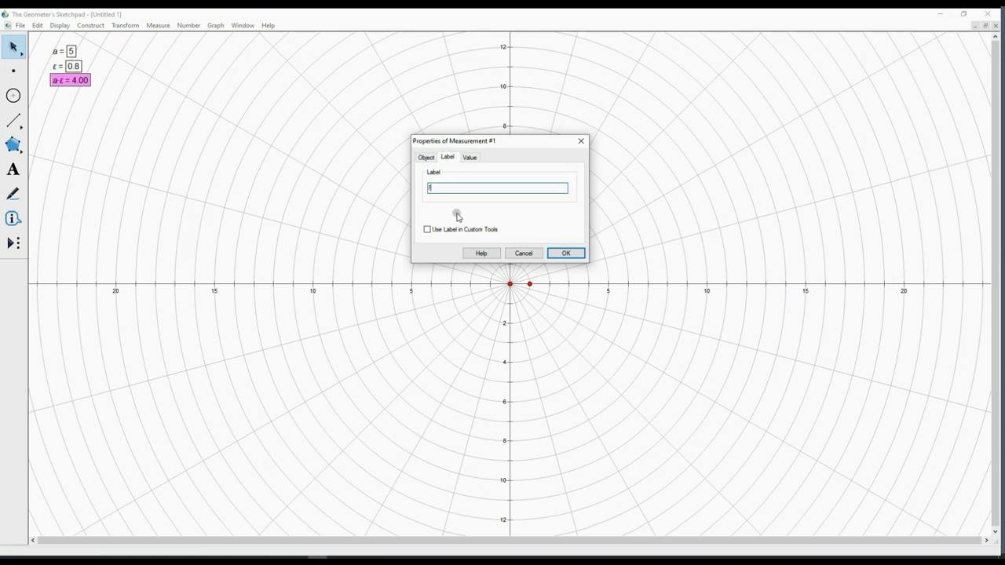
pyautogui.click(566, 252)
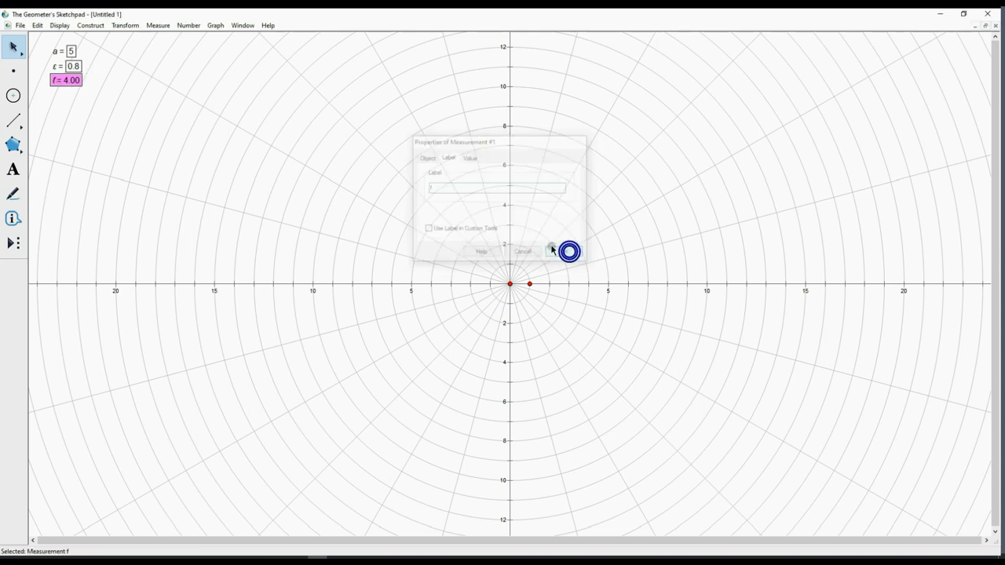
pyautogui.click(121, 114)
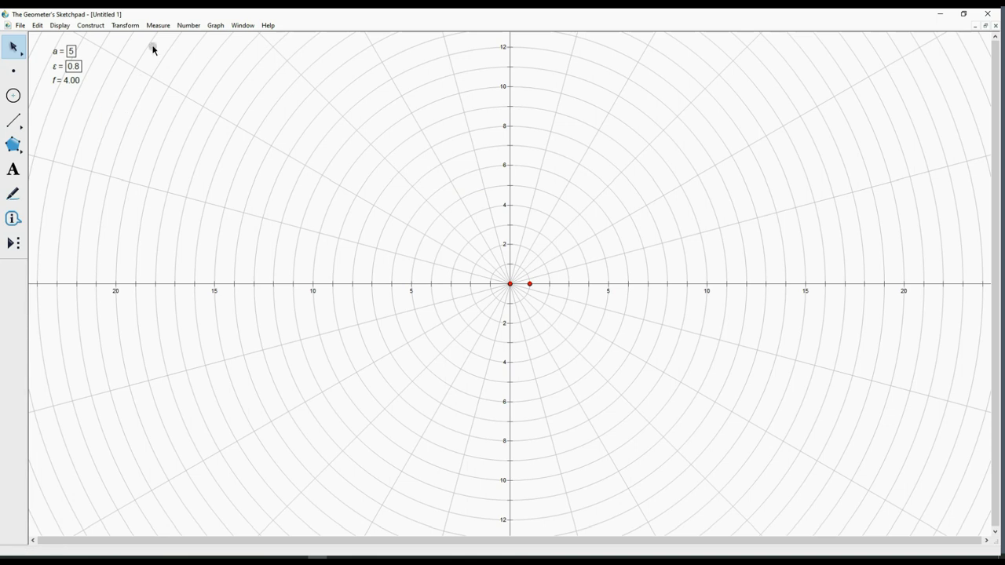
pyautogui.click(188, 26)
# Calculate √(a^2 − f^2) using the a and f measurements.
pyautogui.click(203, 55)
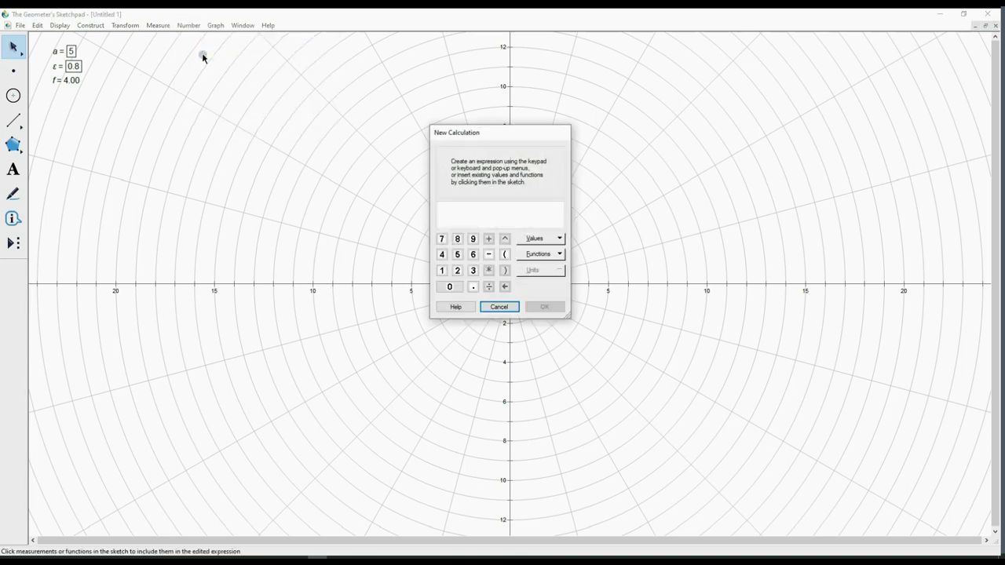
pyautogui.click(561, 256)
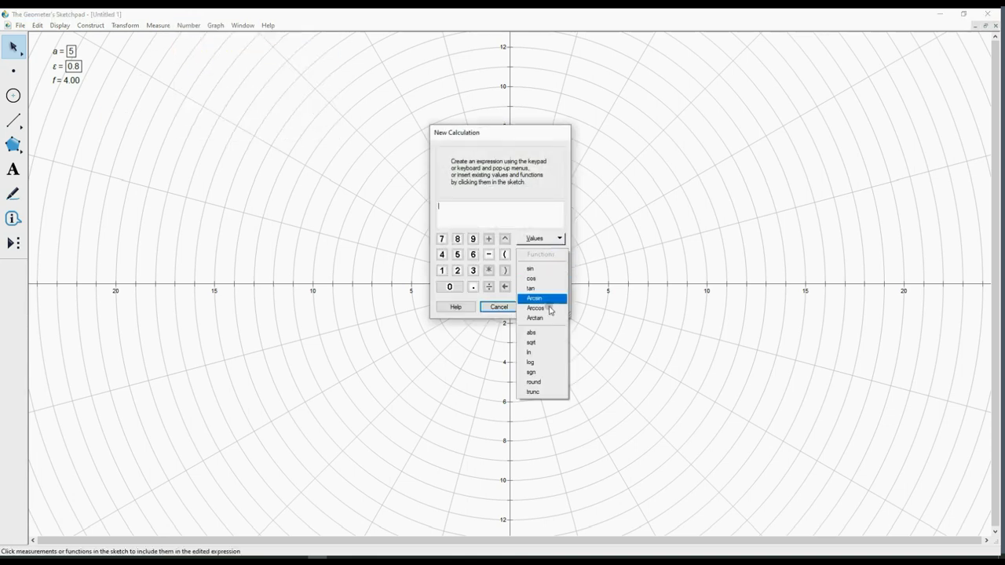
pyautogui.click(544, 343)
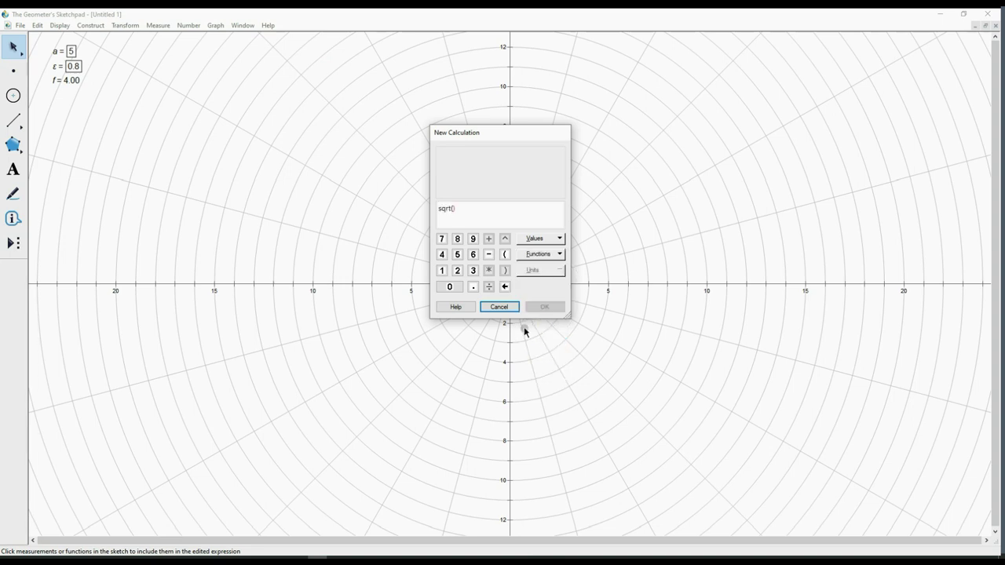
pyautogui.click(64, 51)
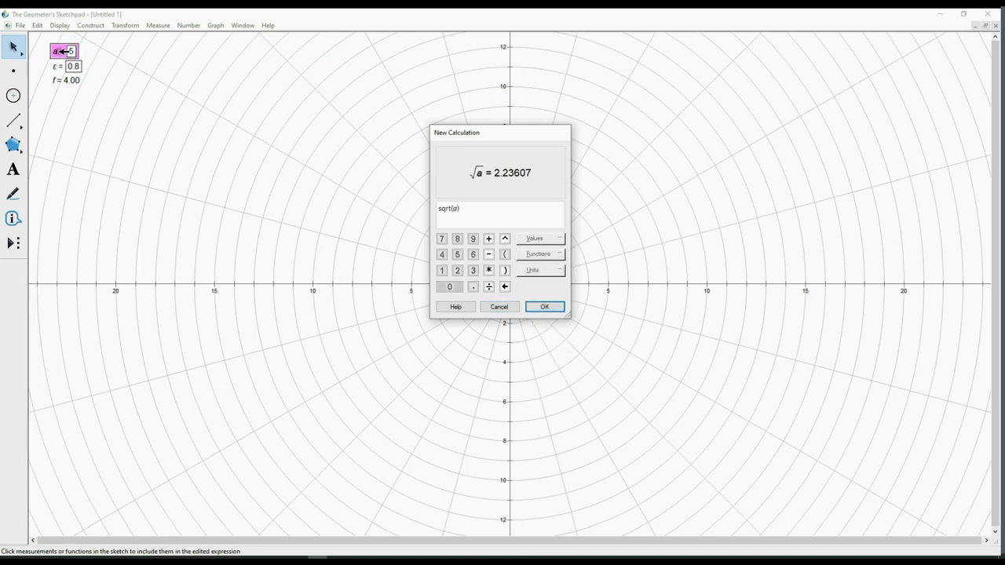
pyautogui.write('^ 2 -')
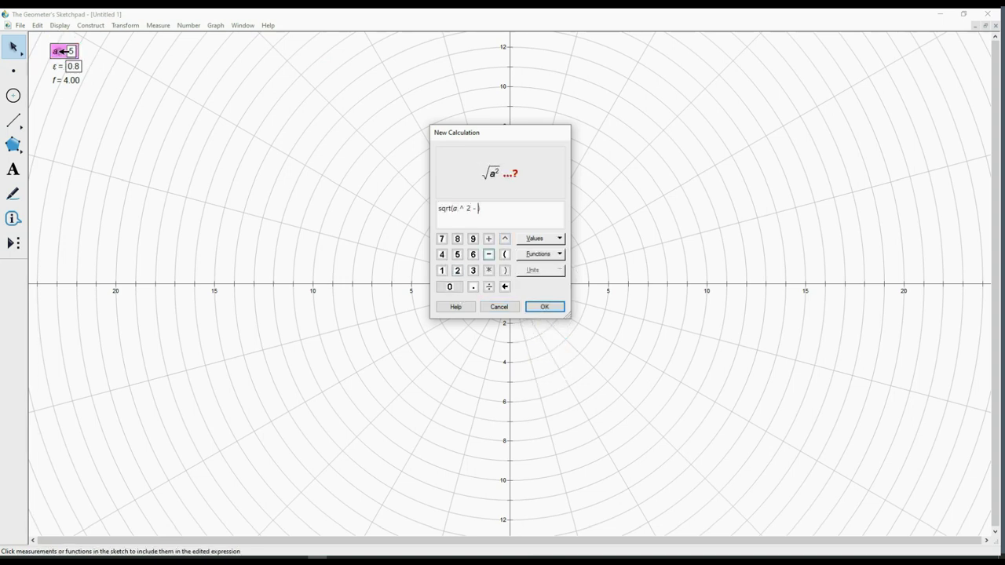
pyautogui.click(58, 80)
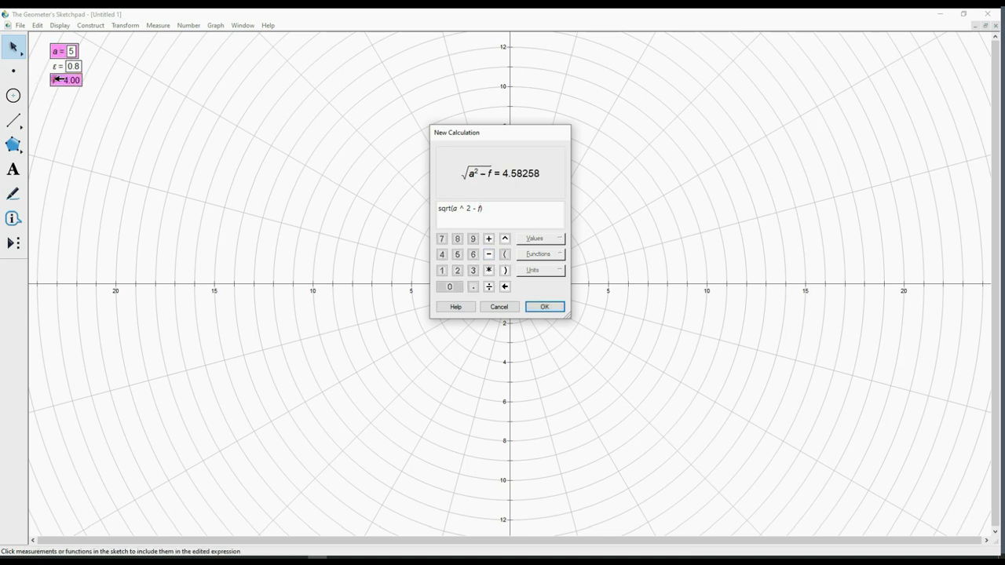
pyautogui.write('^ 2')
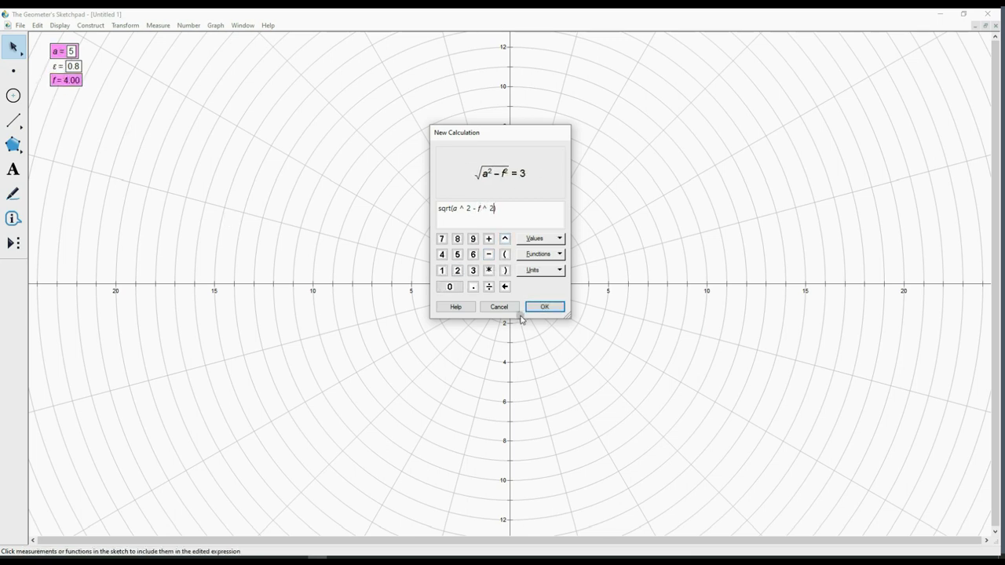
pyautogui.click(546, 309)
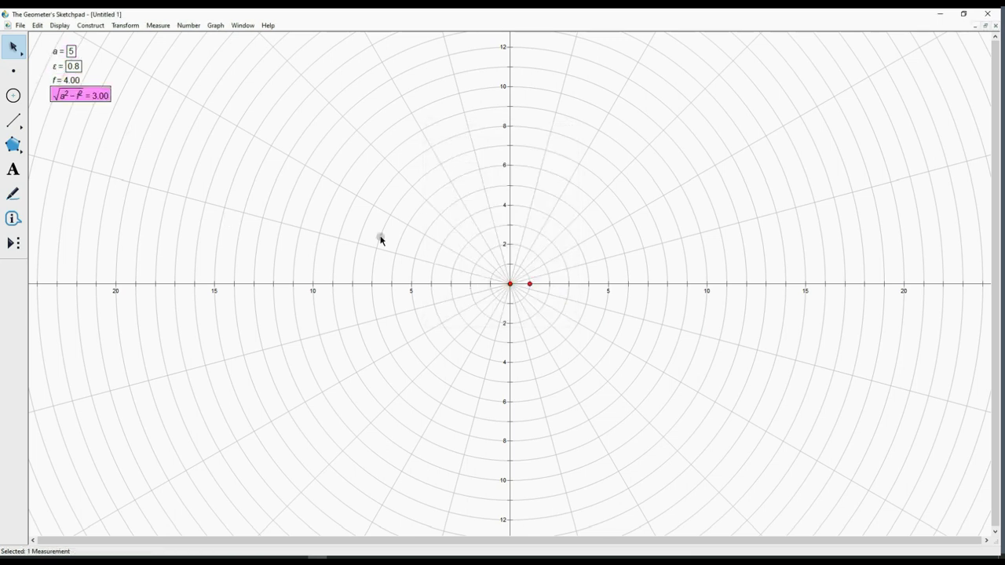
# Relabel the √(a²−f²) result as b, reading b = 3.00.
pyautogui.rightClick(85, 94)
pyautogui.click(110, 99)
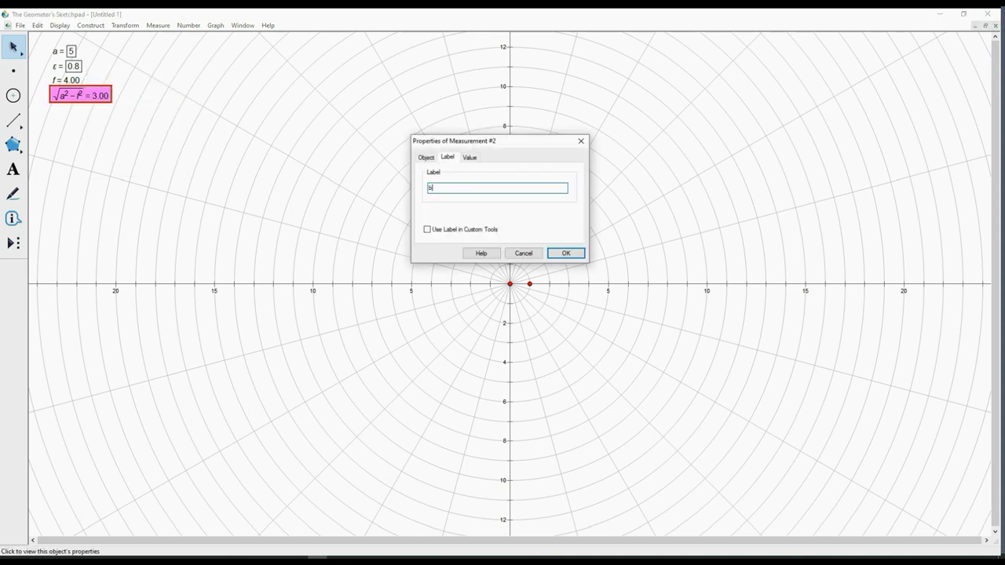
pyautogui.click(563, 253)
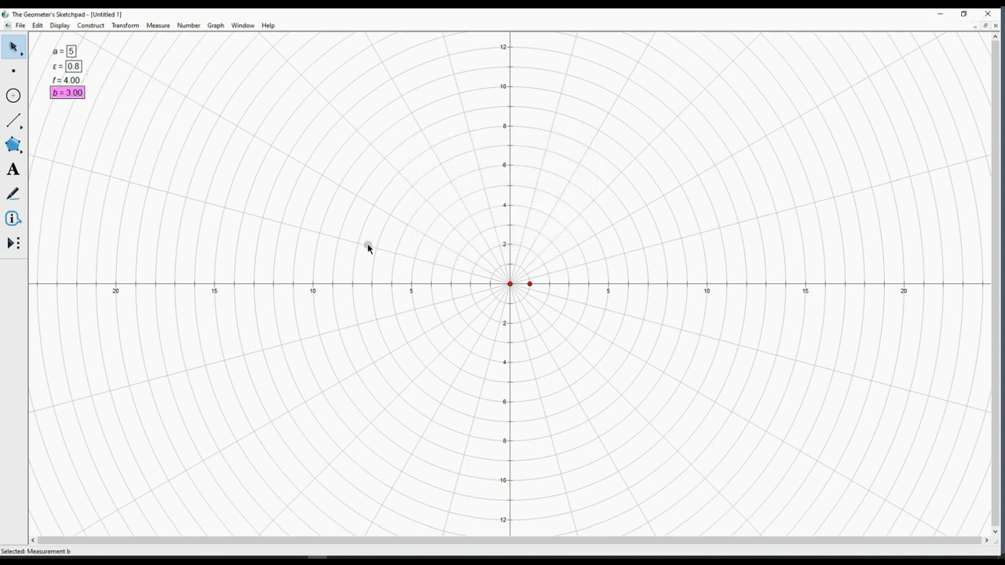
pyautogui.click(147, 161)
pyautogui.click(214, 26)
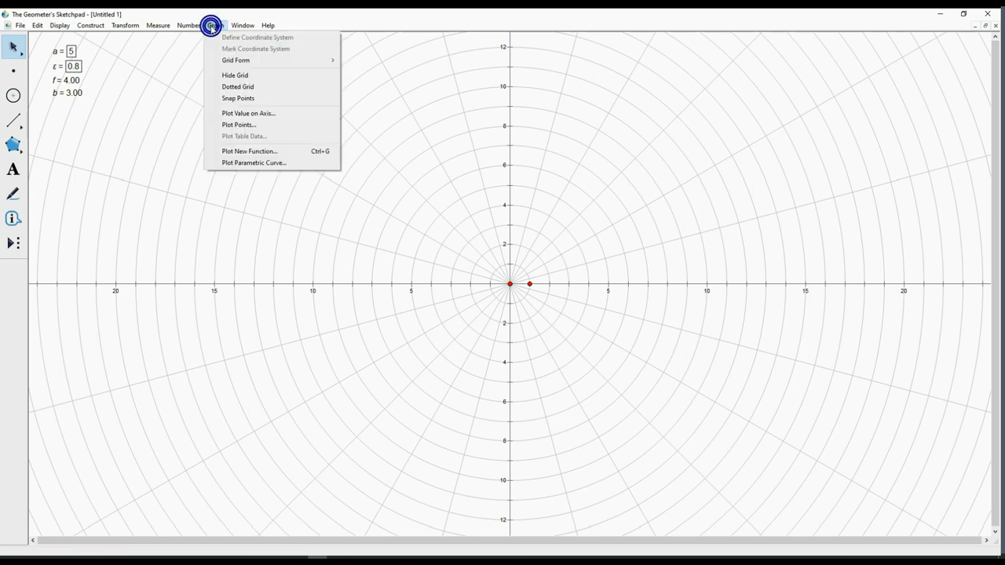
# Start a new polar function with numerator (a * b) followed by a division.
pyautogui.click(243, 152)
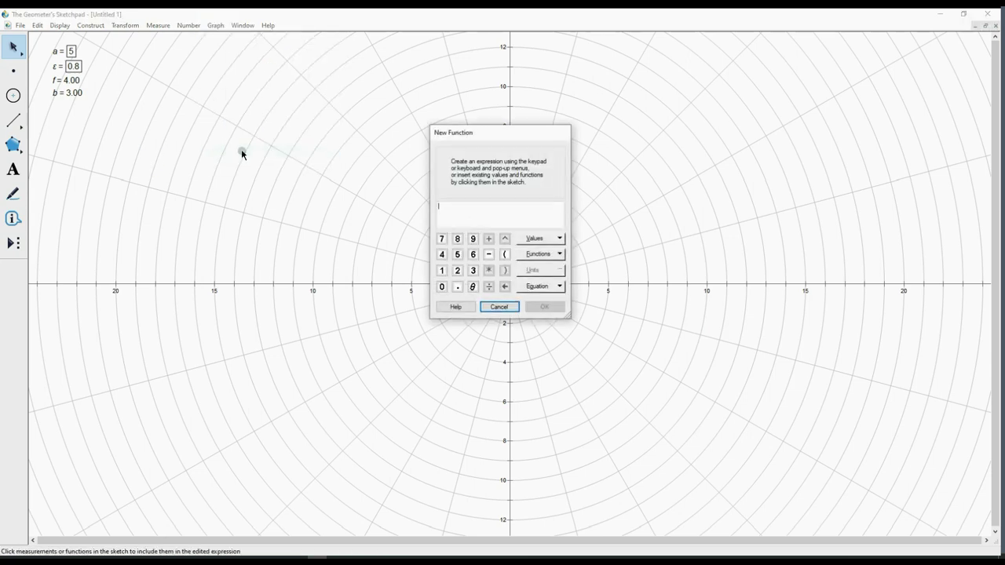
pyautogui.click(508, 256)
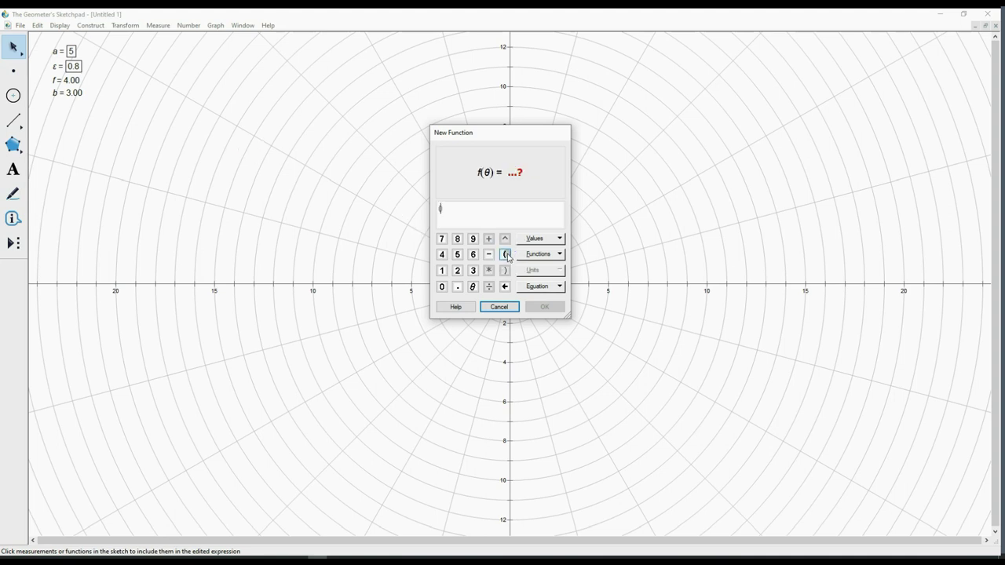
pyautogui.click(69, 51)
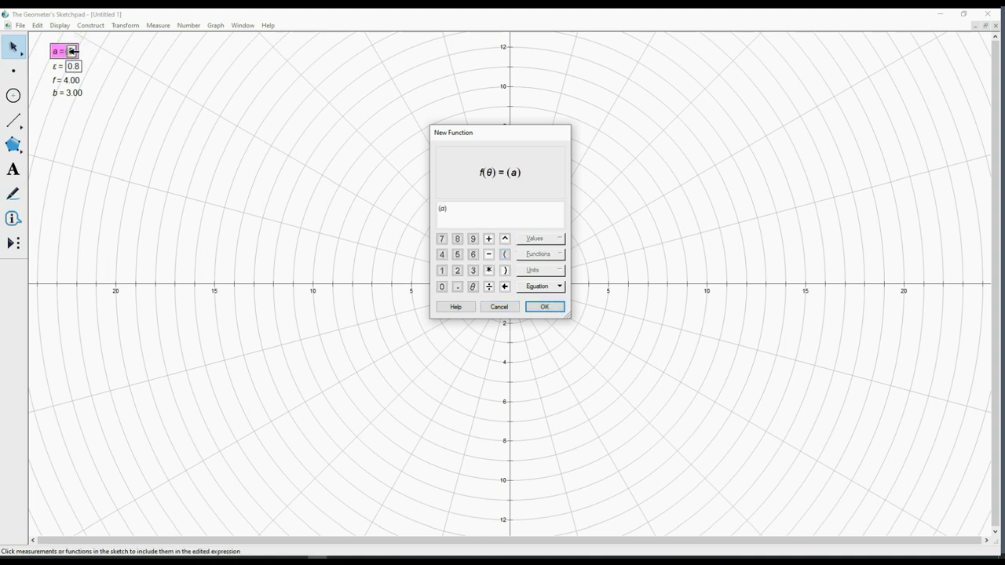
pyautogui.write('*')
pyautogui.click(68, 94)
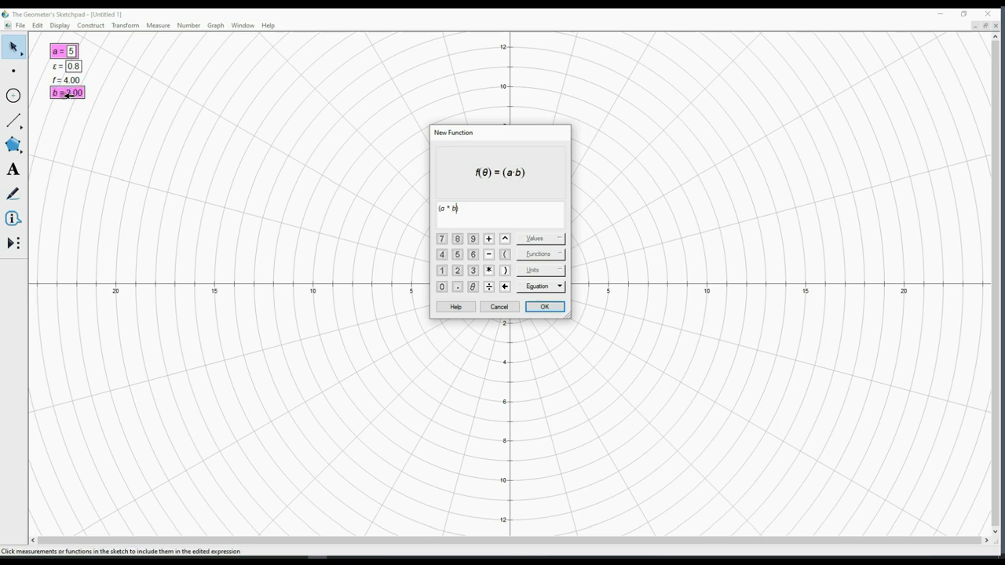
pyautogui.click(481, 210)
pyautogui.write('/')
# Add the denominator's square root containing (b*cos(θ))^2.
pyautogui.click(558, 254)
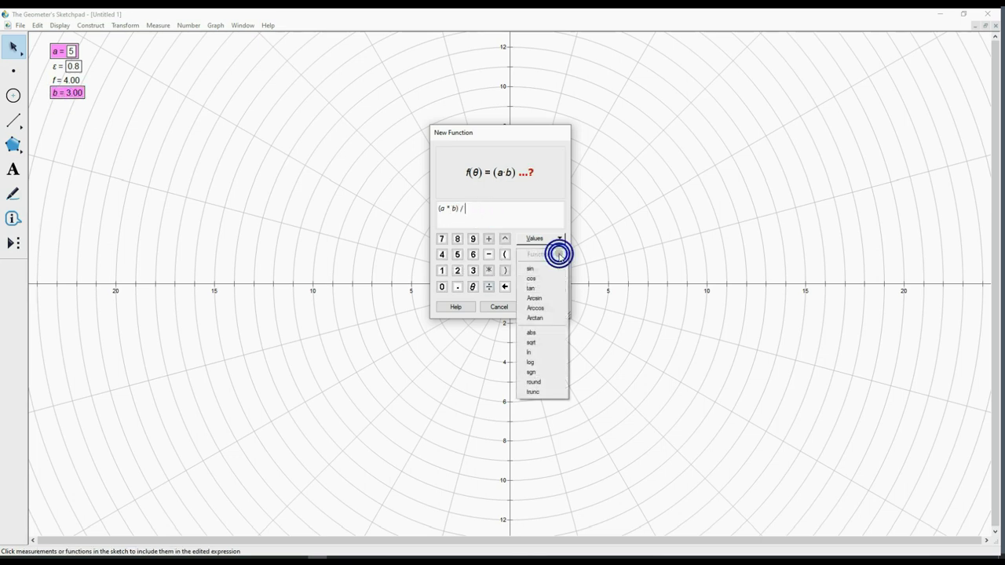
pyautogui.click(559, 343)
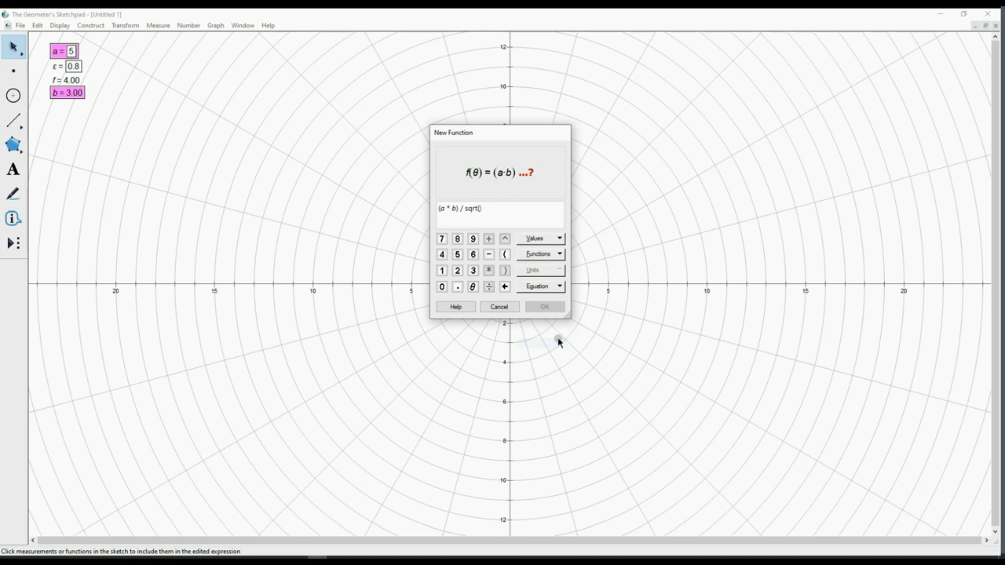
pyautogui.click(505, 255)
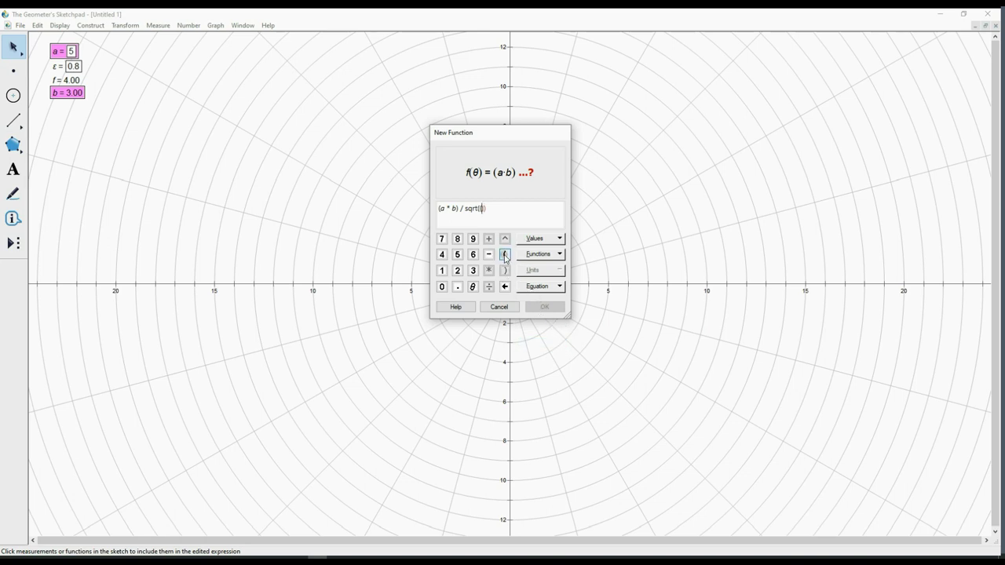
pyautogui.click(83, 93)
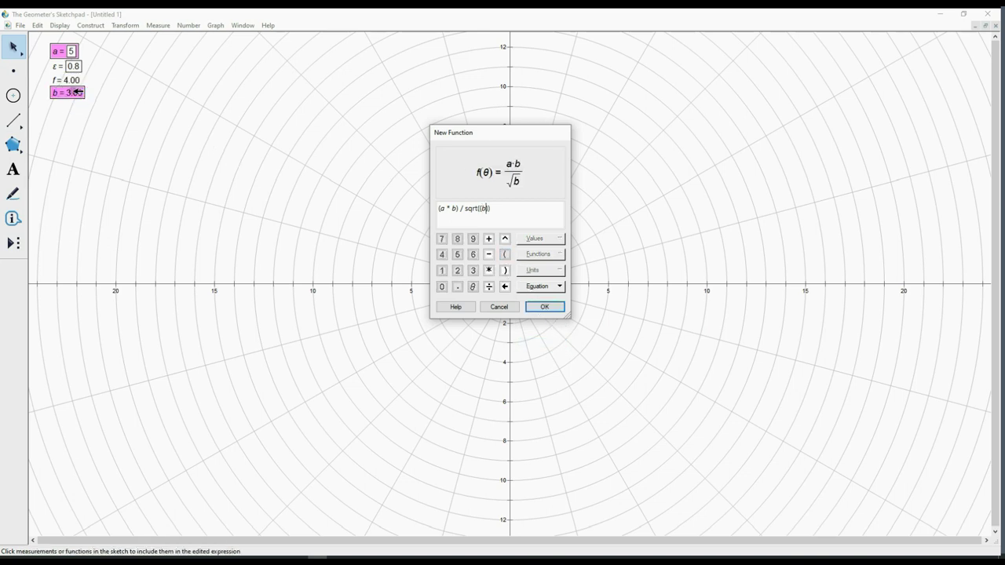
pyautogui.write('*')
pyautogui.click(560, 255)
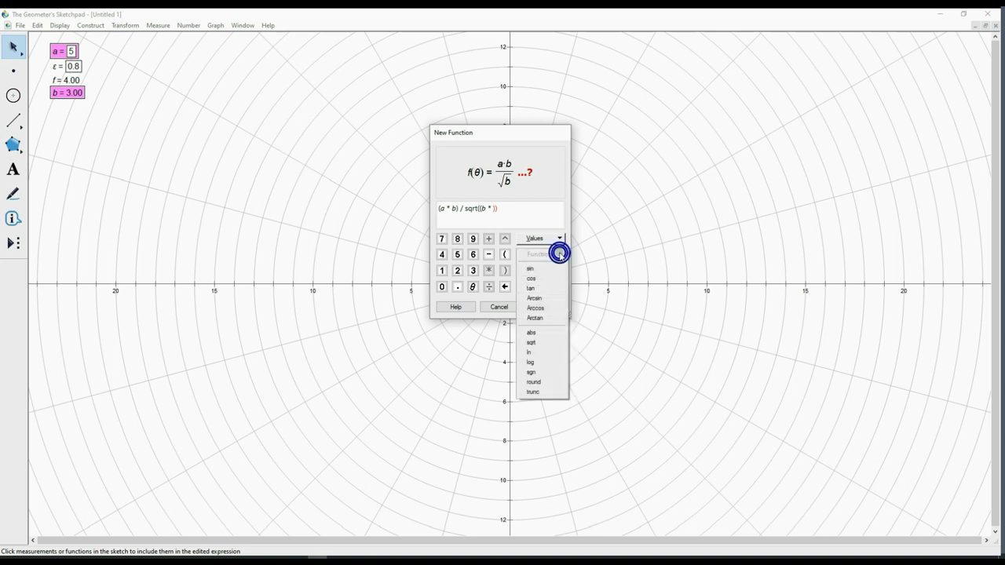
pyautogui.click(556, 280)
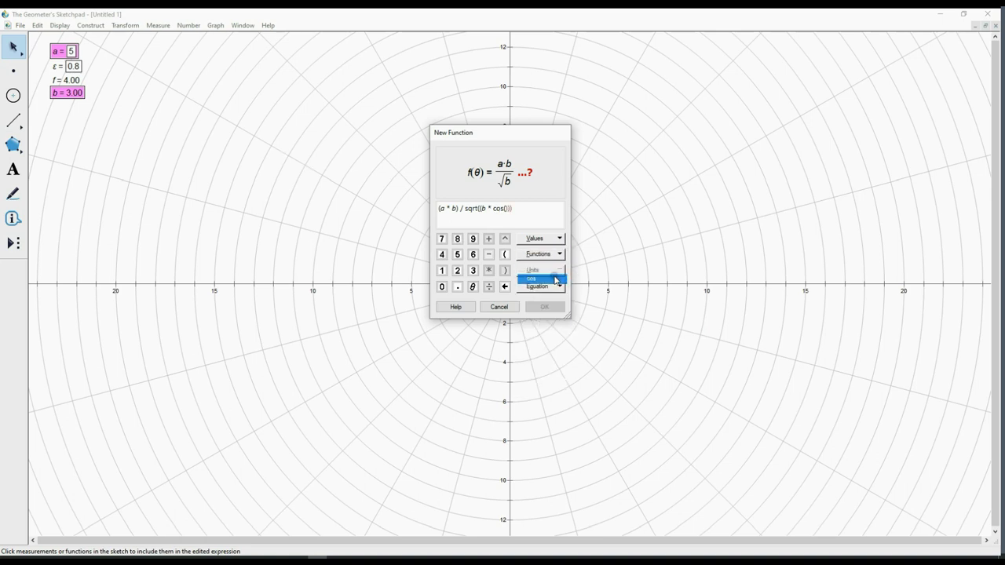
pyautogui.click(472, 287)
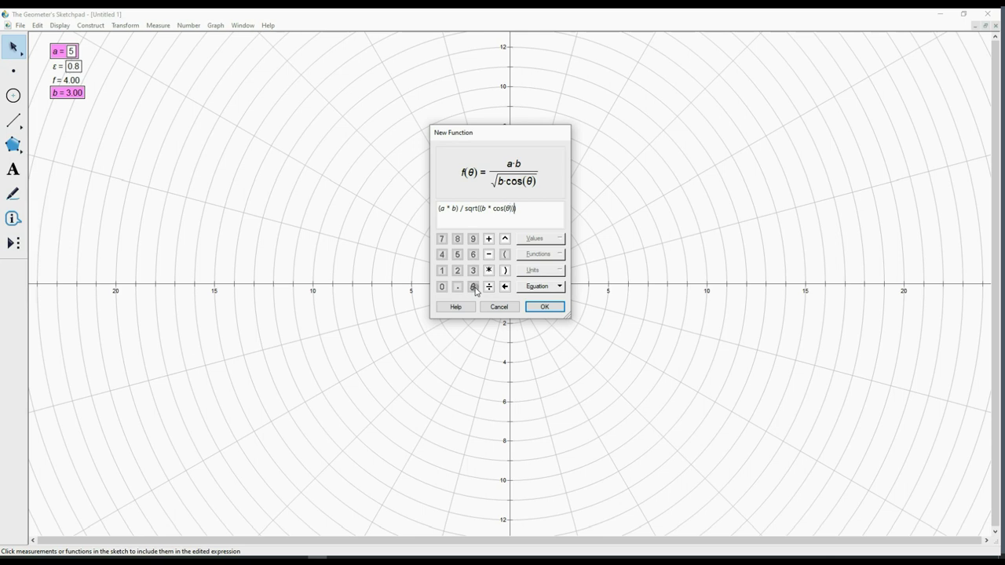
pyautogui.press('Right')
pyautogui.press('Right')
pyautogui.write('^2')
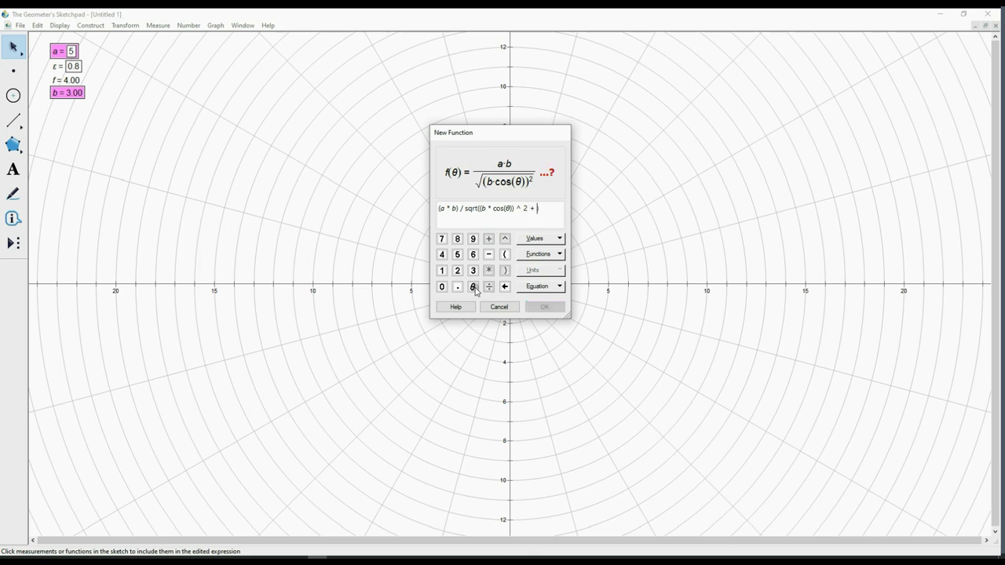
# Add the (a*sin(θ))^2 term and plot the ellipse function f(θ).
pyautogui.click(504, 255)
pyautogui.click(67, 52)
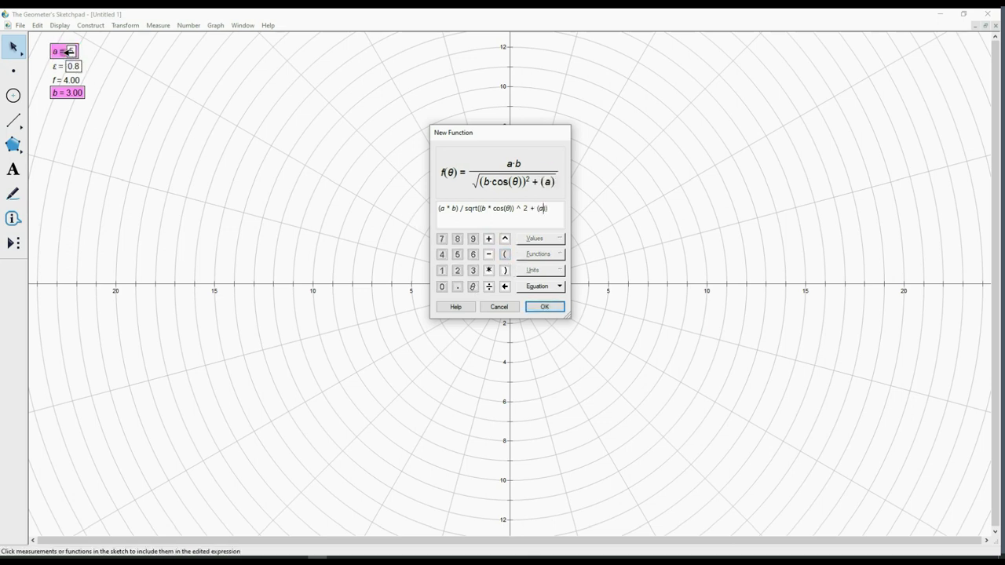
pyautogui.write('*')
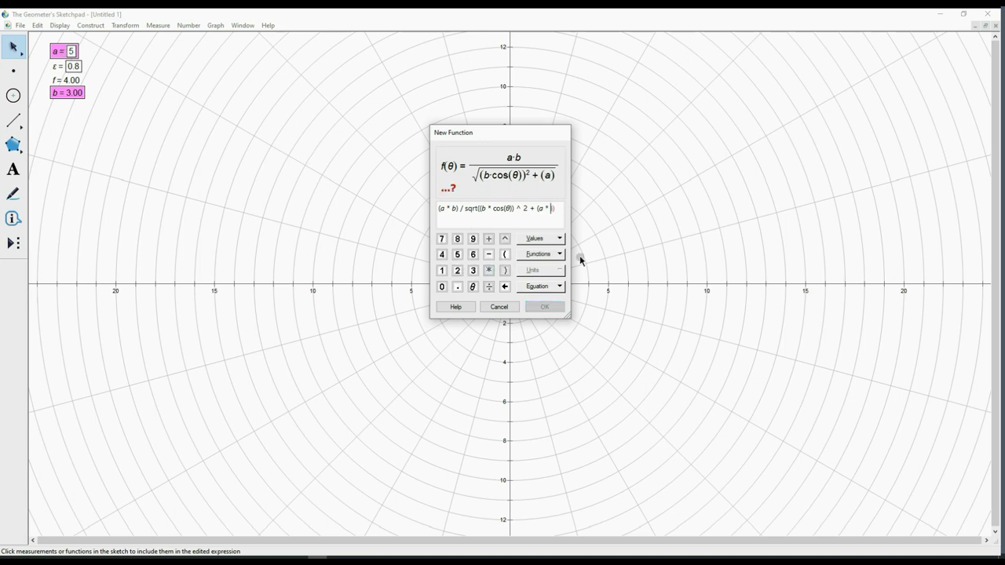
pyautogui.click(557, 255)
pyautogui.click(542, 270)
pyautogui.click(474, 287)
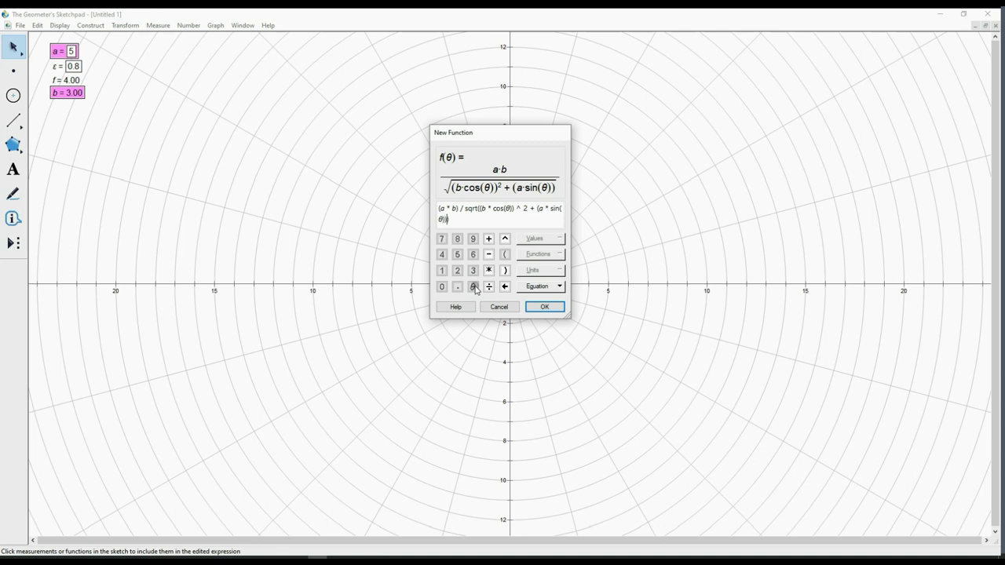
pyautogui.write('^2')
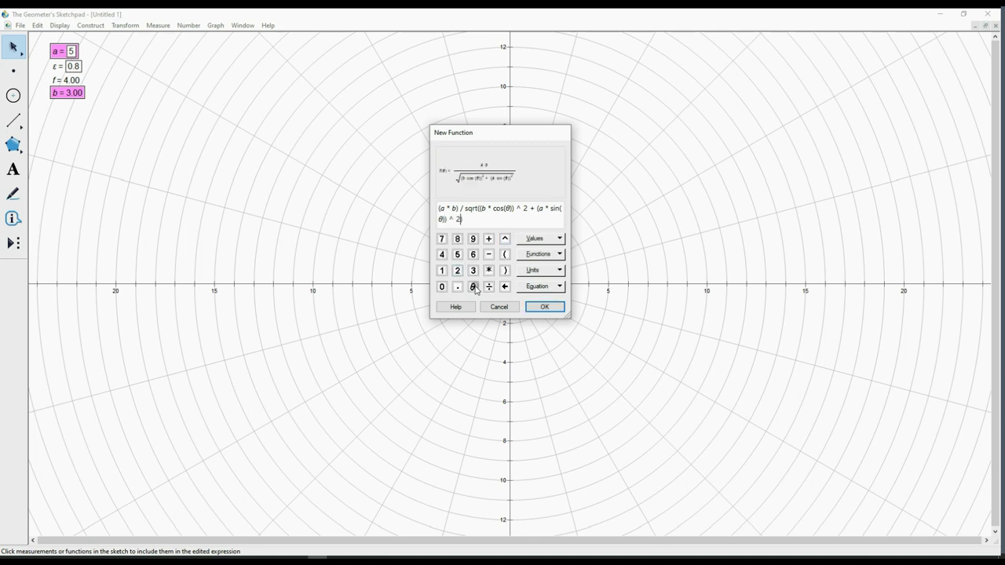
pyautogui.click(545, 309)
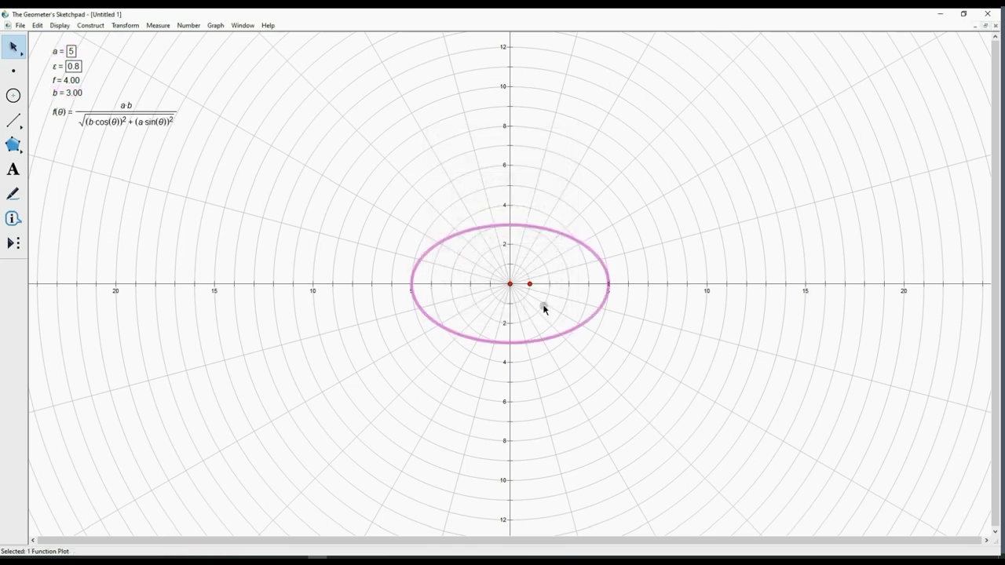
# Give the ellipse a medium line width and stretch the grid scale to enlarge it.
pyautogui.rightClick(563, 233)
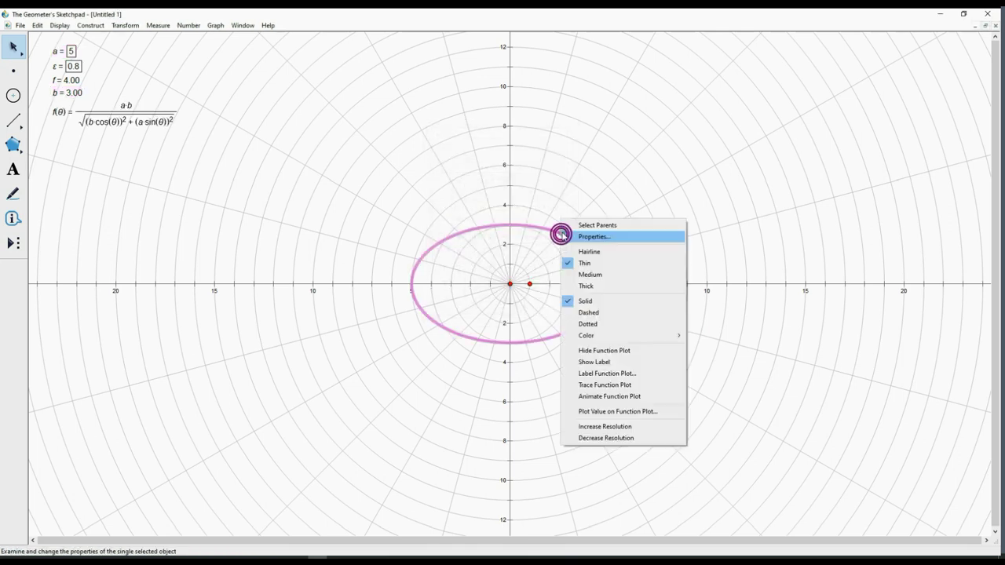
pyautogui.click(583, 273)
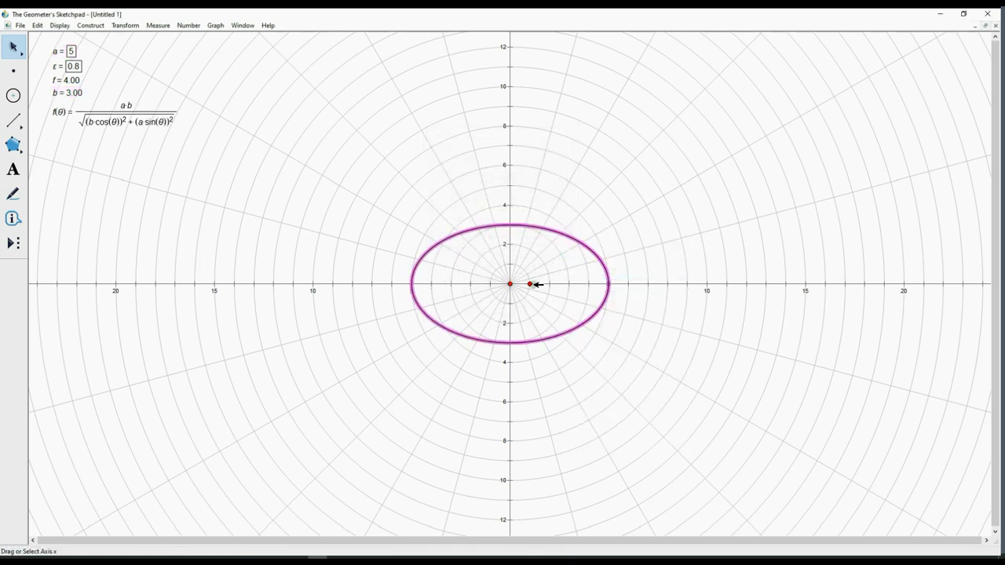
pyautogui.click(560, 280)
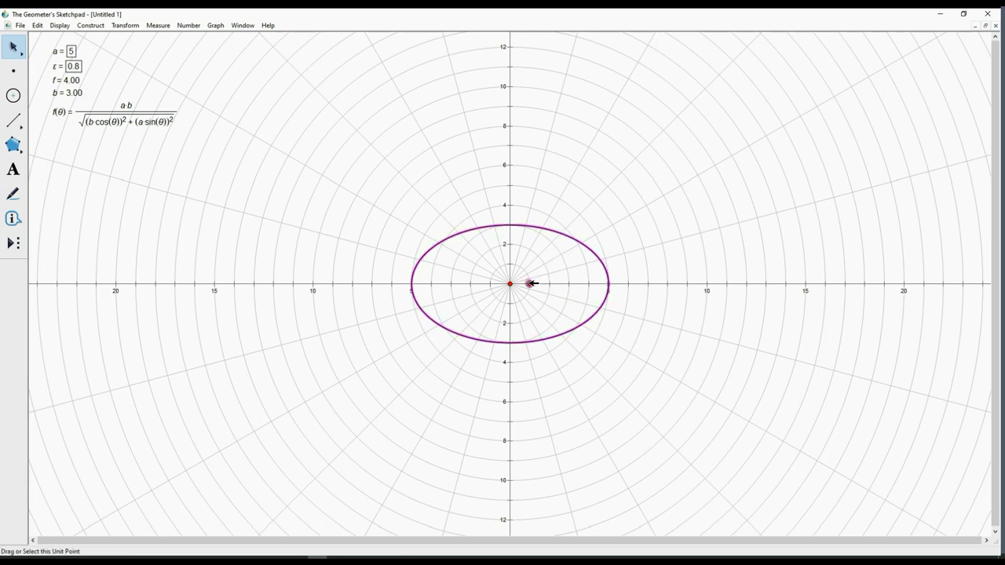
pyautogui.moveTo(530, 284); pyautogui.dragTo(563, 284)
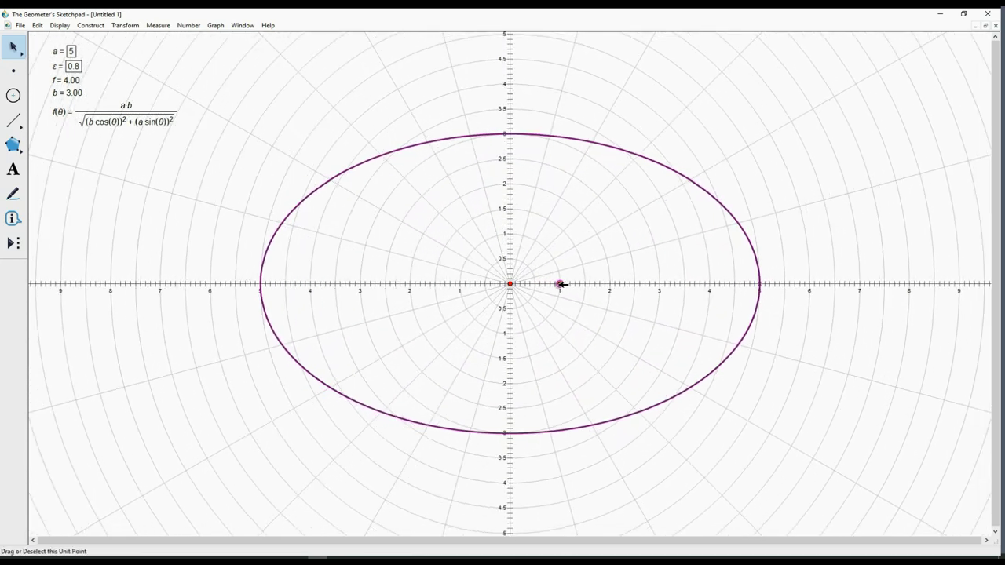
# Plot the circle g(θ) = a with a medium line width.
pyautogui.click(208, 26)
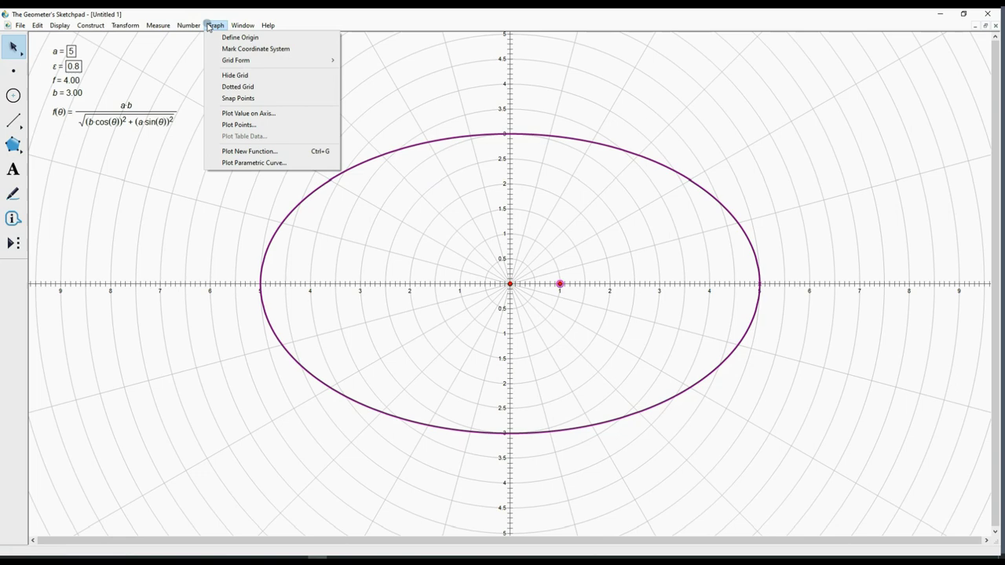
pyautogui.click(239, 150)
pyautogui.click(63, 51)
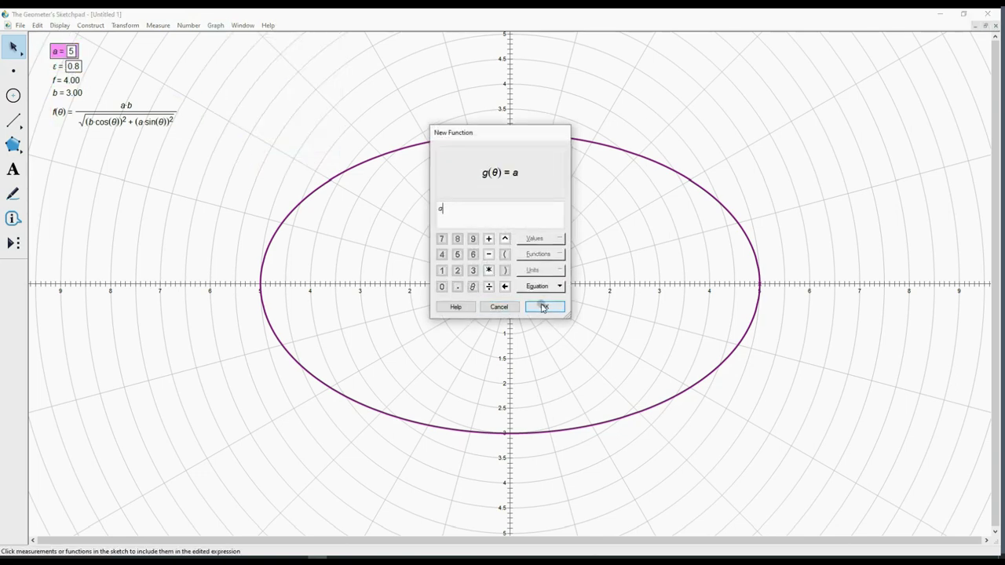
pyautogui.click(542, 307)
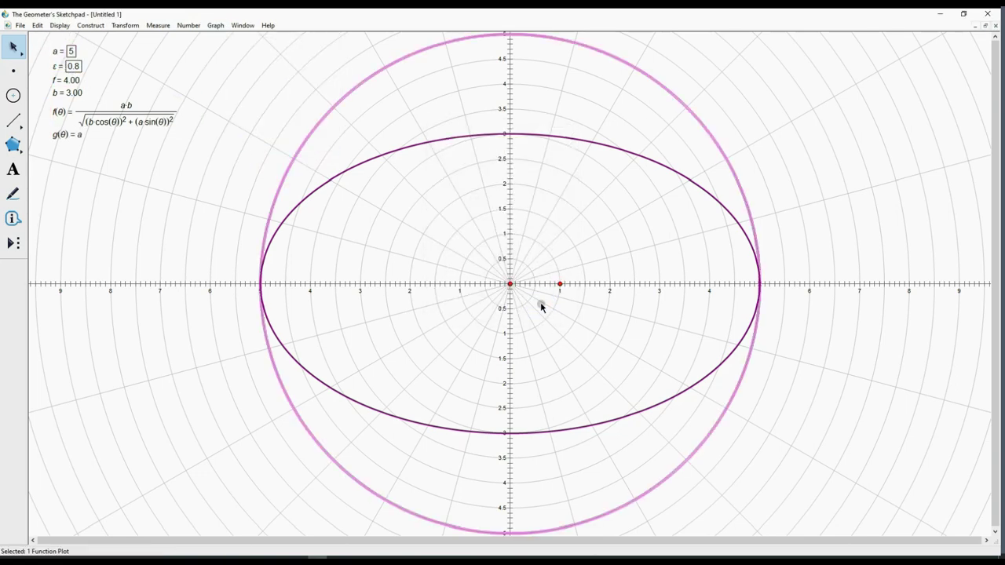
pyautogui.rightClick(359, 84)
pyautogui.click(374, 125)
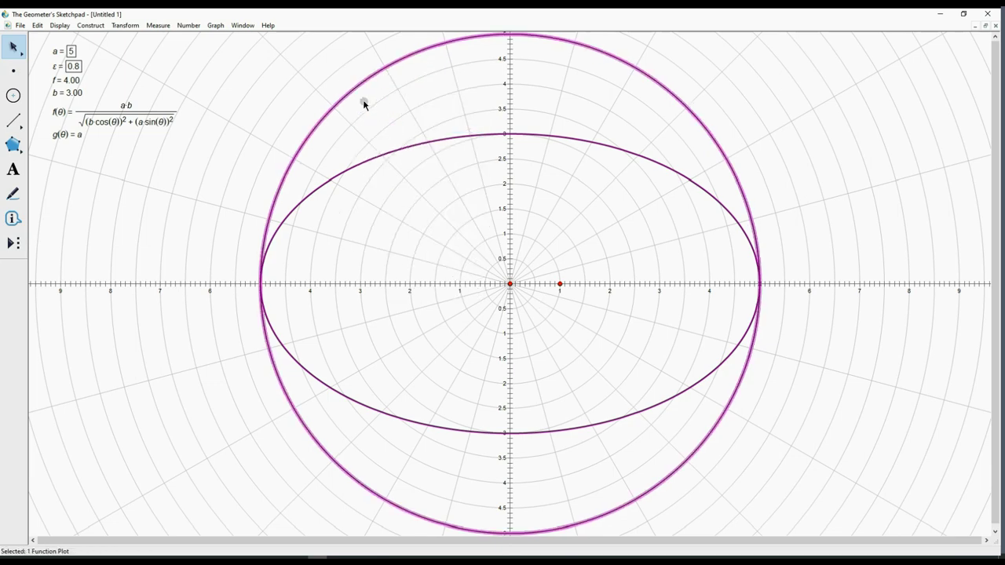
pyautogui.click(364, 103)
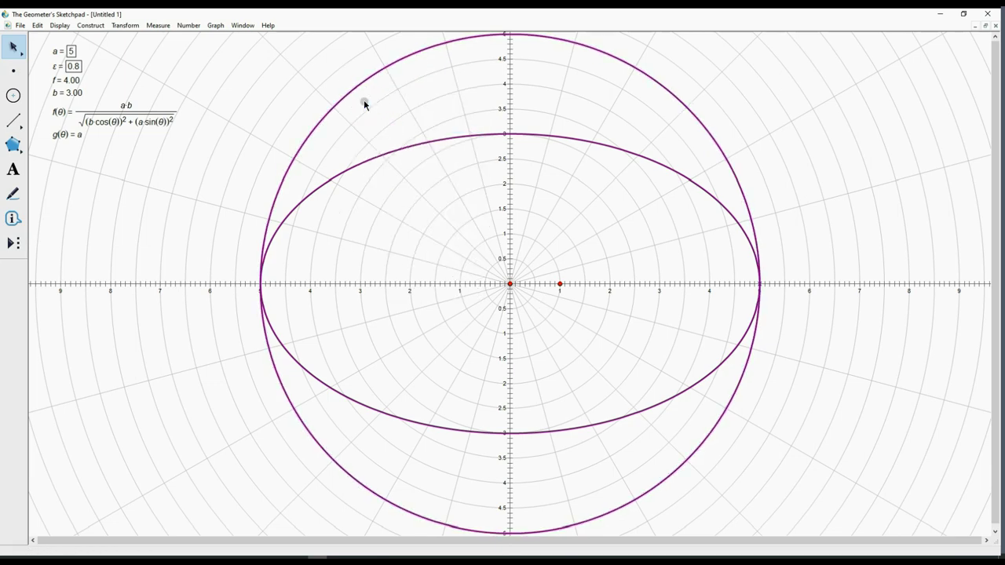
pyautogui.click(216, 25)
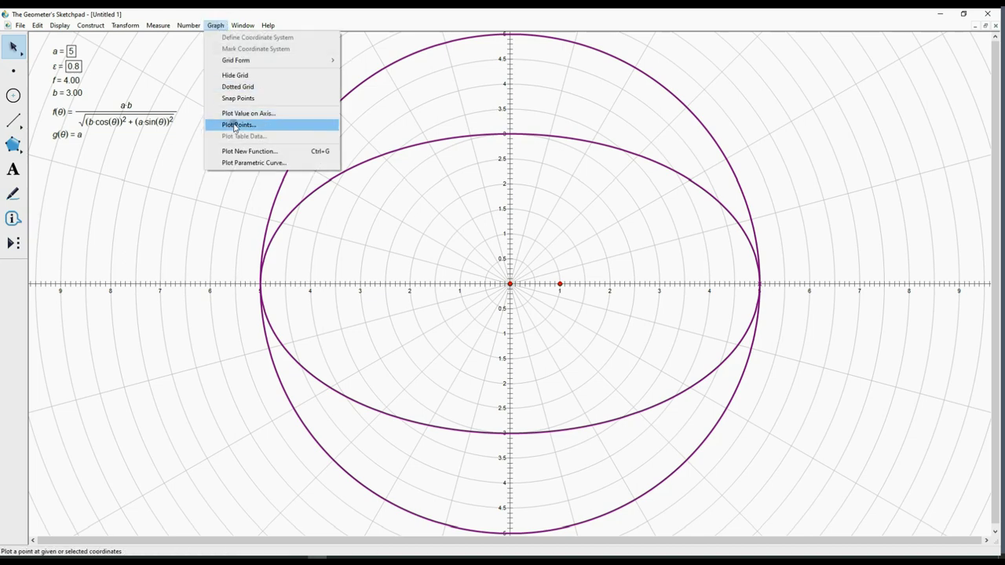
# Plot a point at polar coordinates (f, 0).
pyautogui.click(233, 123)
pyautogui.click(68, 80)
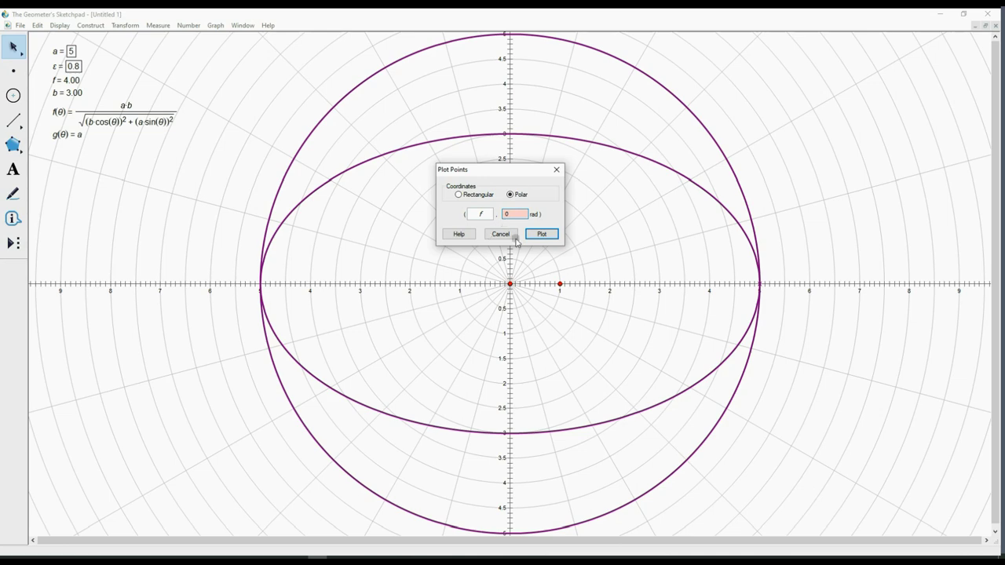
pyautogui.click(540, 234)
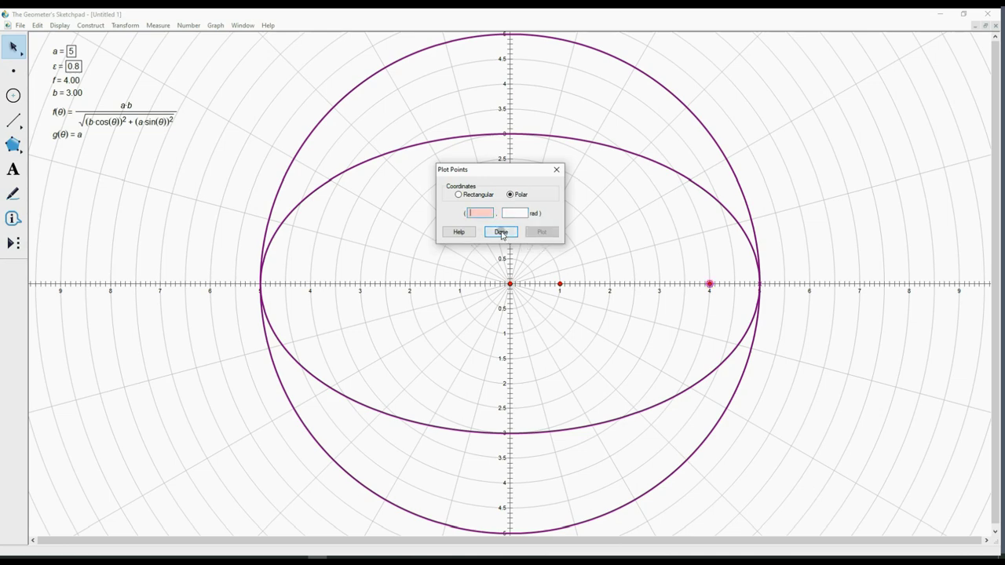
pyautogui.click(501, 233)
# Label the new point f and make its label visible.
pyautogui.rightClick(710, 284)
pyautogui.click(728, 289)
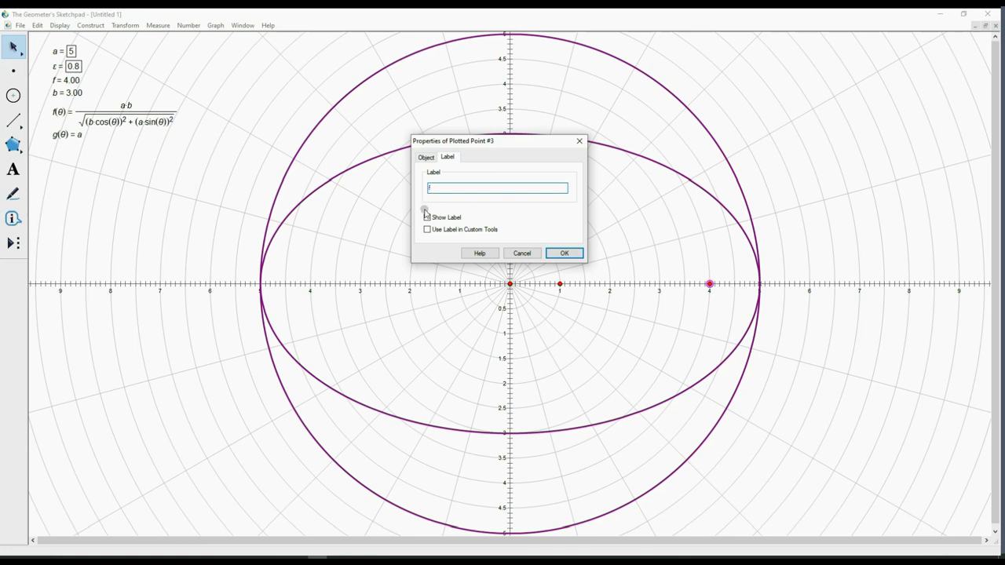
pyautogui.write('f')
pyautogui.click(428, 217)
pyautogui.click(562, 251)
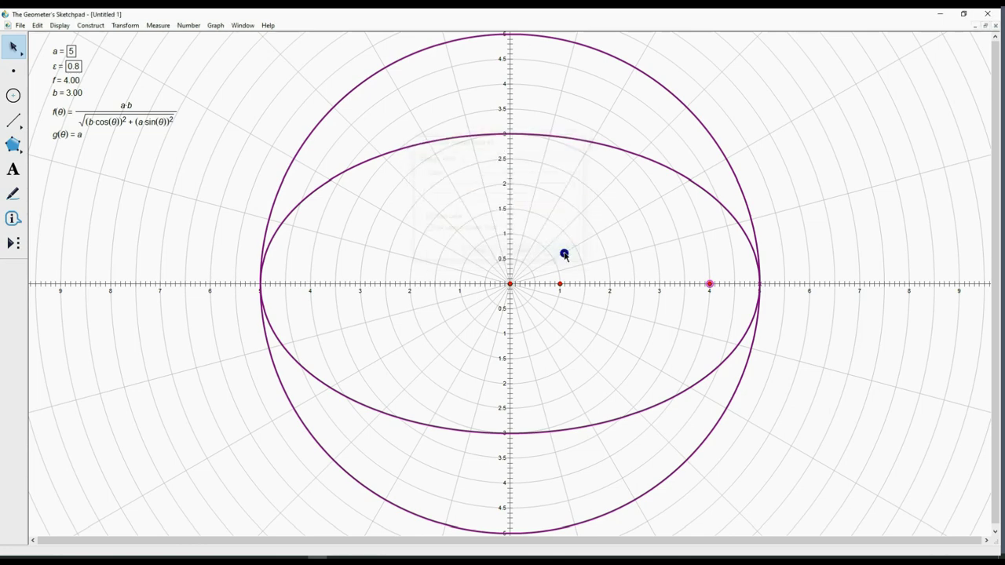
pyautogui.click(795, 267)
pyautogui.click(13, 120)
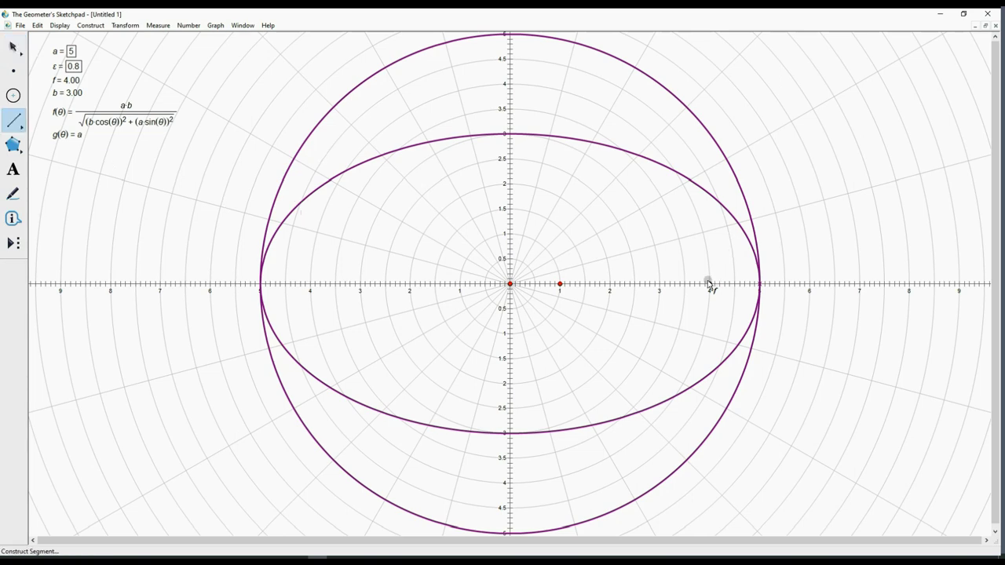
# Draw a segment from focus f to a new point on the ellipse.
pyautogui.moveTo(709, 284); pyautogui.dragTo(745, 234)
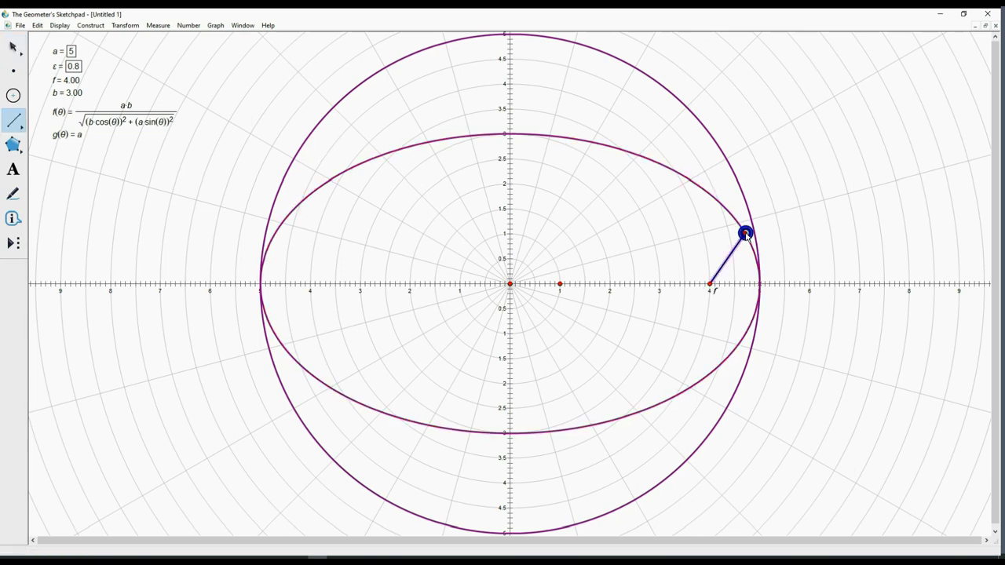
pyautogui.click(14, 47)
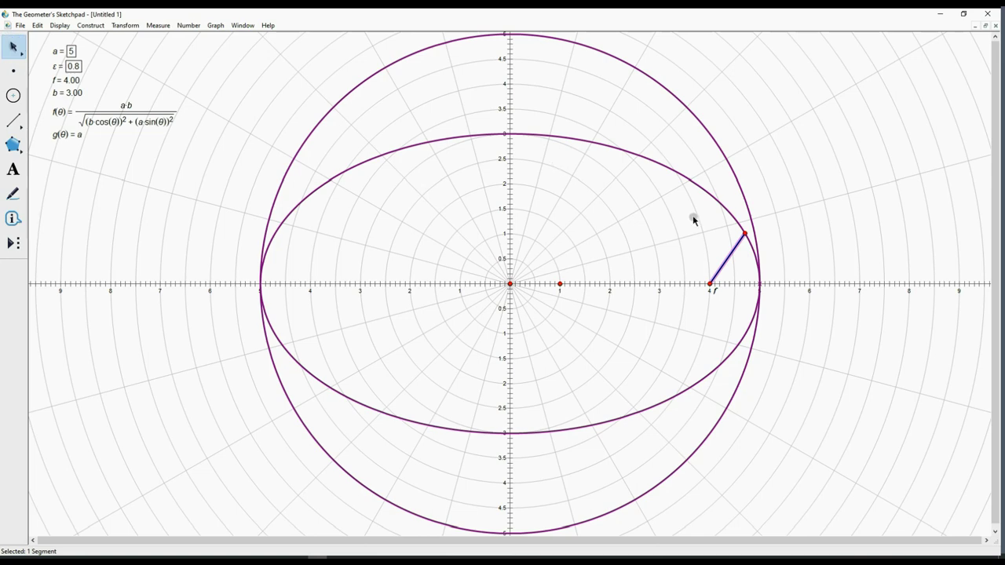
pyautogui.click(793, 234)
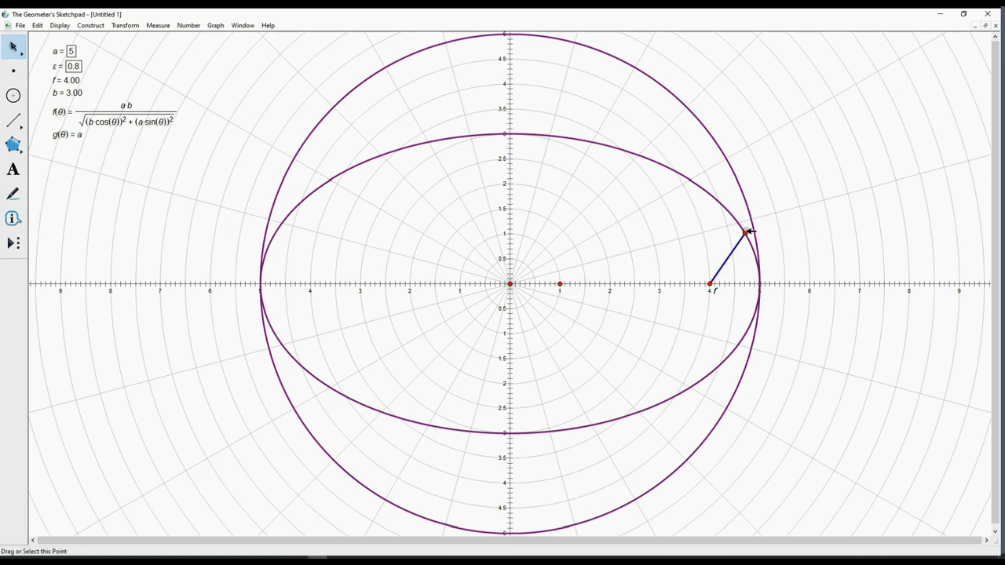
# Label the ellipse point 'satellite' and show its label.
pyautogui.rightClick(746, 232)
pyautogui.click(773, 235)
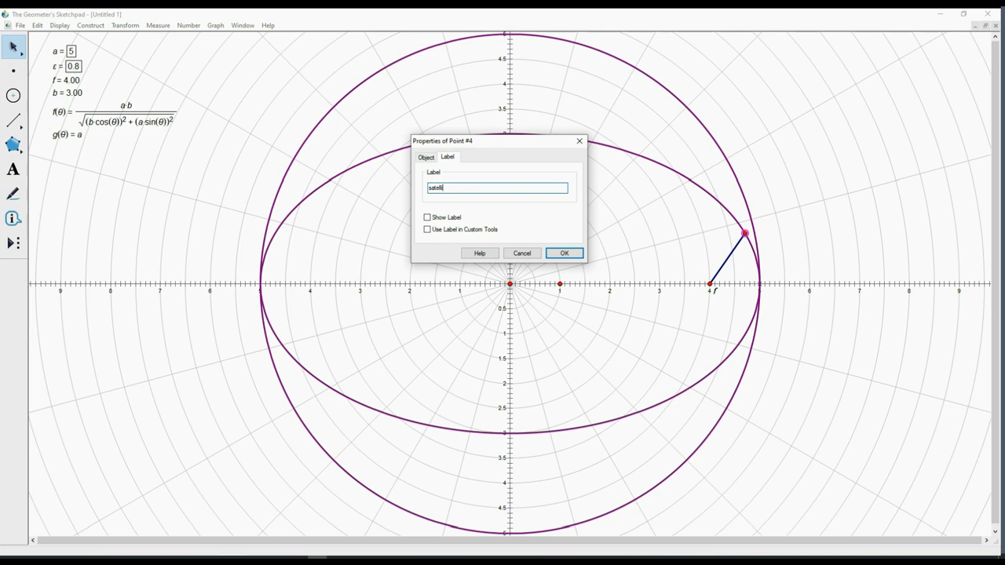
pyautogui.click(429, 219)
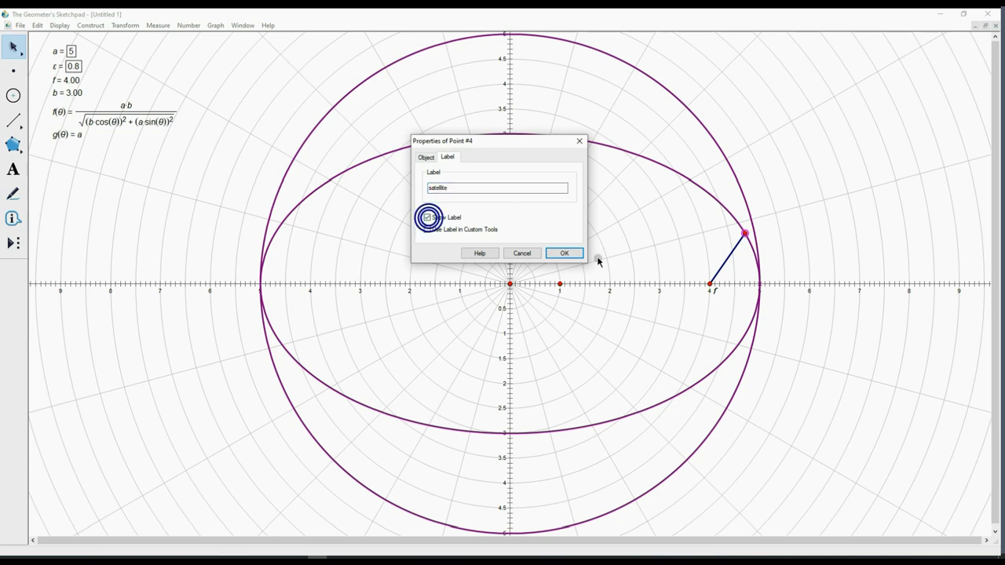
pyautogui.click(560, 252)
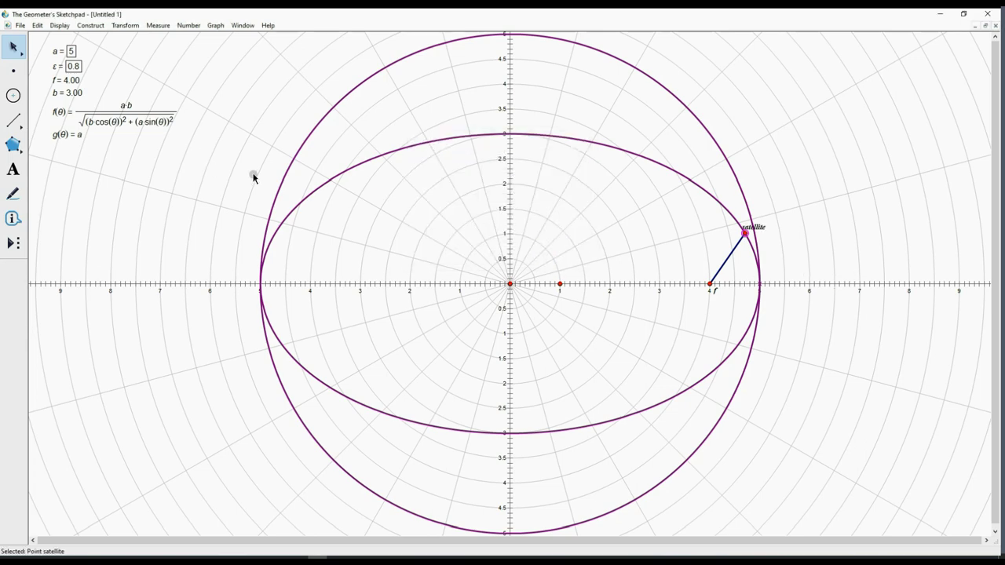
pyautogui.click(13, 193)
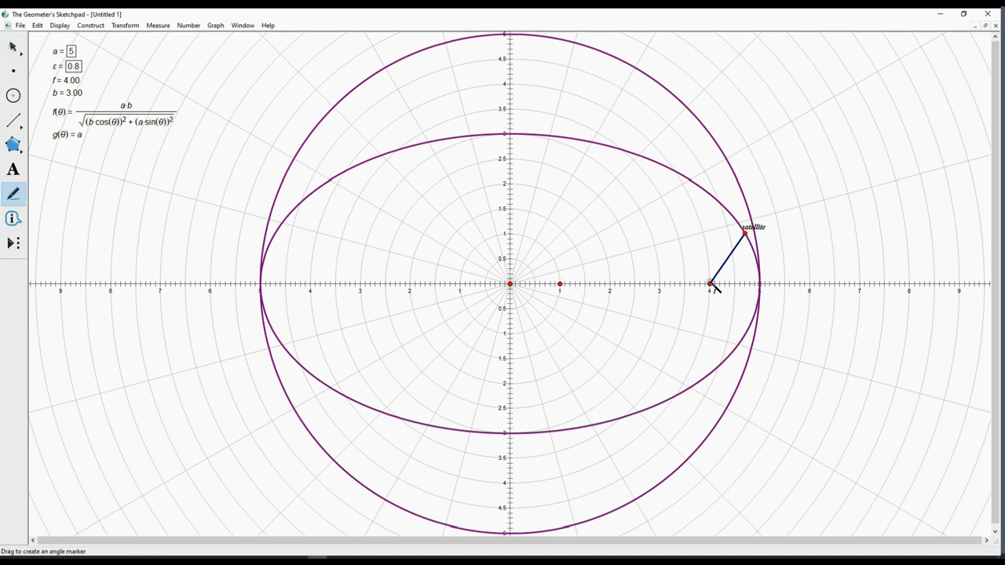
# Mark the angle at focus f and show its label θ.
pyautogui.click(710, 282)
pyautogui.click(13, 47)
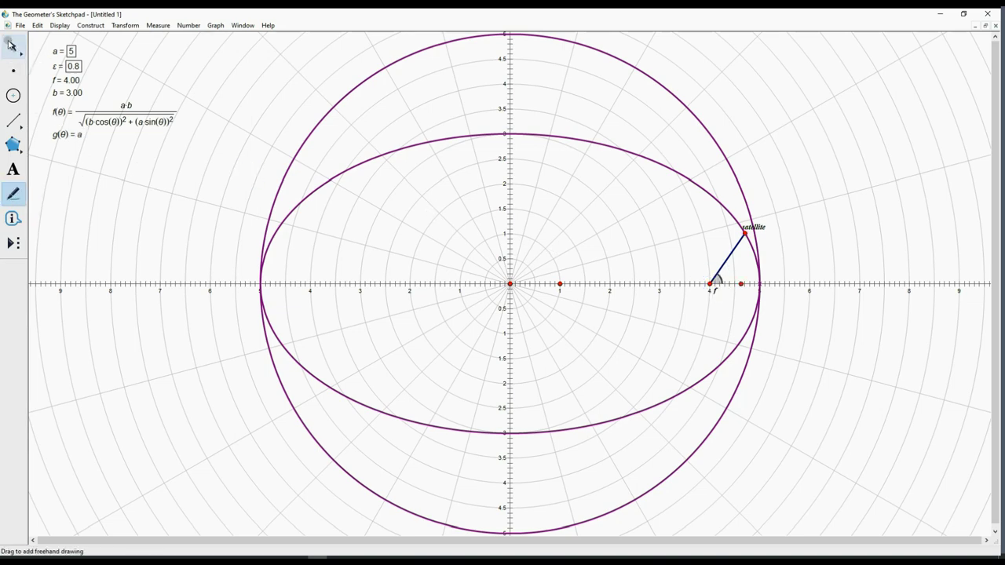
pyautogui.rightClick(717, 279)
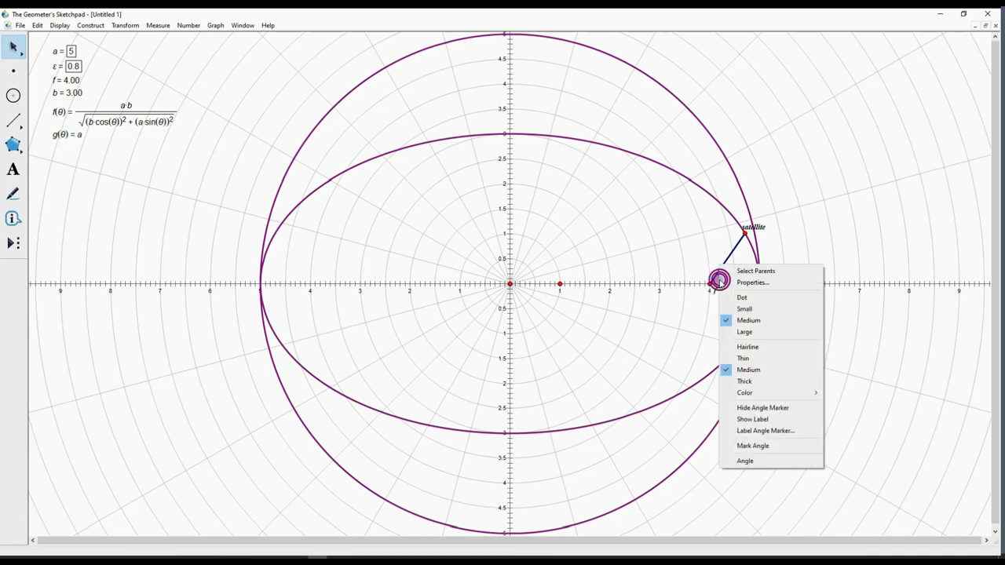
pyautogui.click(751, 283)
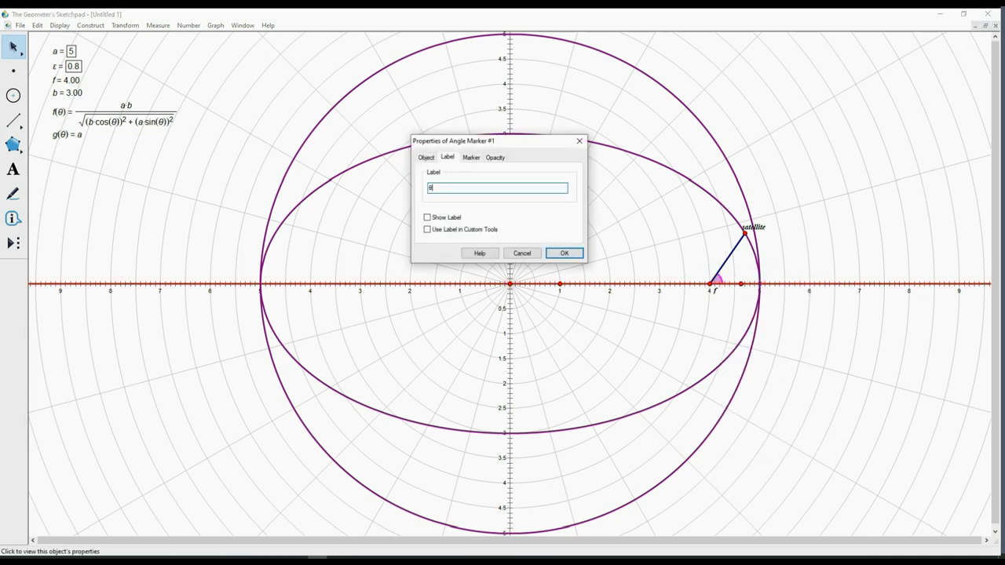
pyautogui.click(428, 217)
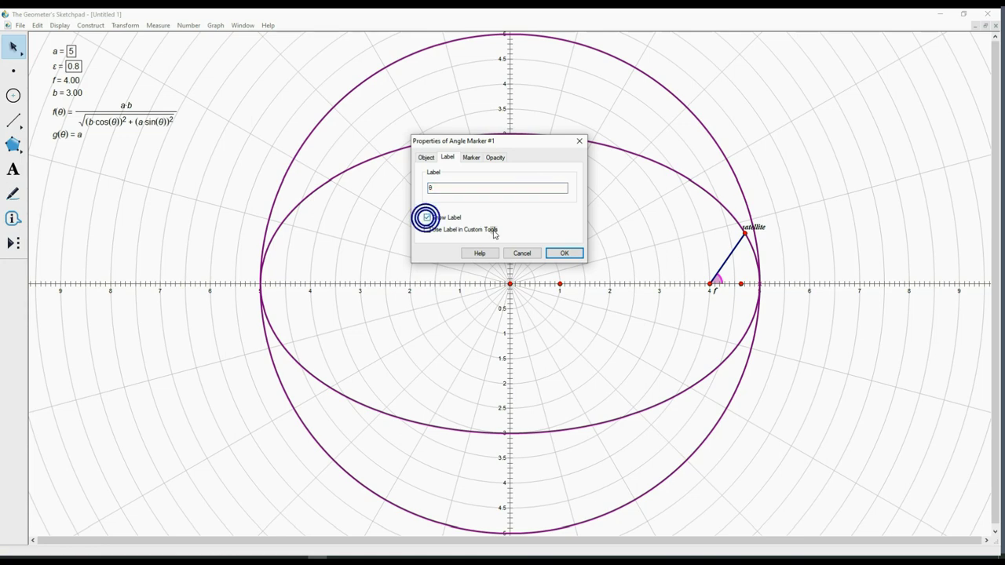
pyautogui.click(562, 253)
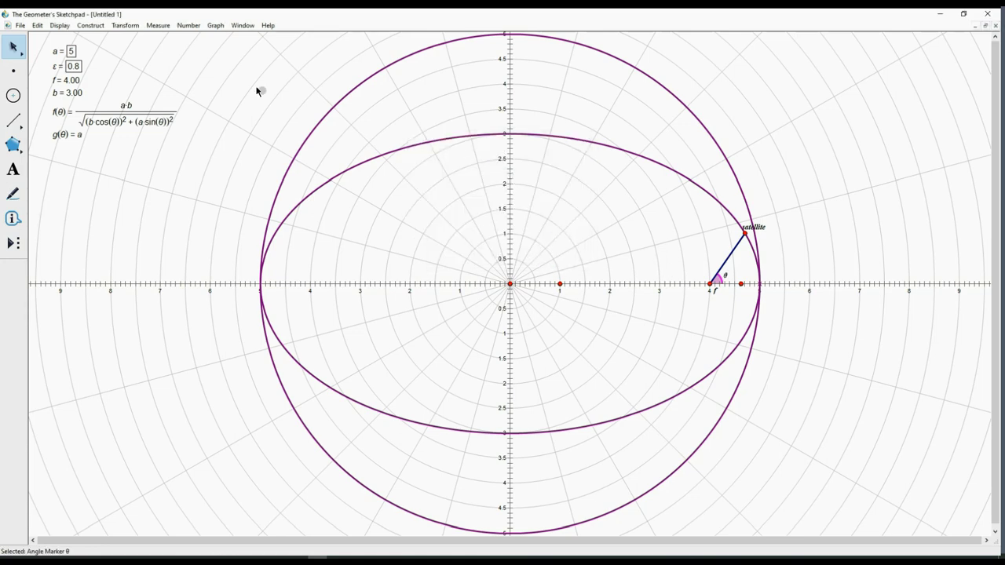
# Measure the marked angle θ (0.96 radians) and place the measurement below g(θ).
pyautogui.click(158, 25)
pyautogui.click(162, 83)
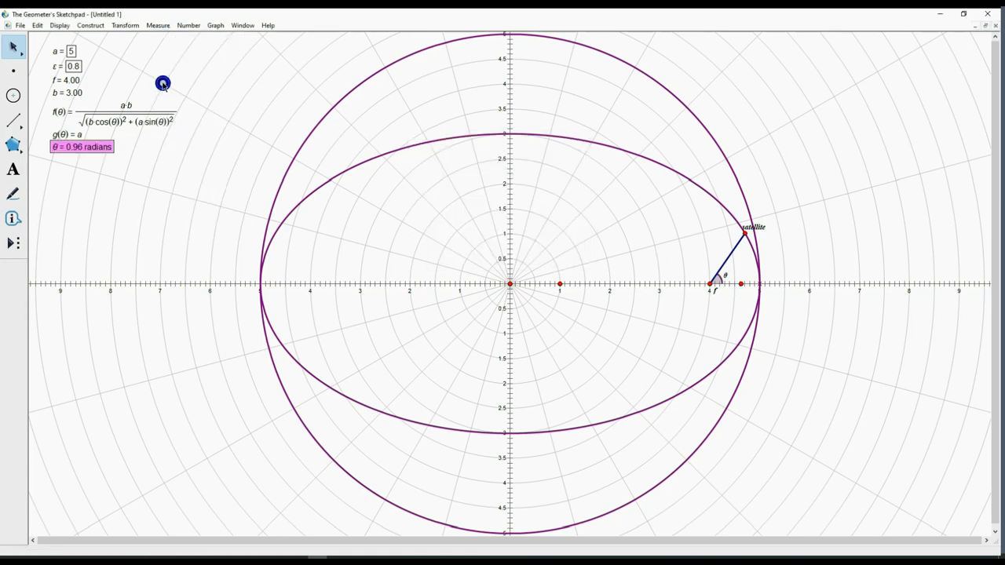
pyautogui.moveTo(80, 146); pyautogui.dragTo(82, 151)
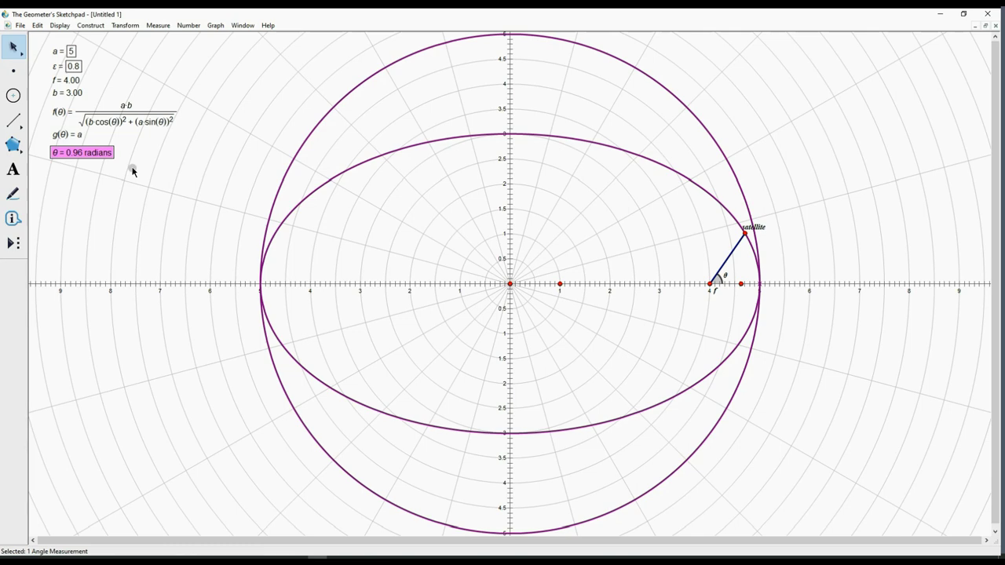
# Start a new calculation 2·tan⁻¹(√((1−ε)/ with the arctangent, square root and ε numerator.
pyautogui.click(132, 171)
pyautogui.click(188, 25)
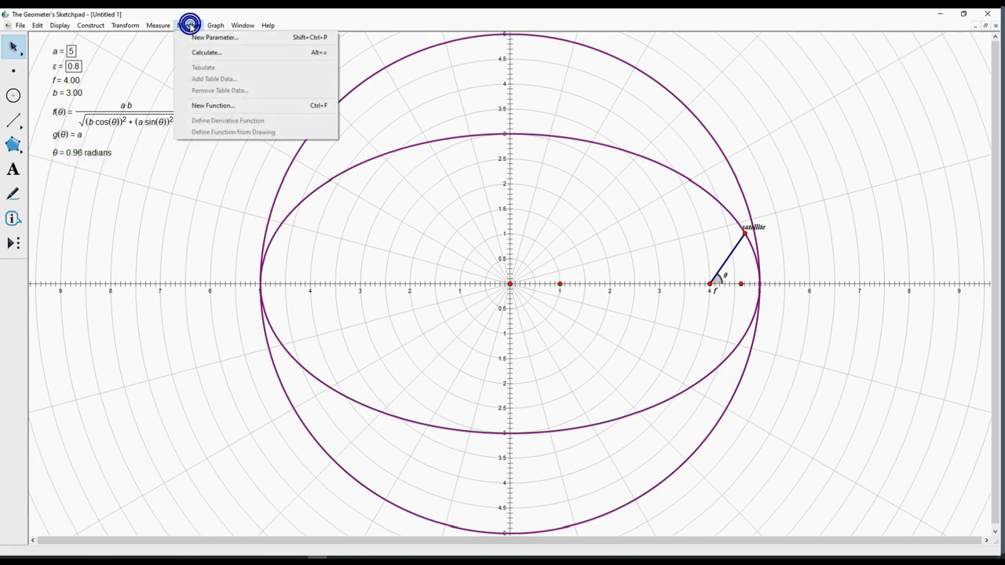
pyautogui.click(198, 53)
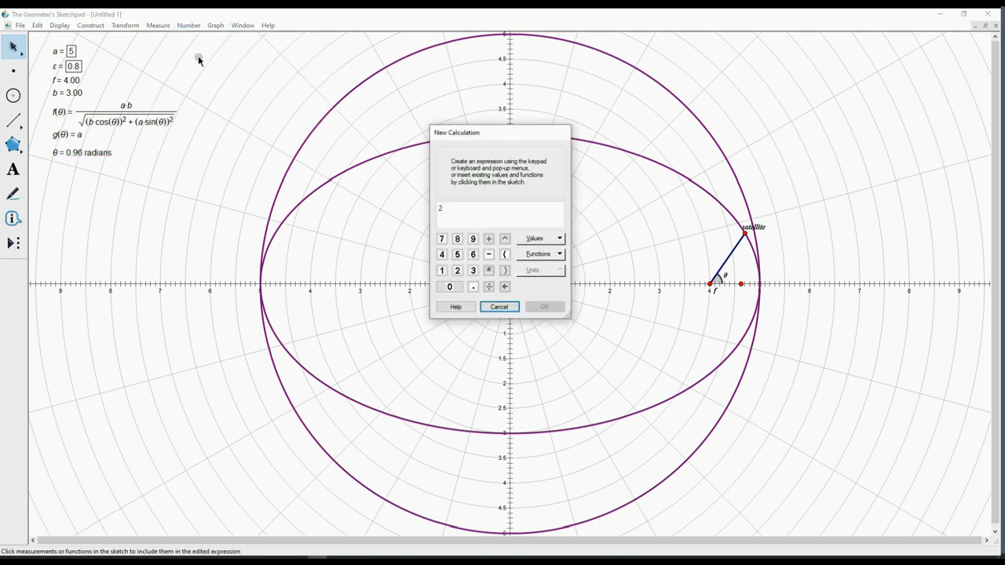
pyautogui.write('2')
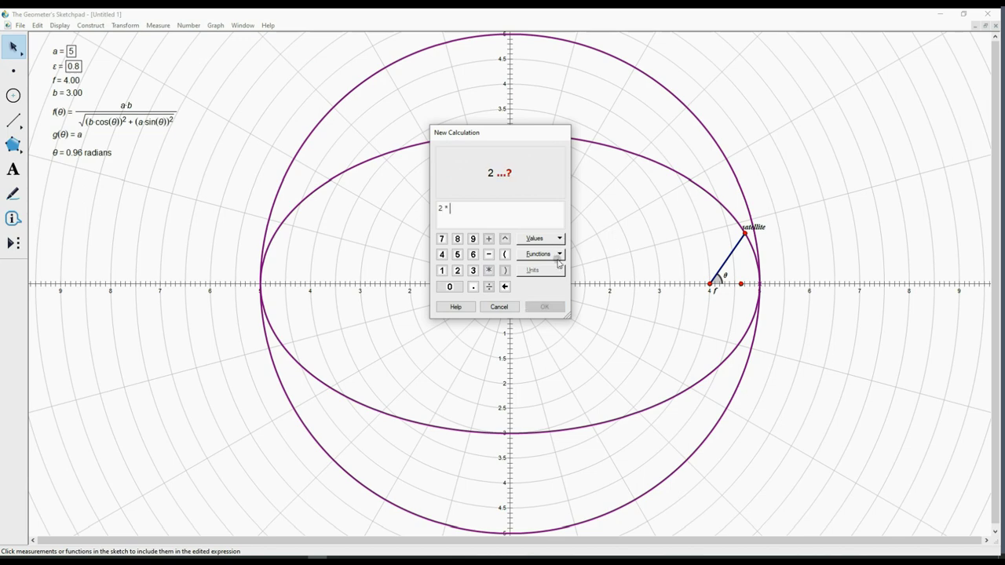
pyautogui.click(558, 255)
pyautogui.click(549, 317)
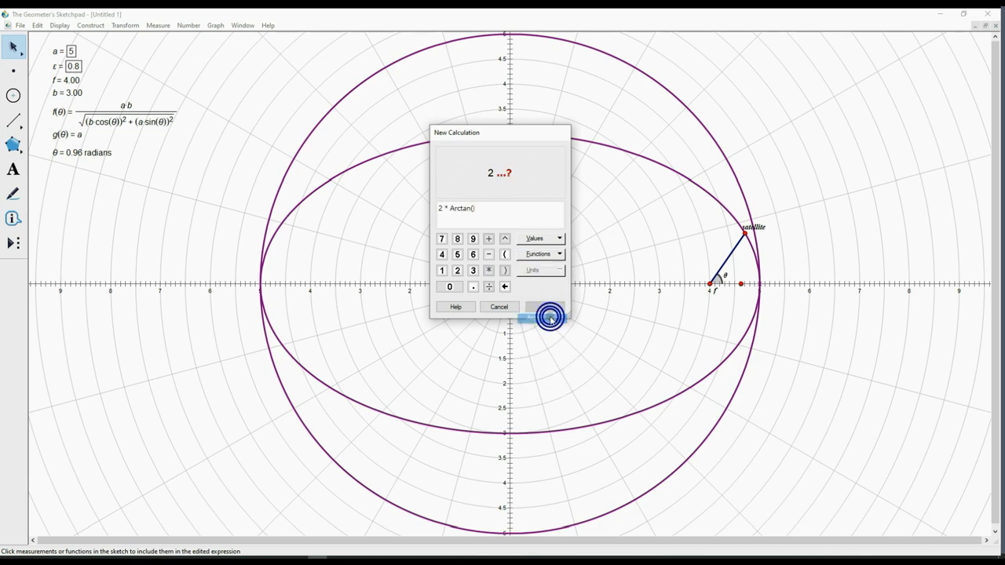
pyautogui.click(559, 253)
pyautogui.click(539, 342)
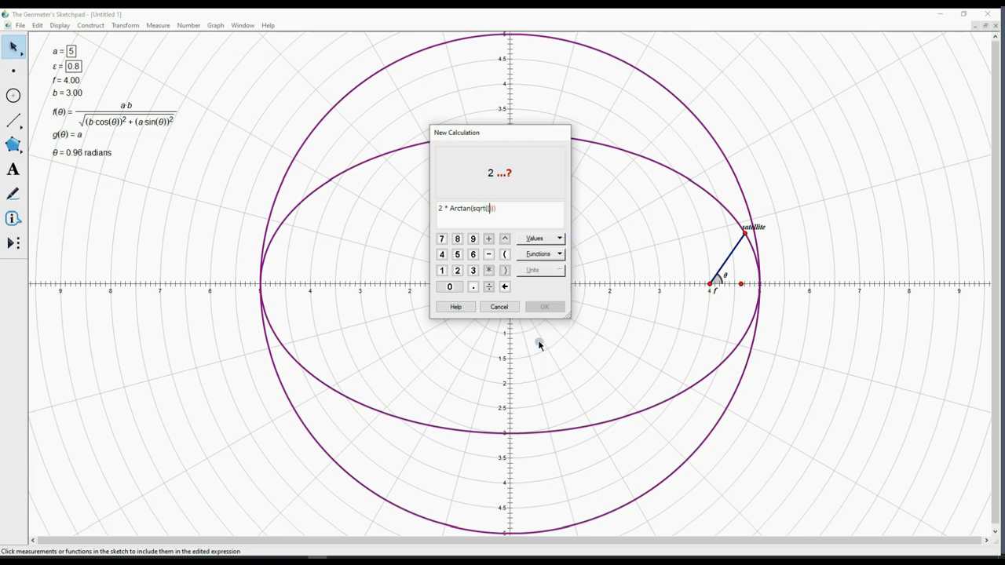
pyautogui.write('(1 -')
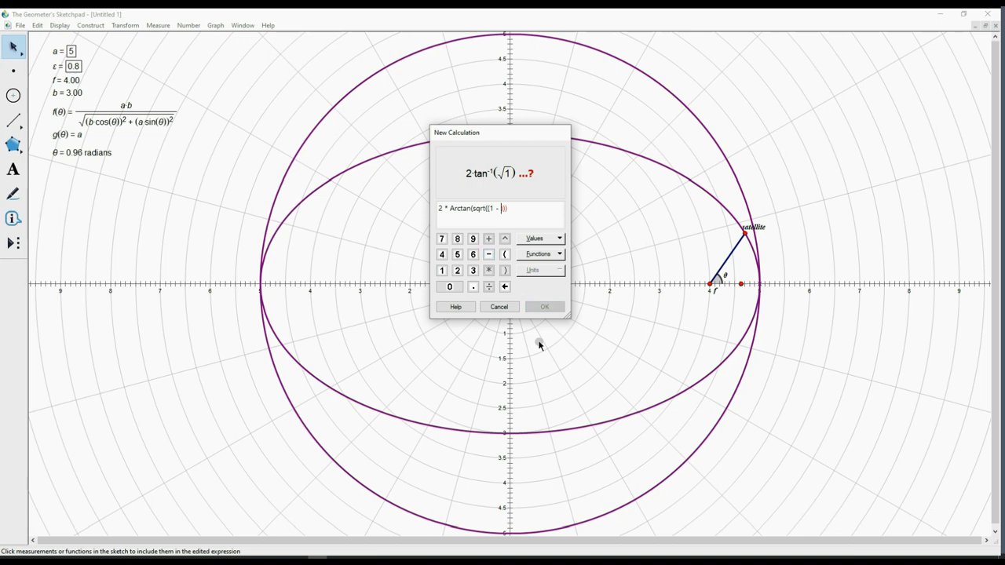
pyautogui.click(73, 67)
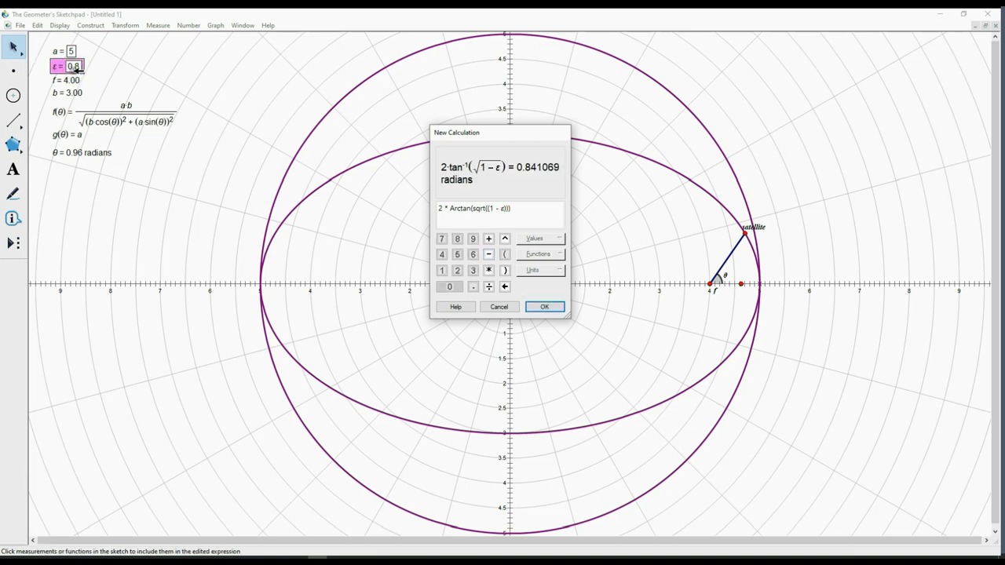
pyautogui.write('/')
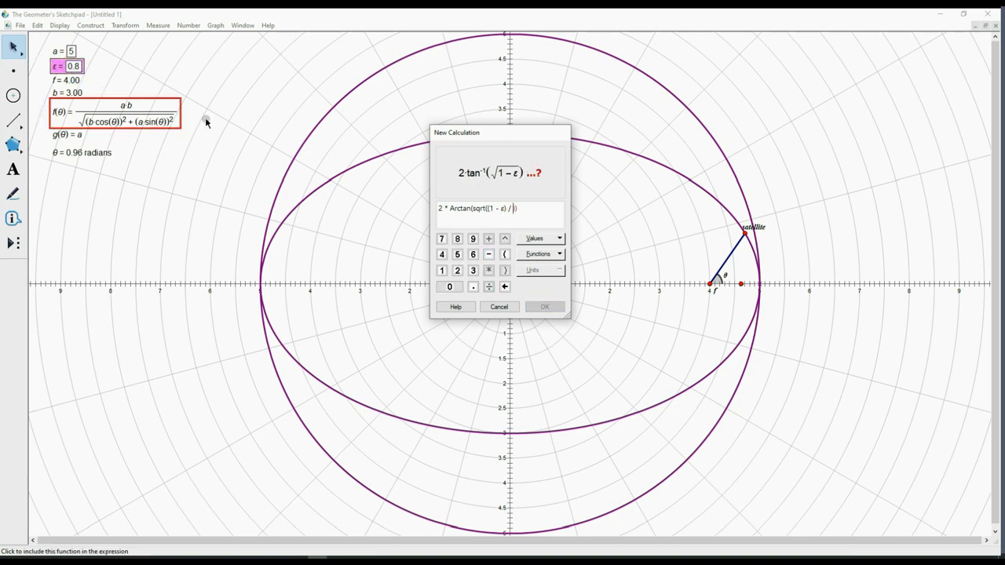
# Finish the expression with the (1+ε) denominator and tan(θ/2), giving 0.35 radians.
pyautogui.click(506, 255)
pyautogui.write('1 ')
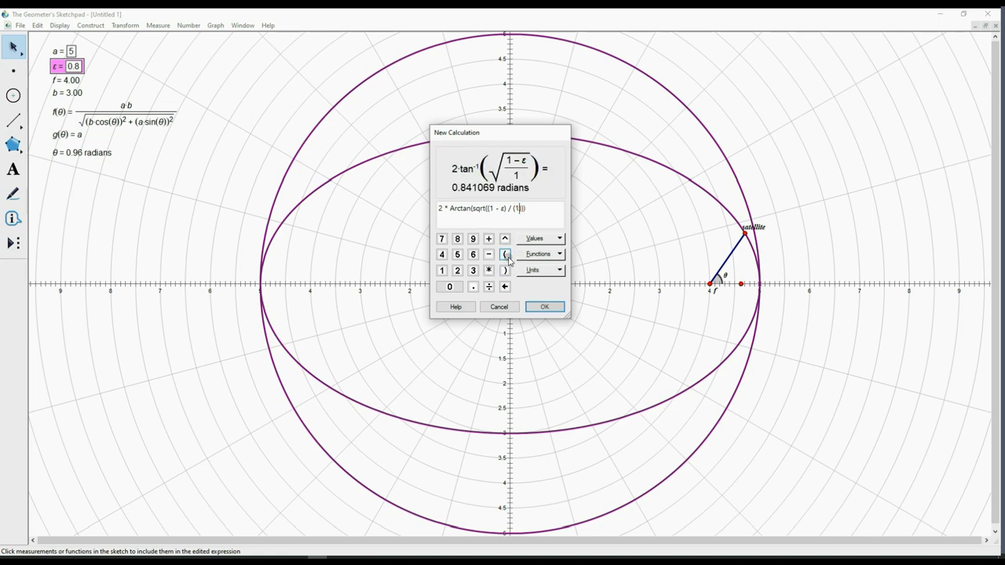
pyautogui.write('+')
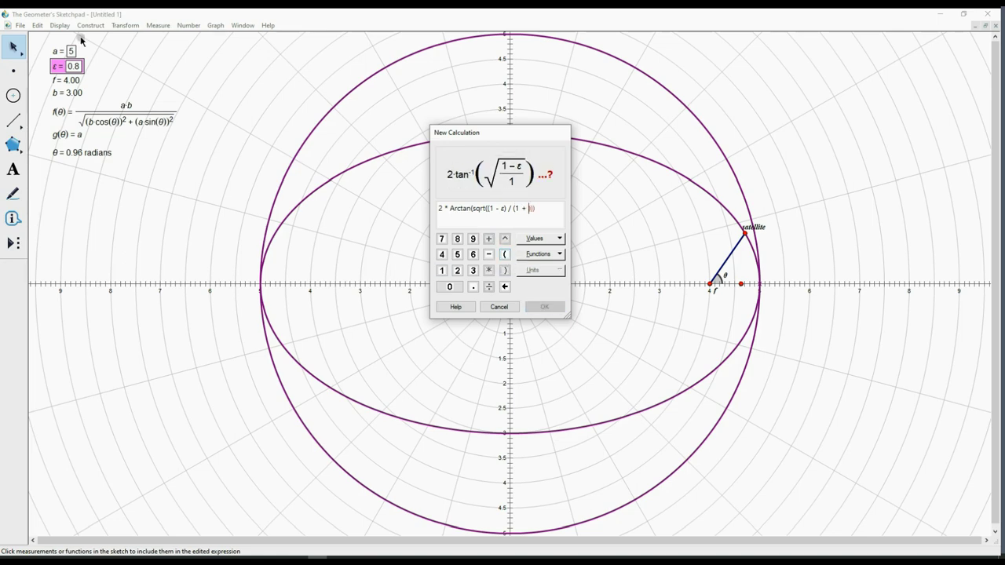
pyautogui.click(66, 66)
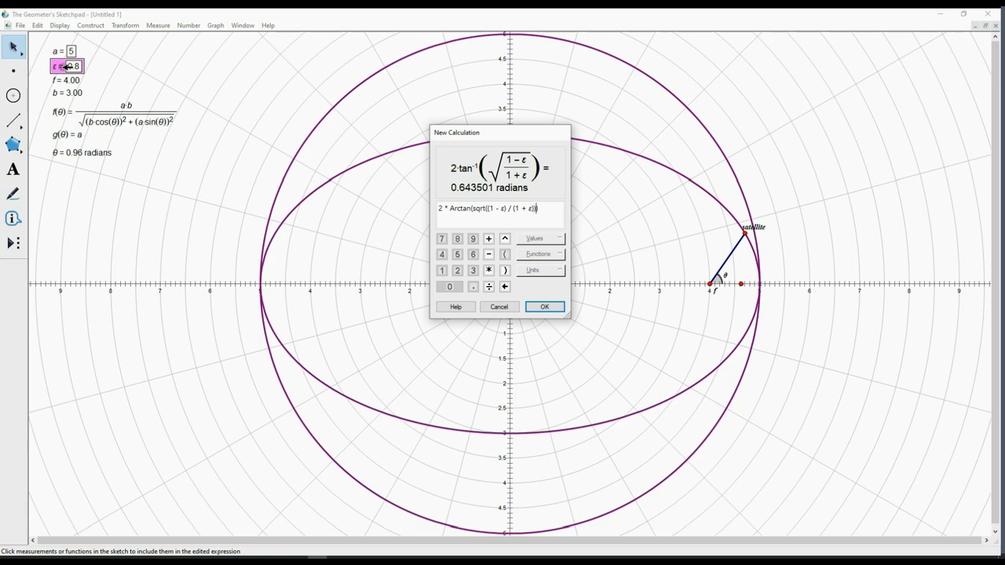
pyautogui.write('*')
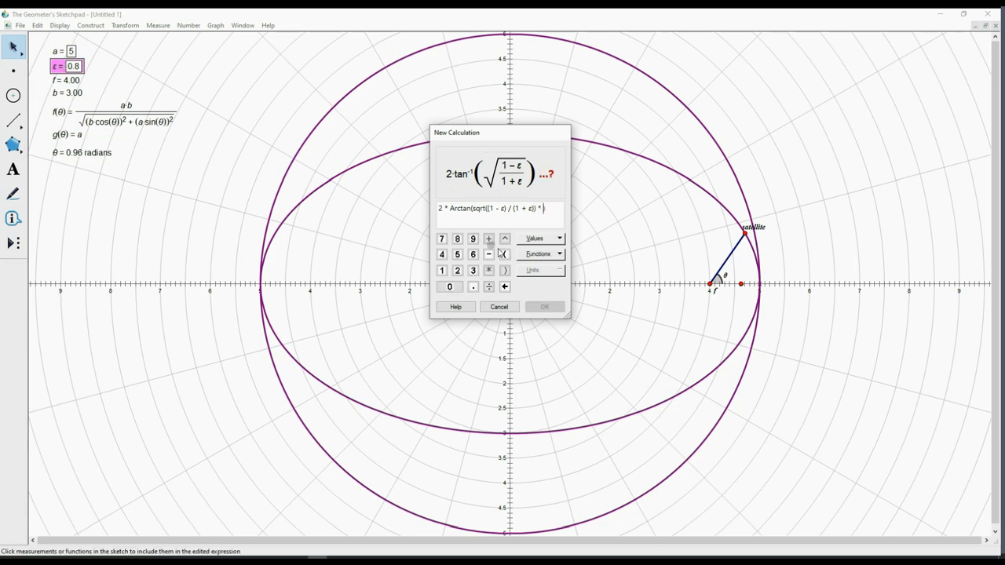
pyautogui.click(559, 254)
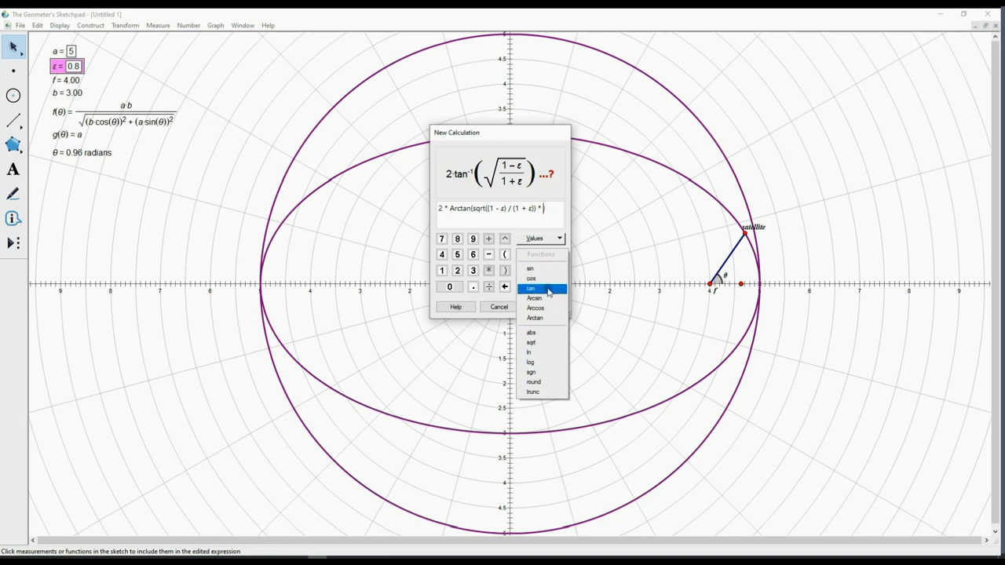
pyautogui.click(548, 288)
pyautogui.click(74, 154)
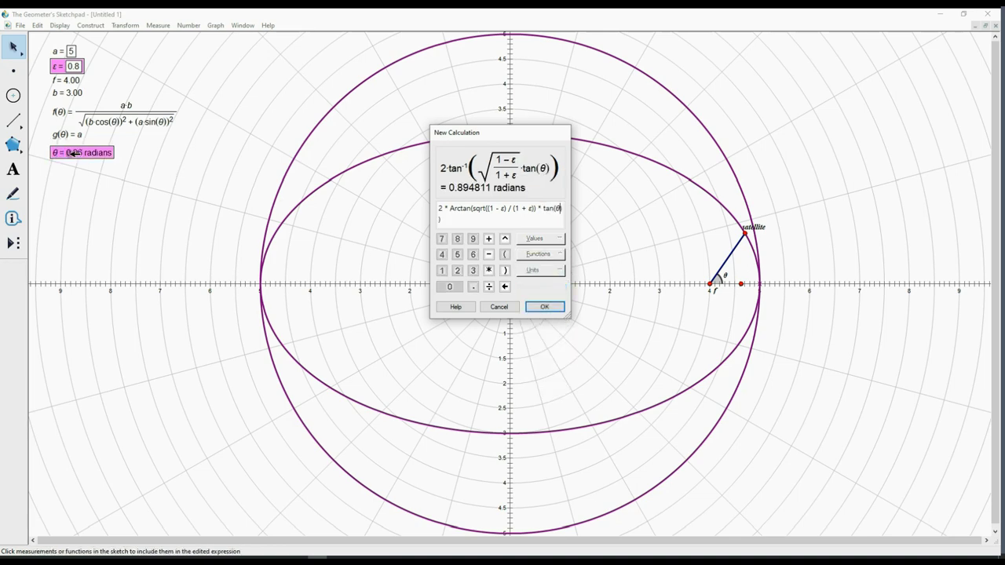
pyautogui.write('/2')
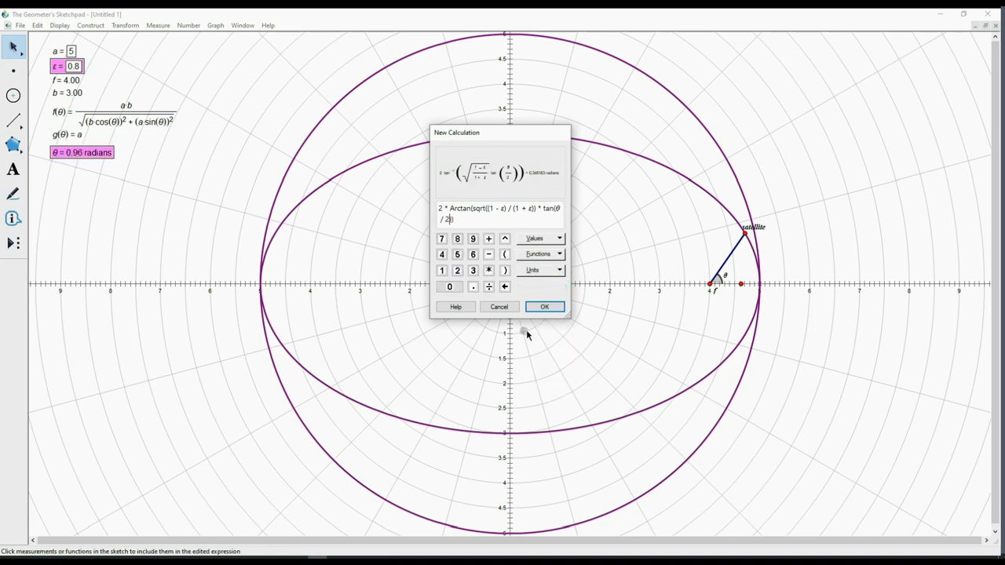
pyautogui.click(544, 307)
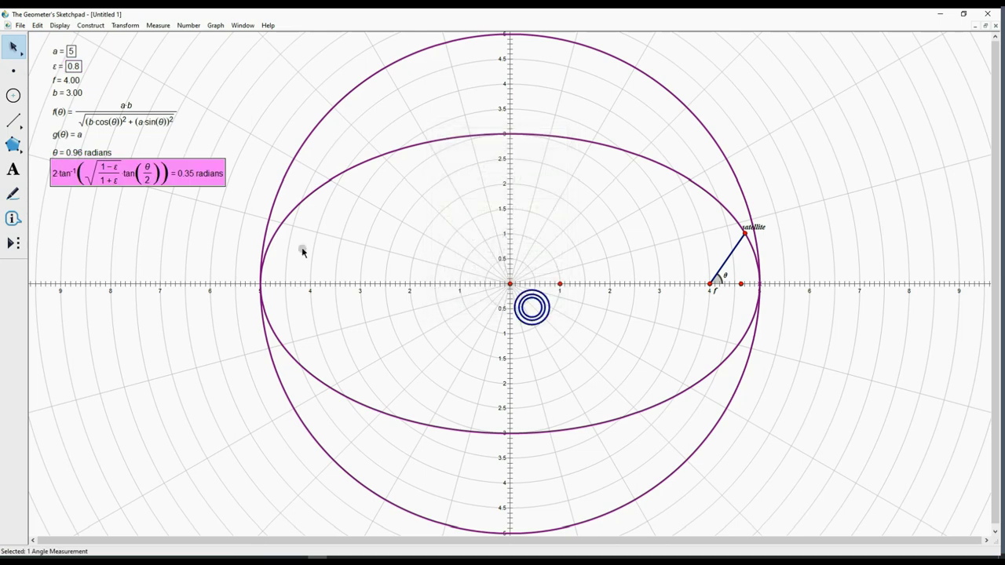
# Add a copy of the tan⁻¹ result labelled E and place it under the formula.
pyautogui.click(187, 25)
pyautogui.click(202, 49)
pyautogui.click(165, 172)
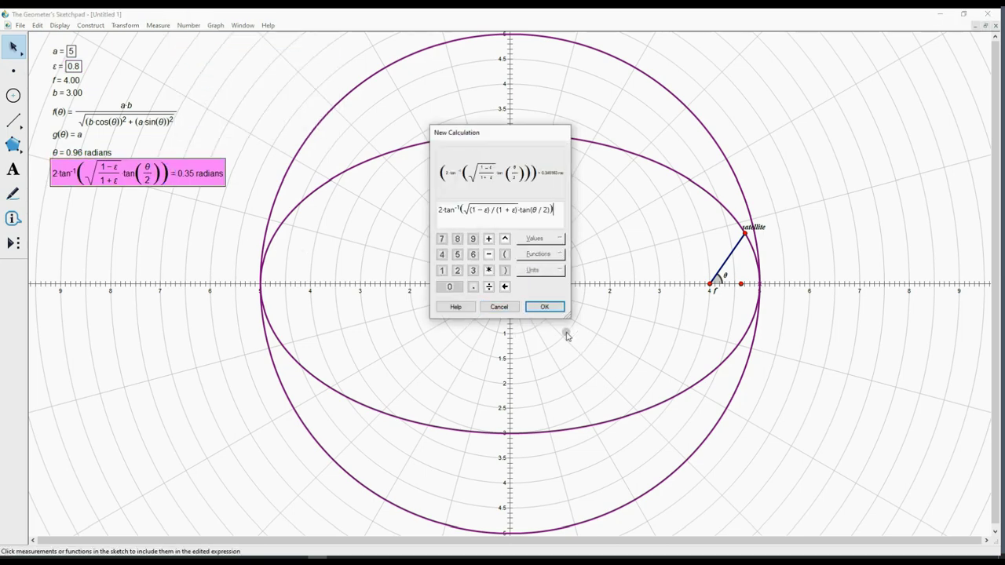
pyautogui.click(544, 307)
pyautogui.rightClick(135, 201)
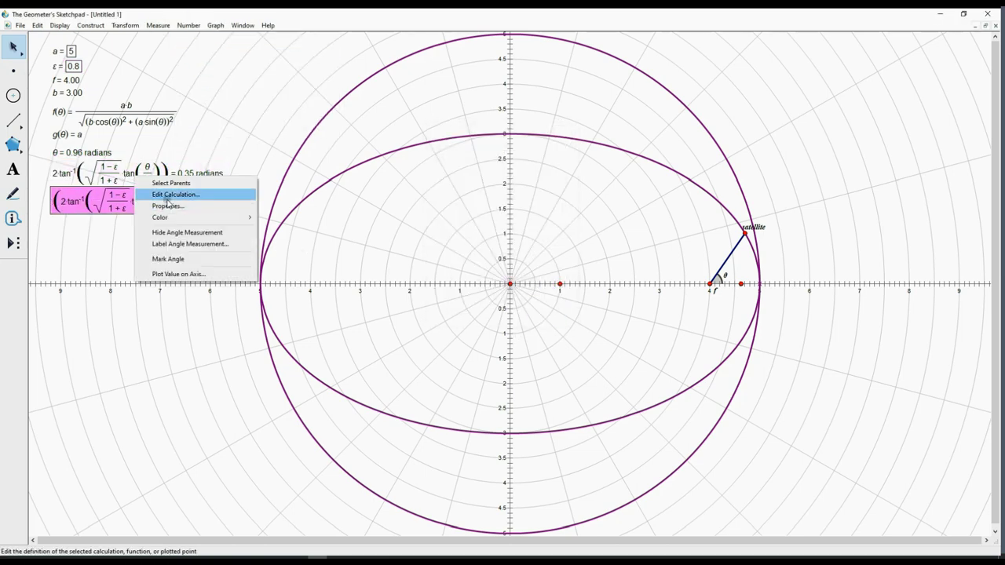
pyautogui.click(167, 206)
pyautogui.write('E')
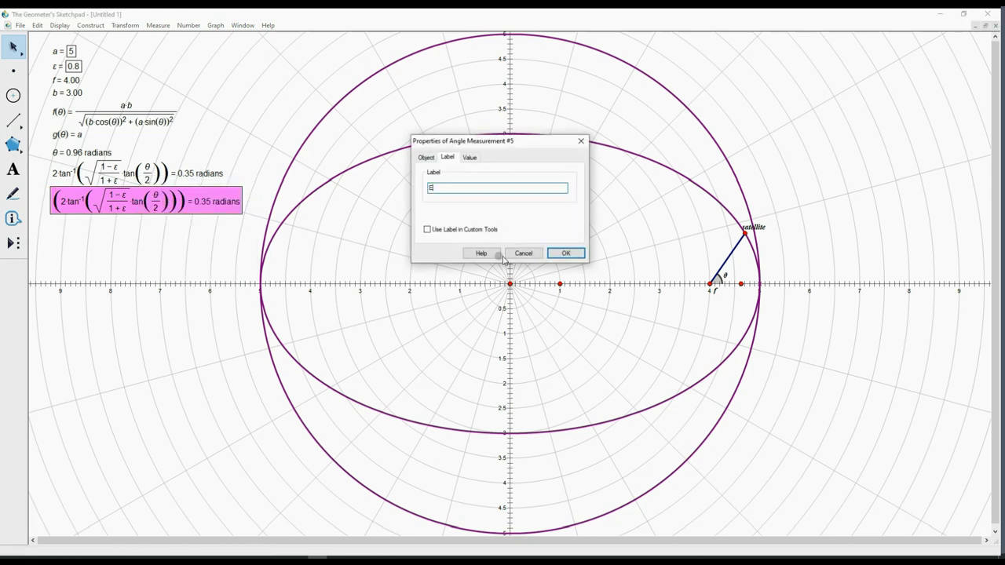
pyautogui.click(565, 253)
pyautogui.moveTo(101, 193); pyautogui.dragTo(196, 198)
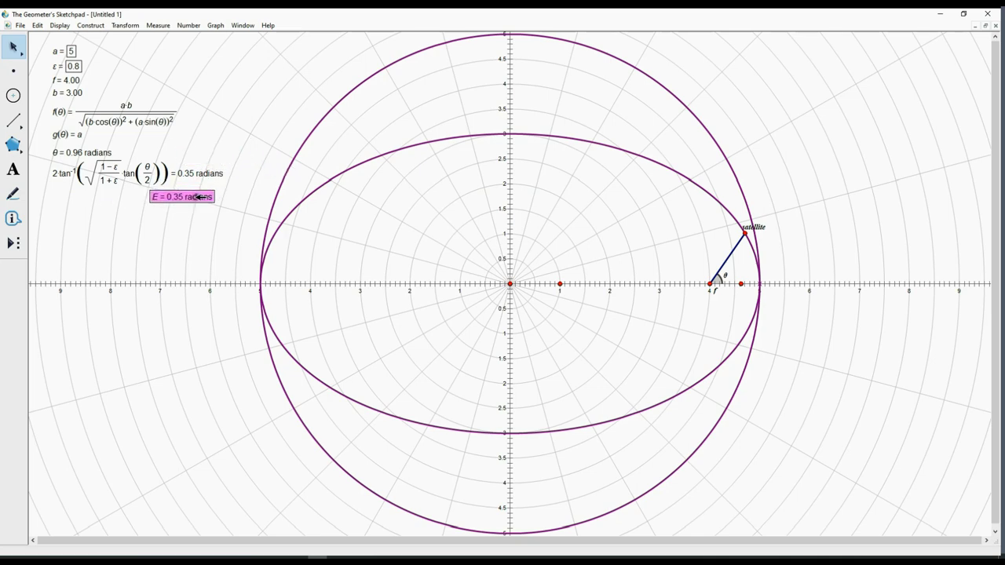
pyautogui.click(178, 233)
# Calculate E − ε·sin(E) × 1 radian and place it just below E.
pyautogui.click(188, 25)
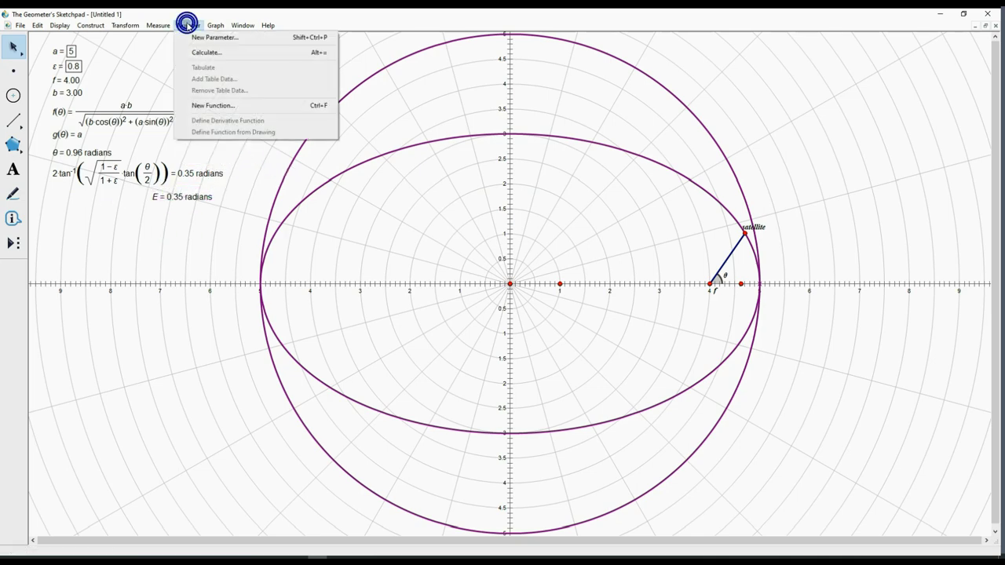
pyautogui.click(195, 52)
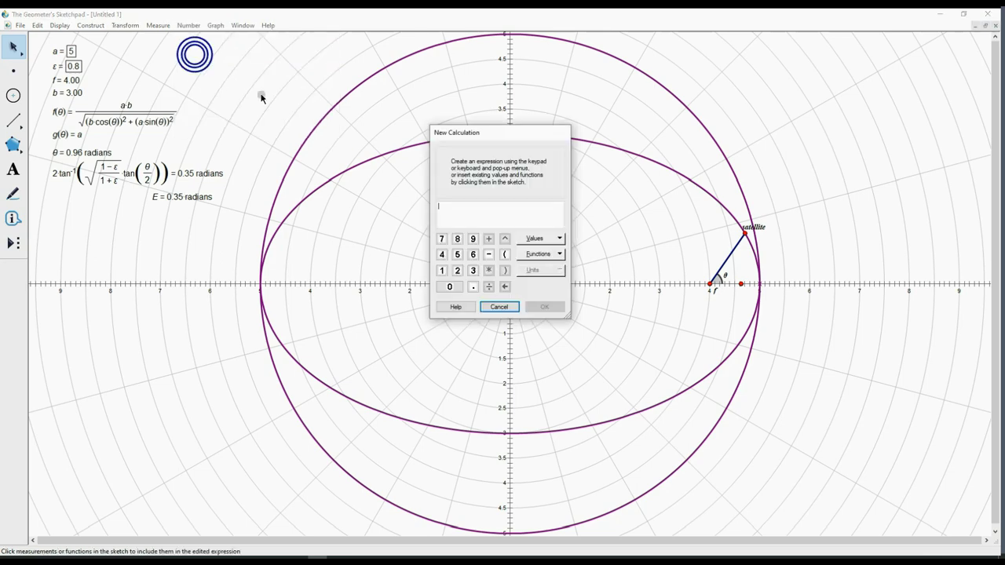
pyautogui.click(202, 198)
pyautogui.write('-')
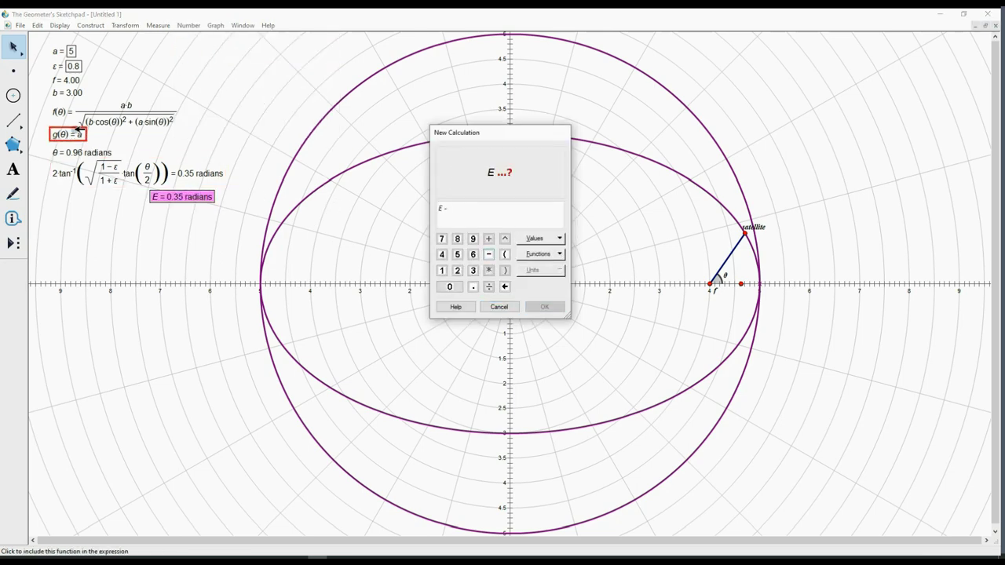
pyautogui.click(62, 68)
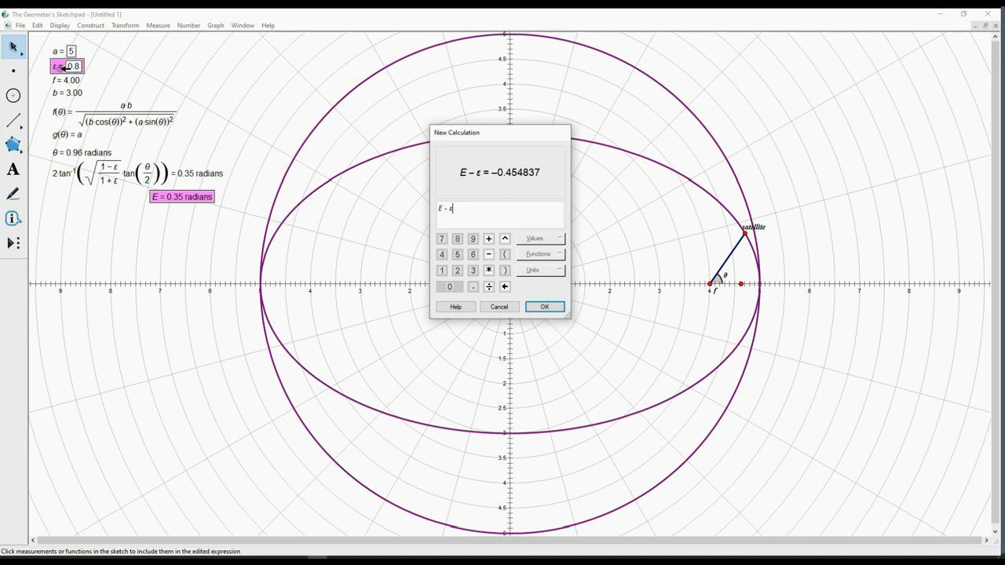
pyautogui.write('*')
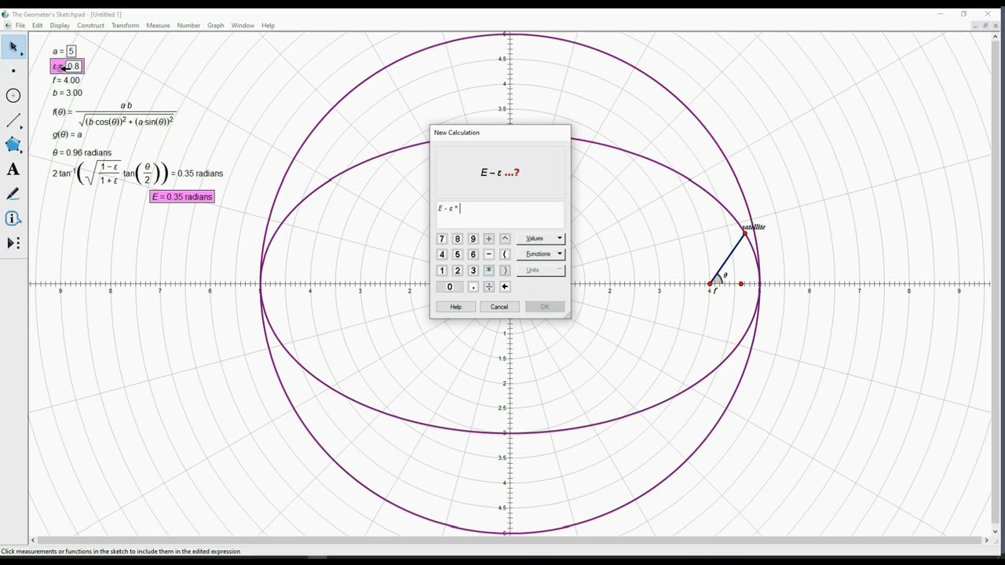
pyautogui.click(551, 255)
pyautogui.click(547, 266)
pyautogui.click(178, 196)
pyautogui.click(496, 208)
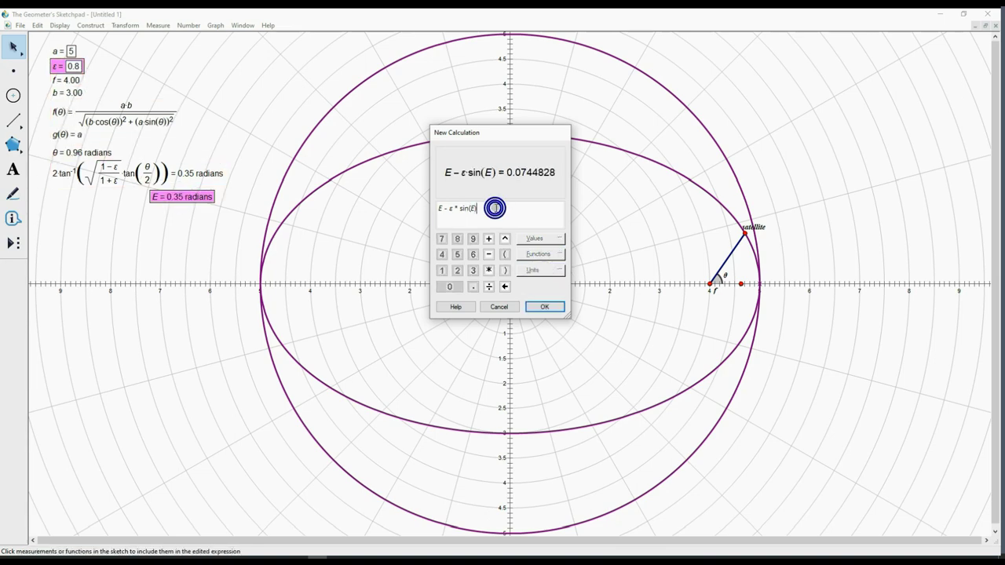
pyautogui.write('* 1')
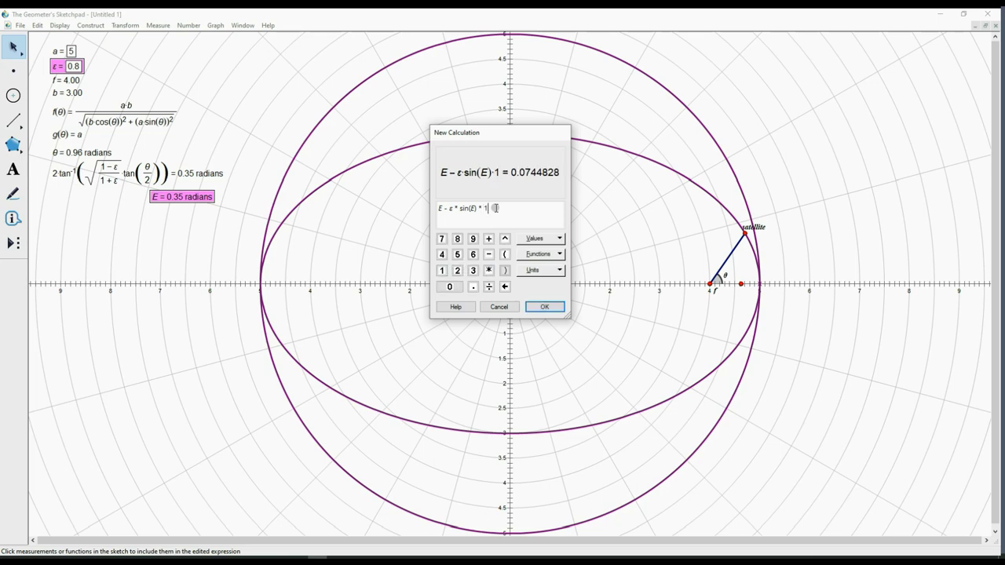
pyautogui.click(554, 270)
pyautogui.click(542, 320)
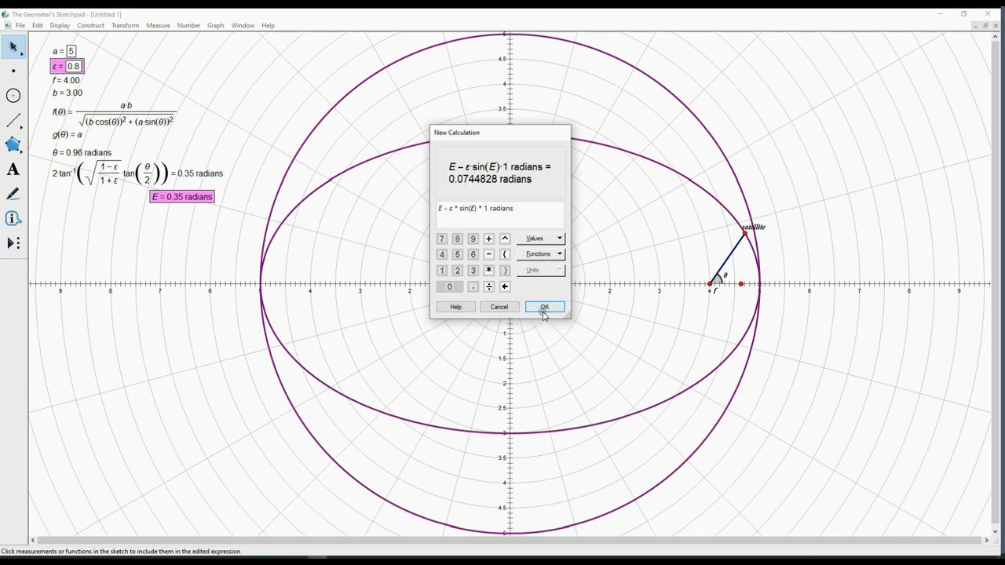
pyautogui.click(544, 311)
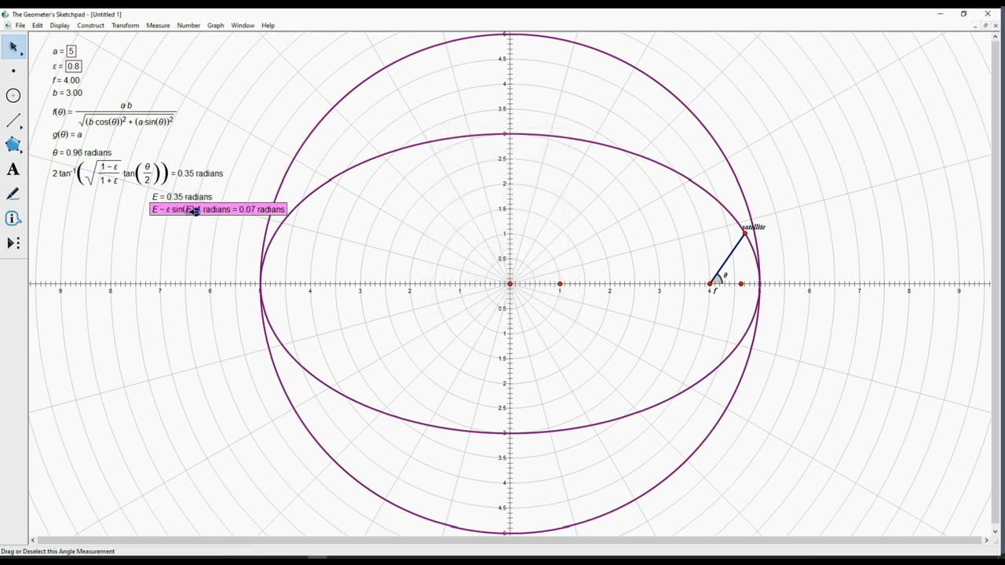
pyautogui.moveTo(195, 206); pyautogui.dragTo(94, 214)
# Add a copy of E − ε·sin(E) labelled M, placed under the E calculation.
pyautogui.click(183, 25)
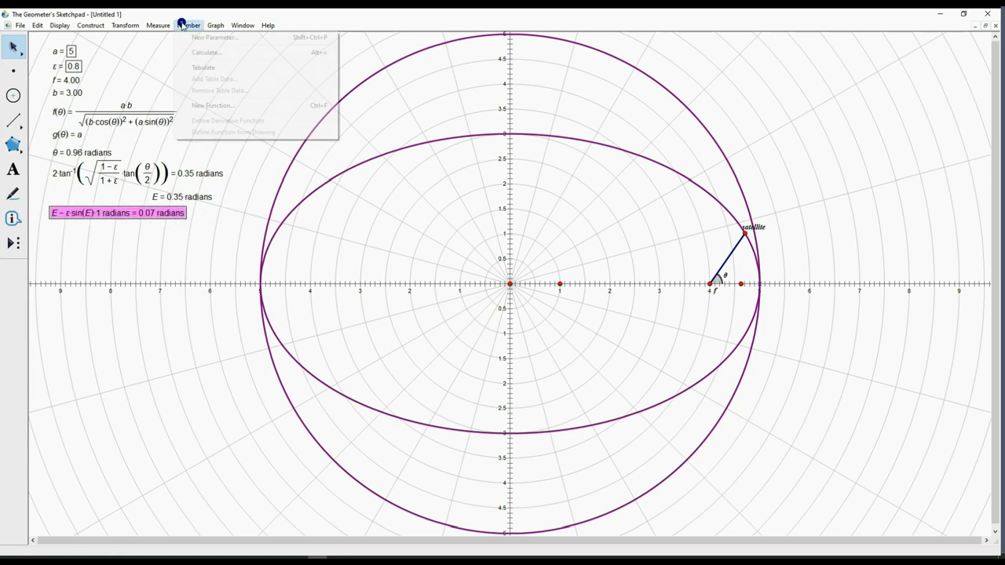
pyautogui.click(197, 53)
pyautogui.click(146, 214)
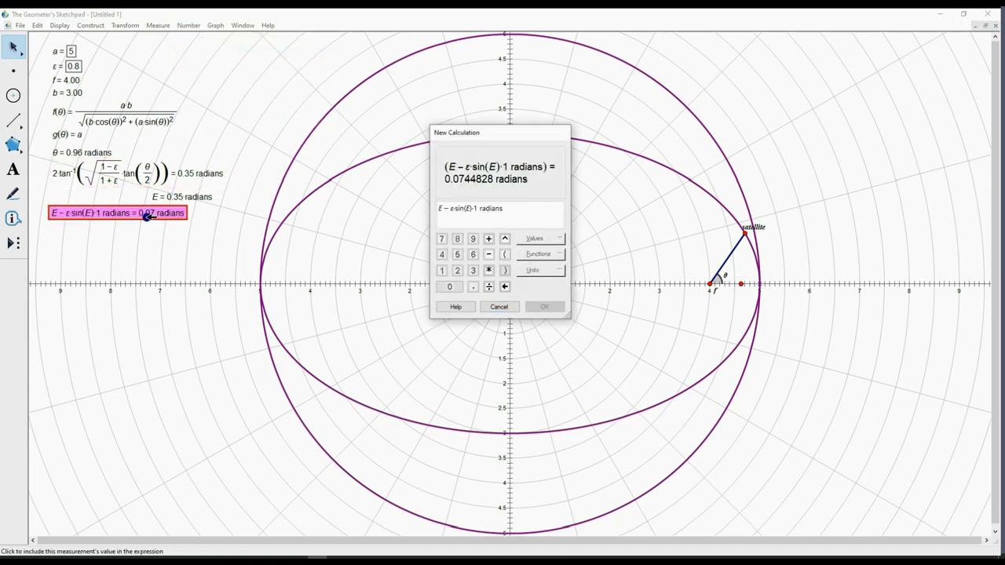
pyautogui.click(544, 306)
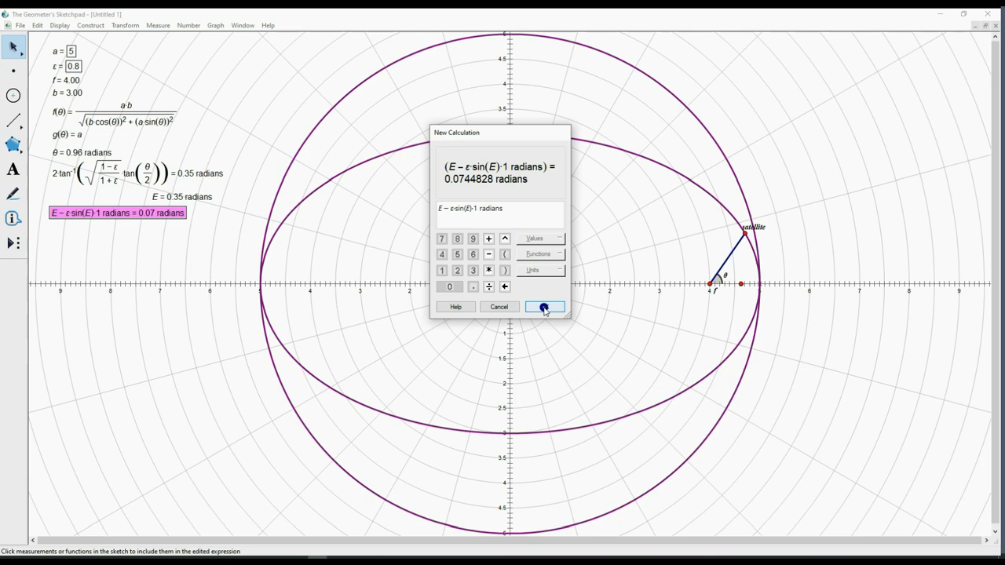
pyautogui.rightClick(118, 226)
pyautogui.click(128, 233)
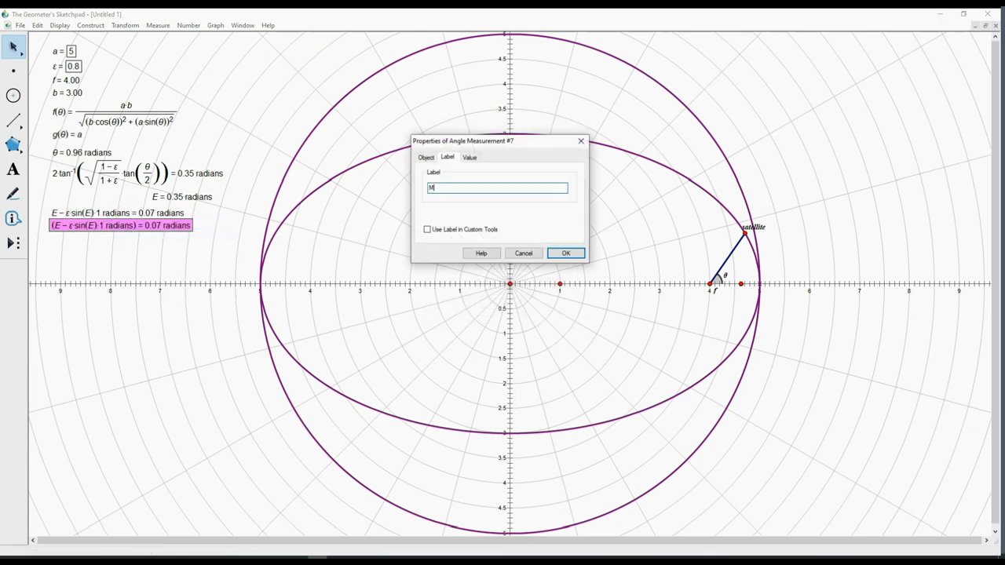
pyautogui.click(565, 254)
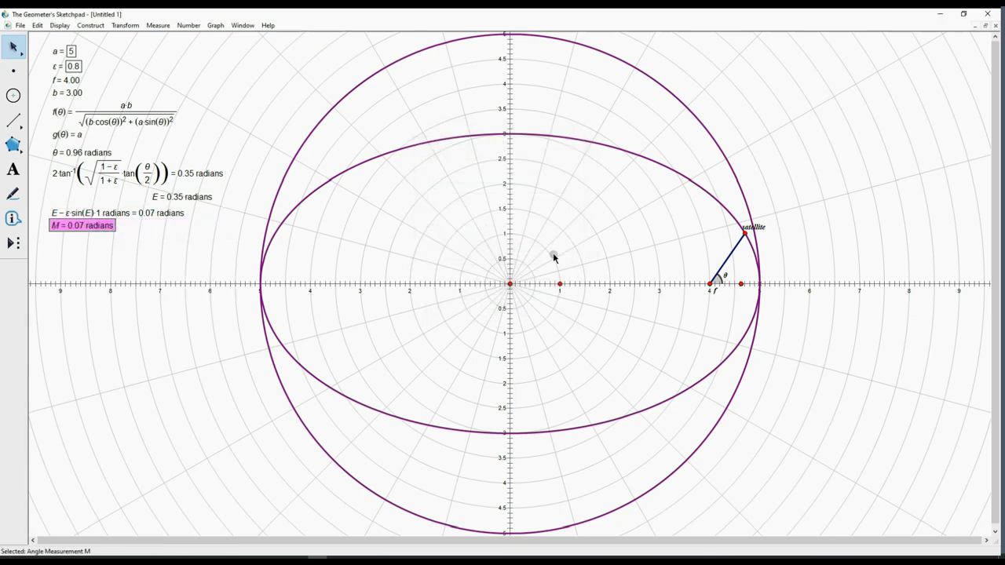
pyautogui.moveTo(89, 222); pyautogui.dragTo(161, 228)
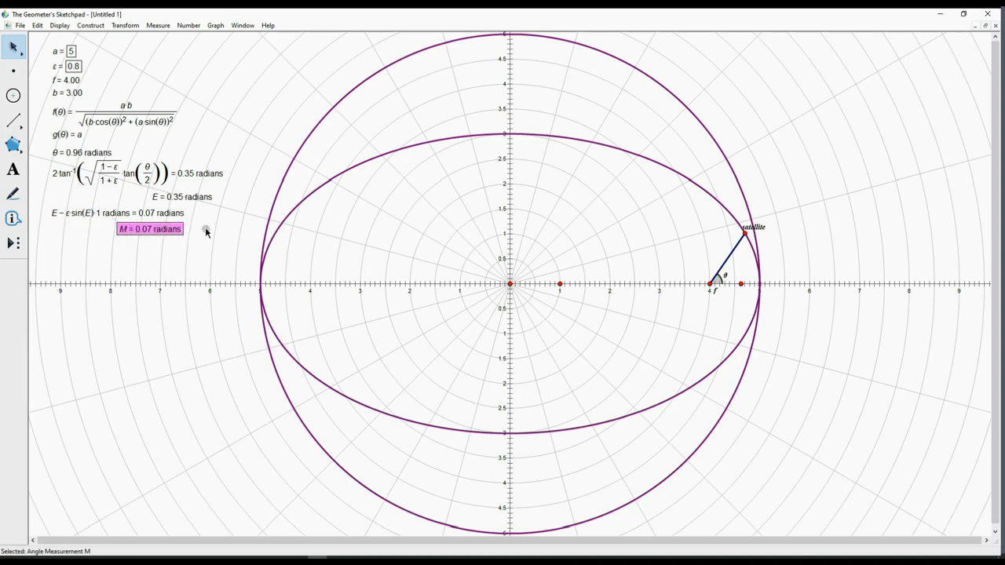
pyautogui.click(206, 231)
# Plot the polar point (a, M) on the large circle.
pyautogui.click(215, 24)
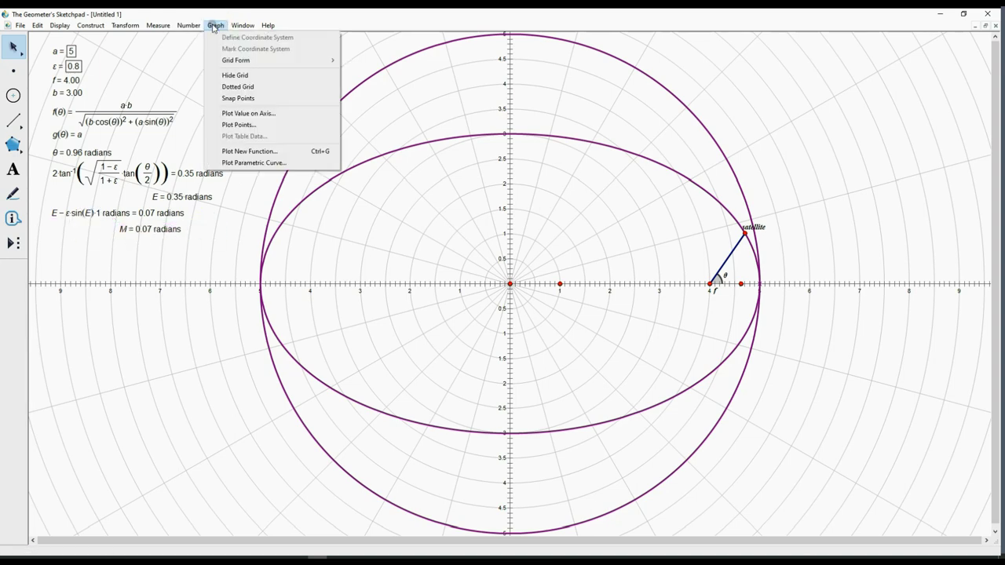
pyautogui.click(237, 125)
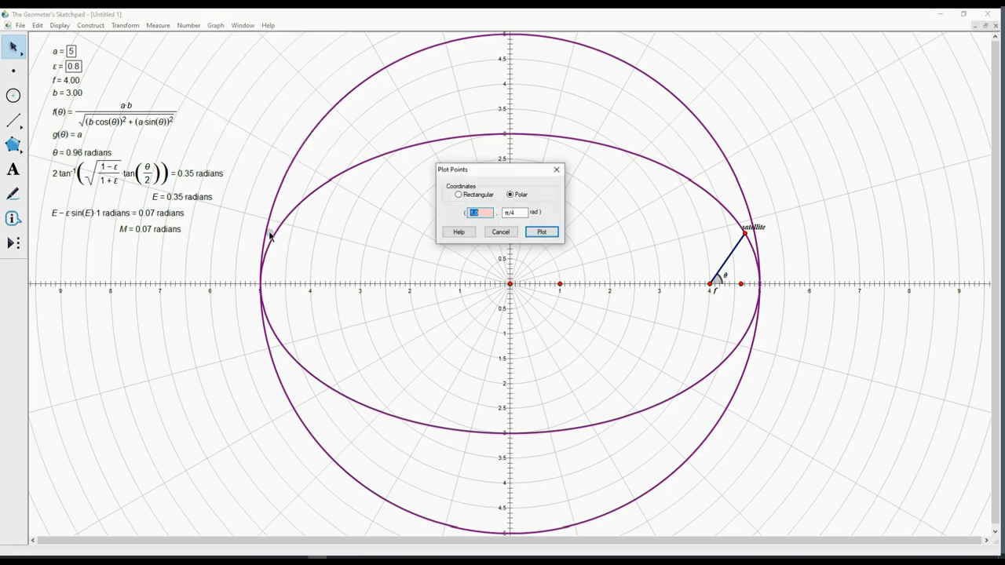
pyautogui.click(62, 52)
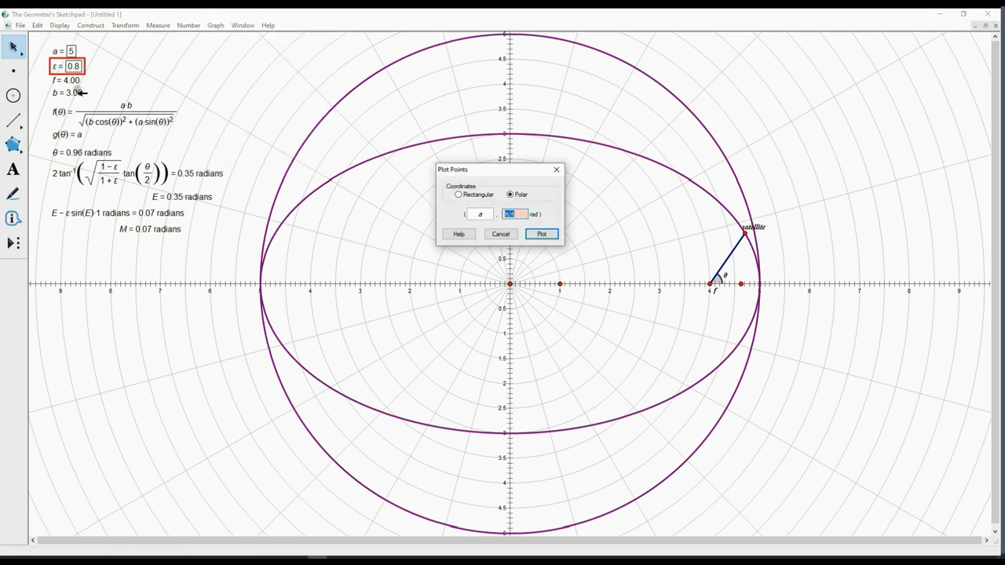
pyautogui.click(133, 231)
pyautogui.click(543, 234)
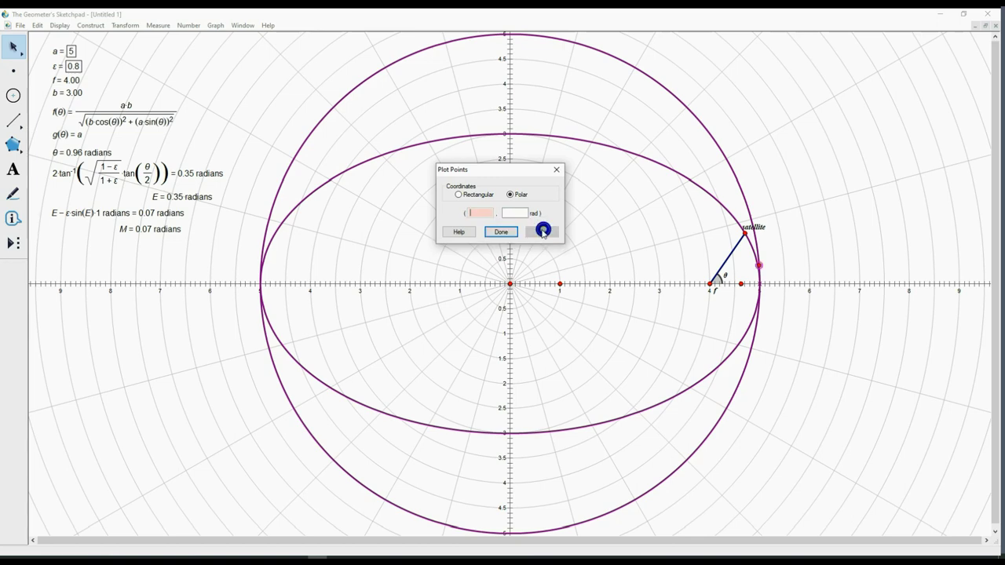
pyautogui.click(493, 235)
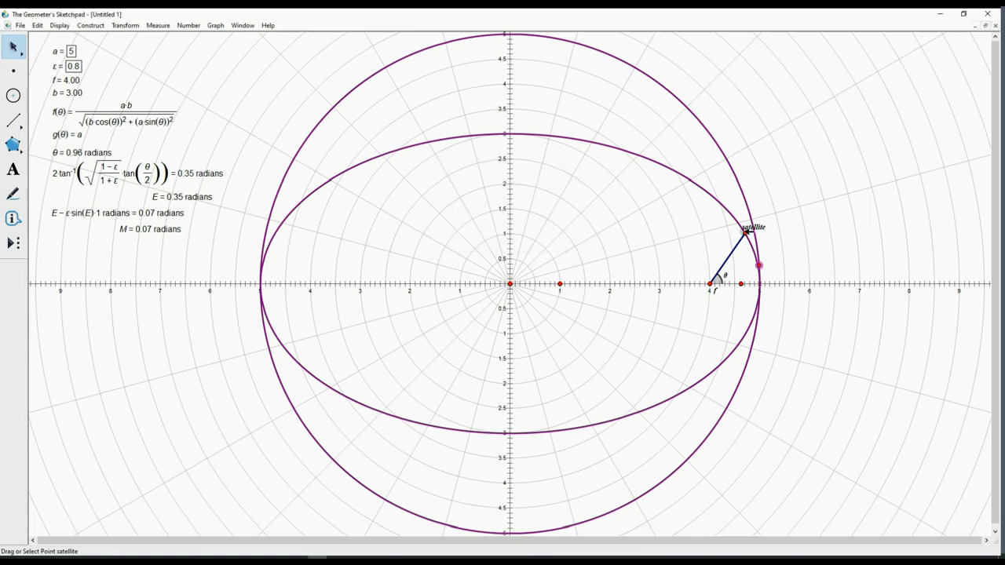
pyautogui.moveTo(745, 233); pyautogui.dragTo(621, 185)
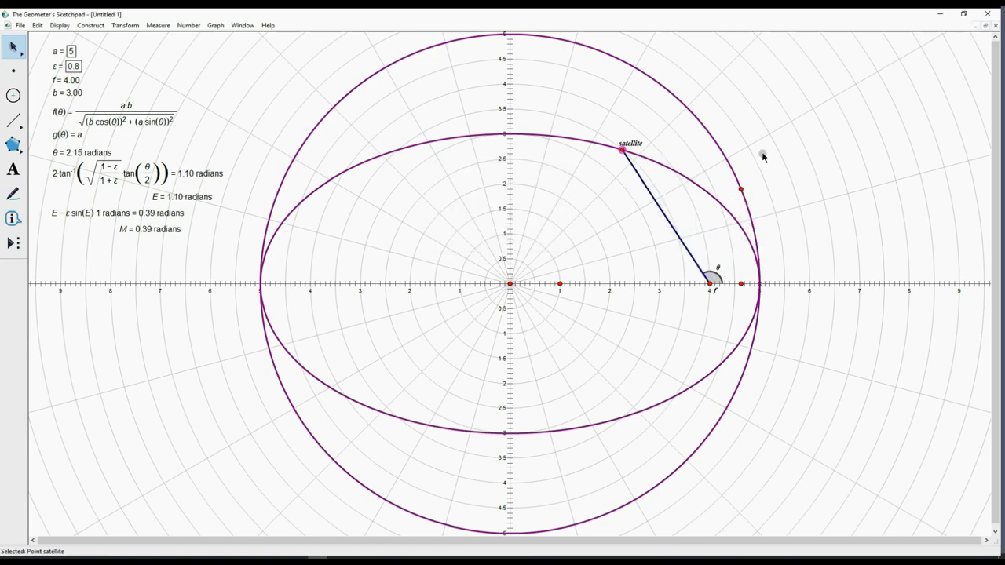
# Draw a segment from the origin to the plotted point.
pyautogui.click(14, 120)
pyautogui.moveTo(509, 284); pyautogui.dragTo(740, 190)
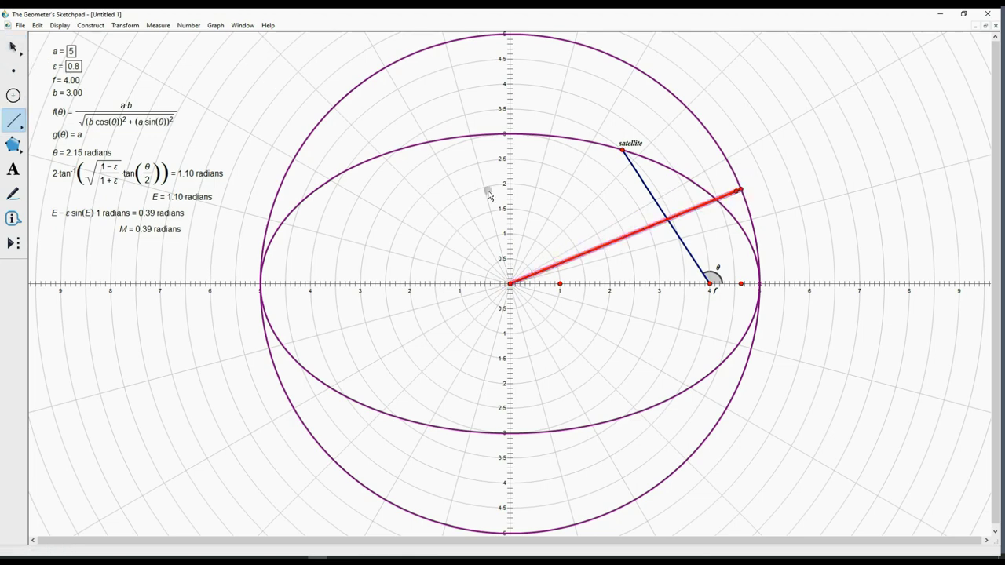
pyautogui.click(13, 47)
pyautogui.click(212, 82)
# Mark the angle at the origin, undo accidental plane shifts, and move the satellite left.
pyautogui.click(13, 194)
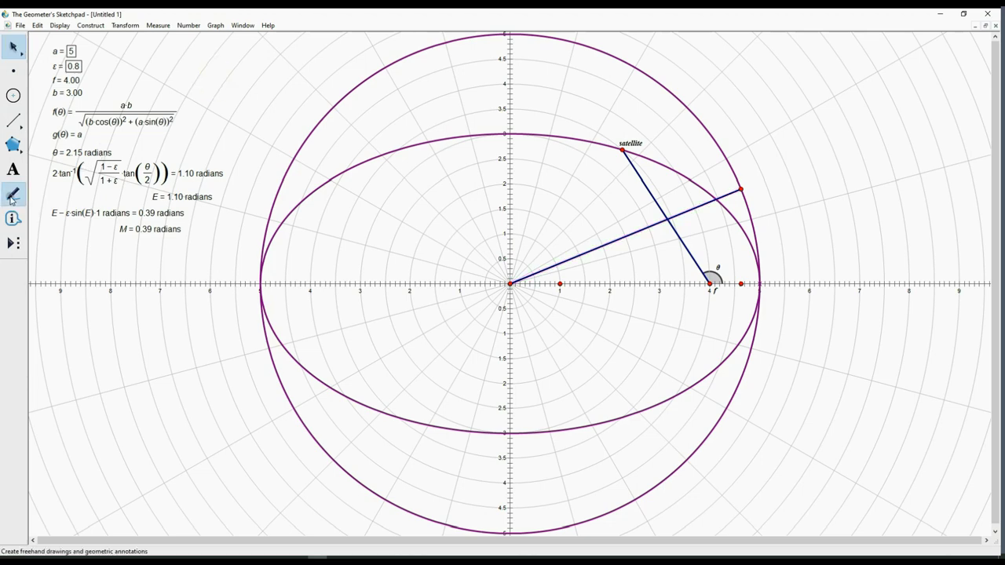
pyautogui.click(510, 284)
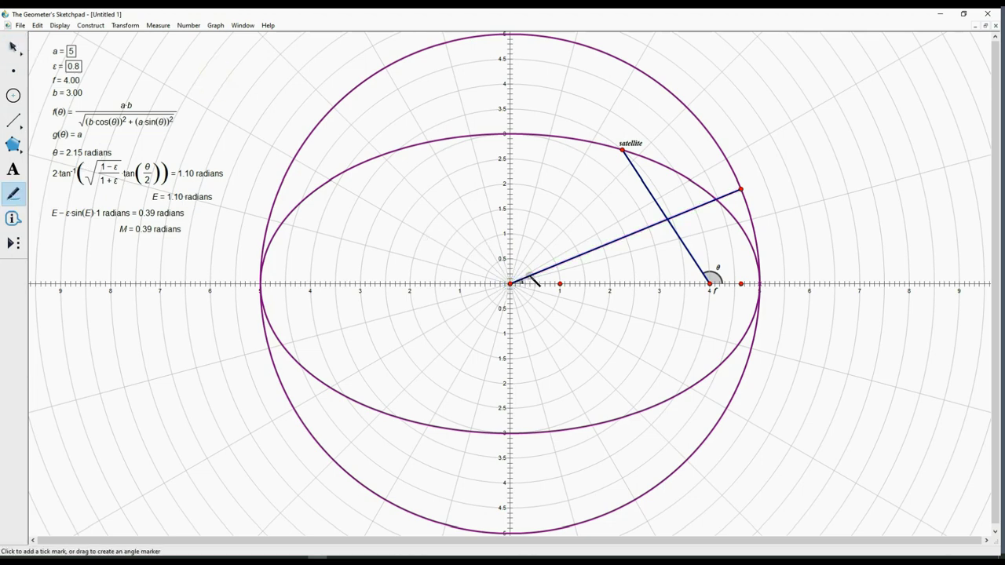
pyautogui.press('Escape')
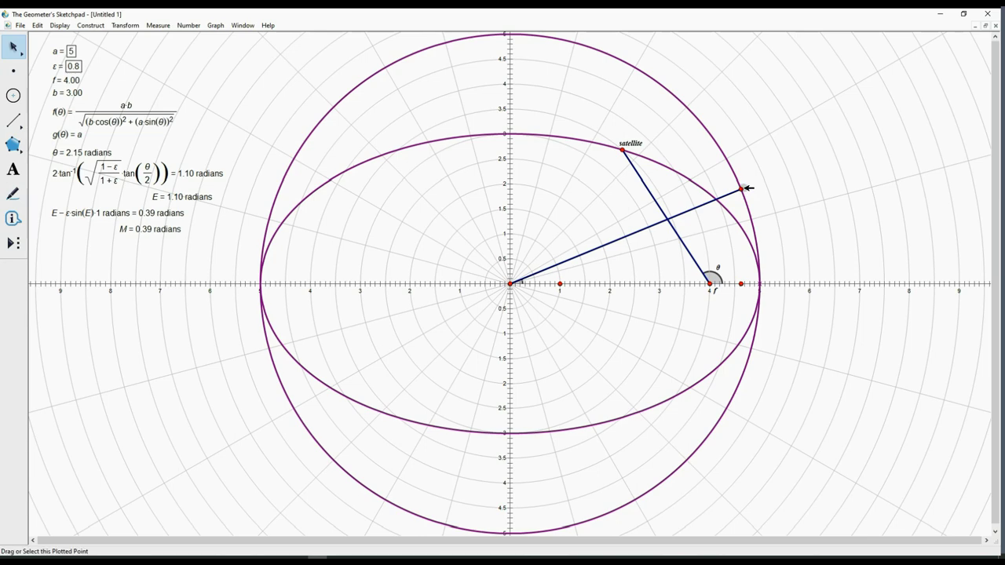
pyautogui.moveTo(740, 190); pyautogui.dragTo(708, 145)
pyautogui.hotkey('ctrl', 'z')
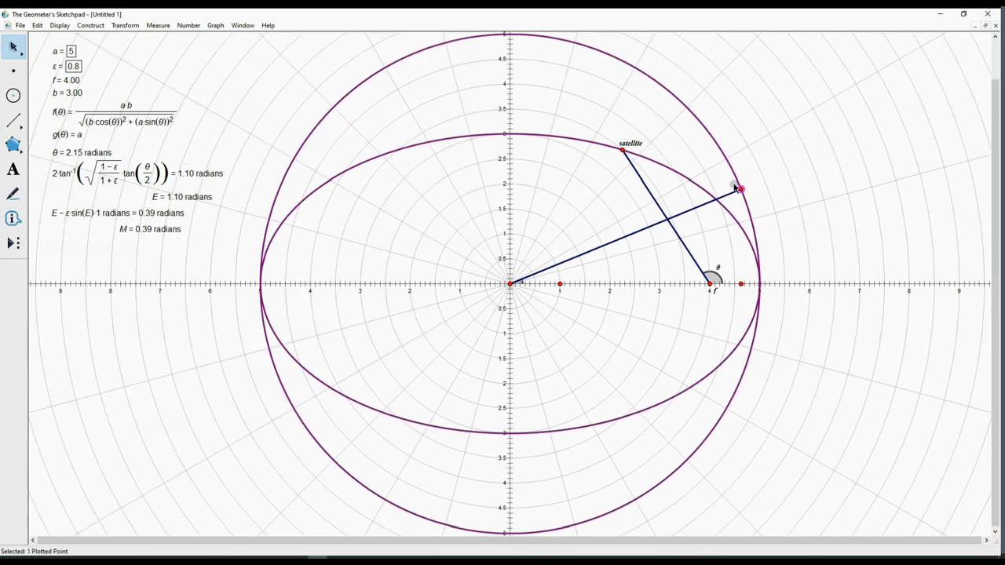
pyautogui.moveTo(740, 188); pyautogui.dragTo(680, 113)
pyautogui.hotkey('ctrl', 'z')
pyautogui.moveTo(618, 147); pyautogui.dragTo(423, 169)
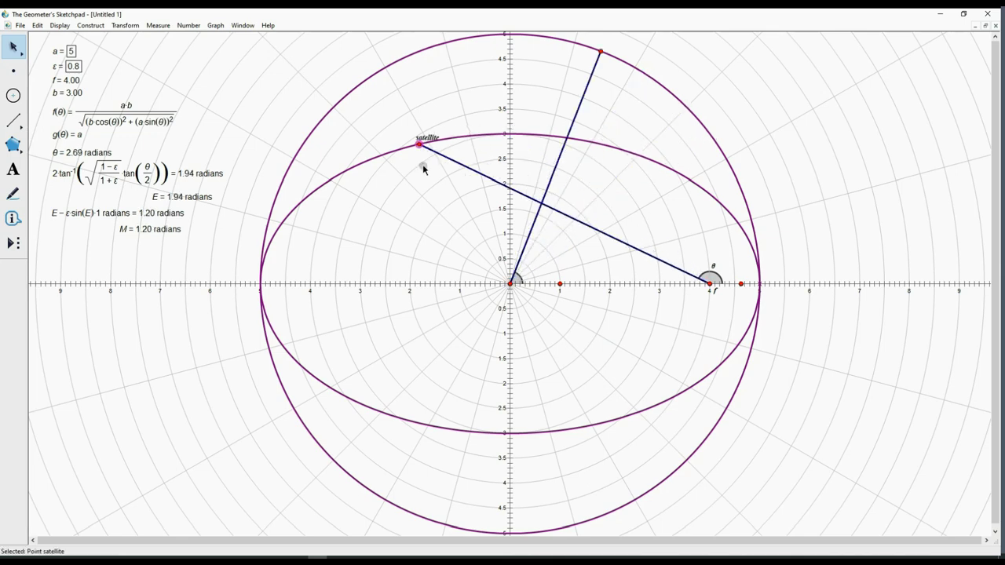
# Show the origin angle marker's label M and make the angle counter-clockwise.
pyautogui.rightClick(521, 280)
pyautogui.click(534, 284)
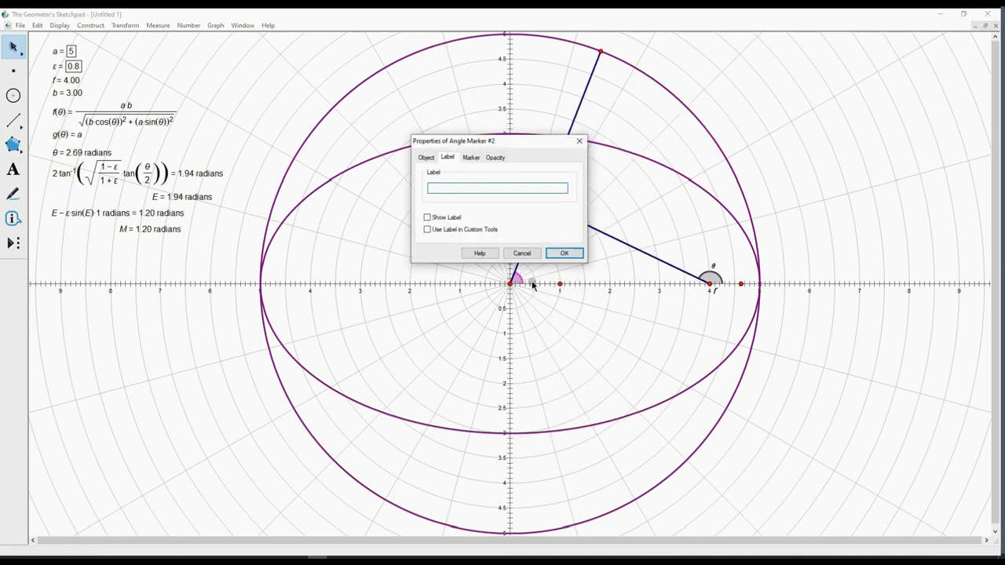
pyautogui.click(426, 218)
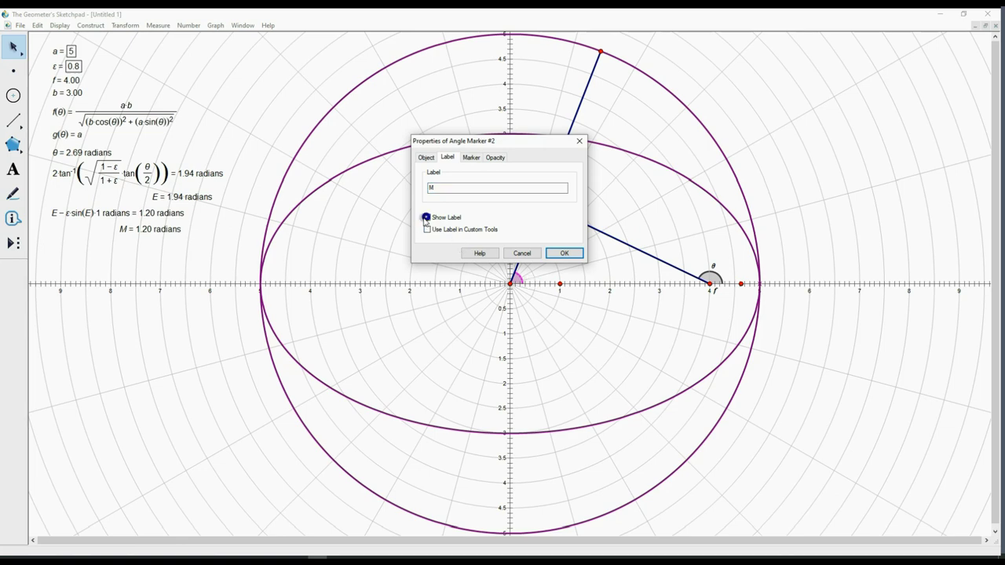
pyautogui.click(471, 157)
pyautogui.click(453, 212)
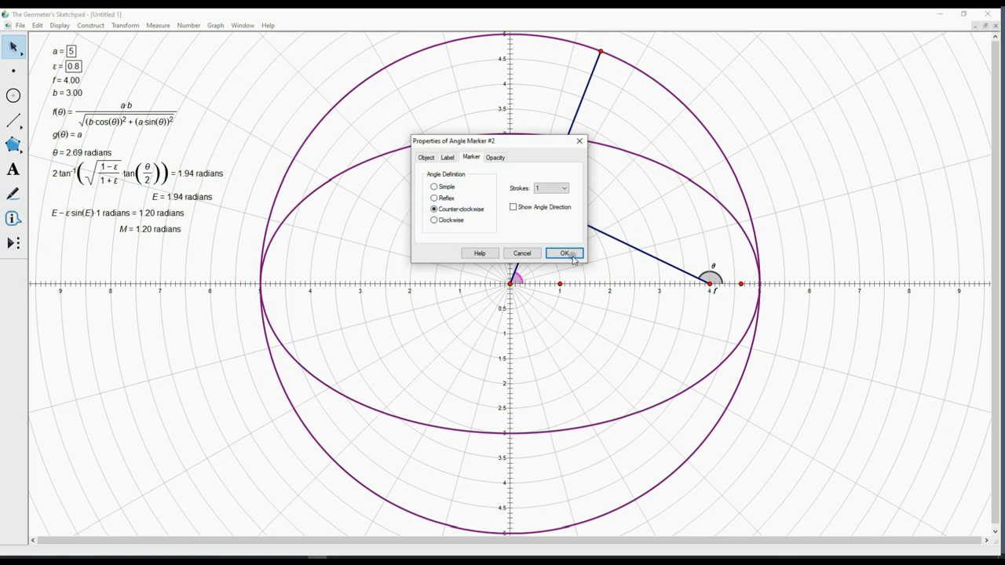
pyautogui.click(563, 253)
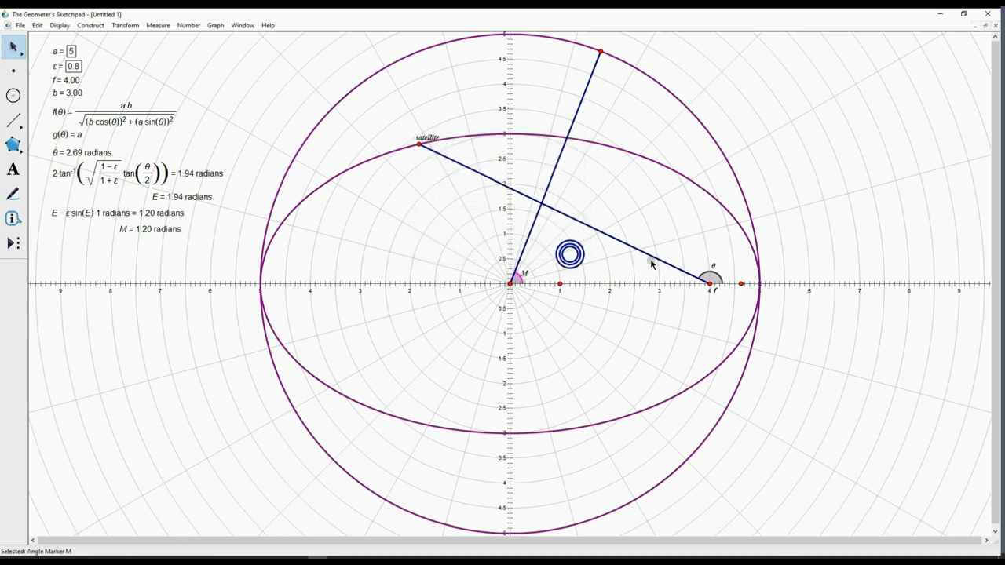
# Change the θ marker's angle definition and drag the satellite to test the markers.
pyautogui.rightClick(714, 275)
pyautogui.click(733, 278)
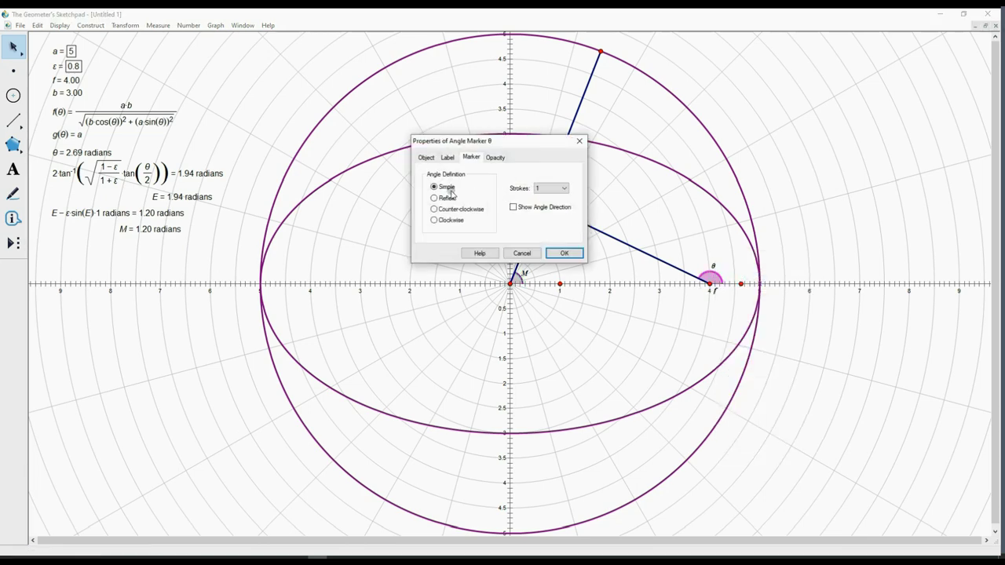
pyautogui.click(434, 209)
pyautogui.click(563, 253)
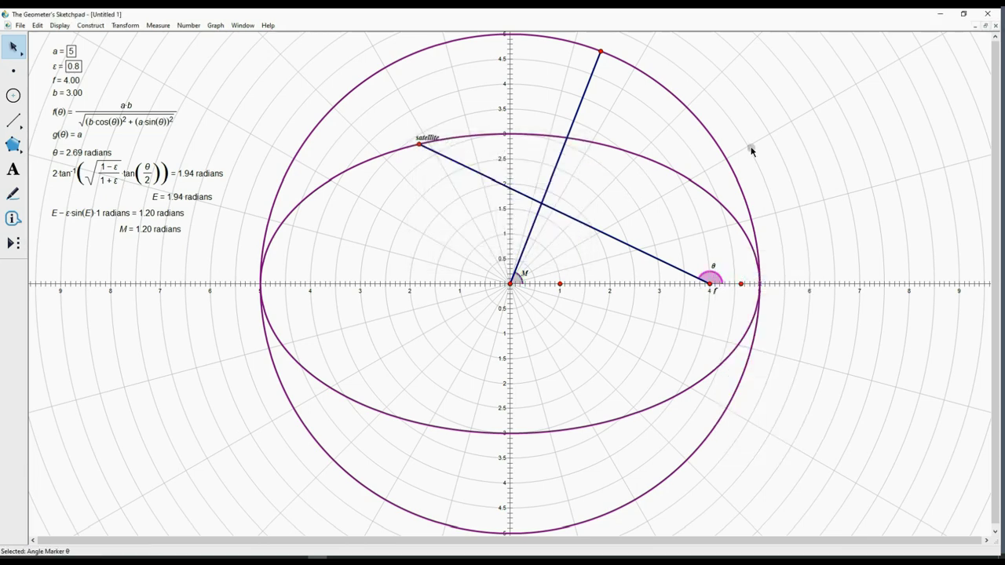
pyautogui.moveTo(425, 145); pyautogui.dragTo(376, 267)
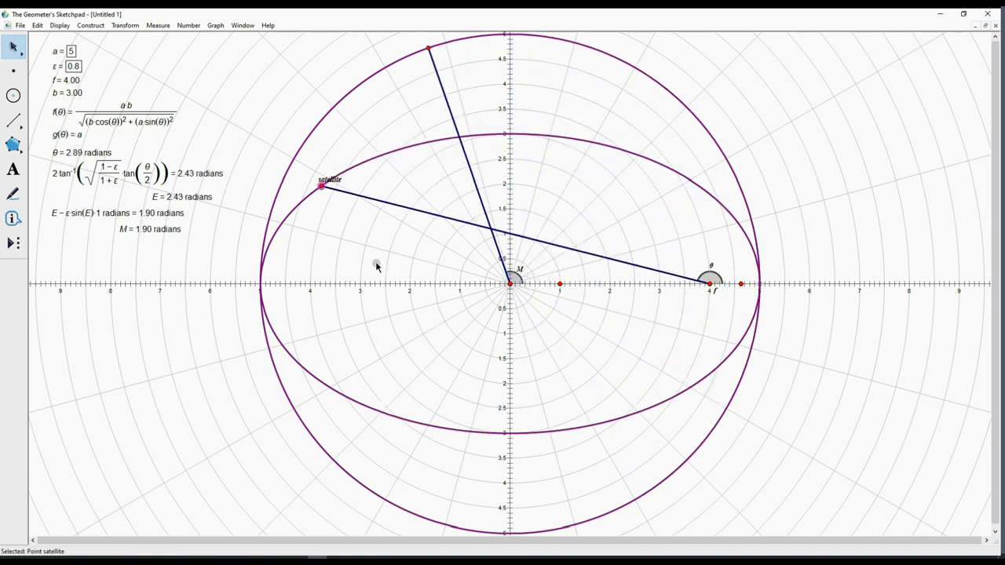
# Measure the origin angle marker, label the measurement M, and drag the satellite to compare.
pyautogui.click(274, 184)
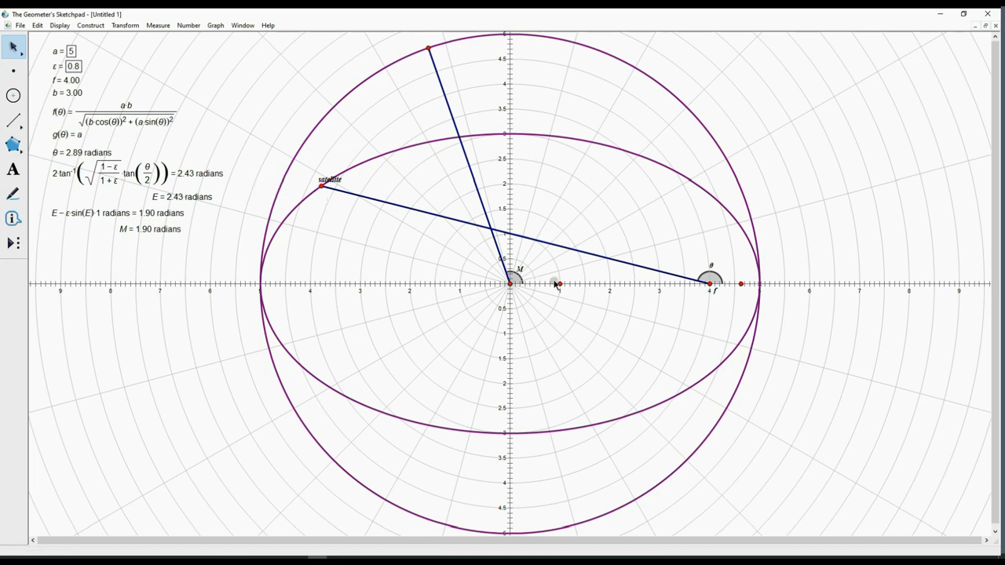
pyautogui.click(512, 273)
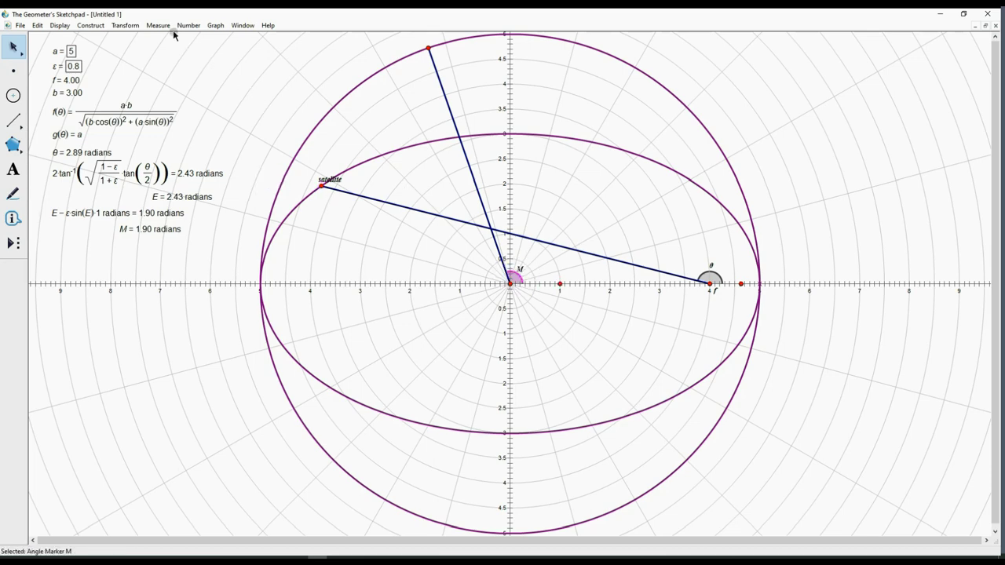
pyautogui.click(158, 25)
pyautogui.click(162, 85)
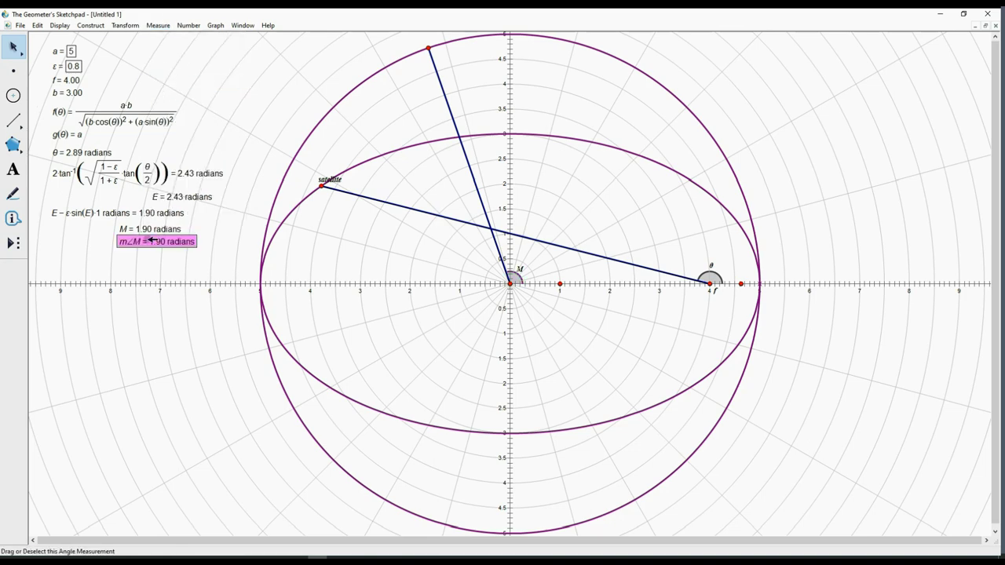
pyautogui.rightClick(153, 240)
pyautogui.click(167, 240)
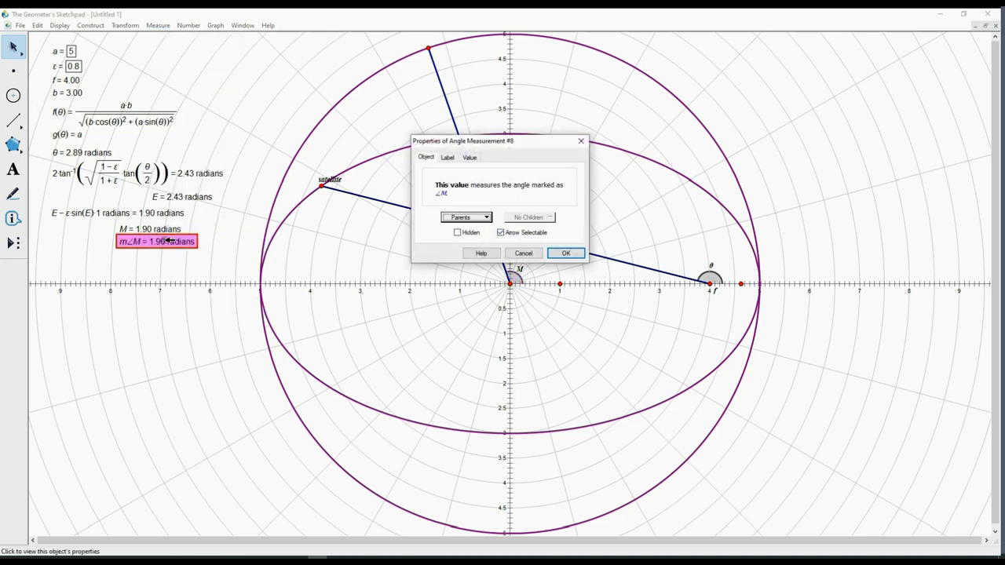
pyautogui.click(447, 158)
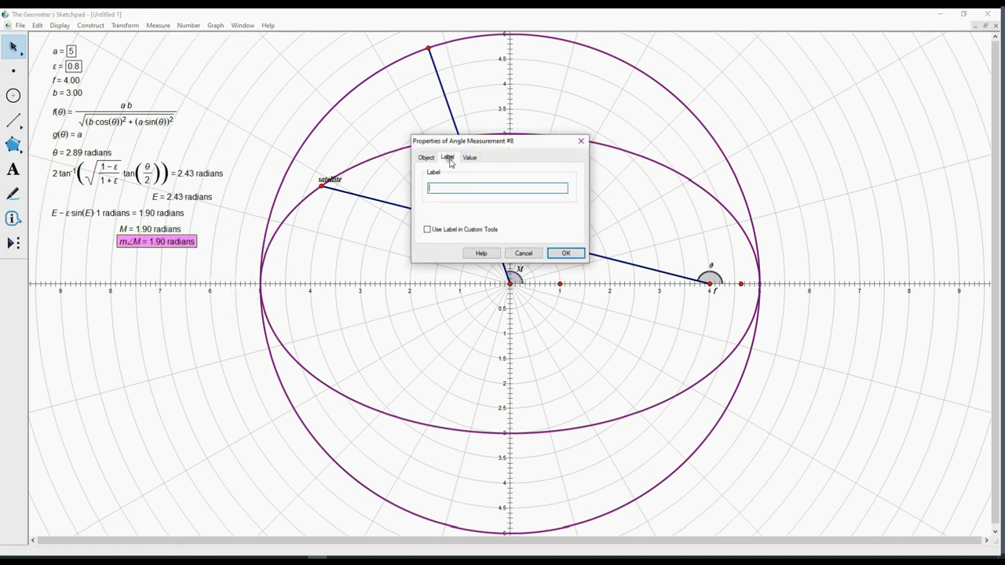
pyautogui.write('M')
pyautogui.click(566, 252)
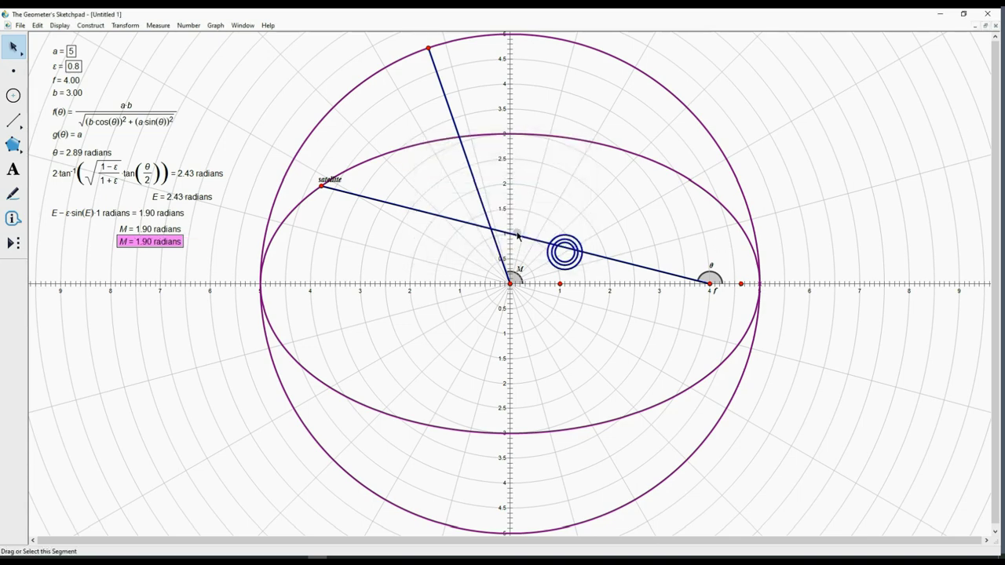
pyautogui.click(272, 167)
pyautogui.moveTo(324, 186); pyautogui.dragTo(572, 221)
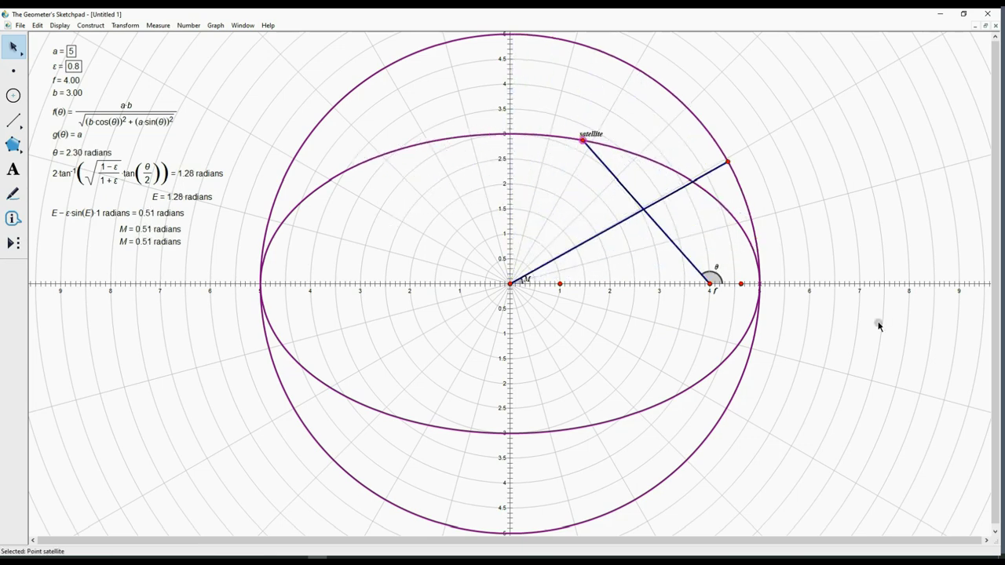
# Set ε to 0.5 and move the satellite along the orbit.
pyautogui.click(73, 66)
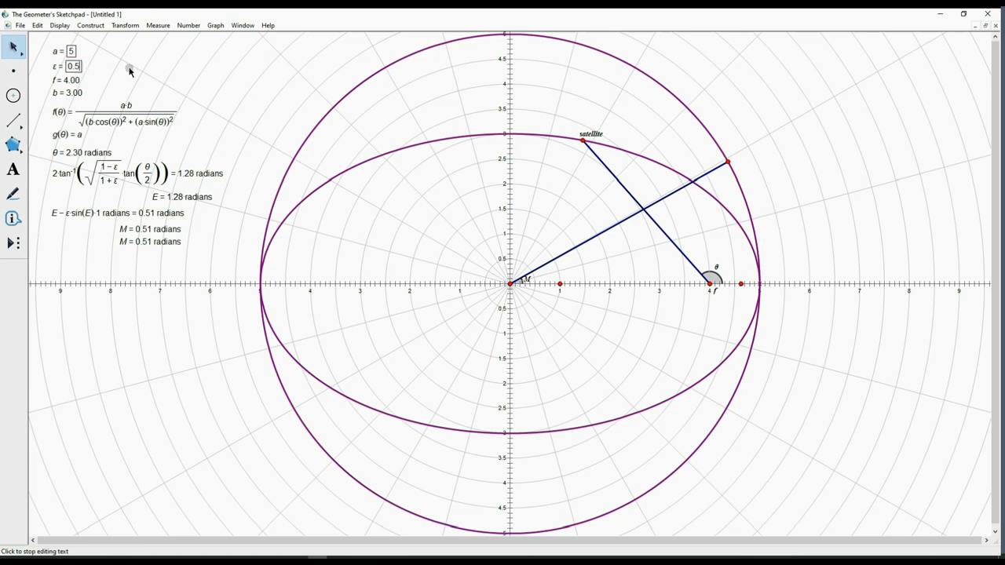
pyautogui.write('5')
pyautogui.click(70, 52)
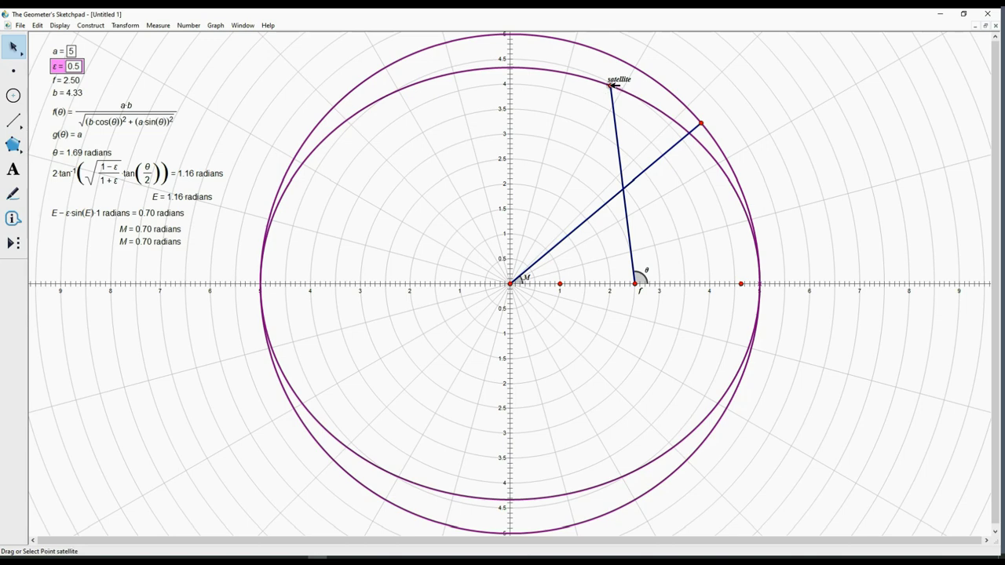
pyautogui.moveTo(612, 85); pyautogui.dragTo(486, 94)
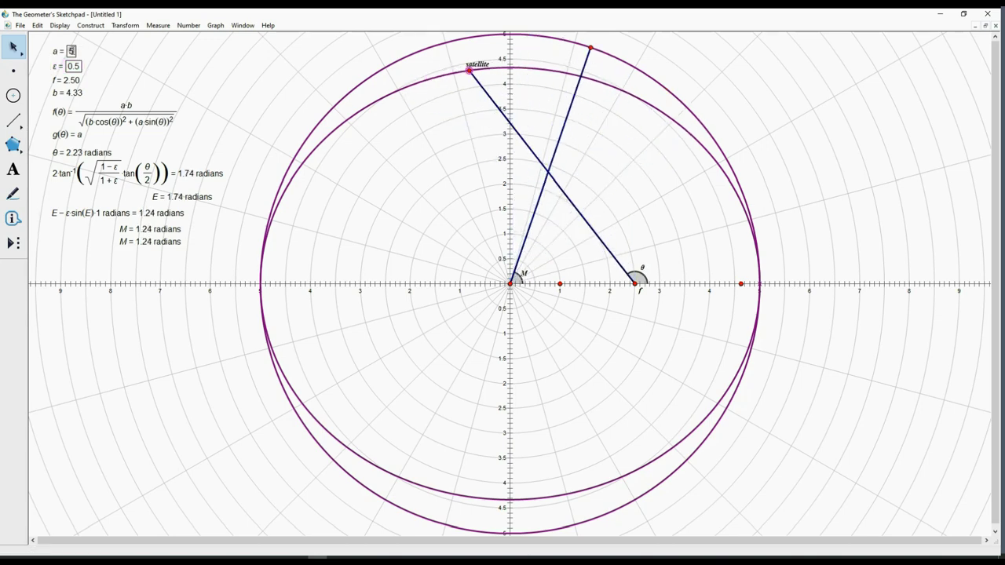
# Set a to 4 and ε to 0.9, then move the satellite around the flattened orbit.
pyautogui.click(72, 51)
pyautogui.write('4')
pyautogui.click(68, 62)
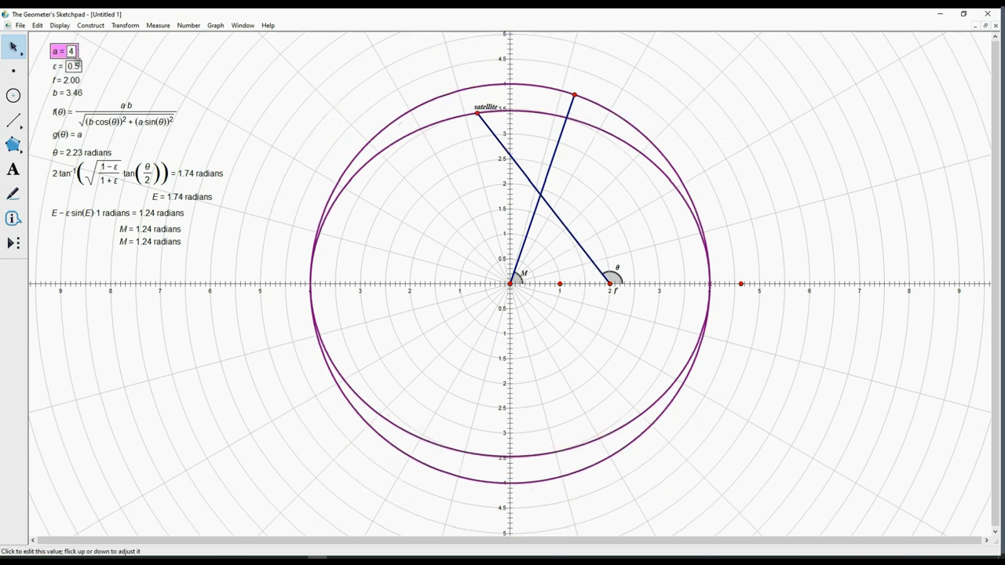
pyautogui.click(76, 66)
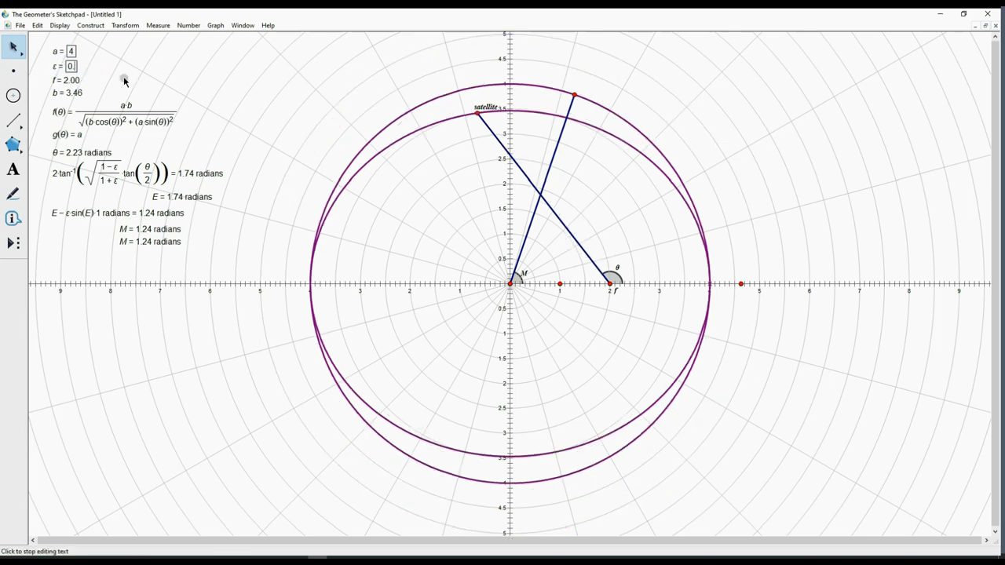
pyautogui.click(70, 52)
pyautogui.moveTo(494, 196); pyautogui.dragTo(596, 240)
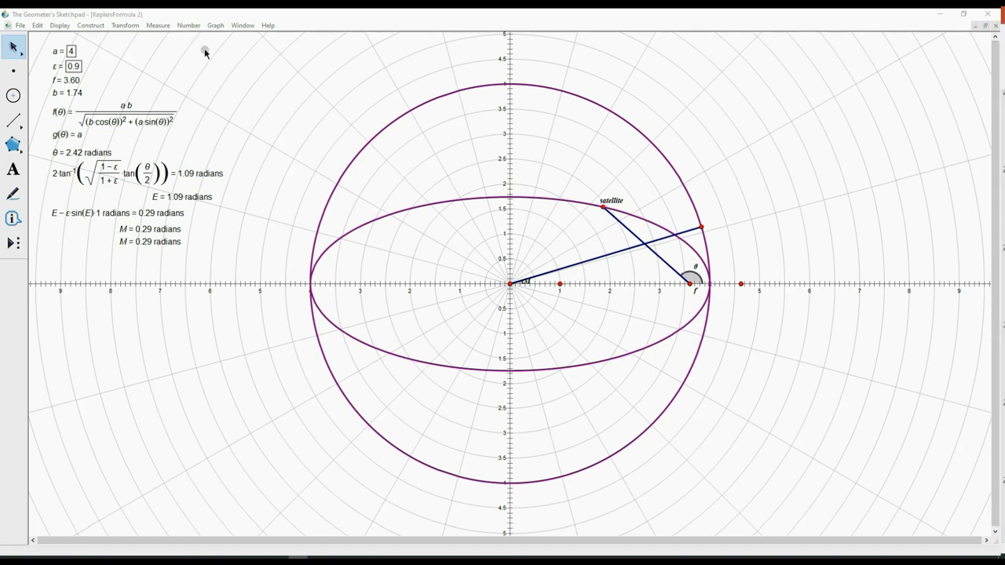
# Plot the new function q(θ) = a·(1−ε²)/(1+ε·cos(θ)) from the a, ε and θ measurements.
pyautogui.click(213, 26)
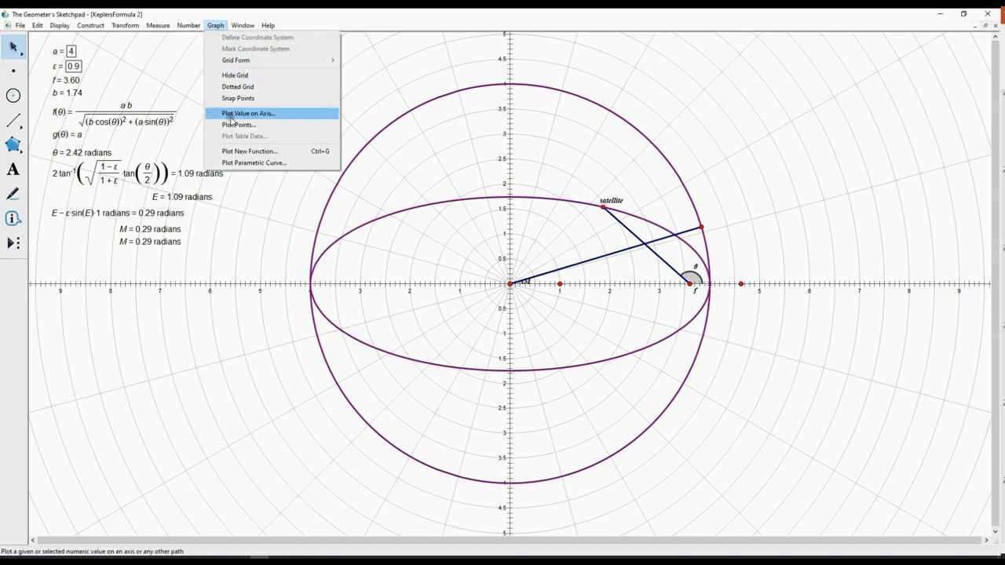
pyautogui.click(233, 150)
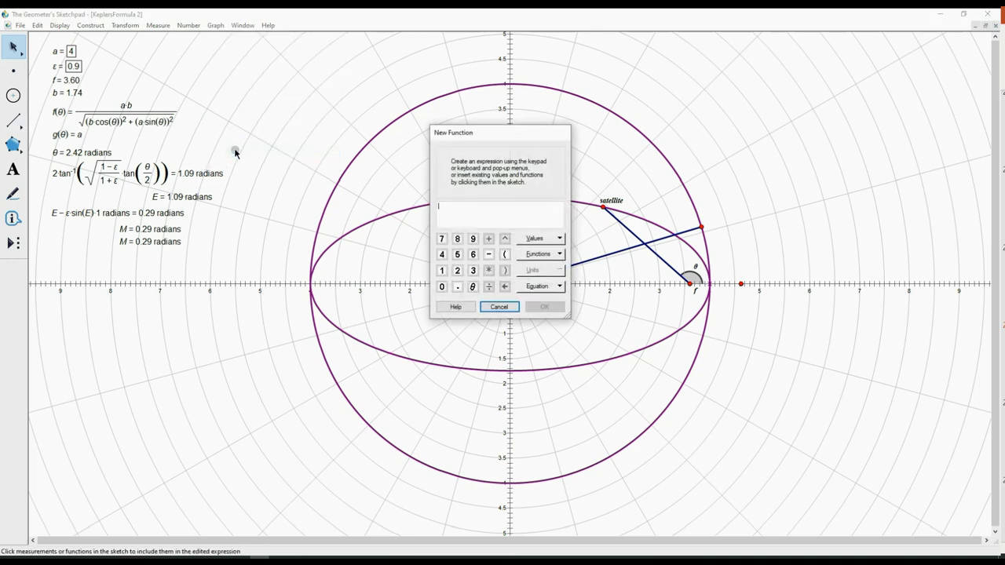
pyautogui.click(67, 51)
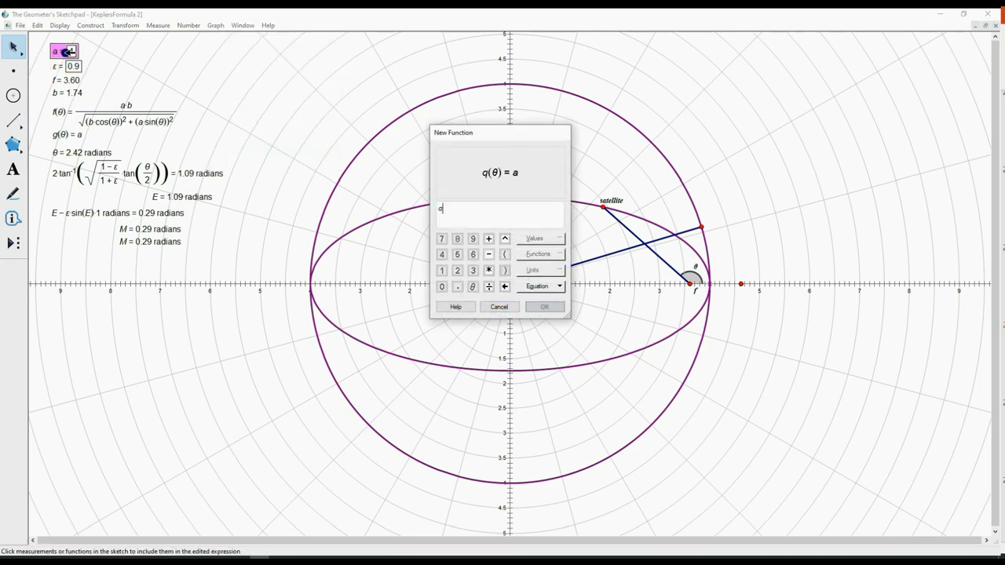
pyautogui.write('* (')
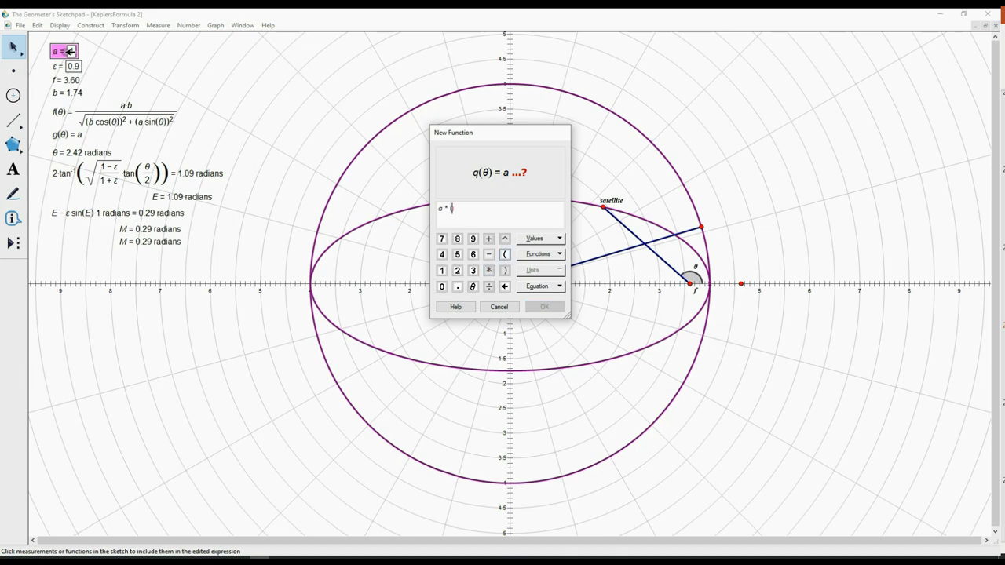
pyautogui.write('1 -')
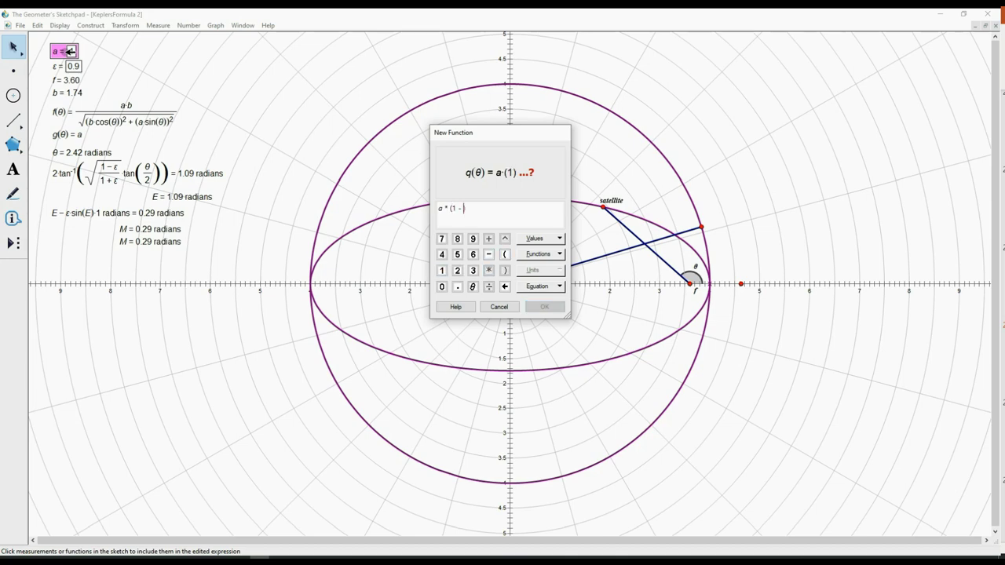
pyautogui.click(70, 68)
pyautogui.write('^ ')
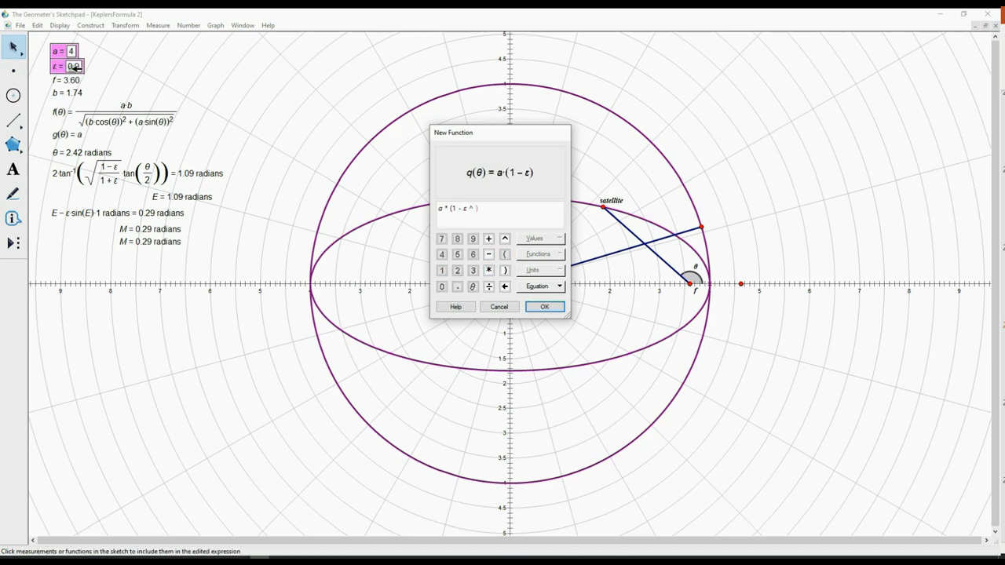
pyautogui.write('2) ')
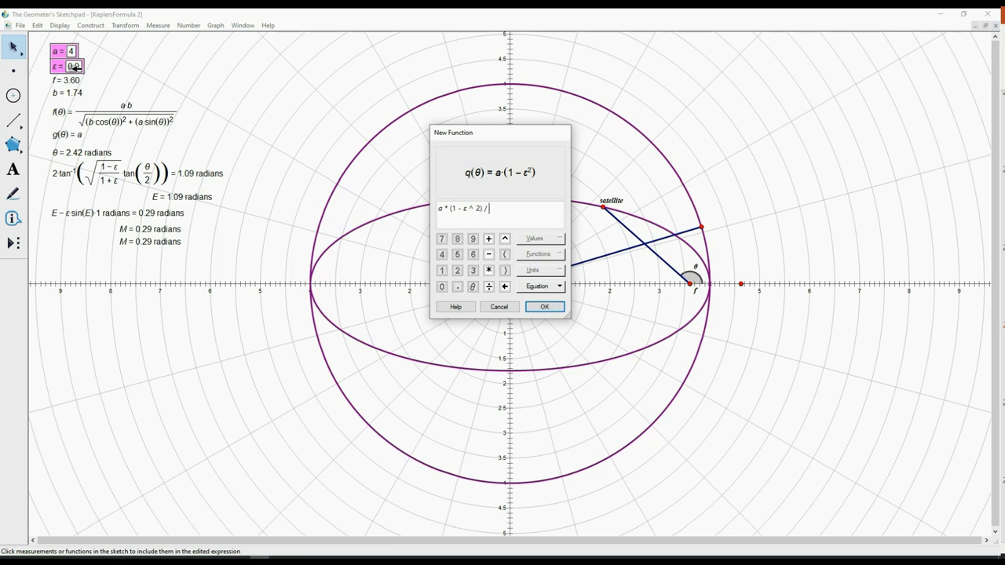
pyautogui.write('/ (1 +')
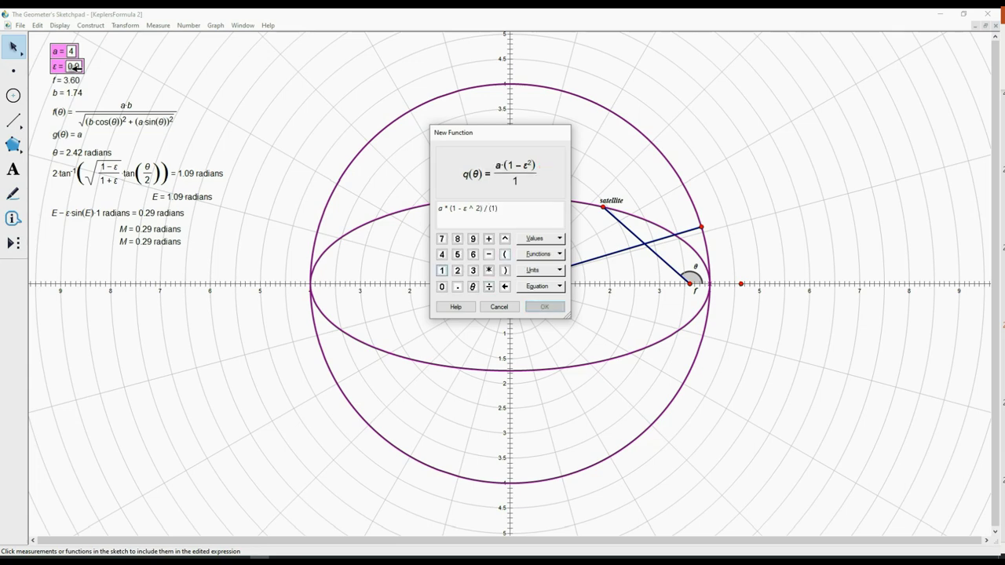
pyautogui.click(74, 66)
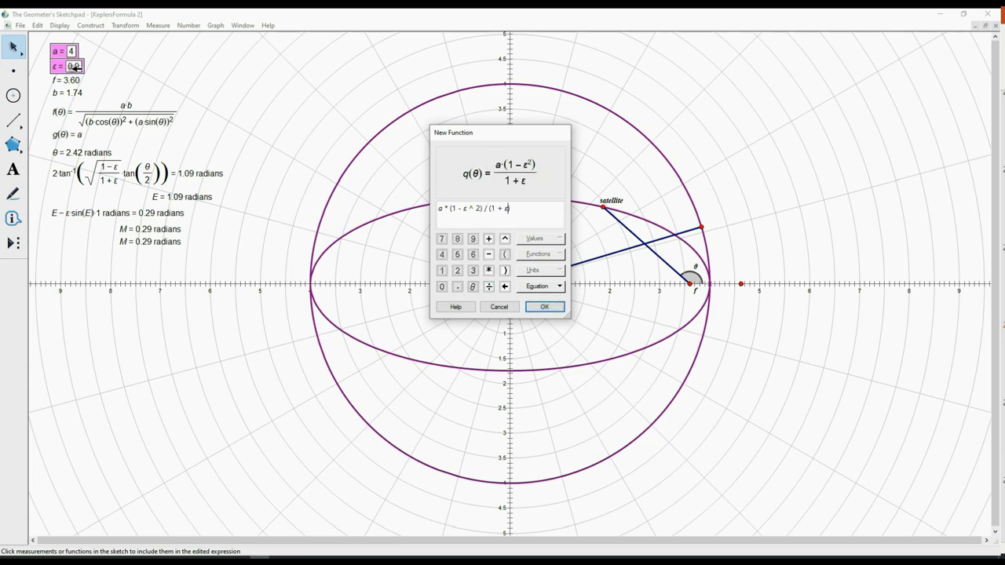
pyautogui.write('* cos(')
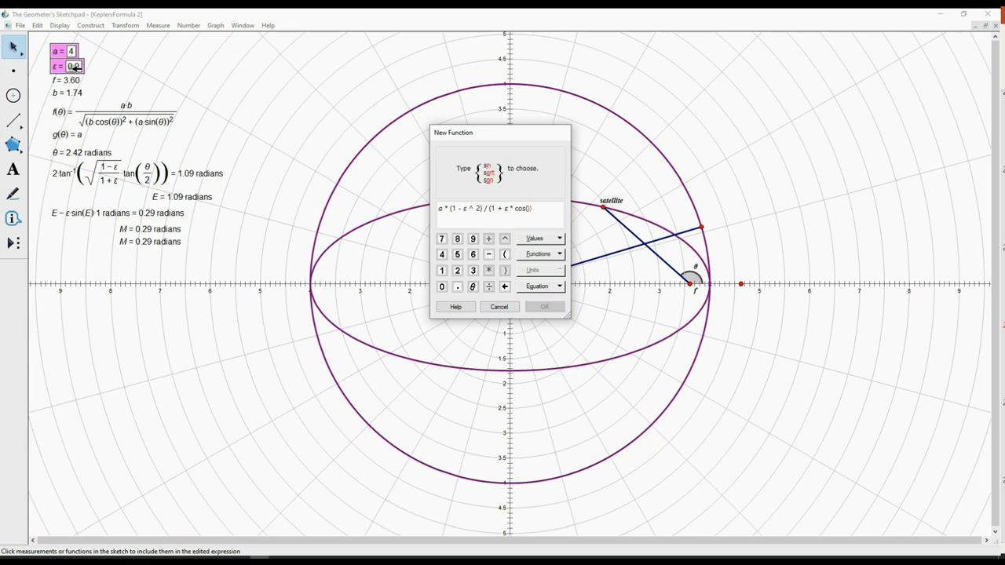
pyautogui.click(472, 288)
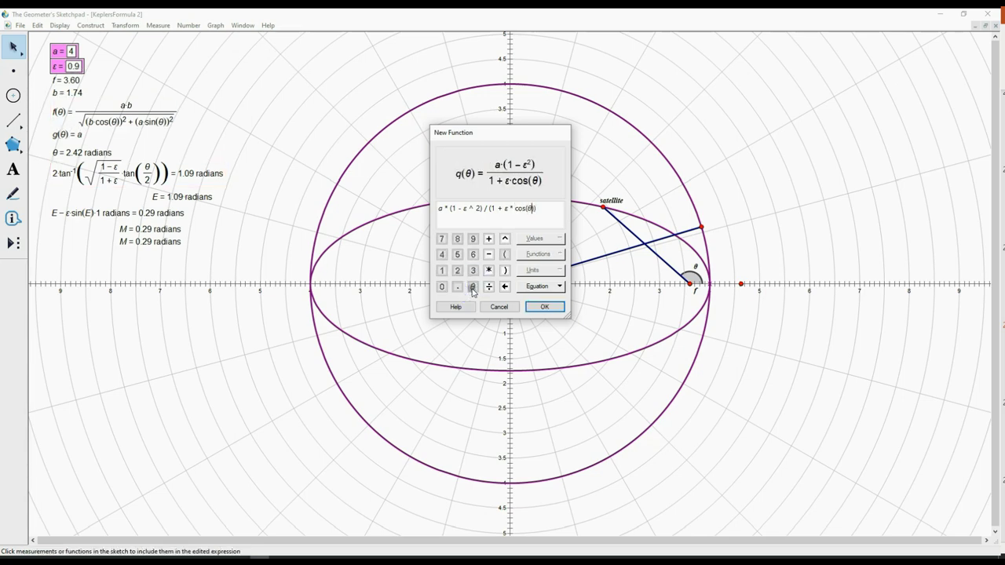
pyautogui.click(541, 308)
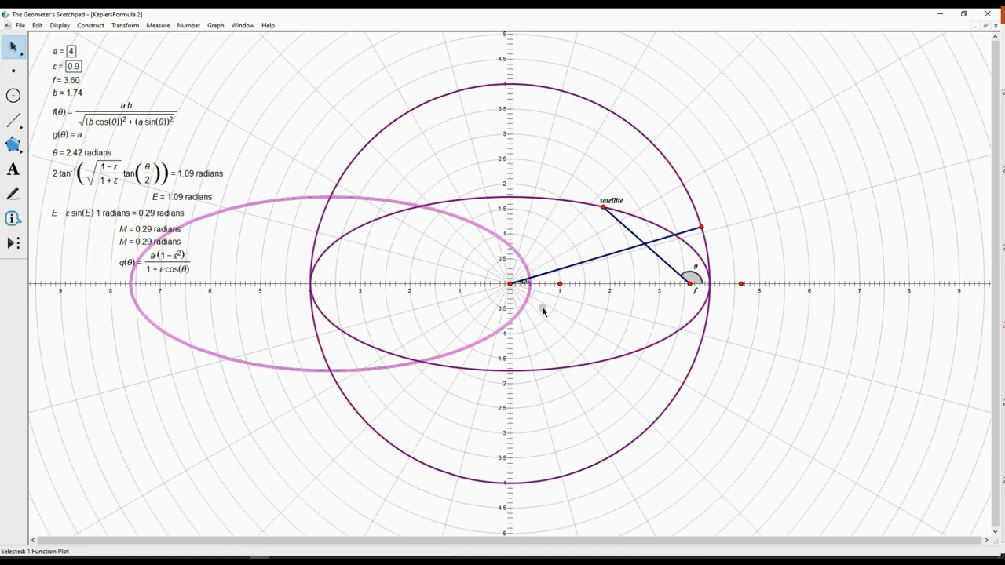
# Make the q(θ) polar plot line medium thickness.
pyautogui.rightClick(376, 203)
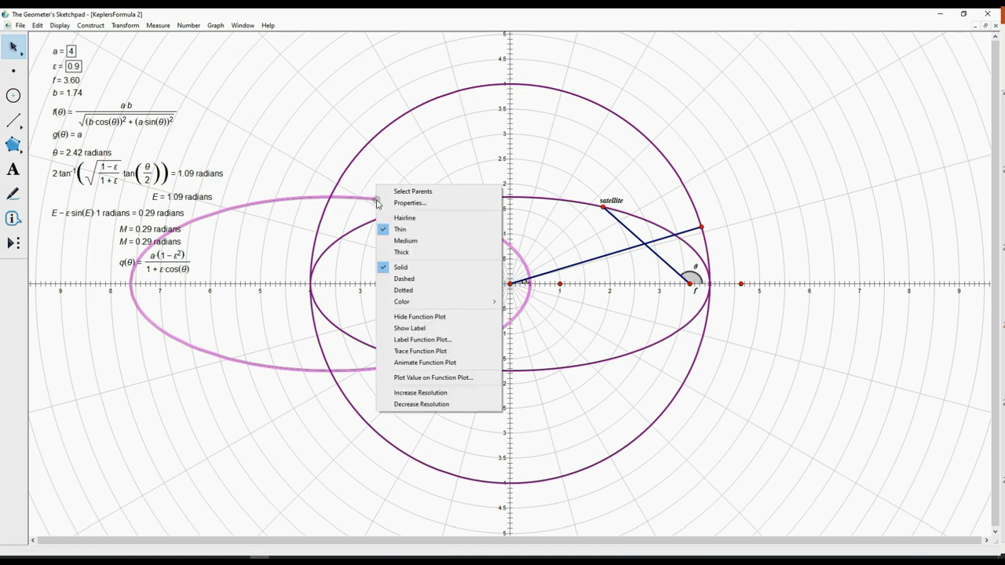
pyautogui.click(409, 241)
pyautogui.click(312, 467)
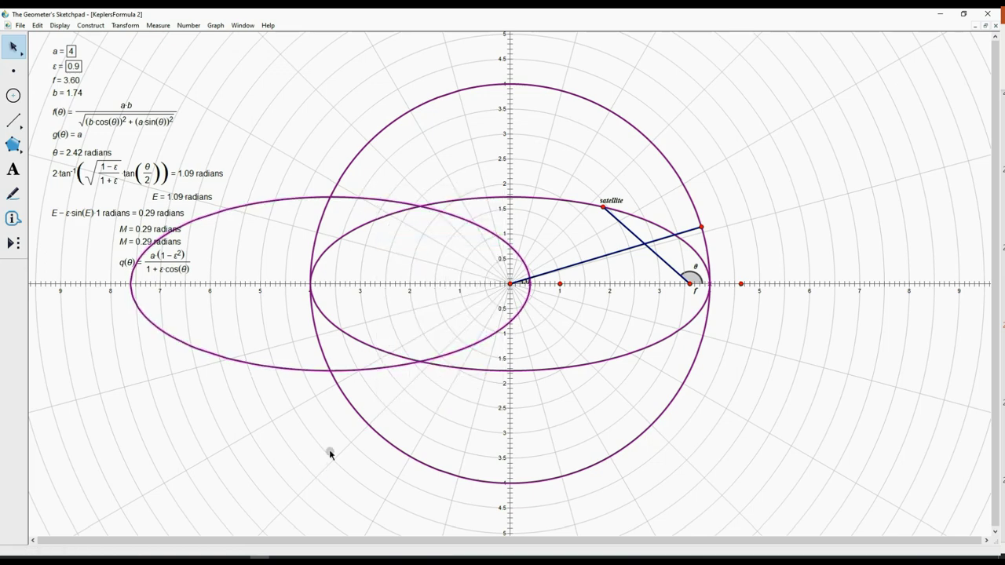
# Remove the large circle plot, the original orbit ellipse with satellite, and the x-axis point near 3.6.
pyautogui.click(647, 137)
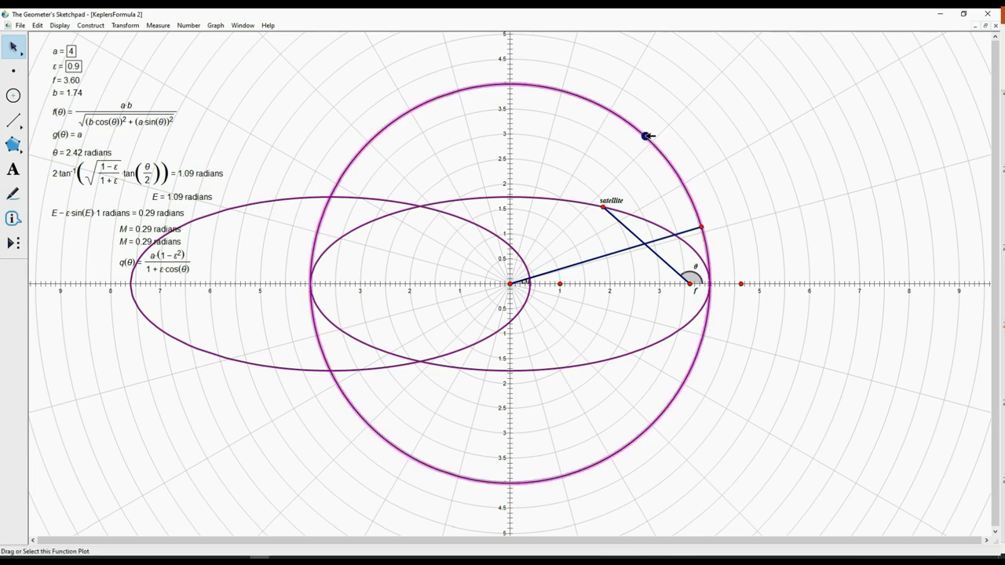
pyautogui.hotkey('ctrl', 'h')
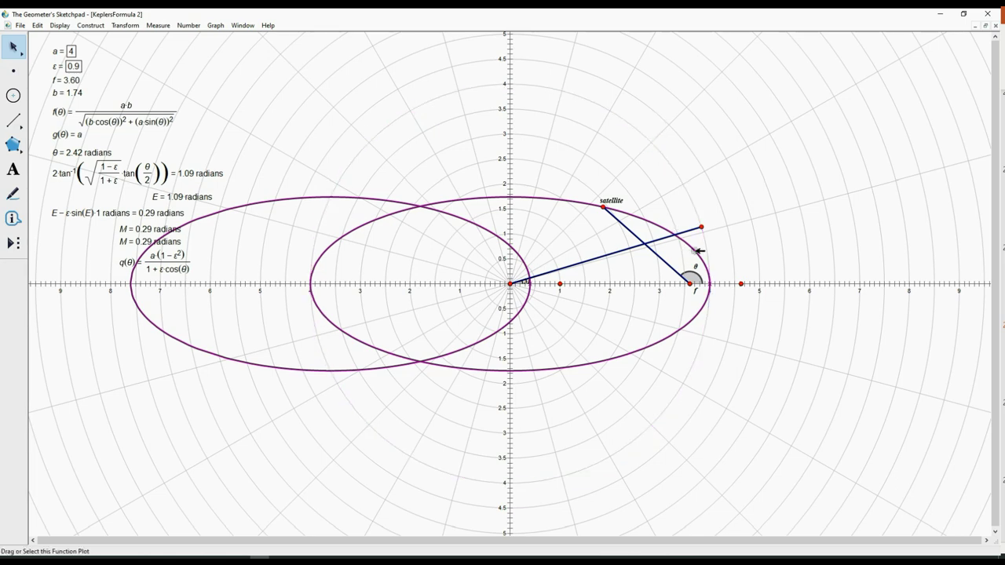
pyautogui.click(696, 250)
pyautogui.press('Delete')
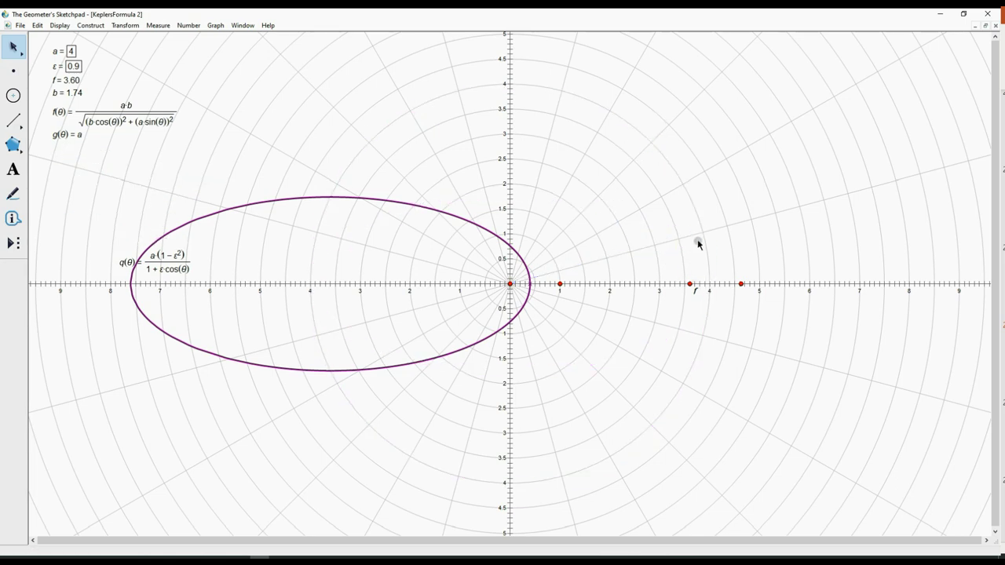
pyautogui.click(689, 284)
pyautogui.press('Delete')
# Move the q(θ) expression up-left and hide the f(θ) and g(θ) = a expressions.
pyautogui.moveTo(160, 259); pyautogui.dragTo(100, 181)
pyautogui.keyDown('shift'); pyautogui.click(125, 107); pyautogui.keyUp('shift')
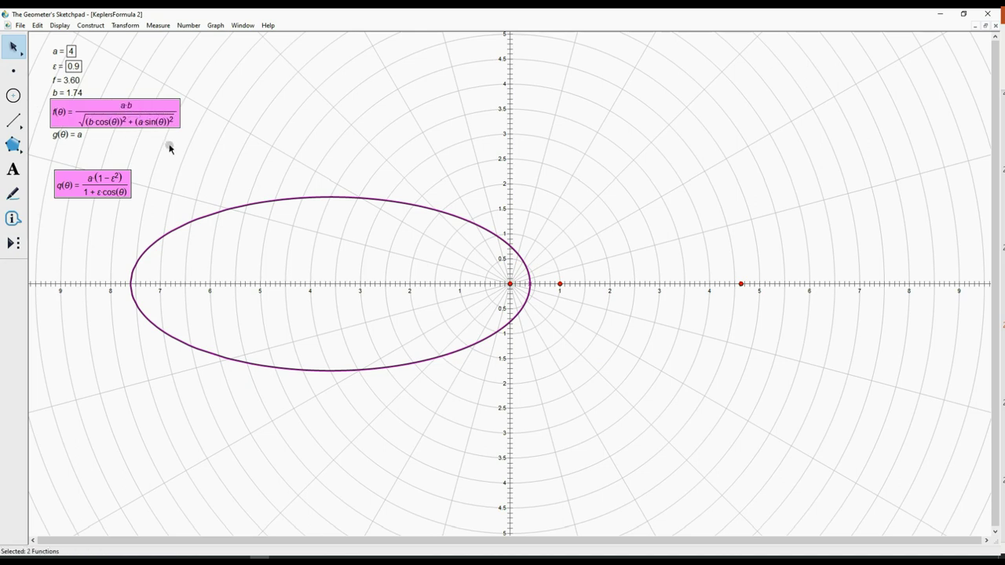
pyautogui.click(168, 148)
pyautogui.click(131, 116)
pyautogui.hotkey('ctrl', 'h')
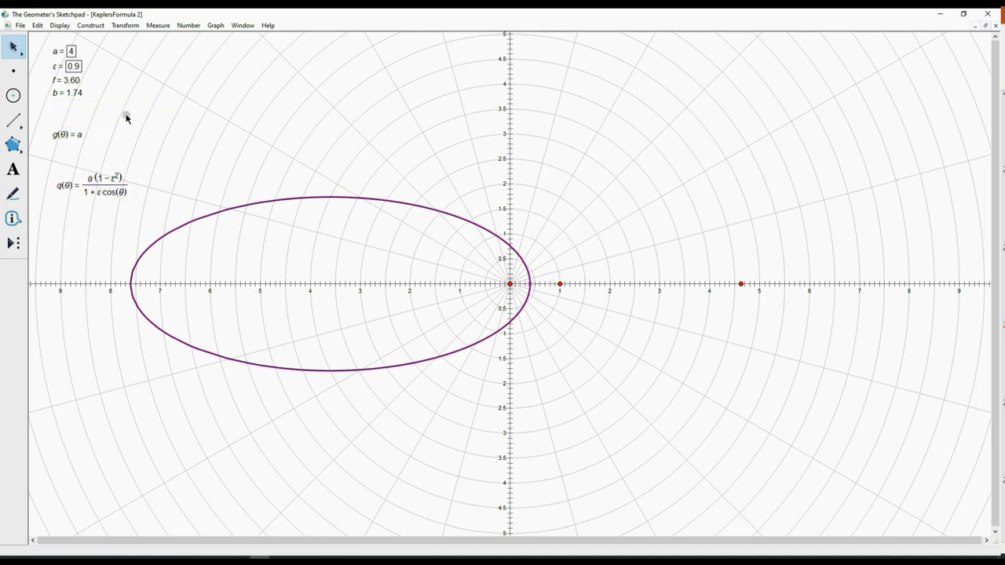
pyautogui.click(69, 134)
pyautogui.hotkey('ctrl', 'h')
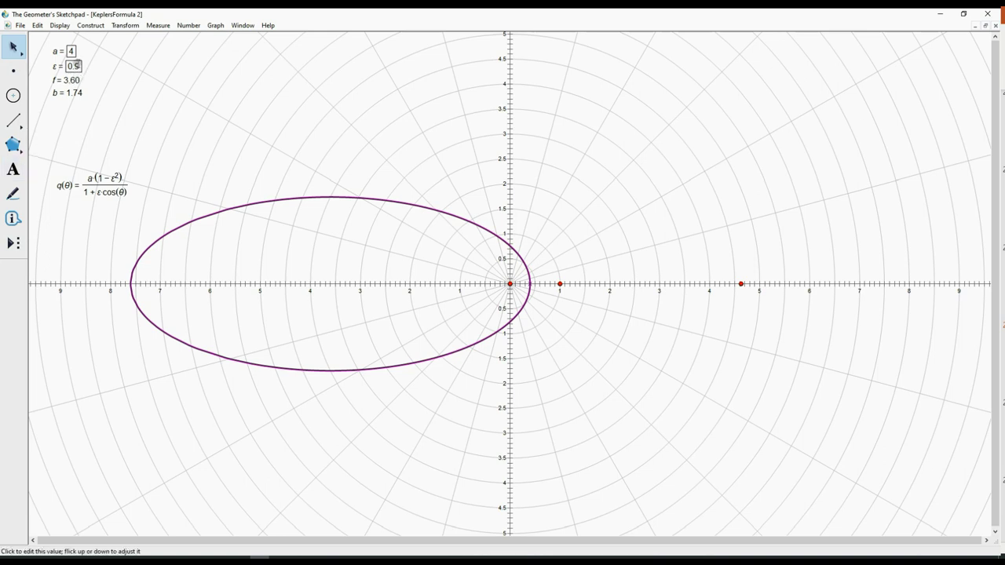
# Hide measurements b and f and place q(θ) under the parameters.
pyautogui.click(69, 92)
pyautogui.hotkey('ctrl', 'h')
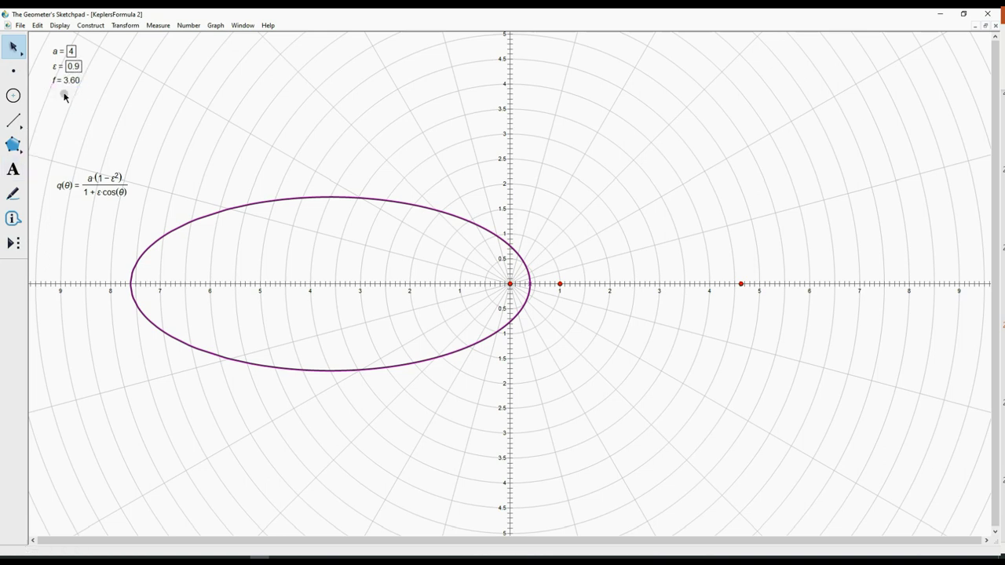
pyautogui.click(67, 79)
pyautogui.hotkey('ctrl', 'h')
pyautogui.moveTo(97, 193); pyautogui.dragTo(93, 107)
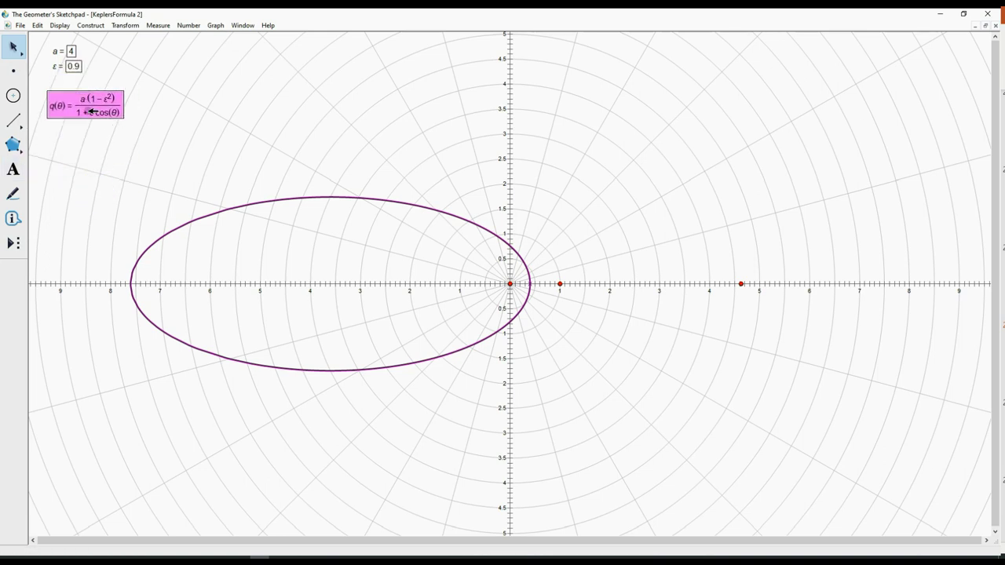
pyautogui.click(111, 134)
# Change ε to 0, then to 0.8, stretching the circular orbit into an ellipse.
pyautogui.click(74, 66)
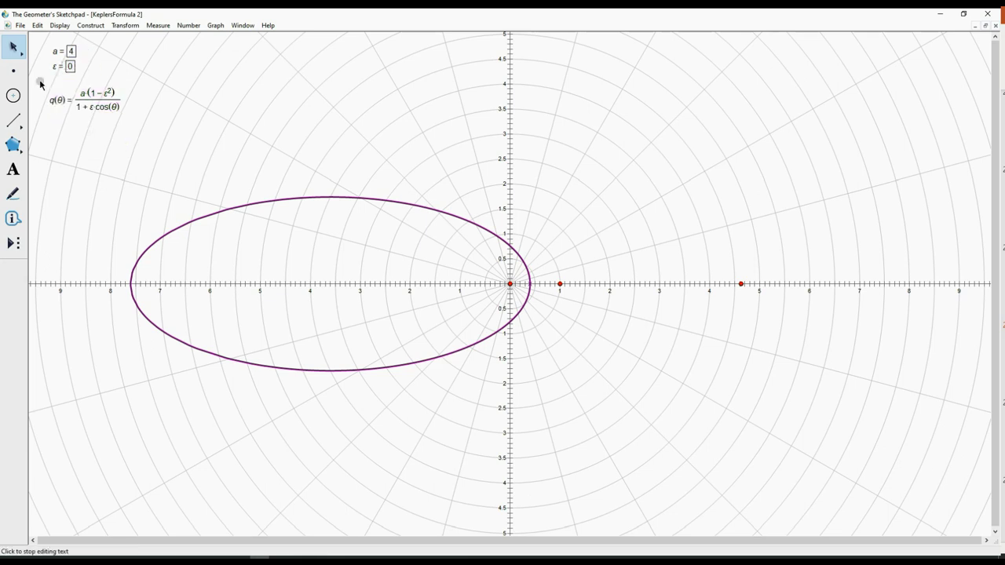
pyautogui.click(69, 51)
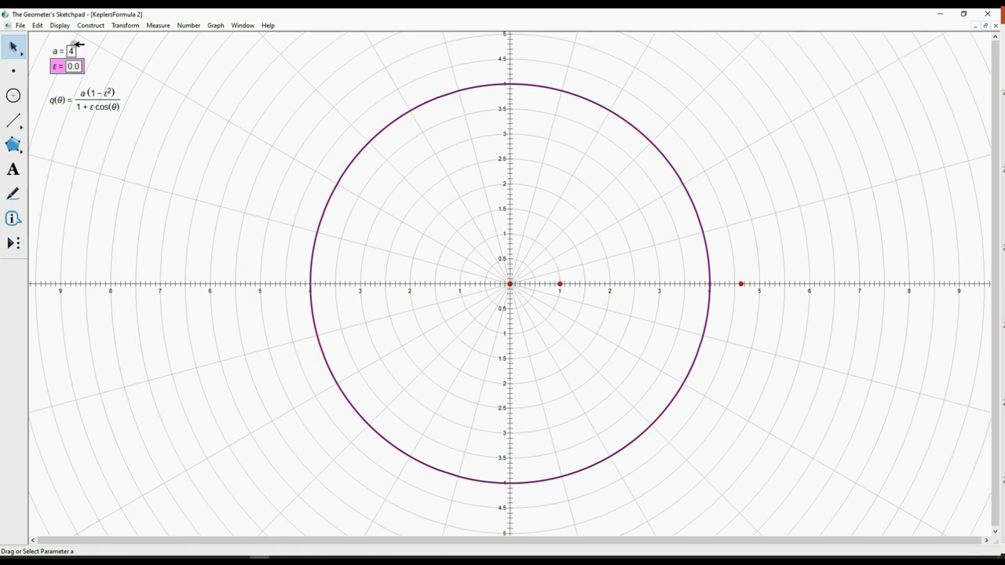
pyautogui.click(76, 66)
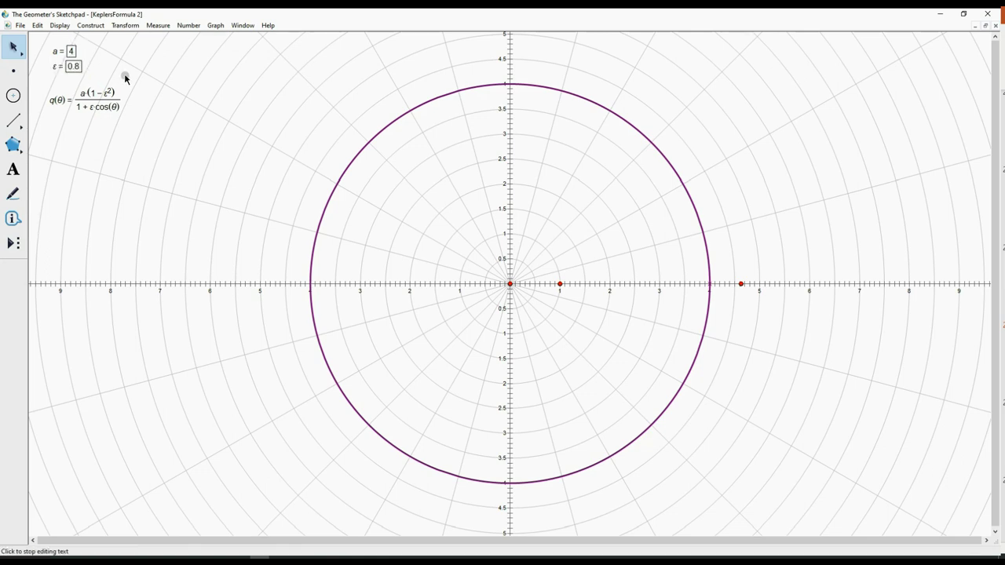
pyautogui.click(125, 78)
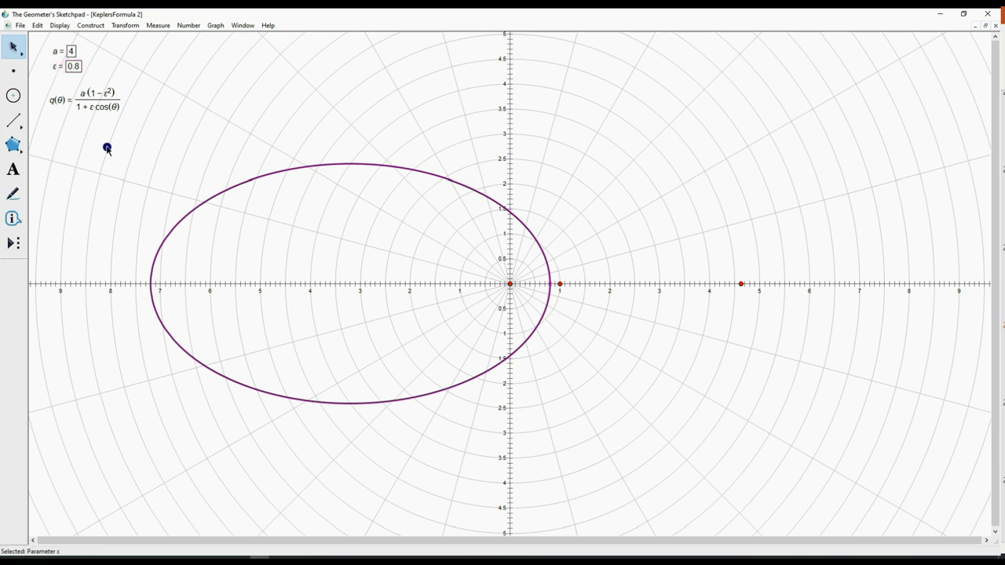
pyautogui.click(106, 147)
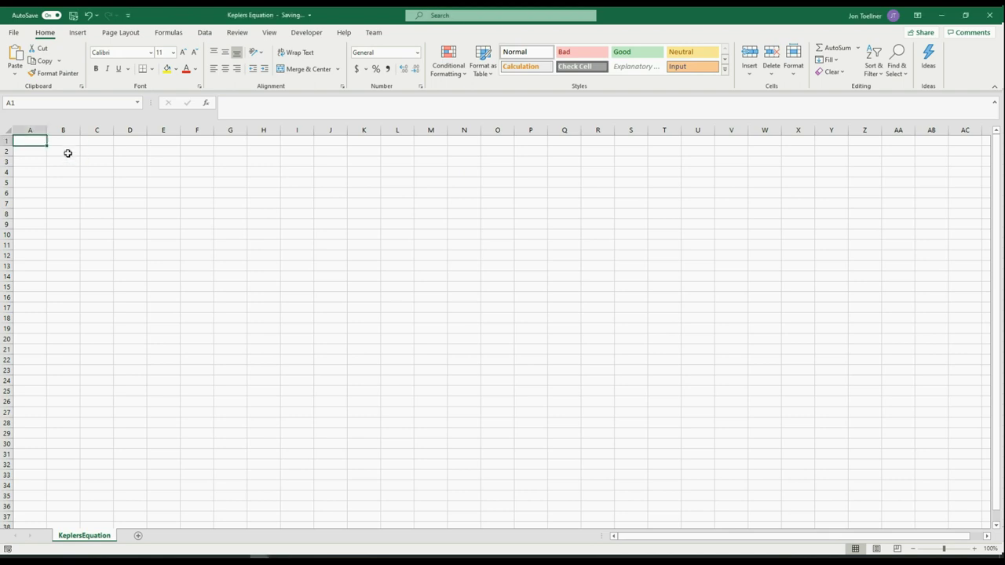
# Enter labels eccentricity, semi-major axis, period and time in column B from B2.
pyautogui.click(68, 152)
pyautogui.write('eccen')
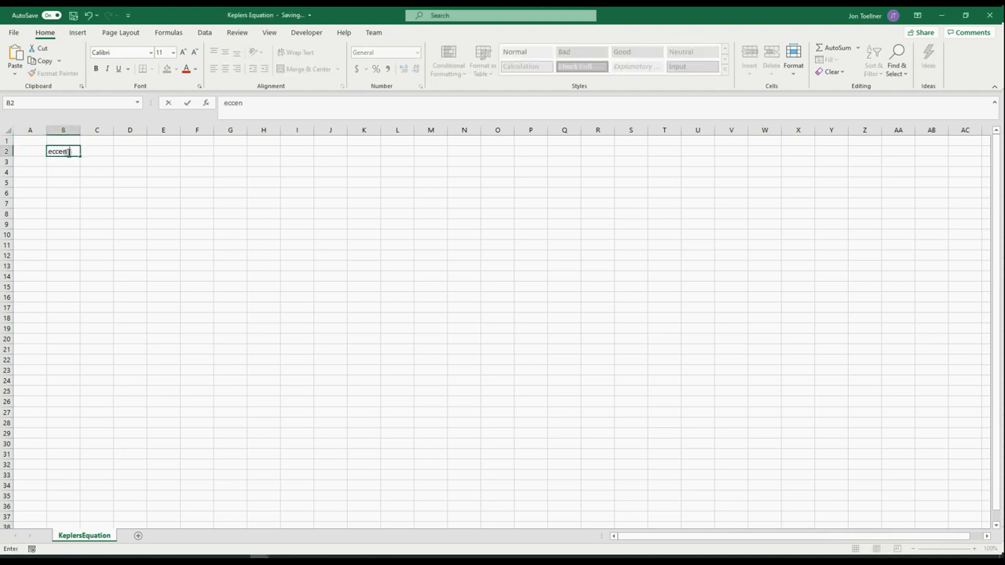
pyautogui.write('tricity')
pyautogui.press('Return')
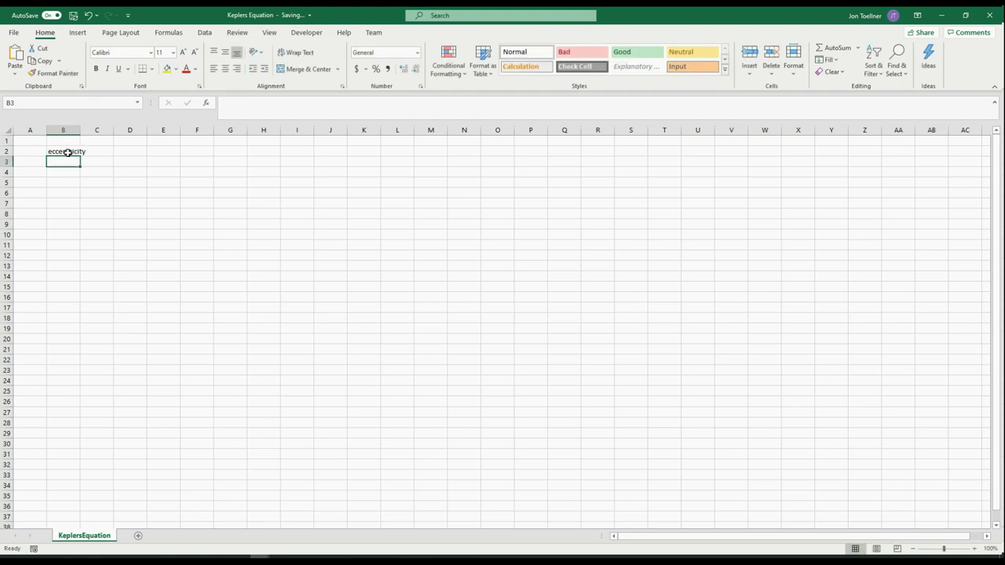
pyautogui.write('semi-')
pyautogui.write('major axis')
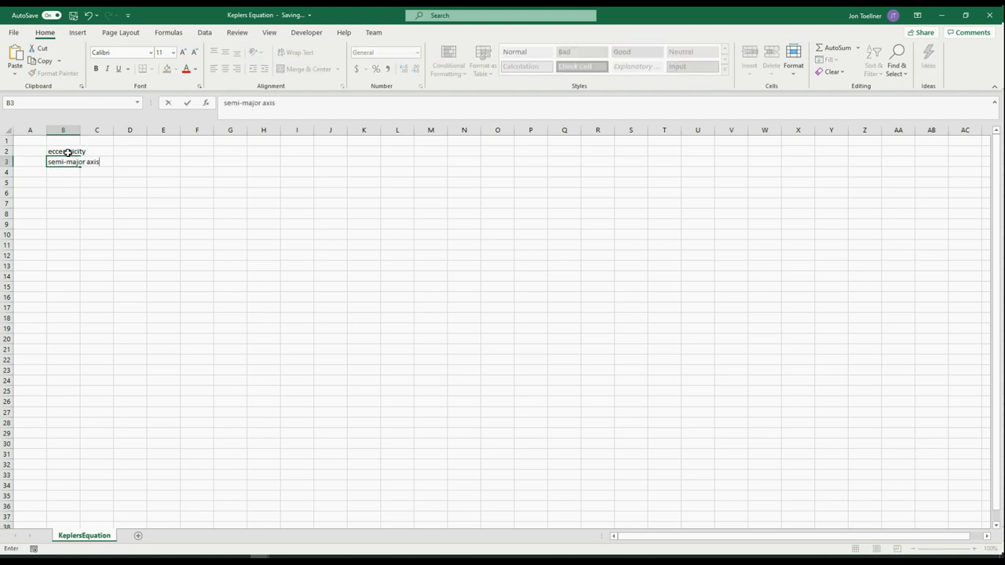
pyautogui.press('Return')
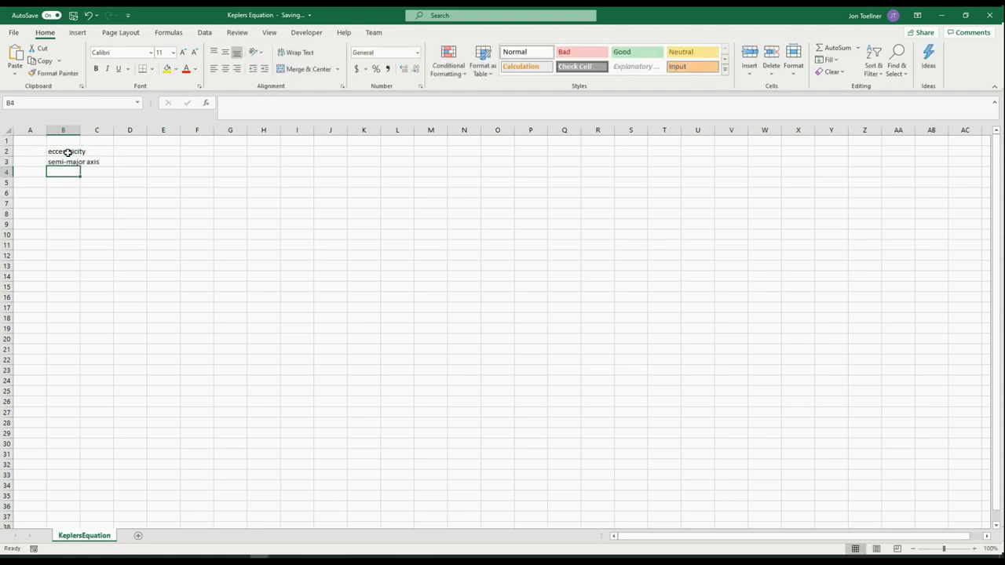
pyautogui.press('Return')
pyautogui.write('period')
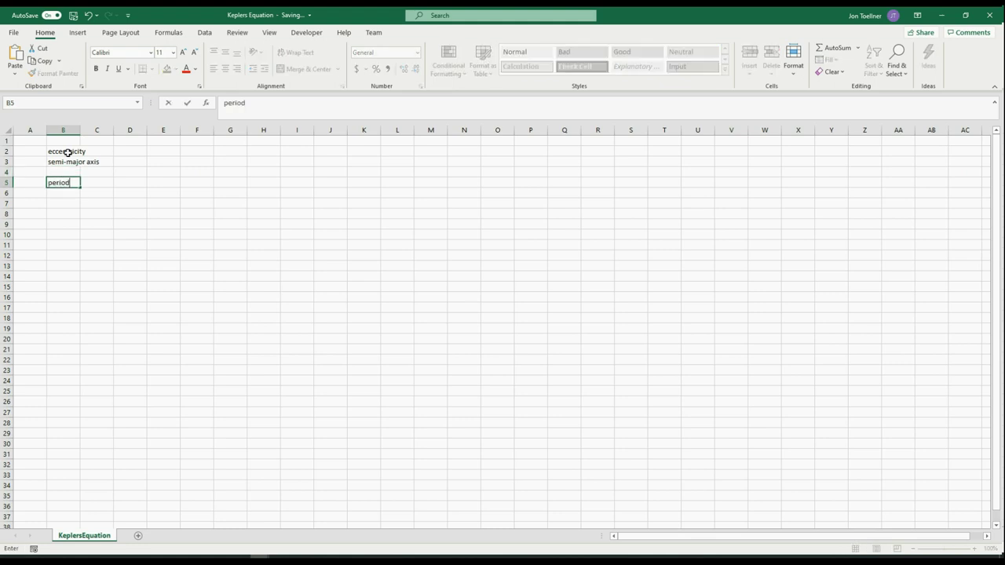
pyautogui.press('Return')
pyautogui.write('time')
pyautogui.press('Return')
pyautogui.press('Return')
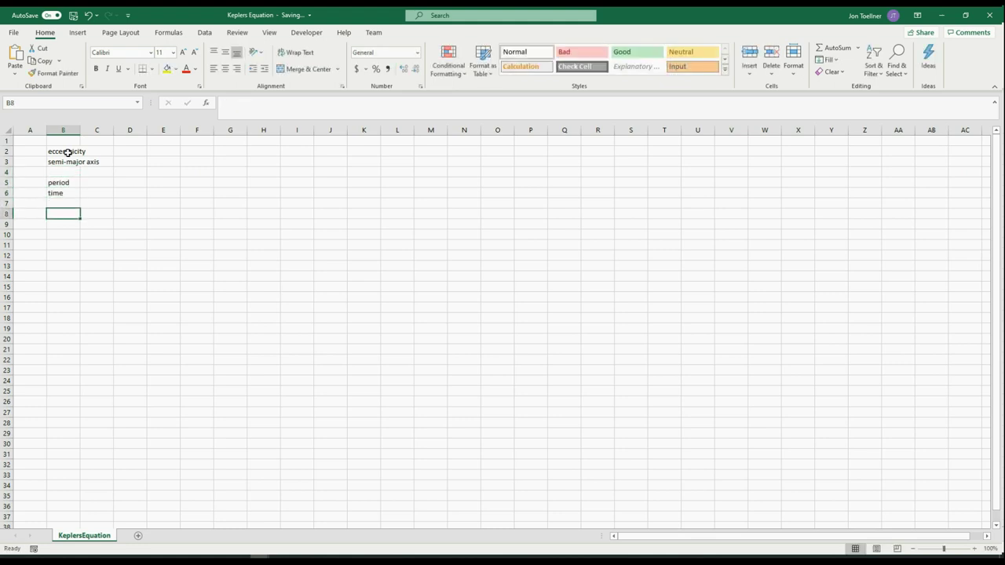
# Add labels target mean anomaly, mean anomaly, eccentric anomaly, true anomaly, radius, x coordinate, y coordinate.
pyautogui.write('target mean anomaly')
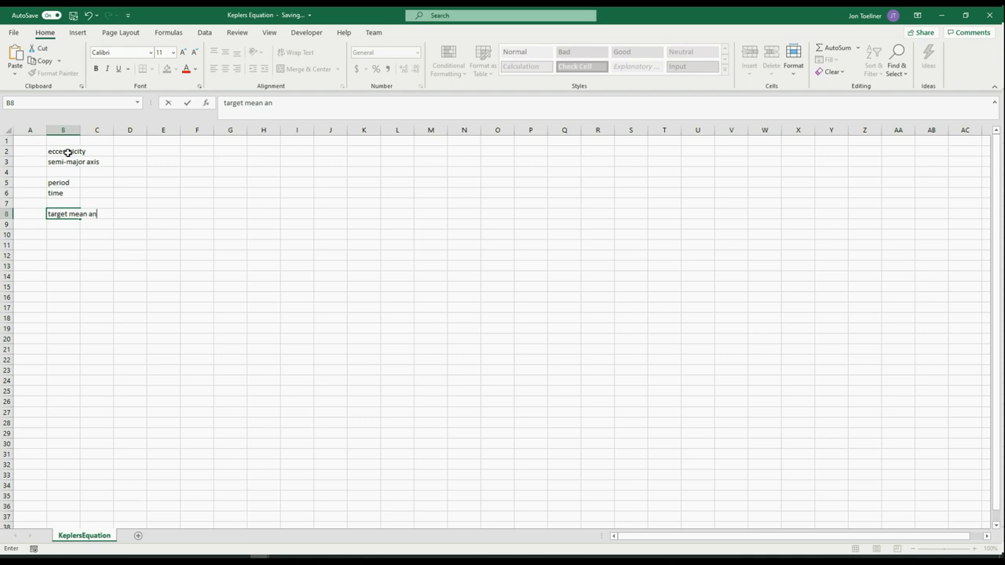
pyautogui.press('Return')
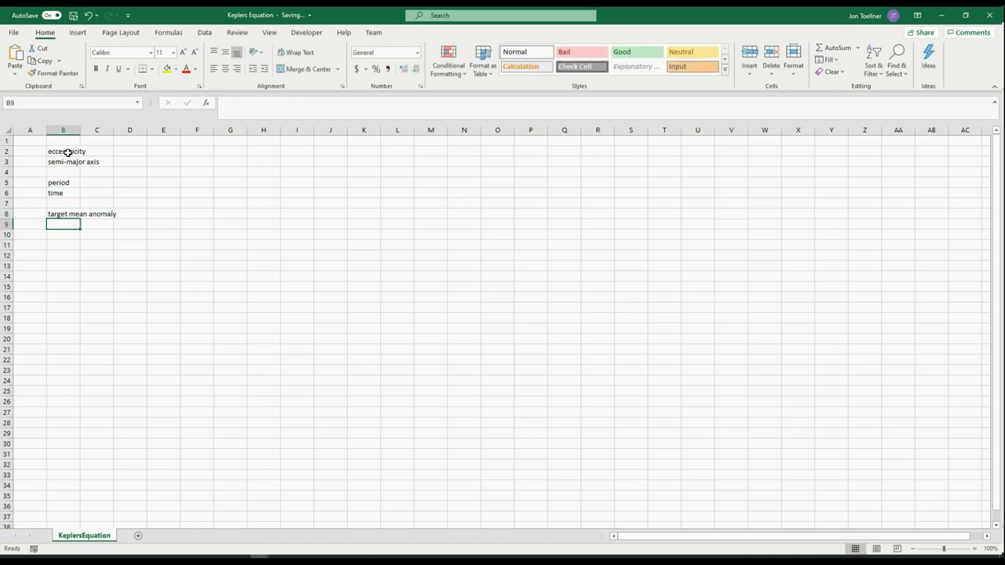
pyautogui.write('mean anomaly')
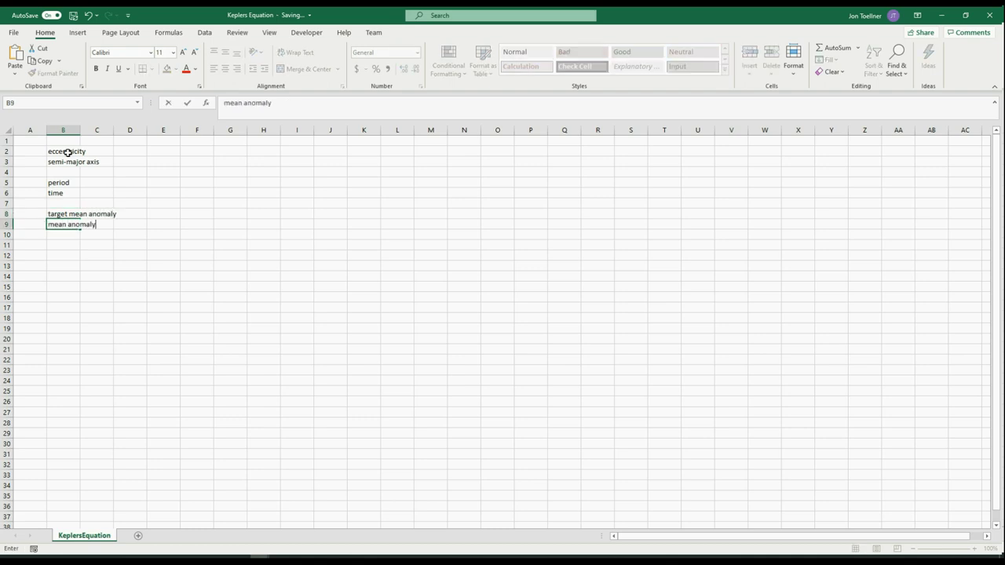
pyautogui.press('Return')
pyautogui.write('eccentric')
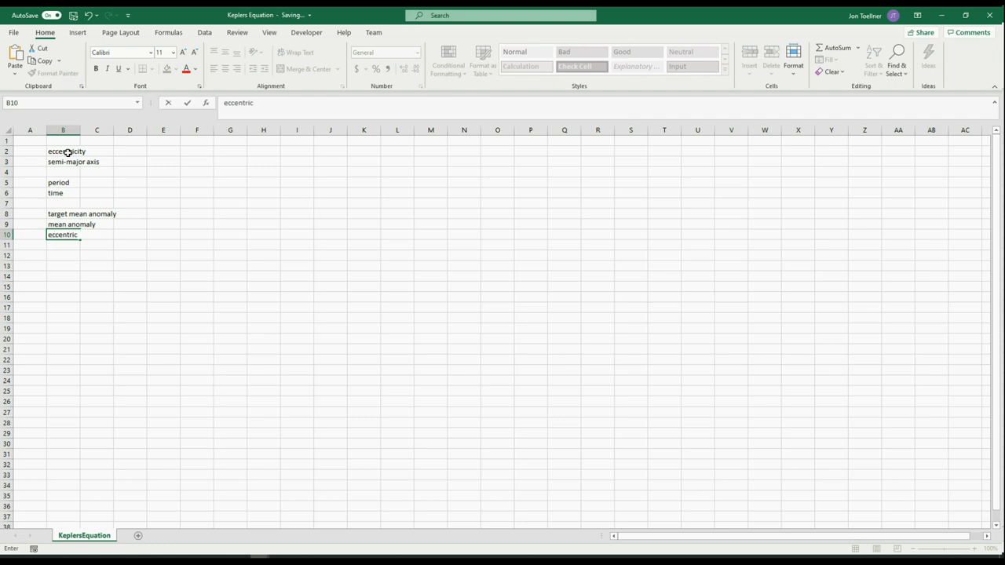
pyautogui.write(' anomaly')
pyautogui.press('Return')
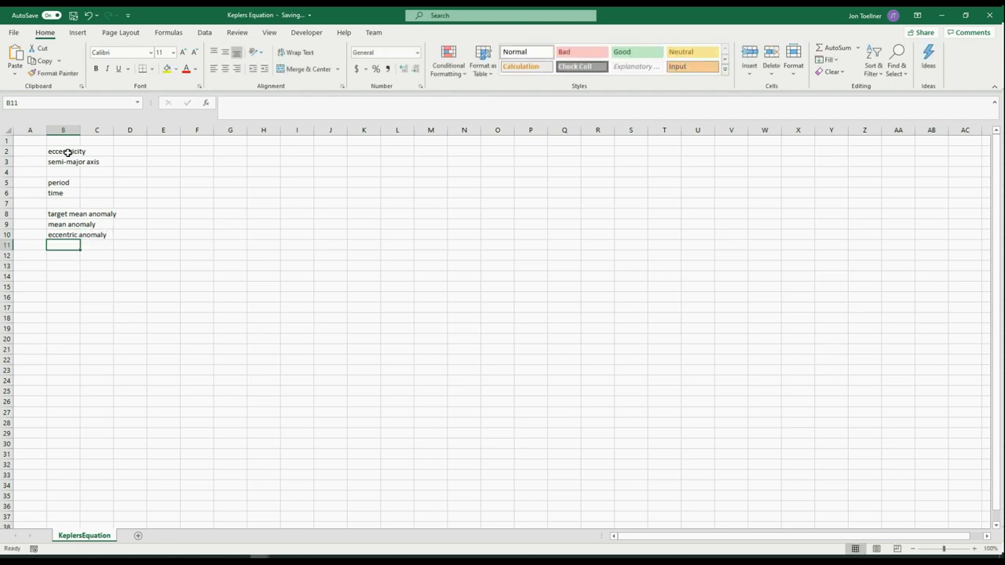
pyautogui.press('Return')
pyautogui.write('true anomal')
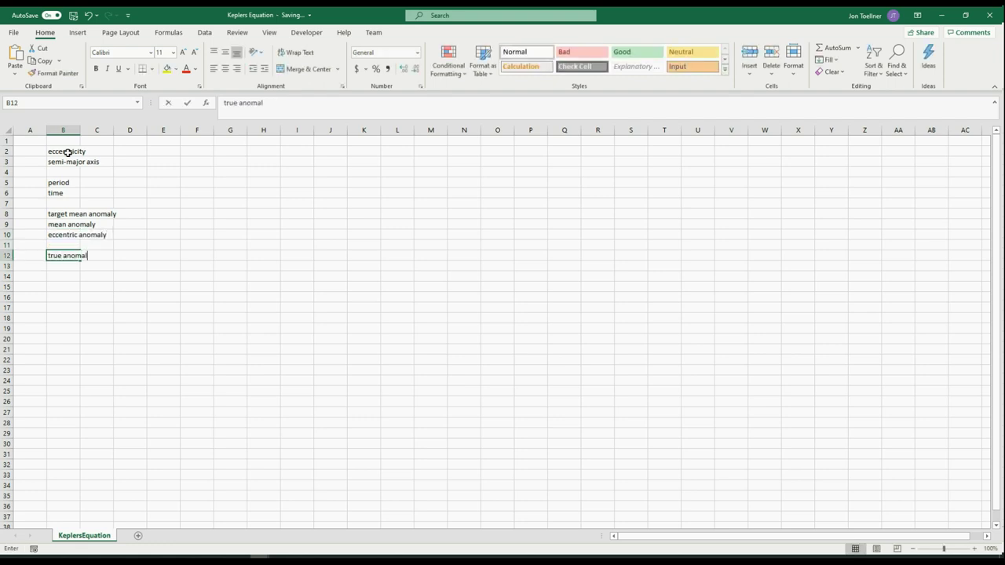
pyautogui.write('y')
pyautogui.press('Return')
pyautogui.press('Return')
pyautogui.press('Return')
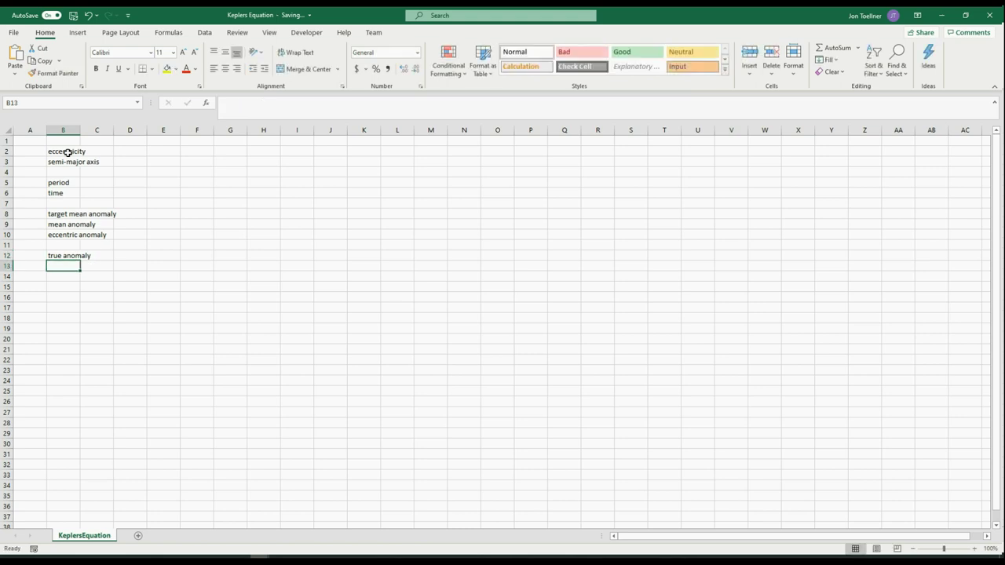
pyautogui.write('radius')
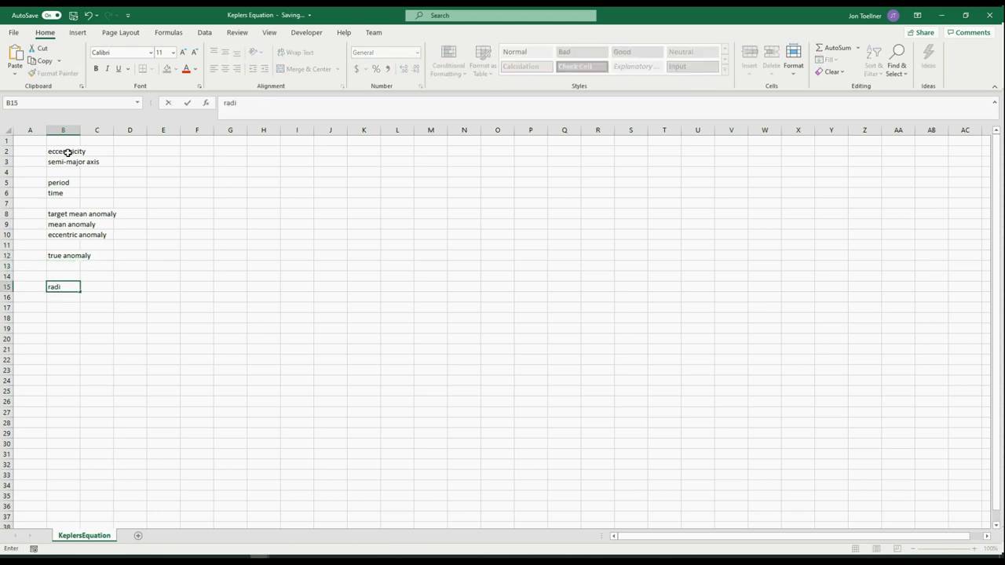
pyautogui.press('Return')
pyautogui.press('Return')
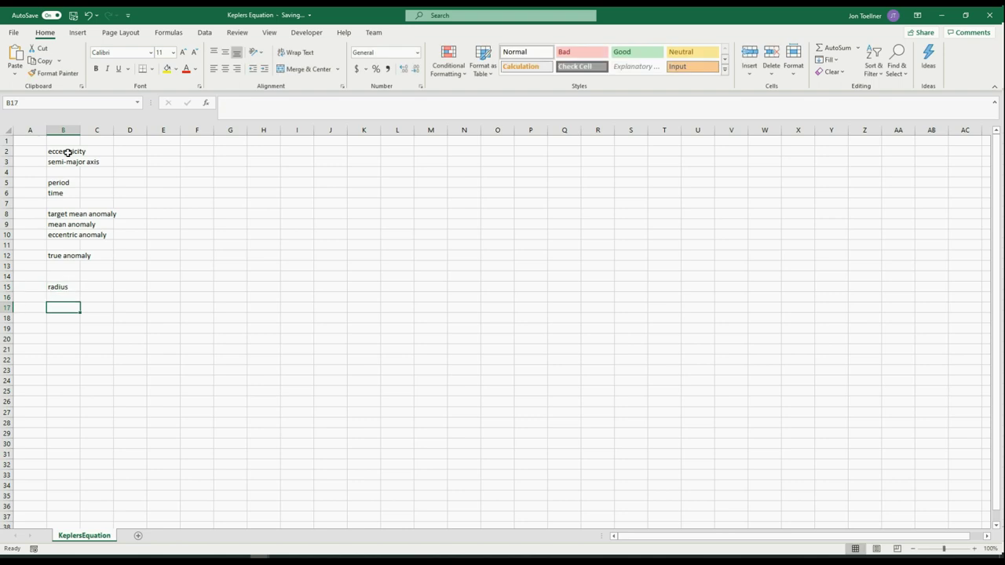
pyautogui.write('x coordinate')
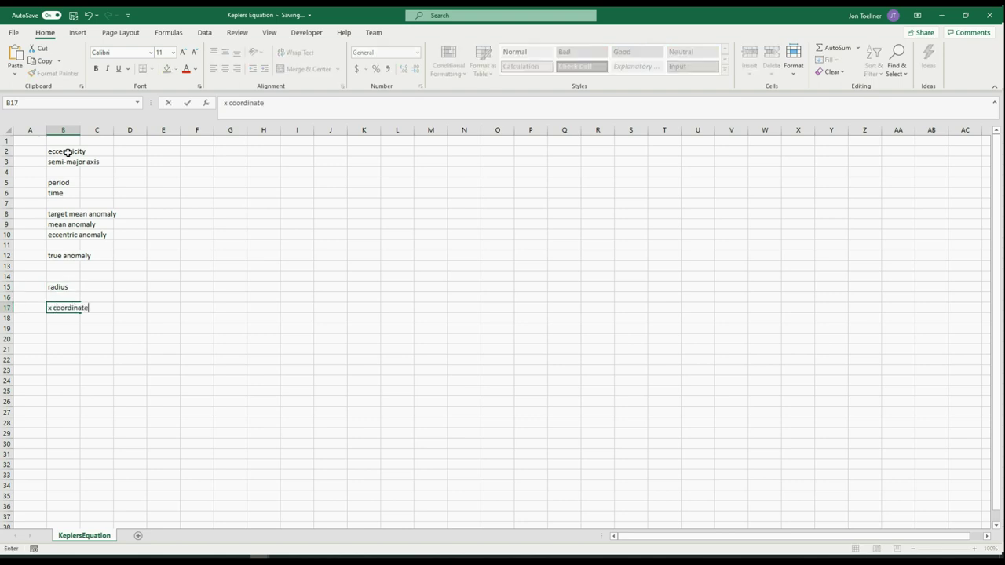
pyautogui.press('Return')
pyautogui.write('y coo')
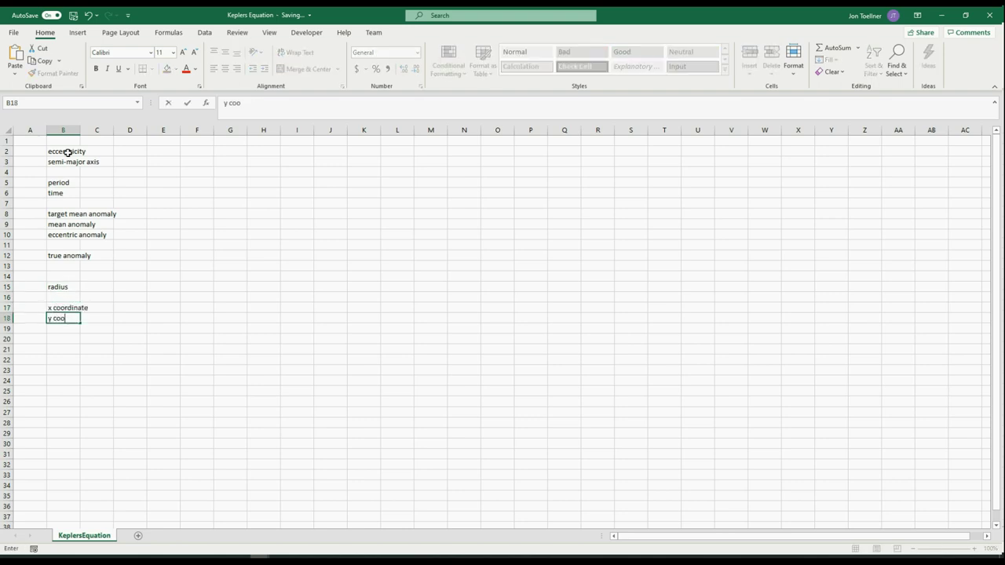
pyautogui.write('rdinate')
pyautogui.press('Return')
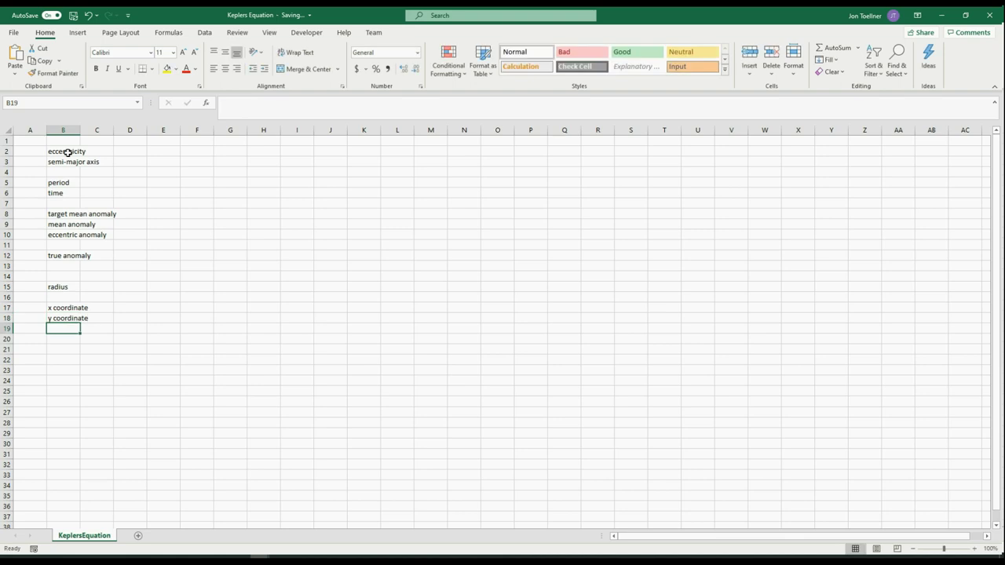
# Autofit column B and name the C2:C18 cells from their left-column labels.
pyautogui.doubleClick(80, 129)
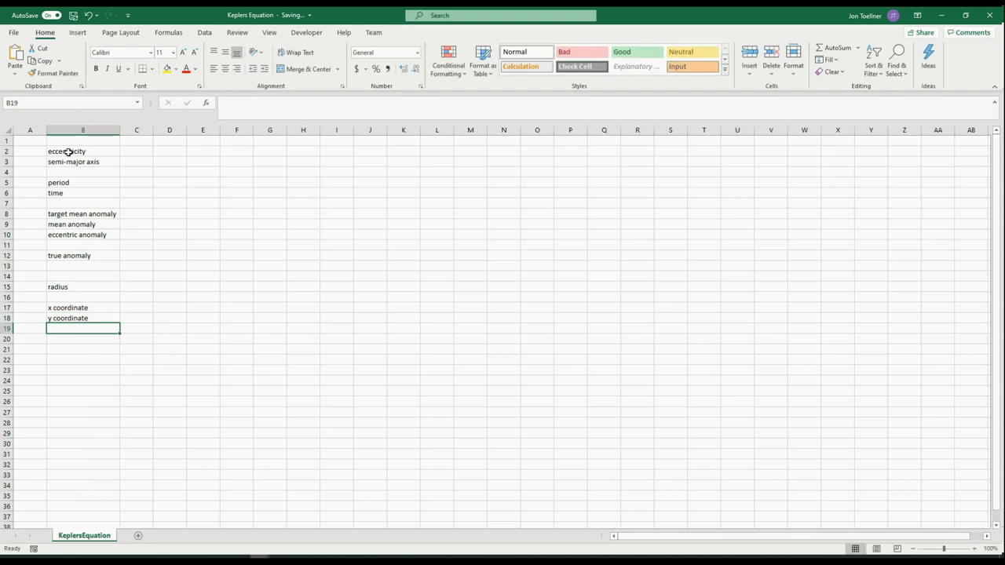
pyautogui.moveTo(68, 152); pyautogui.dragTo(141, 316)
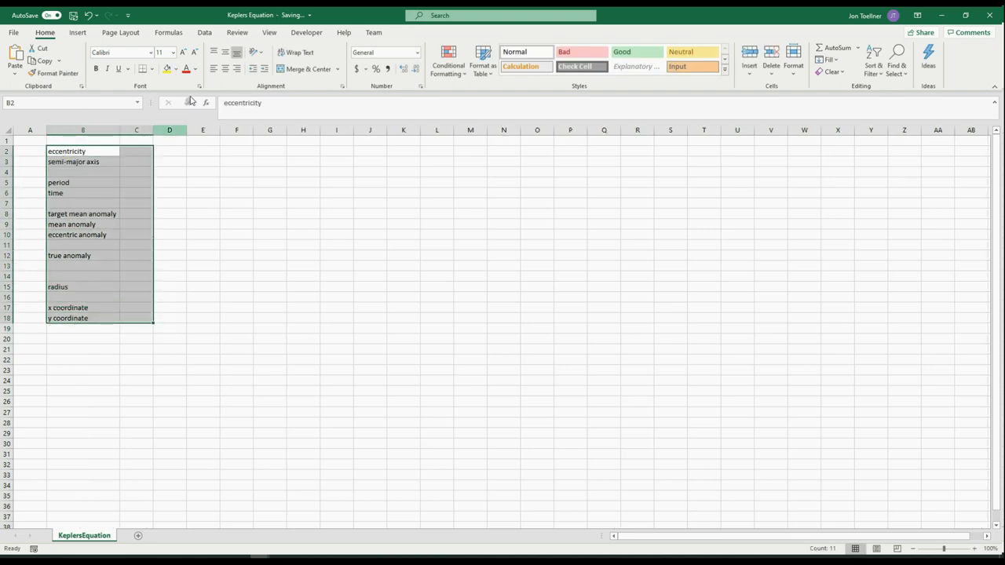
pyautogui.click(170, 33)
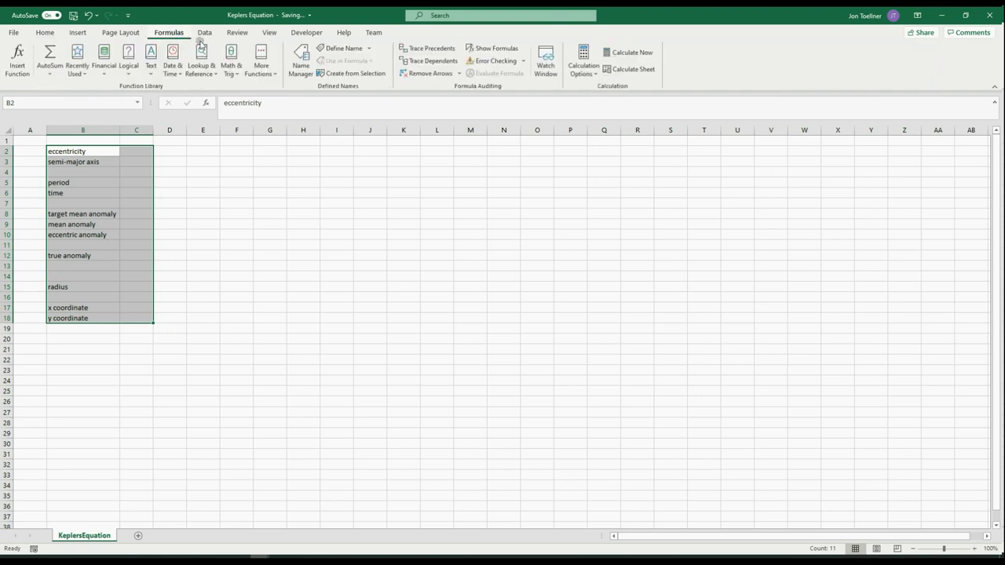
pyautogui.click(342, 73)
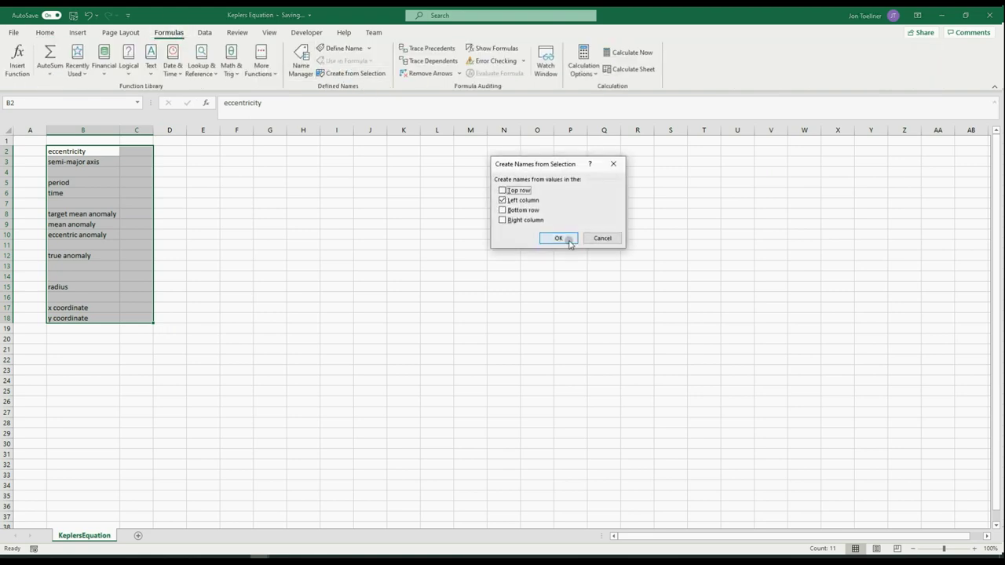
pyautogui.click(569, 243)
# Step down column C from C2 to verify the new cell names.
pyautogui.click(129, 149)
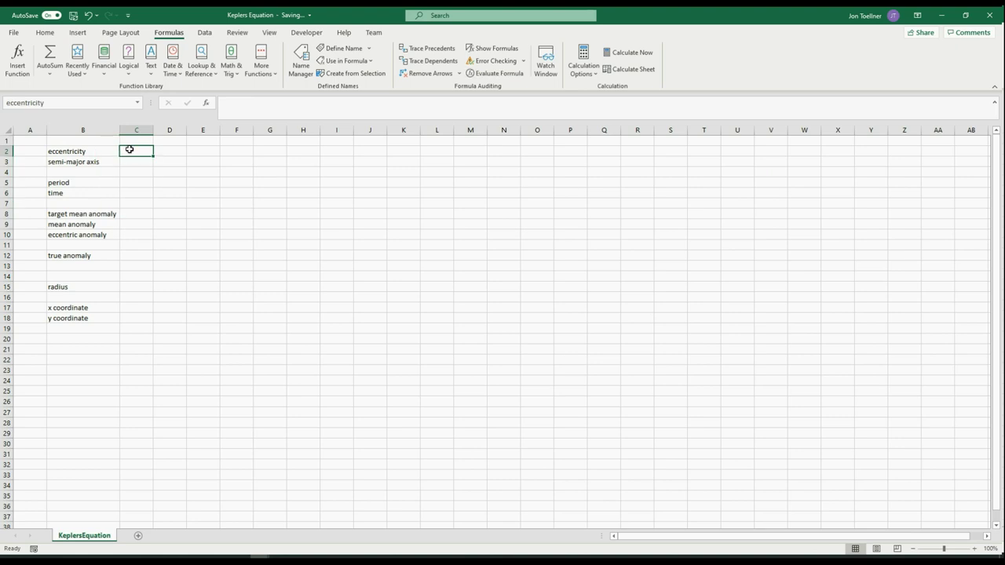
pyautogui.press('Down')
pyautogui.press('Down')
pyautogui.press('Down')
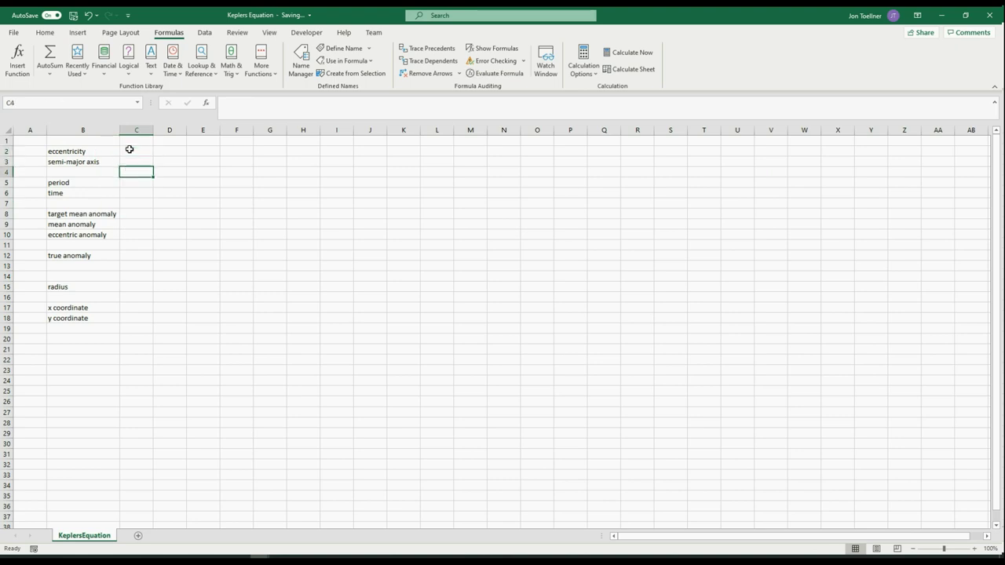
pyautogui.press('Down')
pyautogui.press('Down')
pyautogui.press('Down')
pyautogui.press('Down')
pyautogui.press('Down')
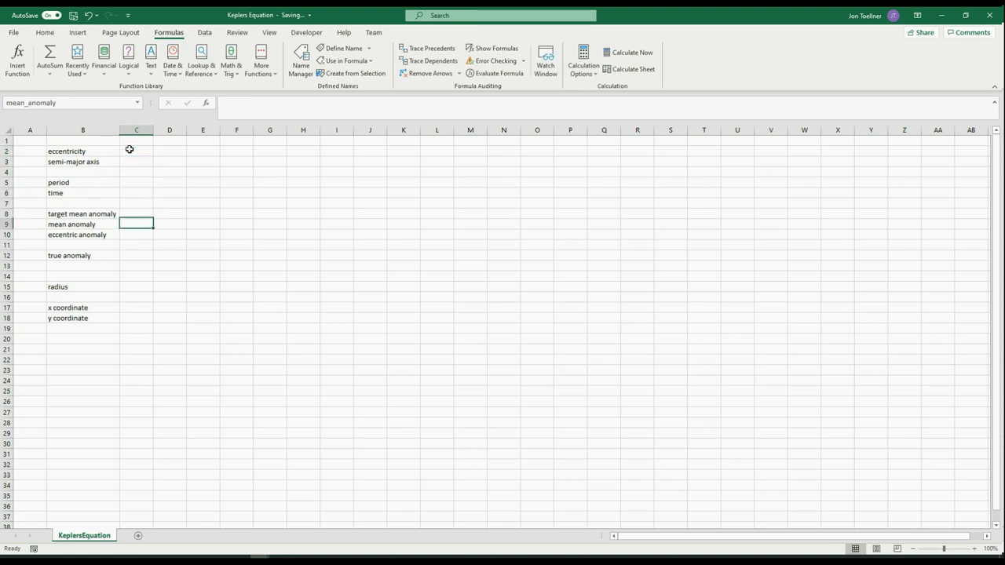
pyautogui.press('Down')
pyautogui.press('Down')
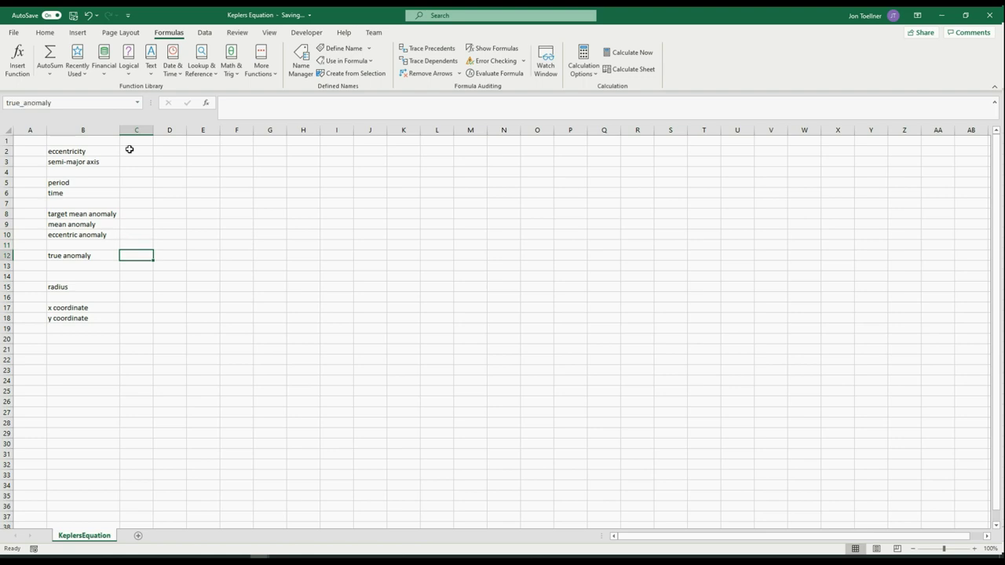
pyautogui.click(129, 149)
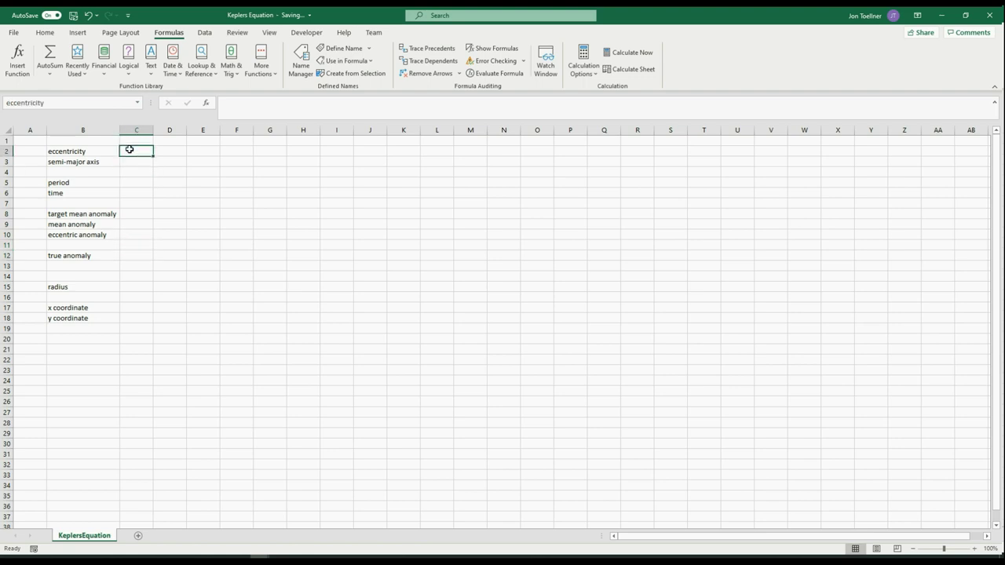
# Enter eccentricity 0.8, semi-major axis 5.0, period 4 and time 1 in column C.
pyautogui.write('0.8')
pyautogui.press('Return')
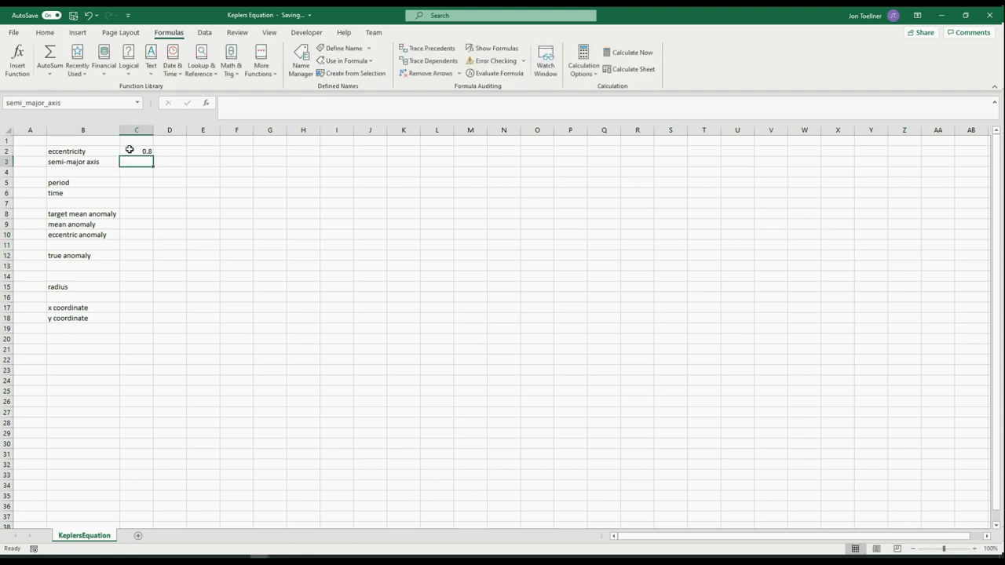
pyautogui.write('5.0')
pyautogui.press('Return')
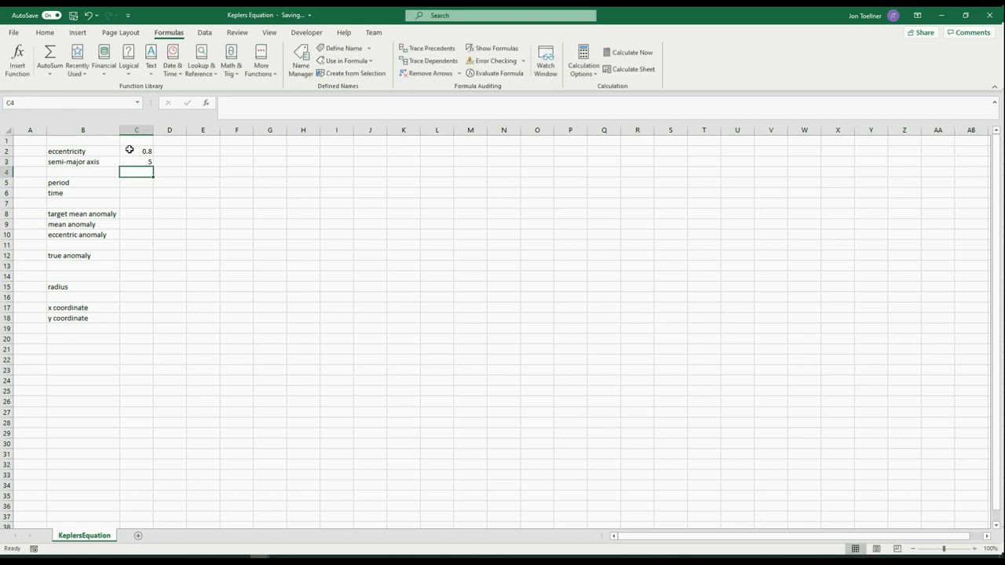
pyautogui.press('Down')
pyautogui.write('4')
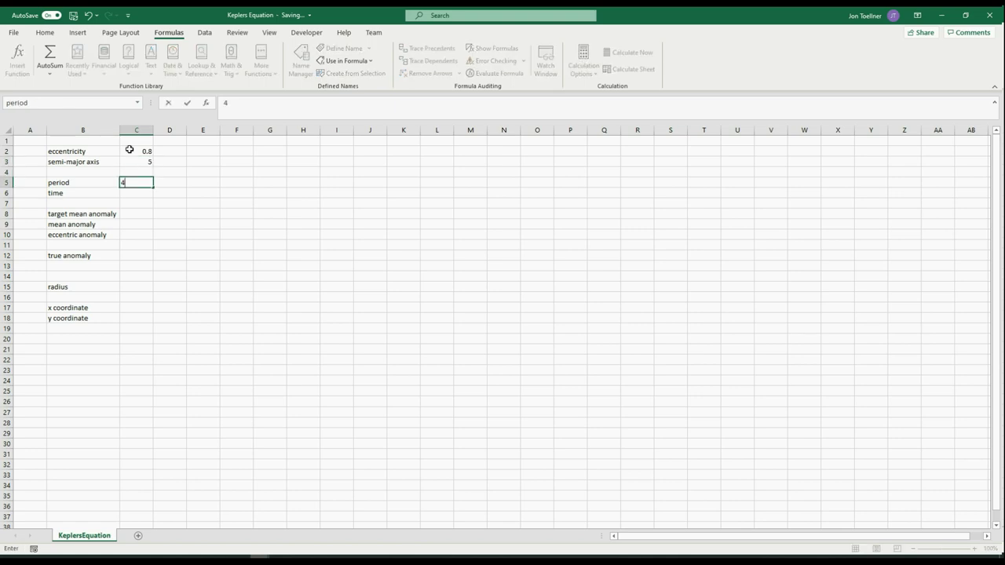
pyautogui.press('Return')
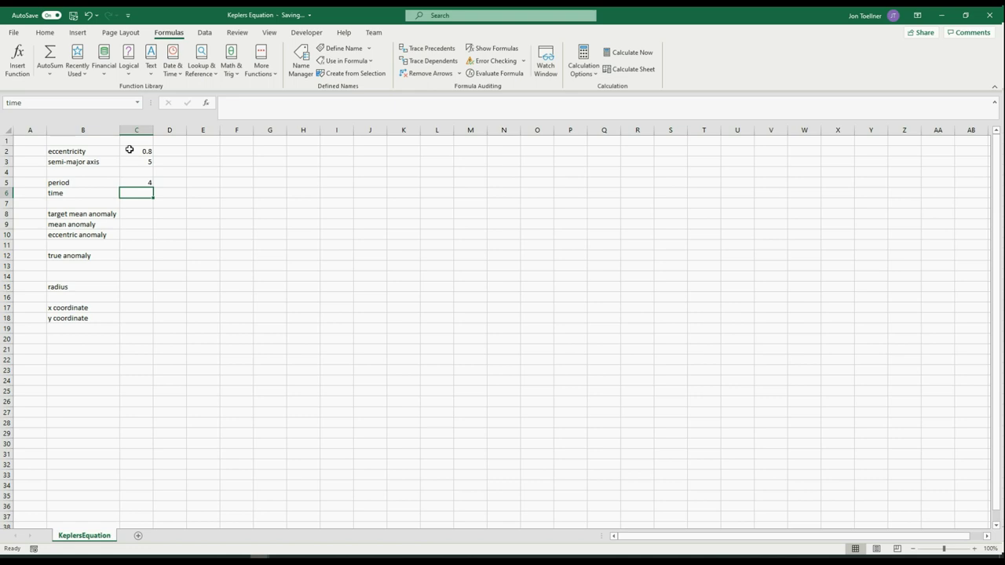
pyautogui.write('1')
pyautogui.press('Return')
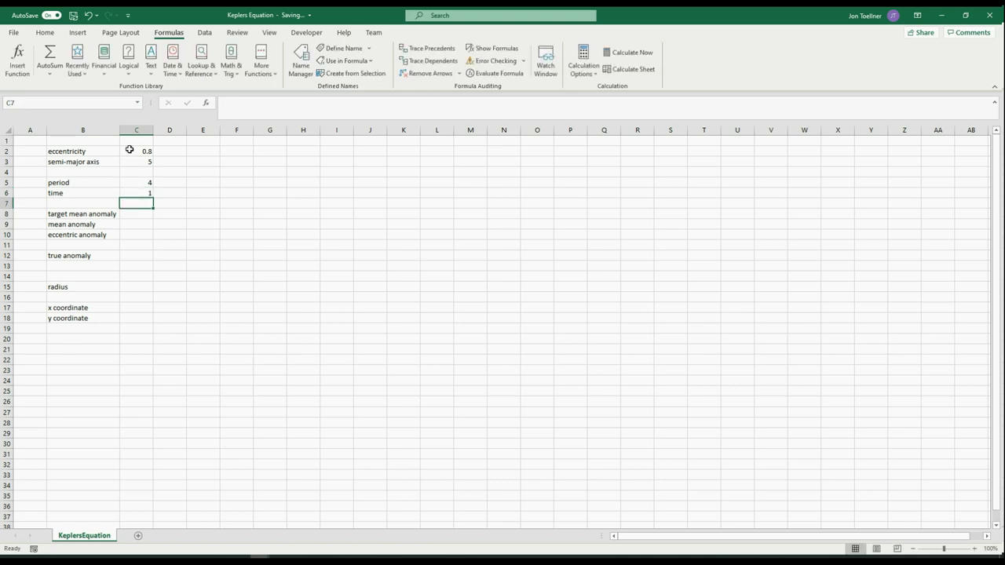
# Add the label pi in cell B20 below the orbit labels.
pyautogui.press('Down')
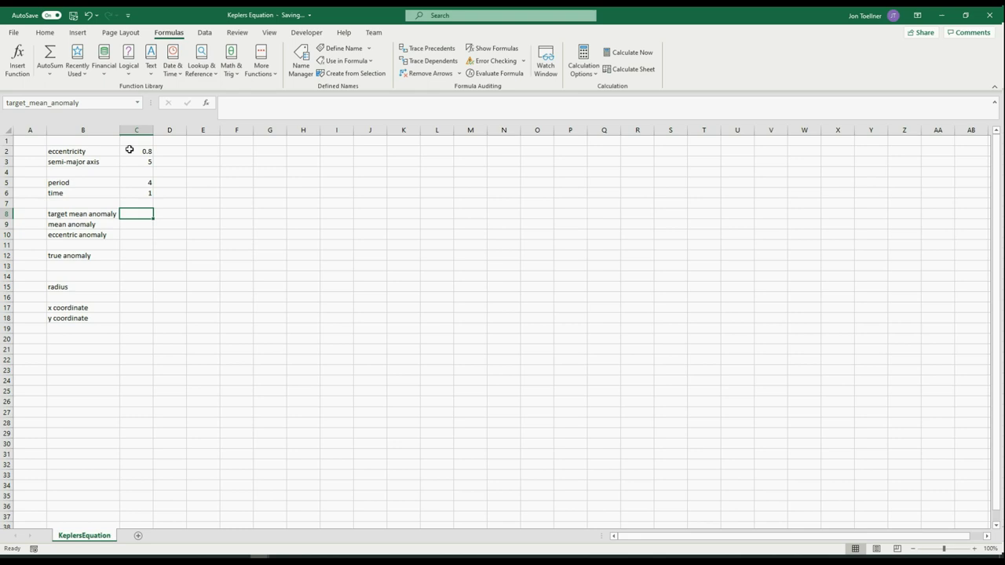
pyautogui.write('=')
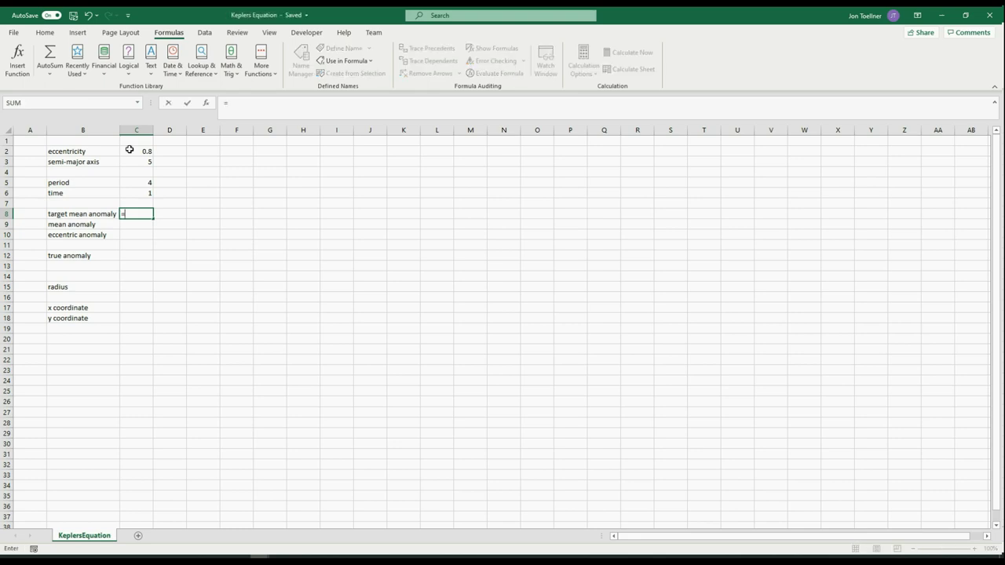
pyautogui.press('BackSpace')
pyautogui.press('Escape')
pyautogui.press('Down')
pyautogui.press('Down')
pyautogui.press('Down')
pyautogui.press('Down')
pyautogui.press('Down')
pyautogui.press('Down')
pyautogui.press('Down')
pyautogui.press('Down')
pyautogui.press('Down')
pyautogui.press('Down')
pyautogui.press('Down')
pyautogui.press('Down')
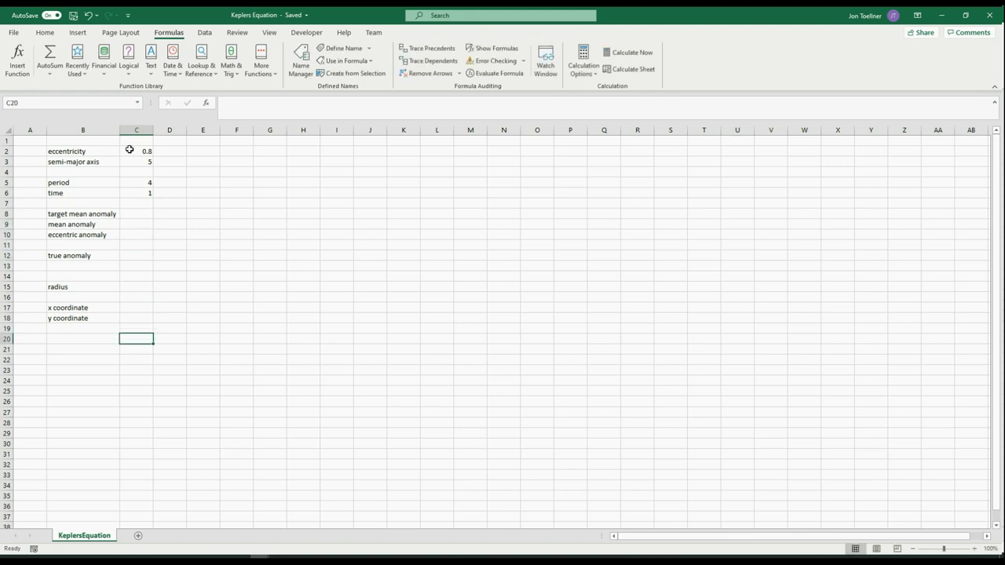
pyautogui.press('Down')
pyautogui.press('Up')
pyautogui.press('Left')
pyautogui.write('pi')
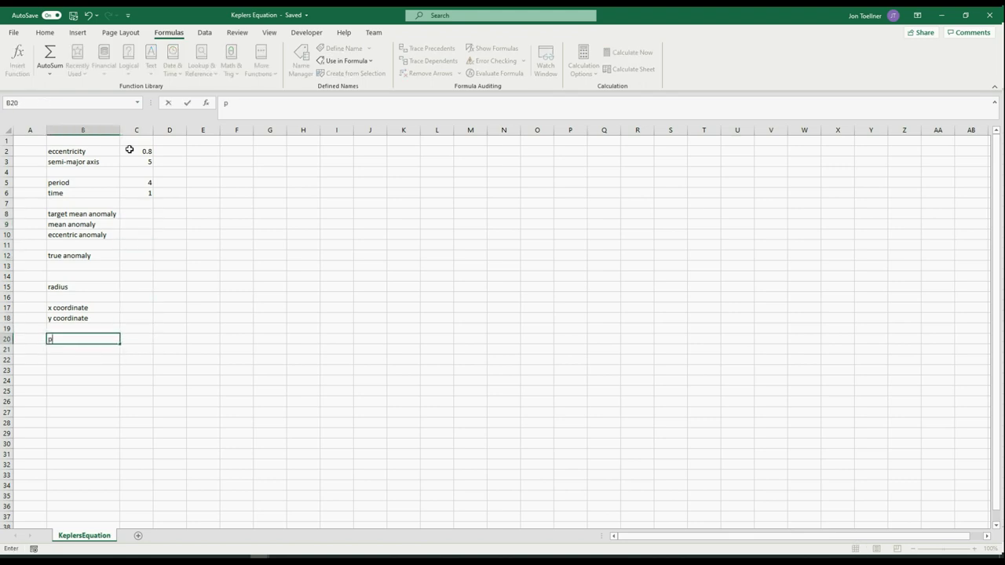
pyautogui.press('Tab')
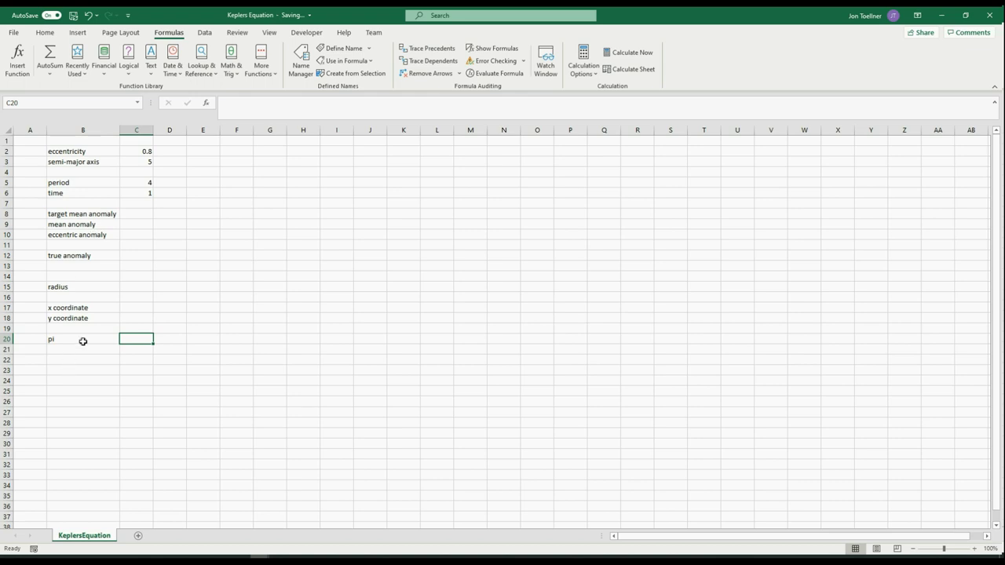
# Name cell C20 pi from its label and fill it with =PI().
pyautogui.moveTo(78, 339); pyautogui.dragTo(131, 341)
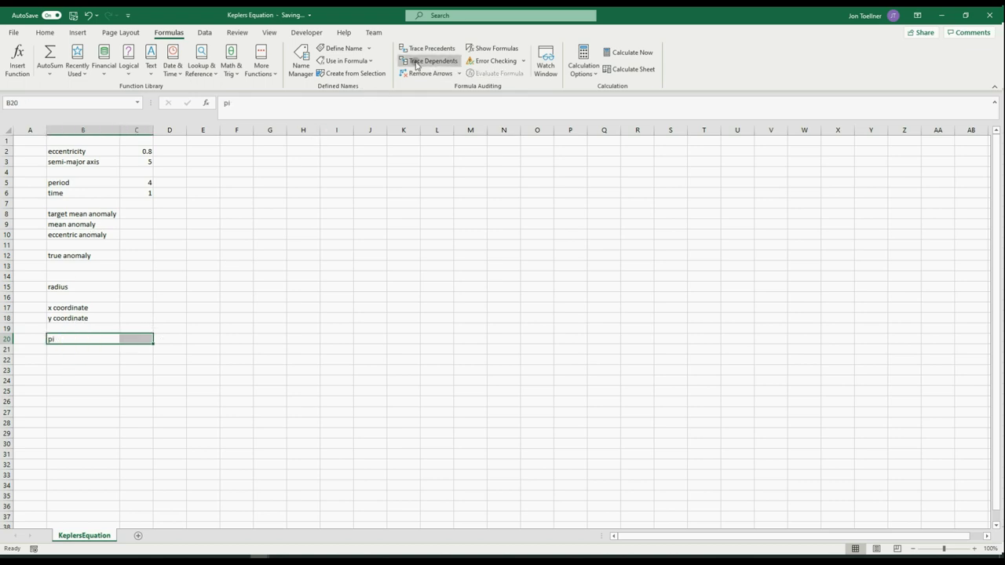
pyautogui.click(351, 73)
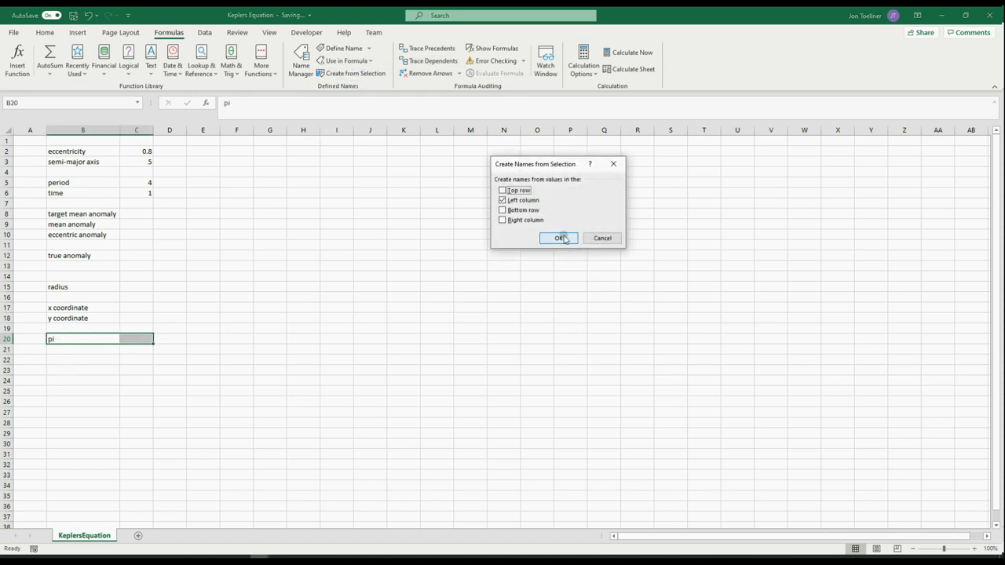
pyautogui.click(558, 238)
pyautogui.click(136, 339)
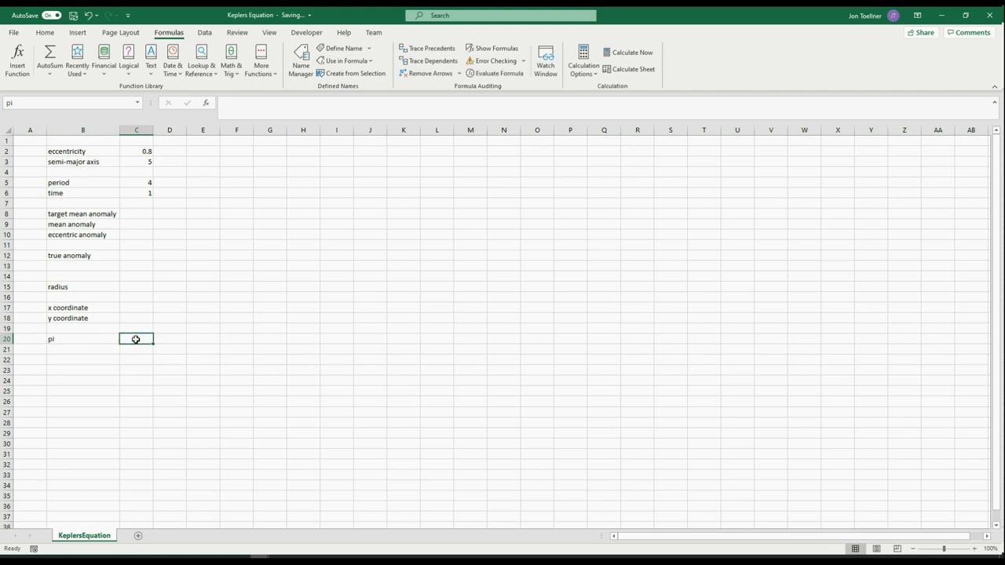
pyautogui.write('=pi()')
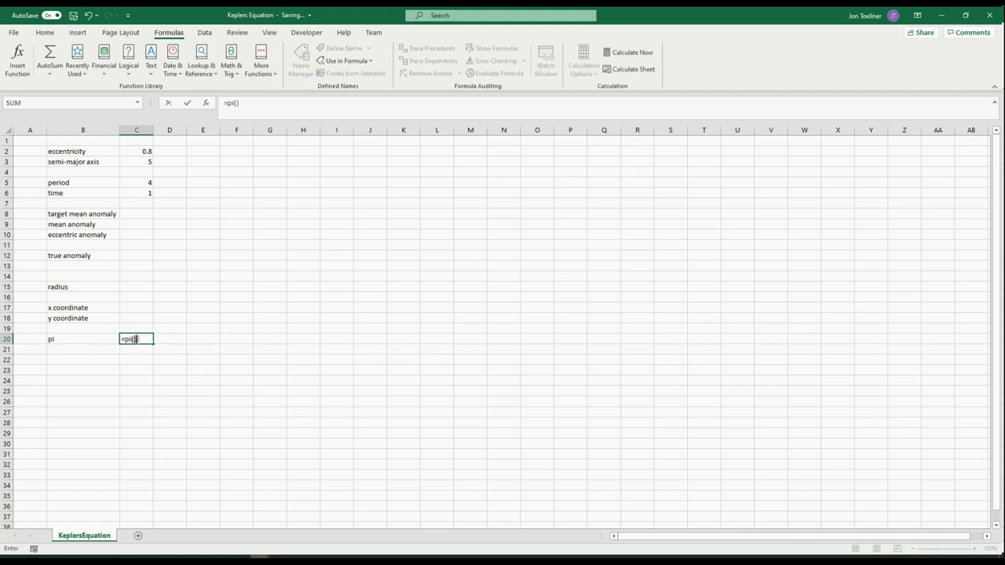
pyautogui.press('Return')
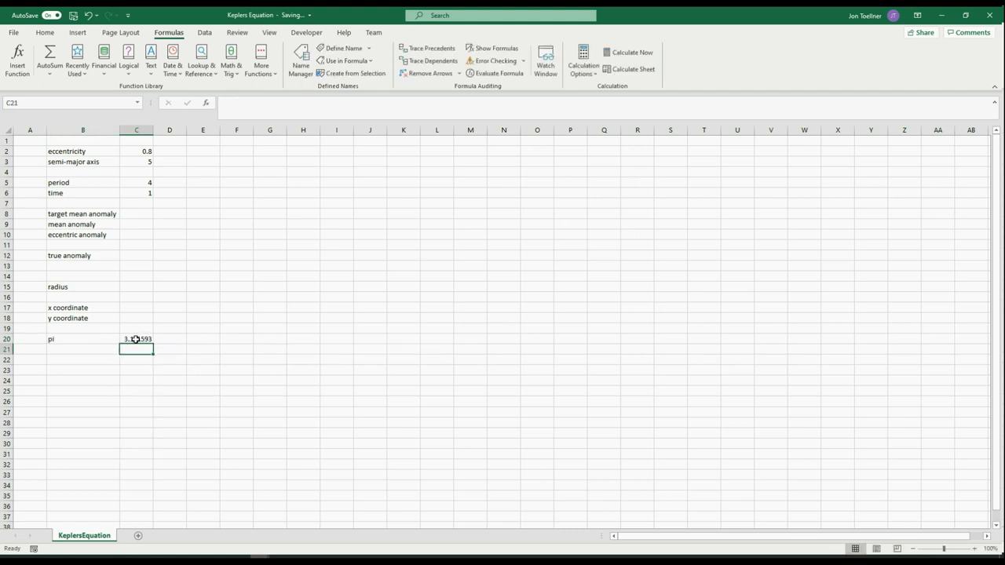
pyautogui.click(135, 213)
# Enter =2*pi*(time/period) in C8 and fix the #NAME? error, giving 1.570796.
pyautogui.write('=')
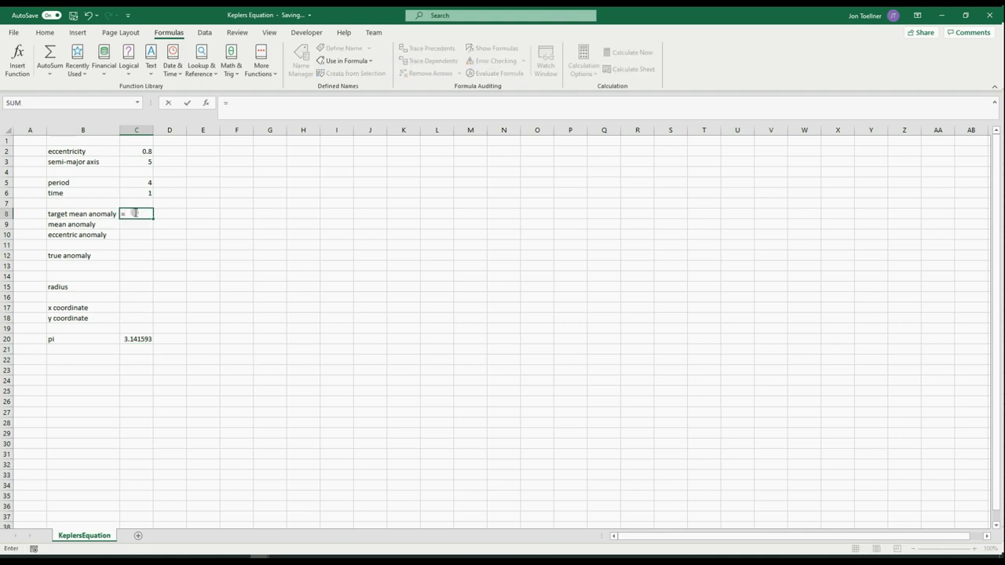
pyautogui.write('s*pi')
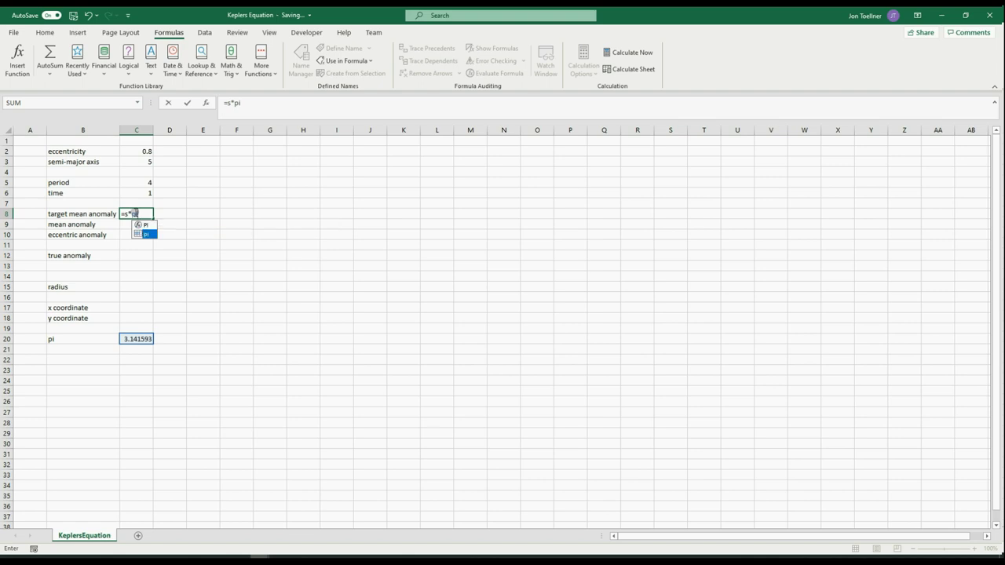
pyautogui.press('Escape')
pyautogui.write('*(')
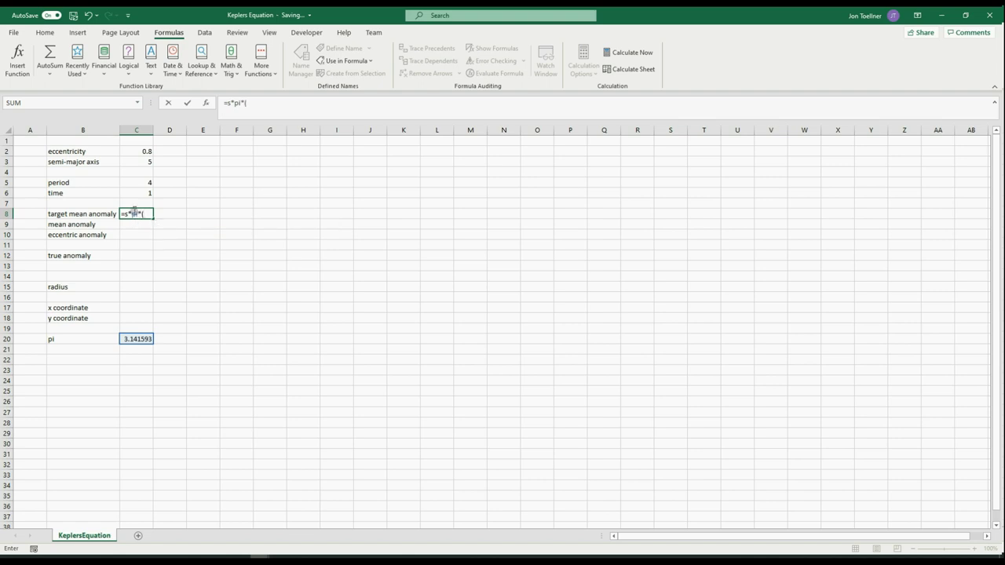
pyautogui.click(136, 193)
pyautogui.write('/')
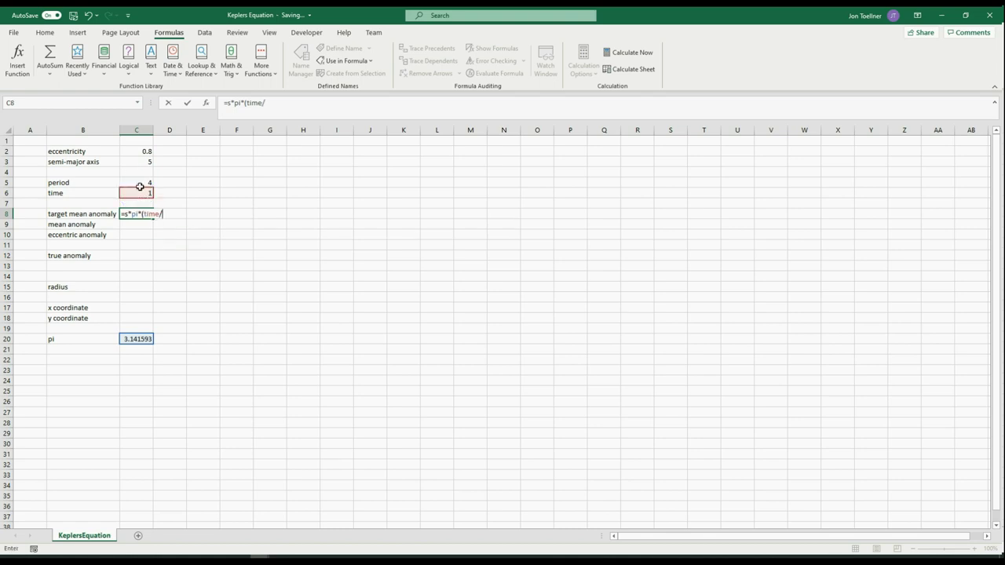
pyautogui.click(138, 182)
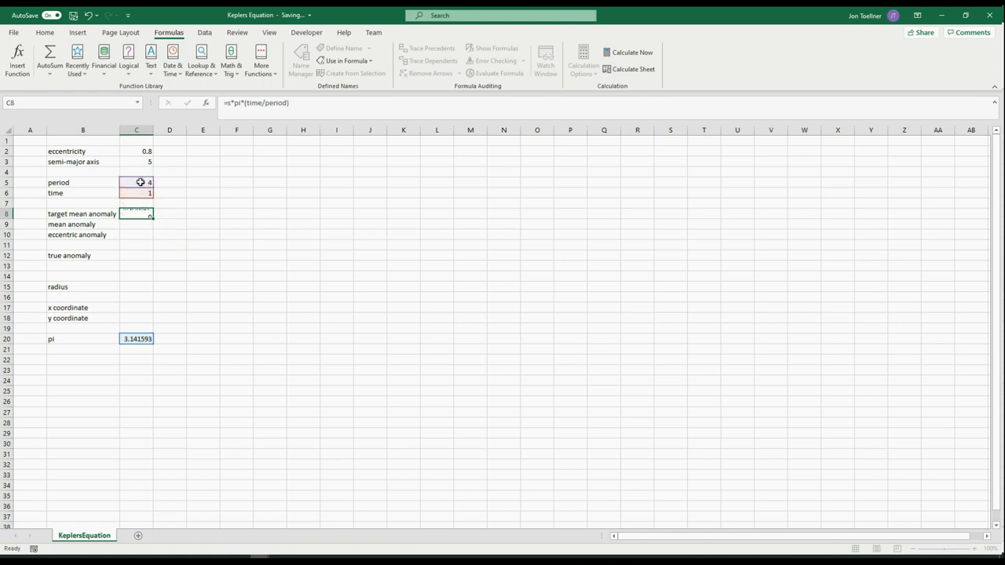
pyautogui.press('Return')
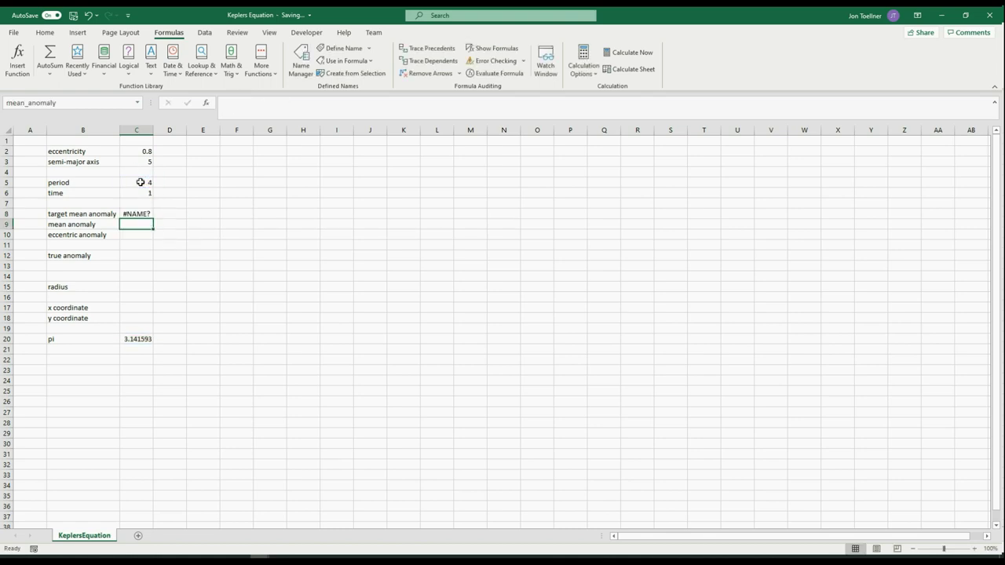
pyautogui.press('Up')
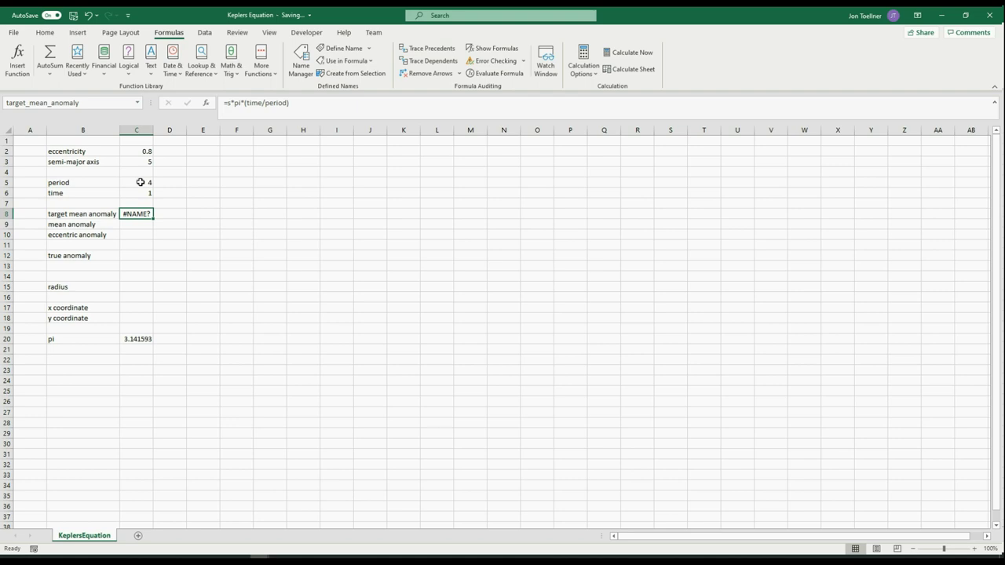
pyautogui.click(231, 102)
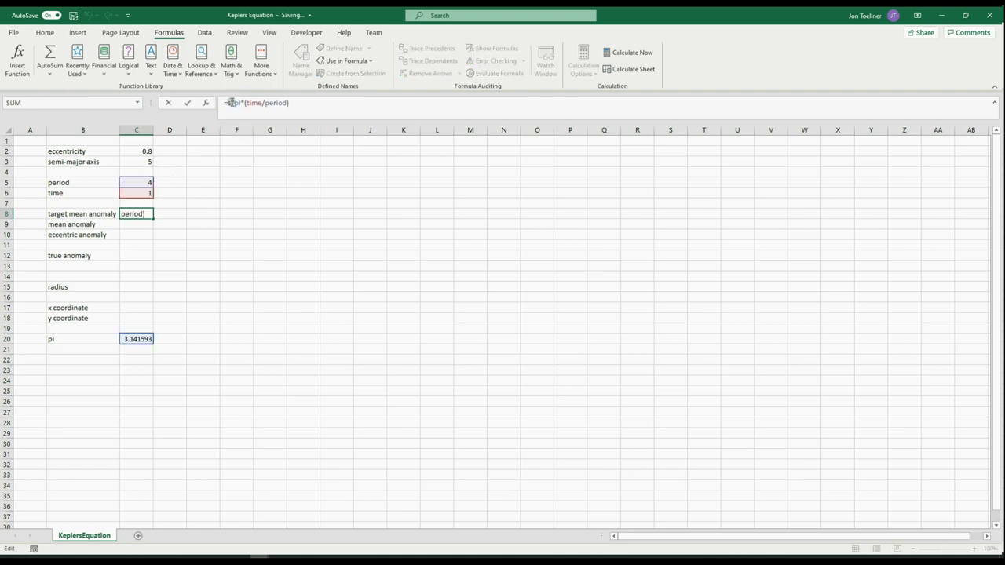
pyautogui.press('Return')
# Show C8's formula with =FORMULATEXT(C8) in D8 and autofit column D.
pyautogui.press('Up')
pyautogui.press('Right')
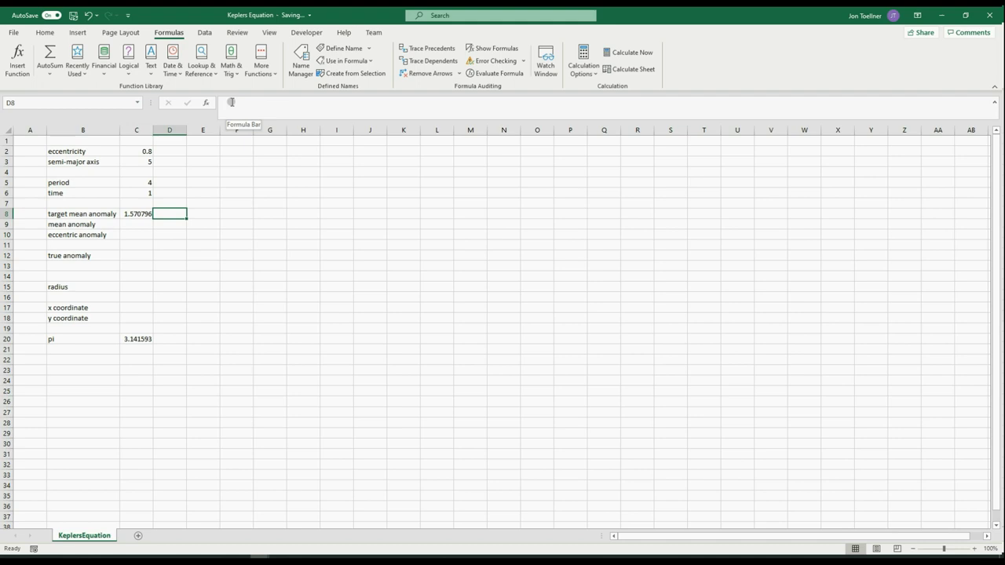
pyautogui.write('=FORMULATEXT(')
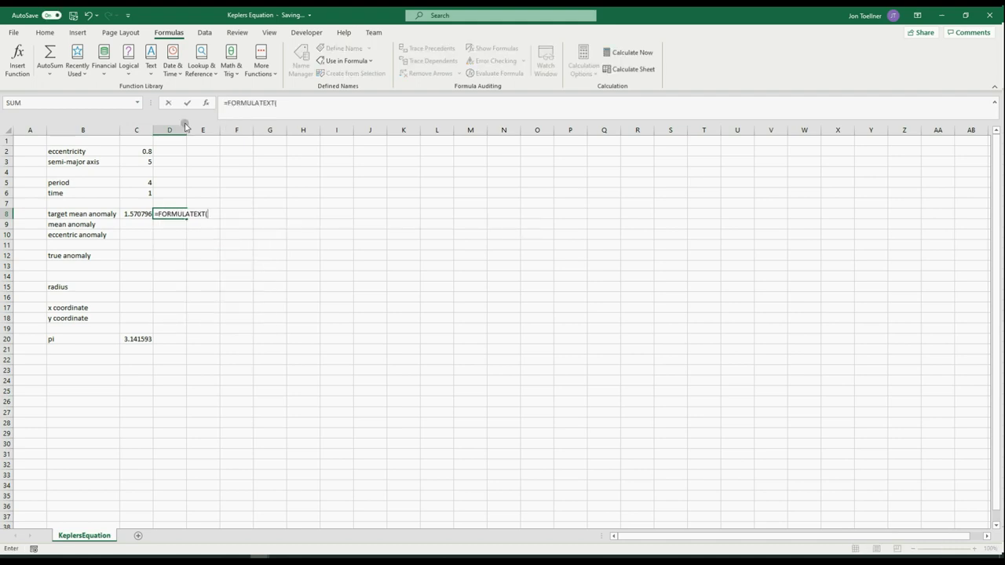
pyautogui.click(133, 212)
pyautogui.press('Return')
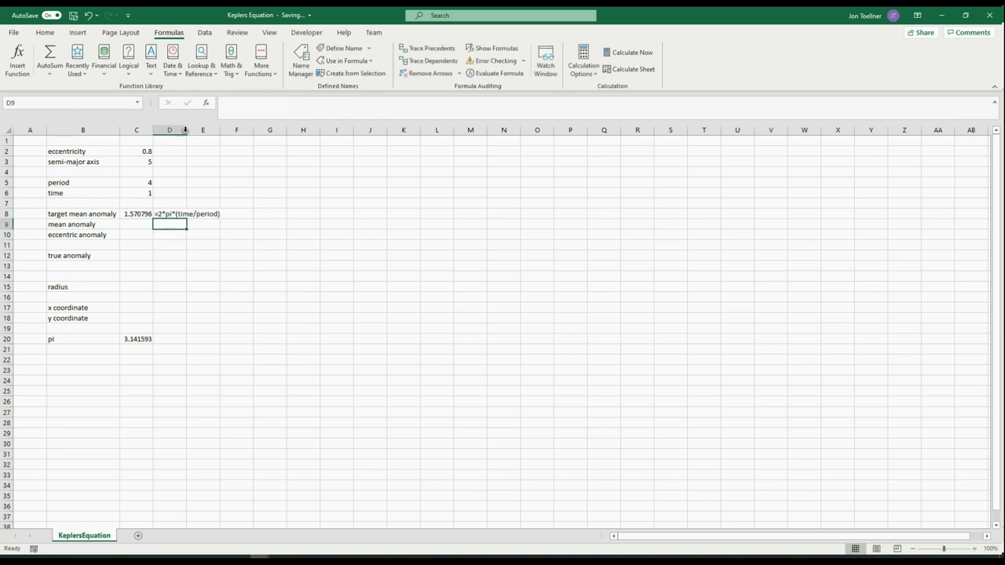
pyautogui.doubleClick(185, 133)
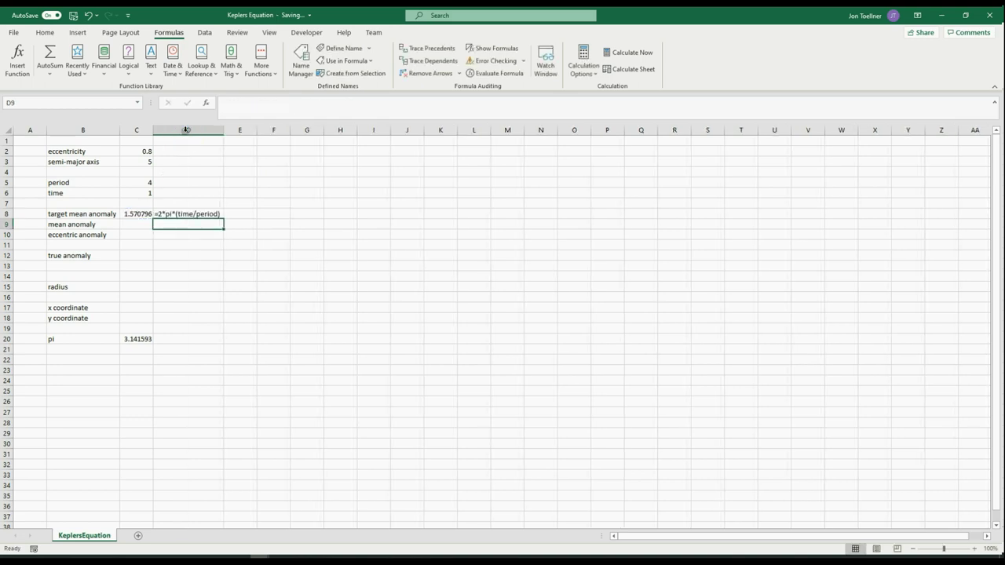
# Enter =eccentric_anomaly-eccentricity*SIN(eccentric_anomaly) as the mean anomaly in C9.
pyautogui.click(131, 224)
pyautogui.write('=ecc')
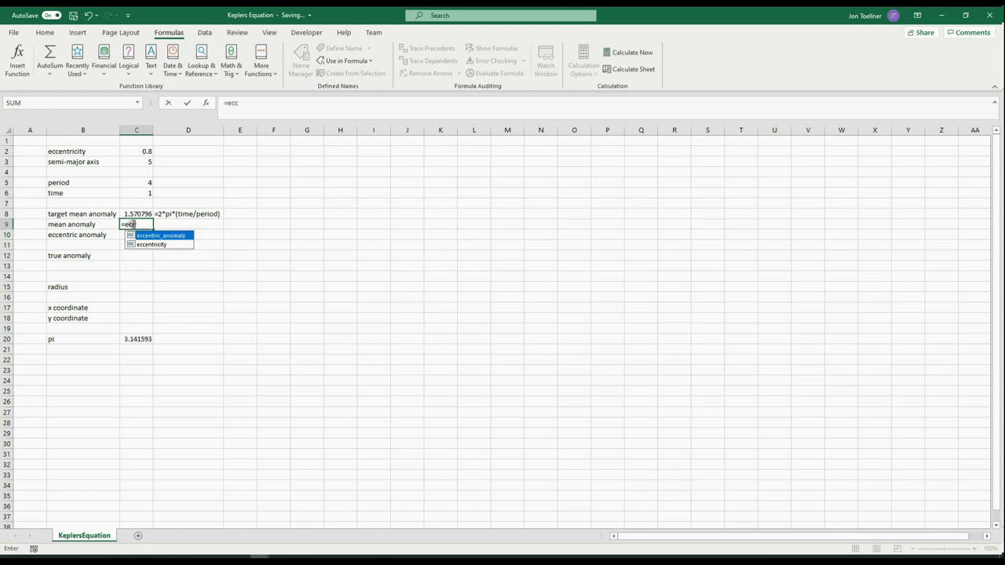
pyautogui.press('Tab')
pyautogui.write('-e')
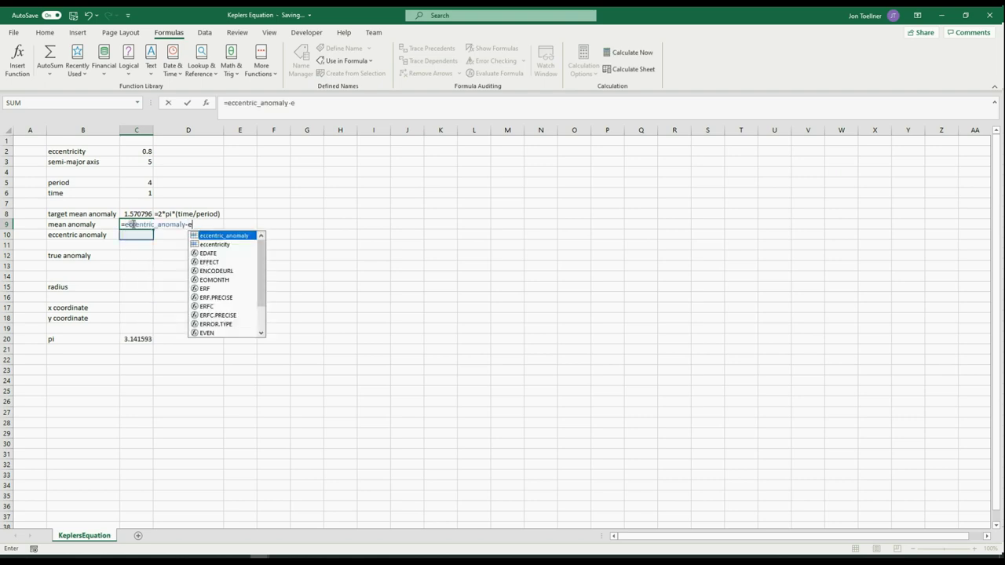
pyautogui.press('Down')
pyautogui.press('Tab')
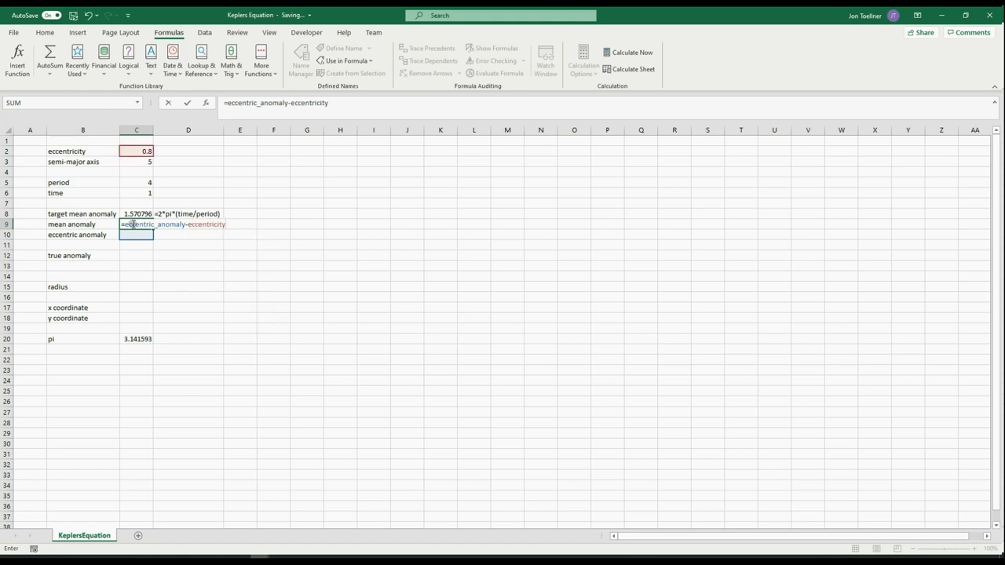
pyautogui.write('*sin(e')
pyautogui.press('Tab')
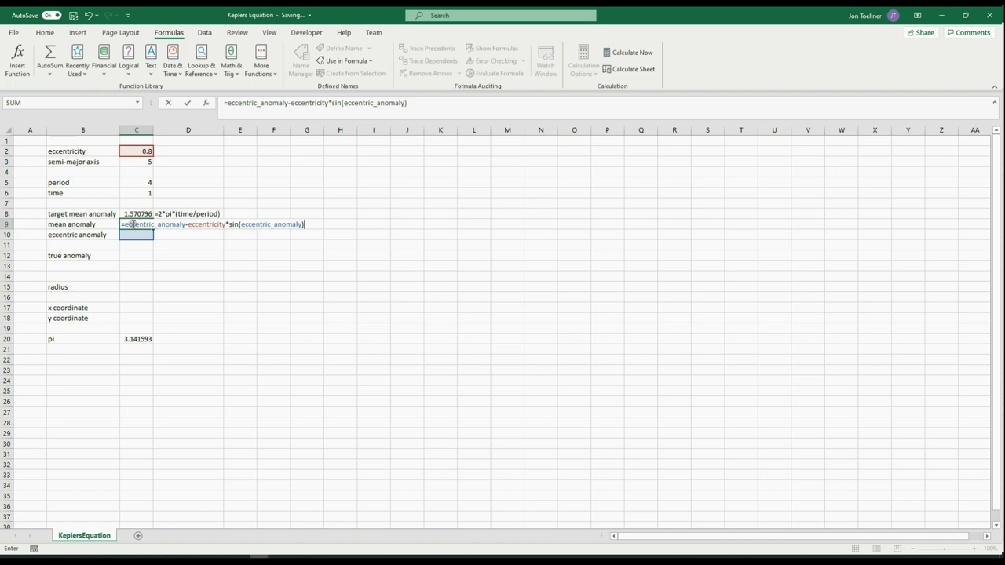
pyautogui.press('Return')
# Put =FORMULATEXT(C9) in D9 and autofit column D.
pyautogui.click(132, 223)
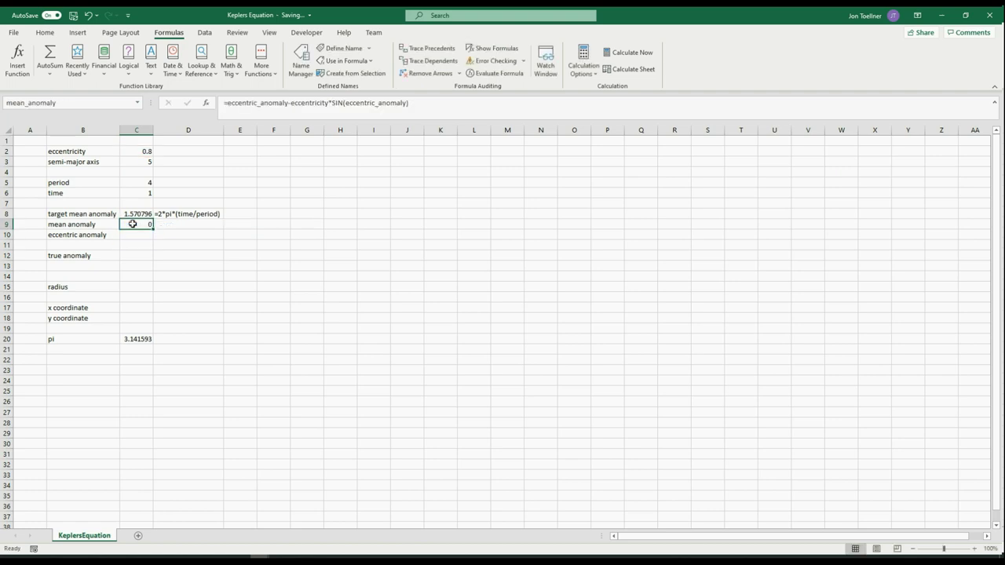
pyautogui.press('Right')
pyautogui.write('=FORMULATEXT(')
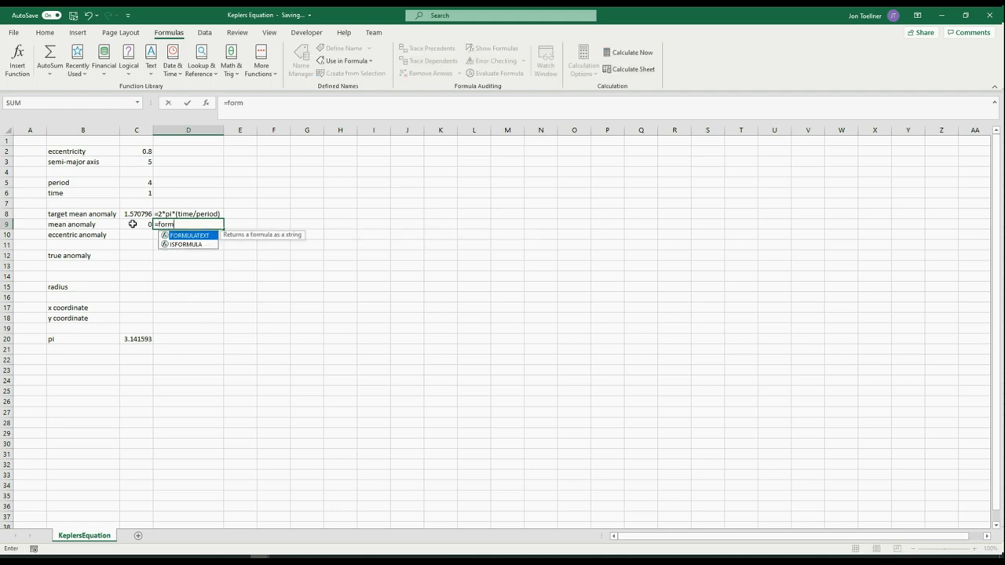
pyautogui.click(133, 224)
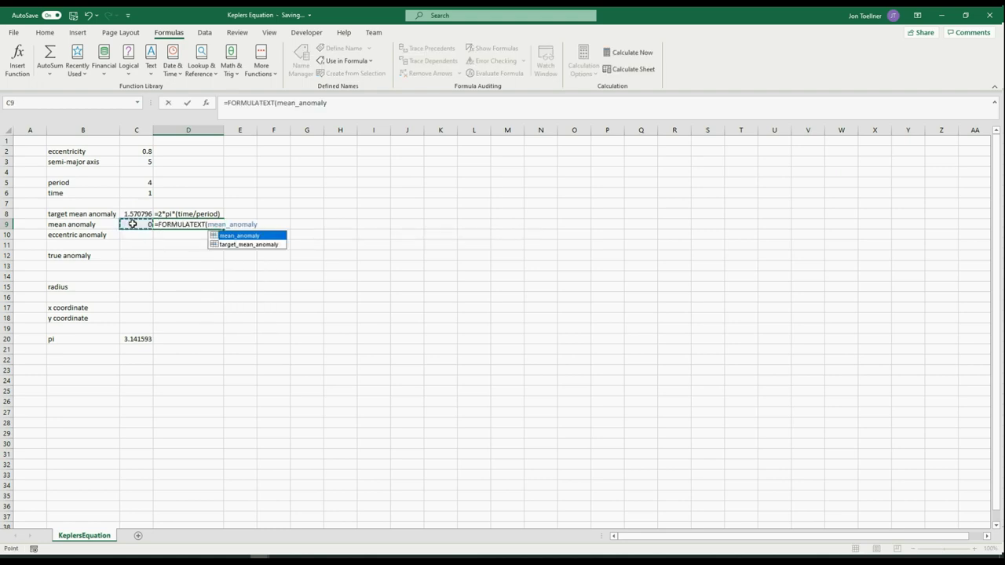
pyautogui.press('Return')
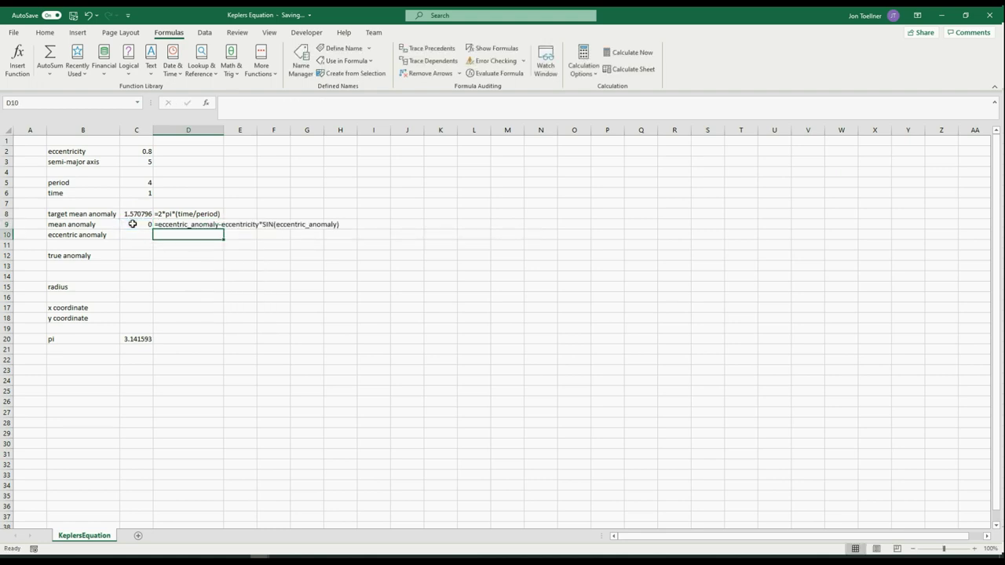
pyautogui.doubleClick(223, 129)
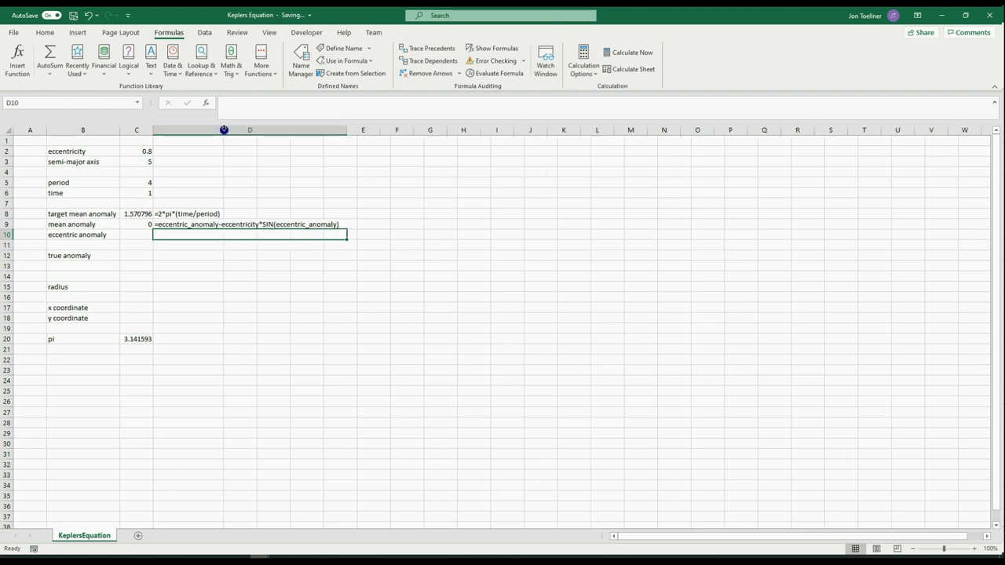
# Label E9 "Kepler's Equation" and autofit column E.
pyautogui.click(363, 223)
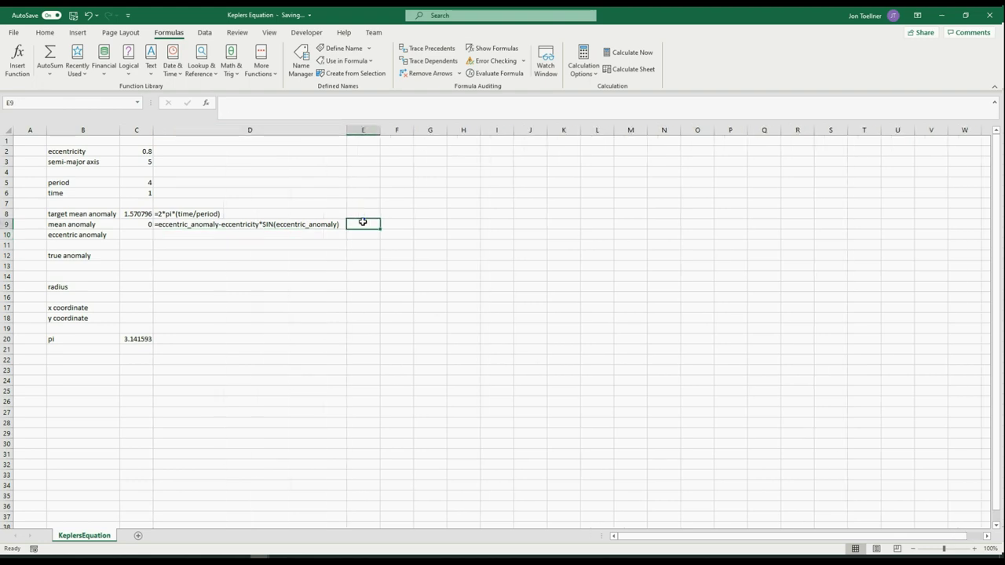
pyautogui.write("Kepler's Equation")
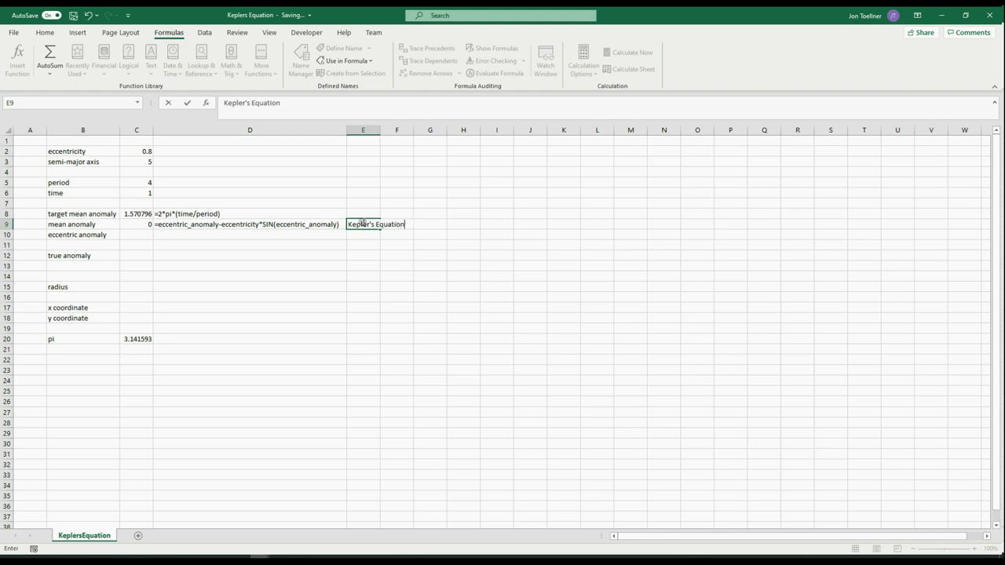
pyautogui.press('Return')
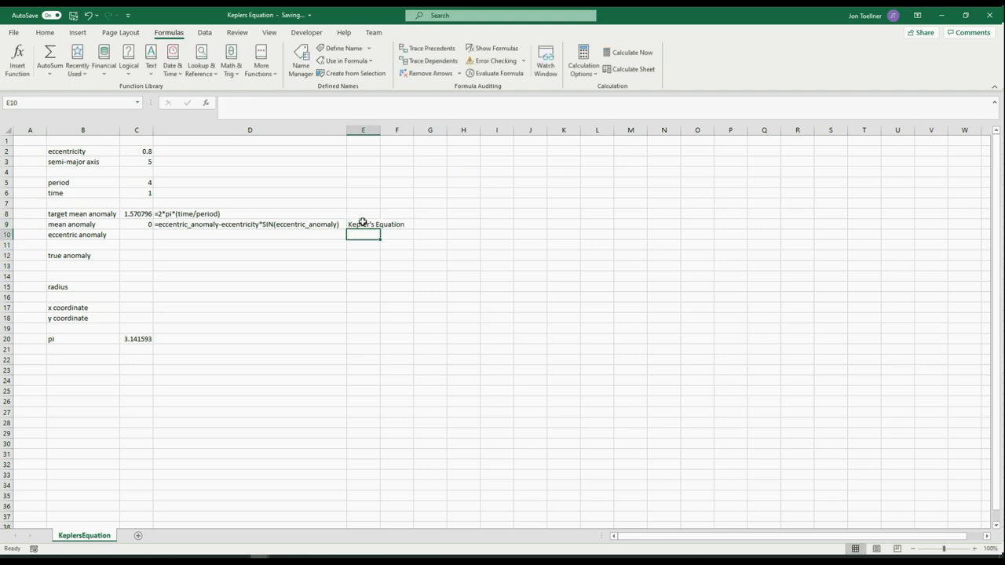
pyautogui.doubleClick(380, 130)
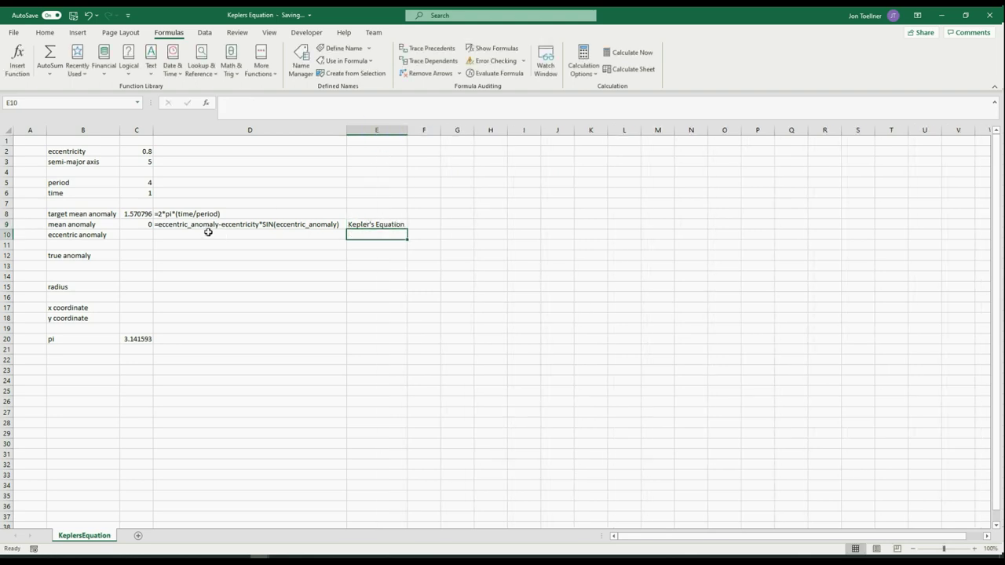
# In C12 enter =2*ATAN(((1+eccentricity)/(1-eccentricity))*TAN(eccentric_anomaly/2)) using name autocomplete.
pyautogui.click(131, 255)
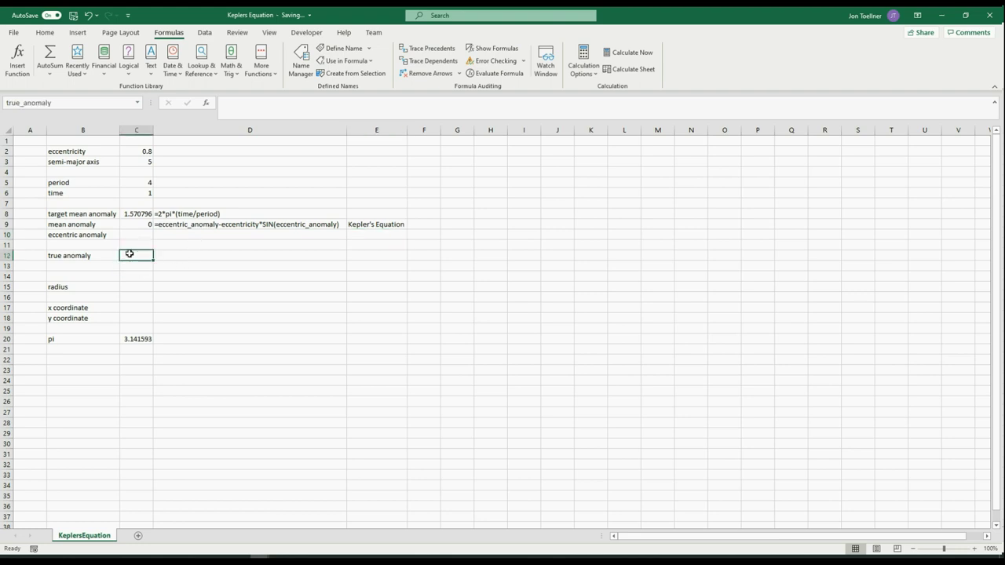
pyautogui.write('=s*atan(')
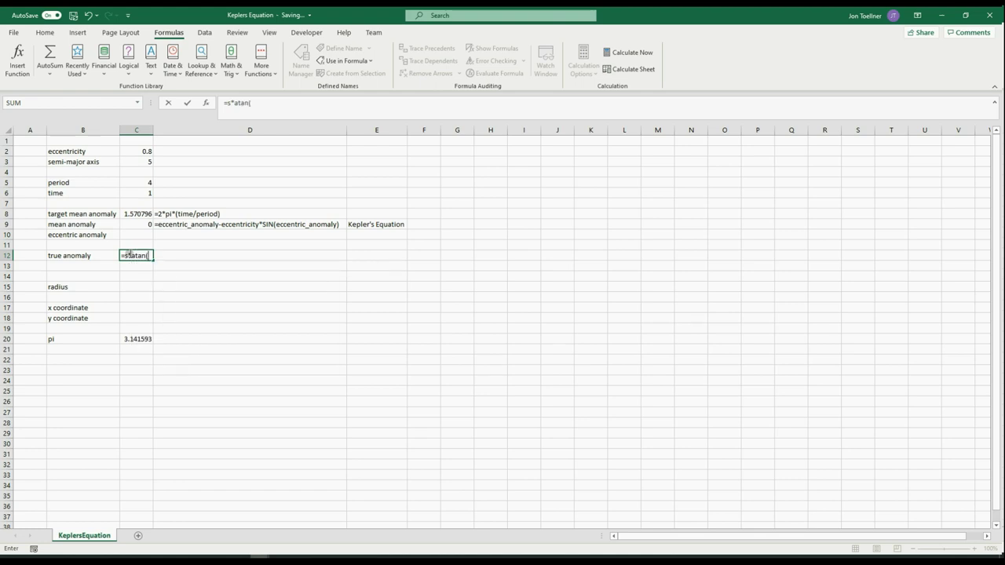
pyautogui.write('((1+ecc')
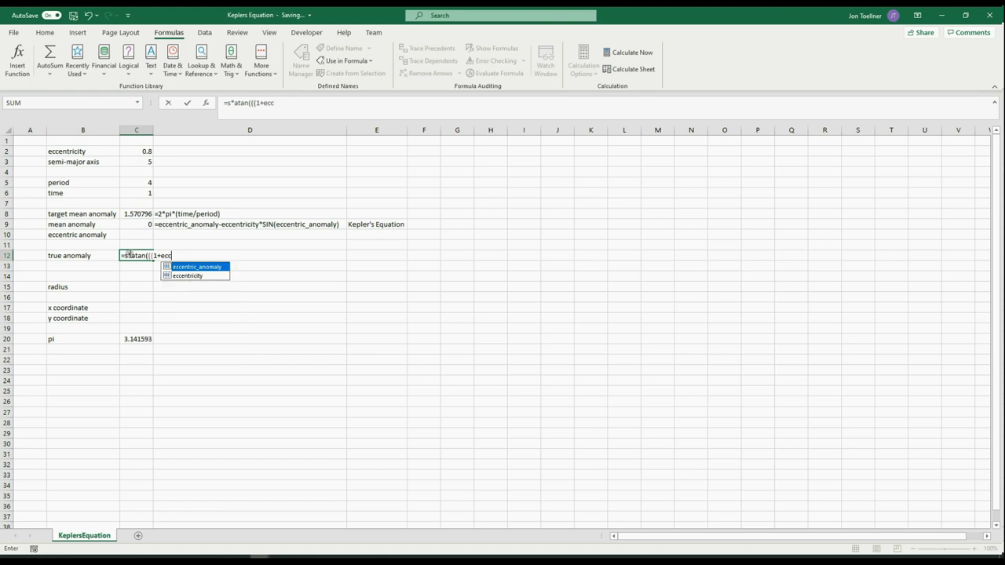
pyautogui.press('Down')
pyautogui.press('Tab')
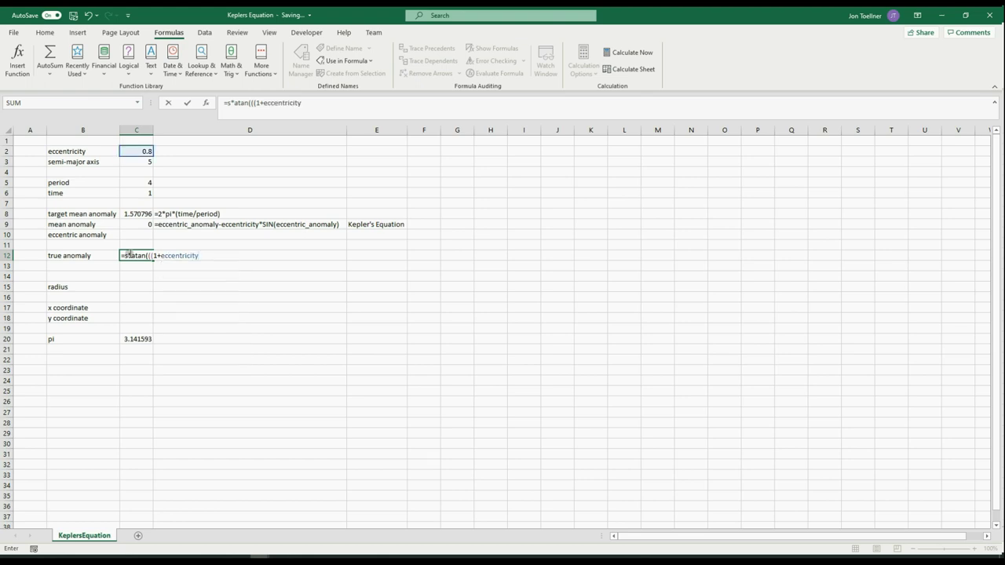
pyautogui.write(')/(1-ecc')
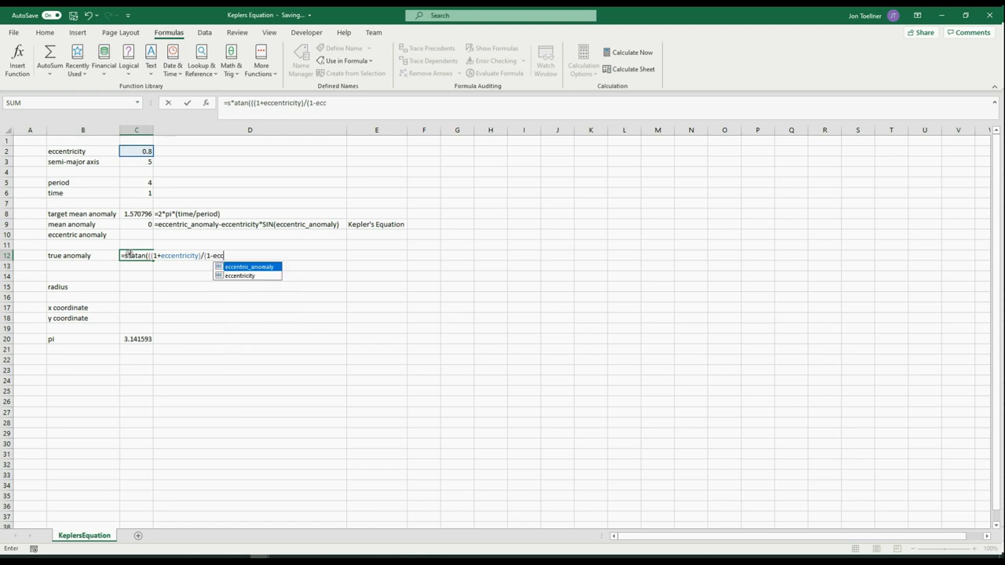
pyautogui.press('Down')
pyautogui.press('Tab')
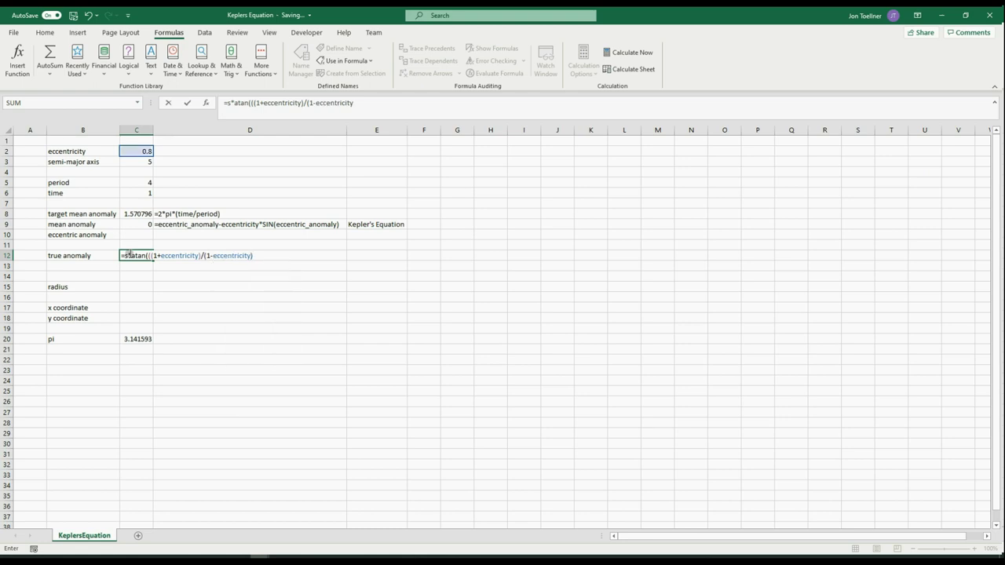
pyautogui.press('BackSpace')
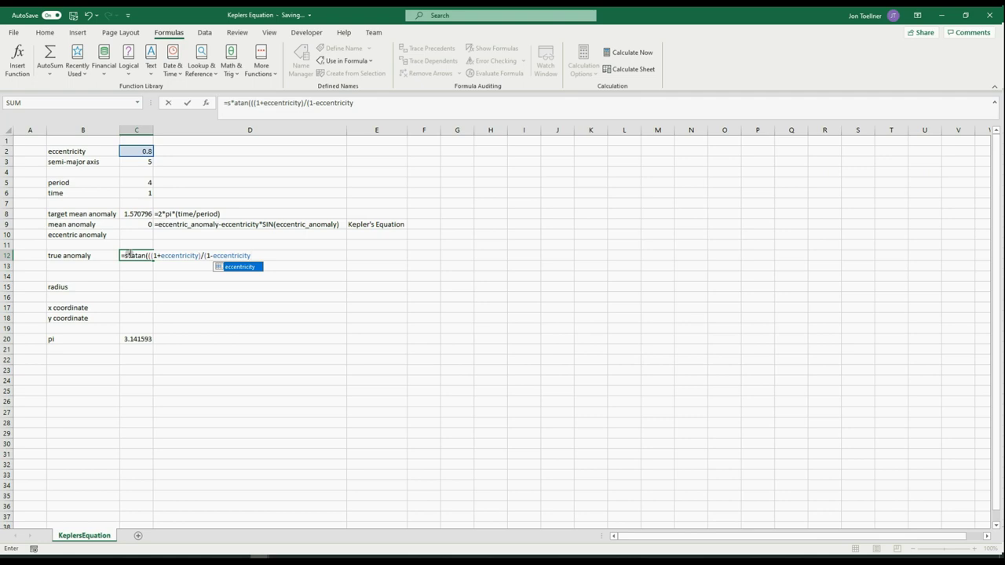
pyautogui.write('))*tan(')
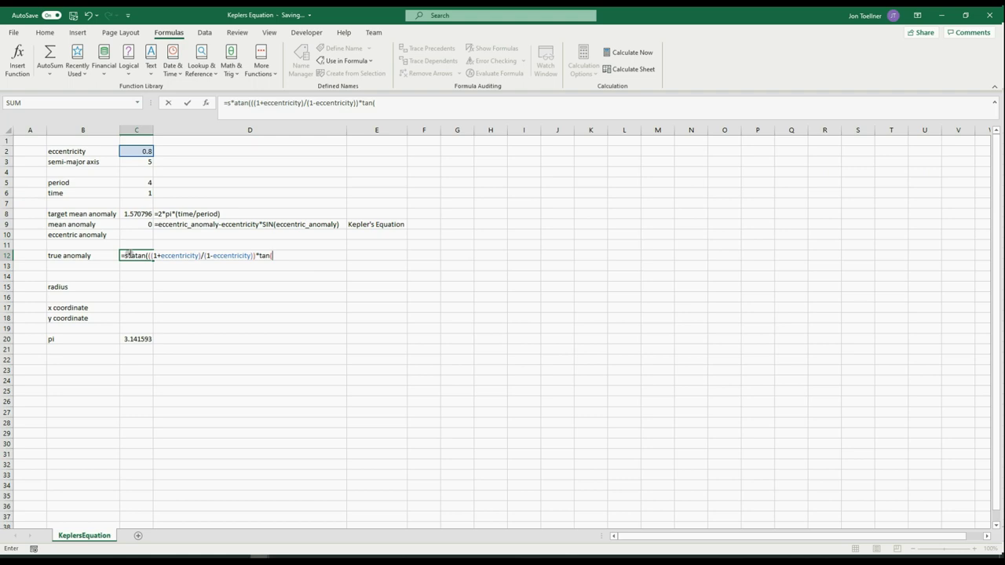
pyautogui.write('e')
pyautogui.press('Tab')
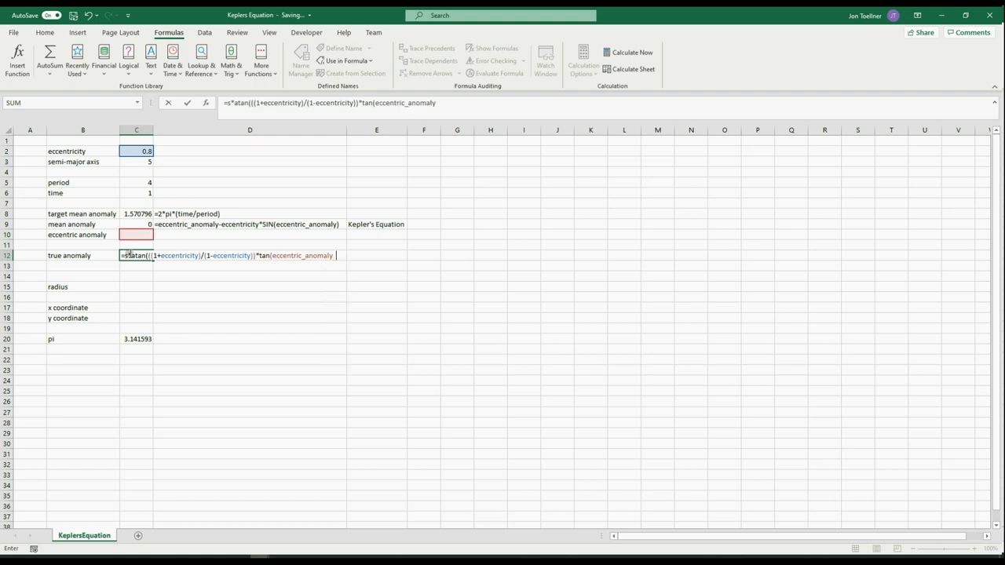
pyautogui.write('/2)')
pyautogui.press('Return')
# Fix the #NAME? error in the true anomaly formula in C12.
pyautogui.click(129, 254)
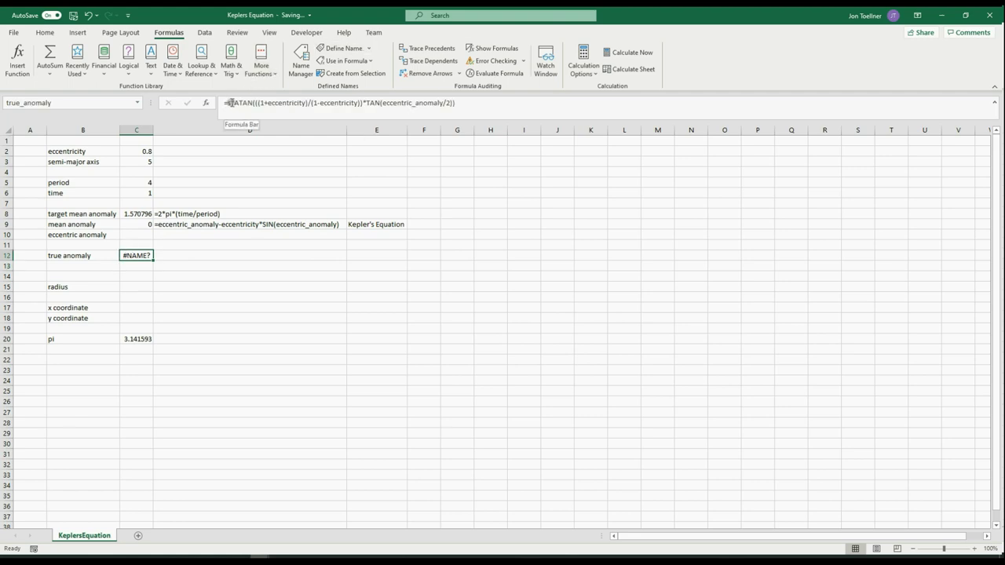
pyautogui.click(232, 103)
pyautogui.press('Tab')
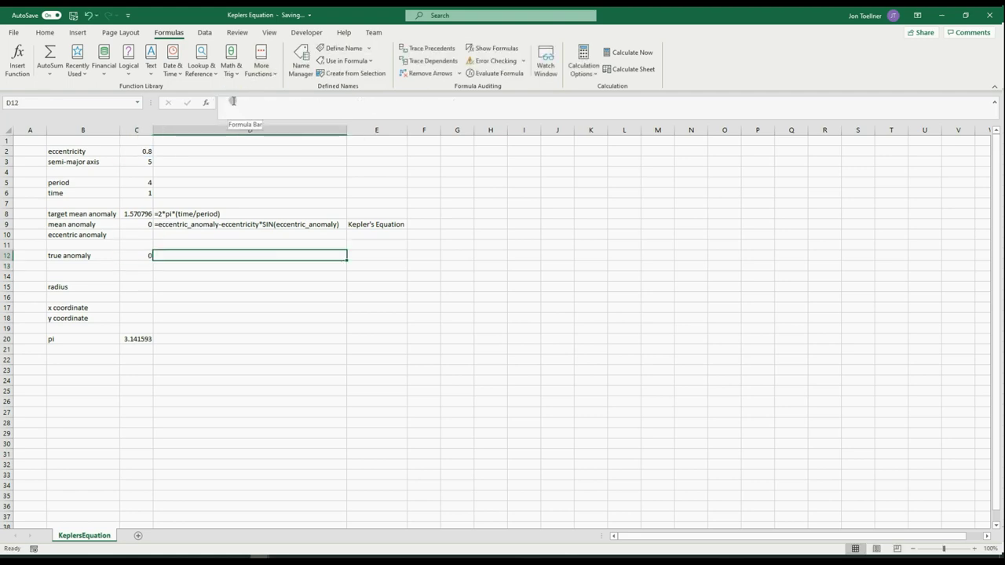
# Show the formula with =FORMULATEXT(C12) in D12 and autofit column D.
pyautogui.write('=formu')
pyautogui.press('Tab')
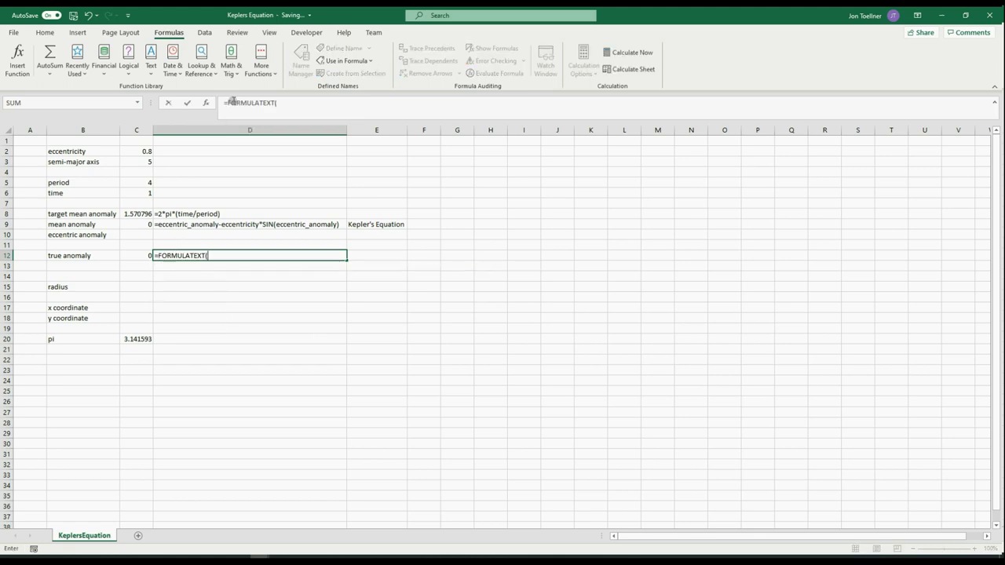
pyautogui.click(134, 255)
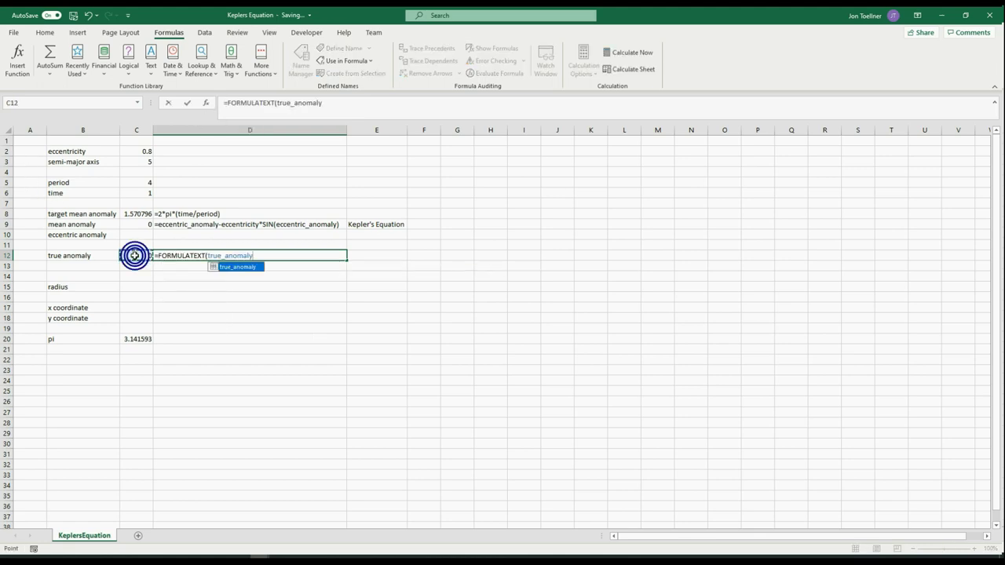
pyautogui.write(')')
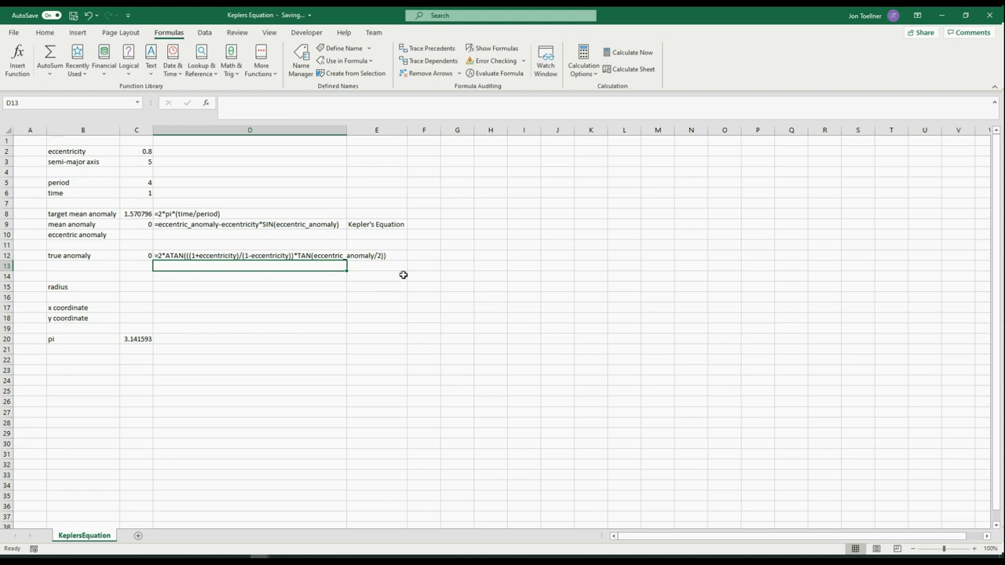
pyautogui.doubleClick(346, 131)
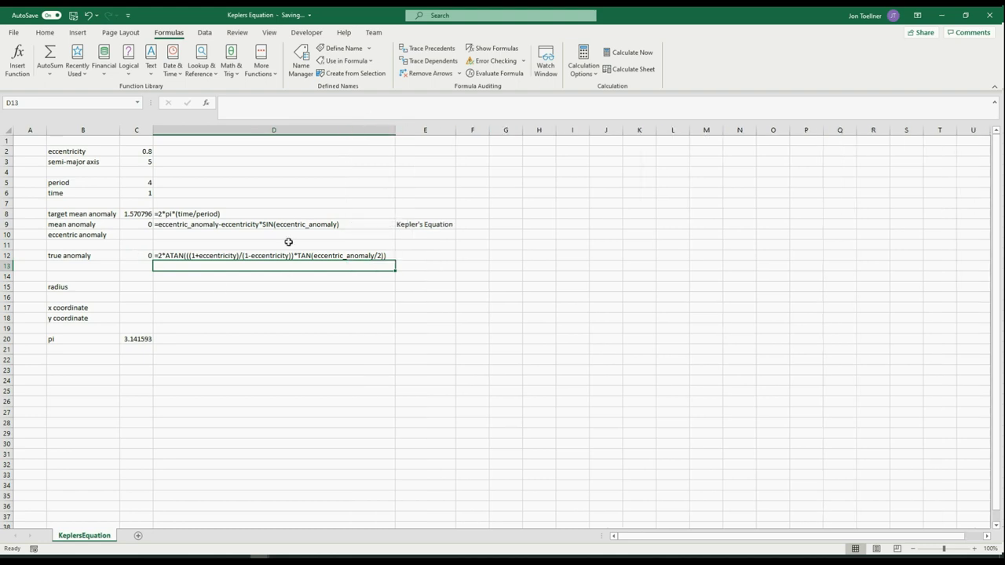
pyautogui.click(131, 287)
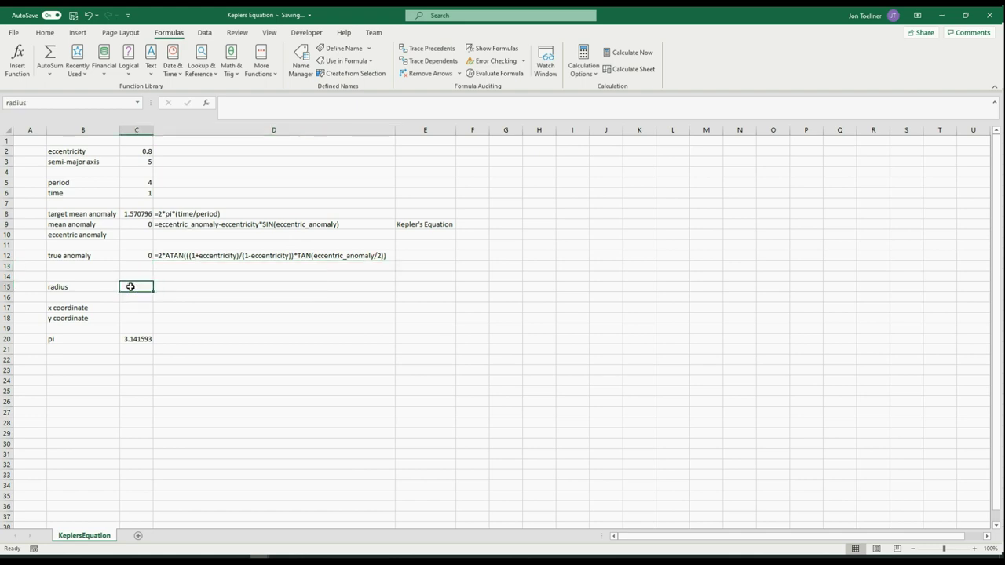
# In C15 enter =semi_major_axis*(1-eccentricity^2)/(1+eccentricity*COS(true_anomaly)).
pyautogui.write('=')
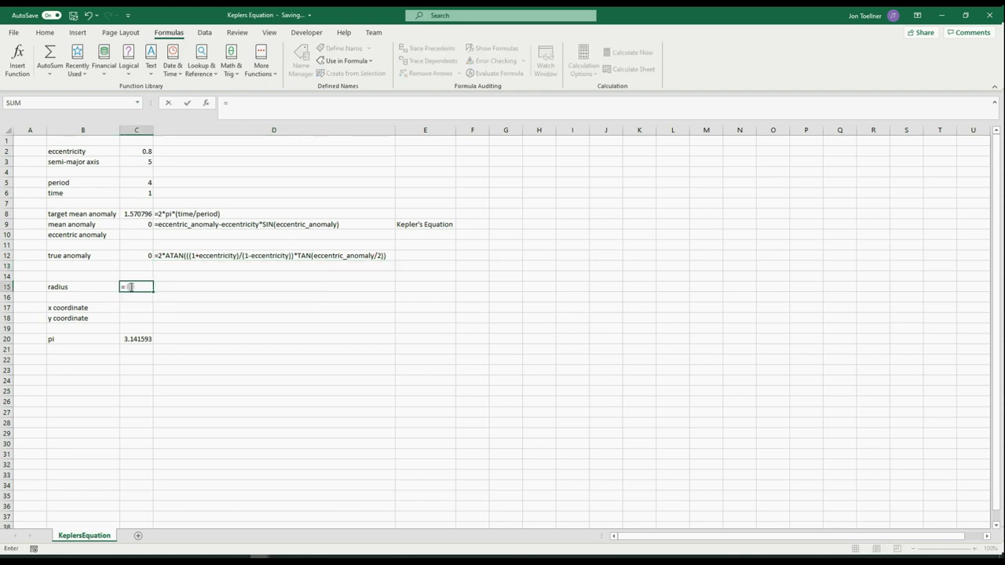
pyautogui.write('semi')
pyautogui.press('Tab')
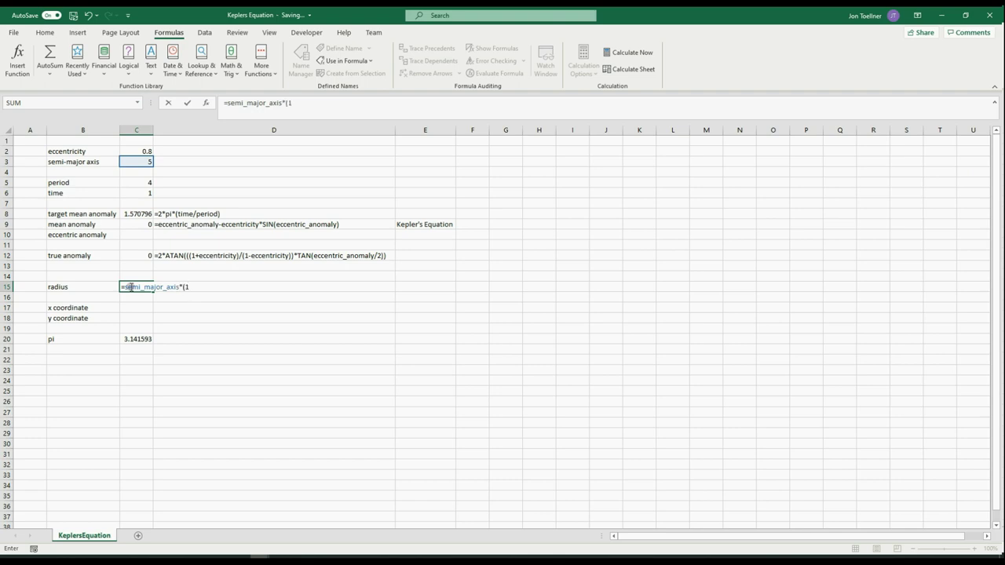
pyautogui.write('*(1-e')
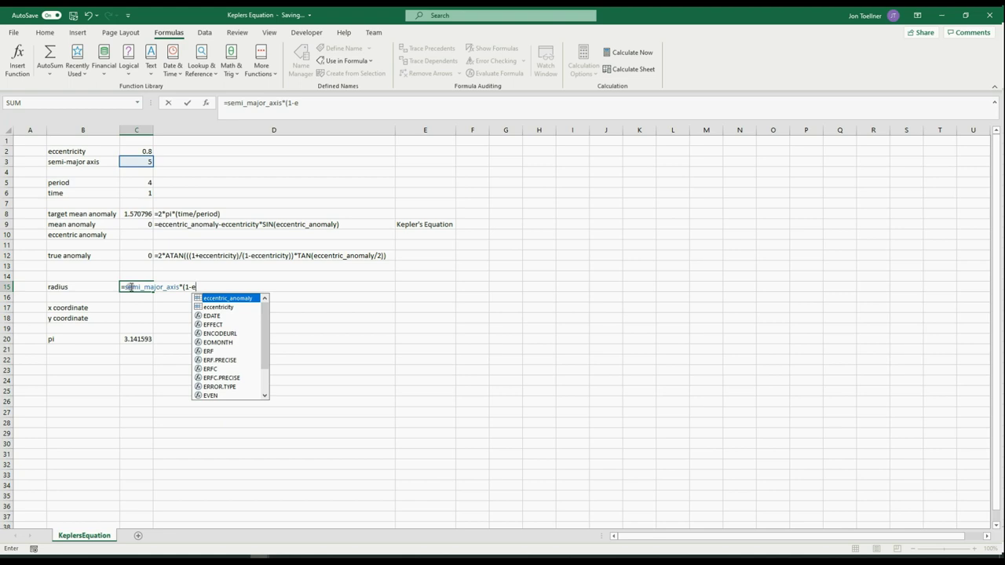
pyautogui.press('Down')
pyautogui.press('Tab')
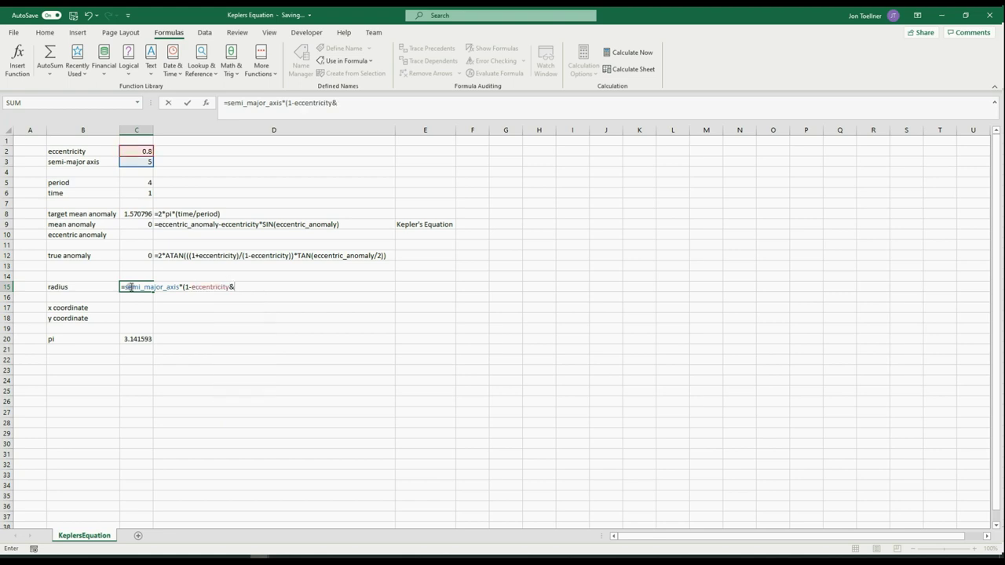
pyautogui.write('&')
pyautogui.press('BackSpace')
pyautogui.write('^')
pyautogui.write('2)/(1+ecc')
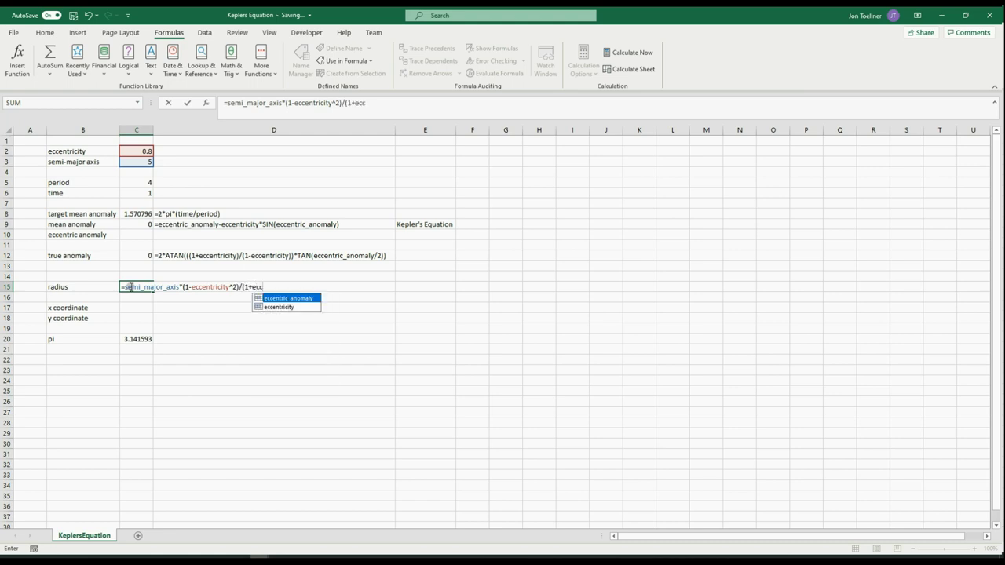
pyautogui.press('Down')
pyautogui.press('Tab')
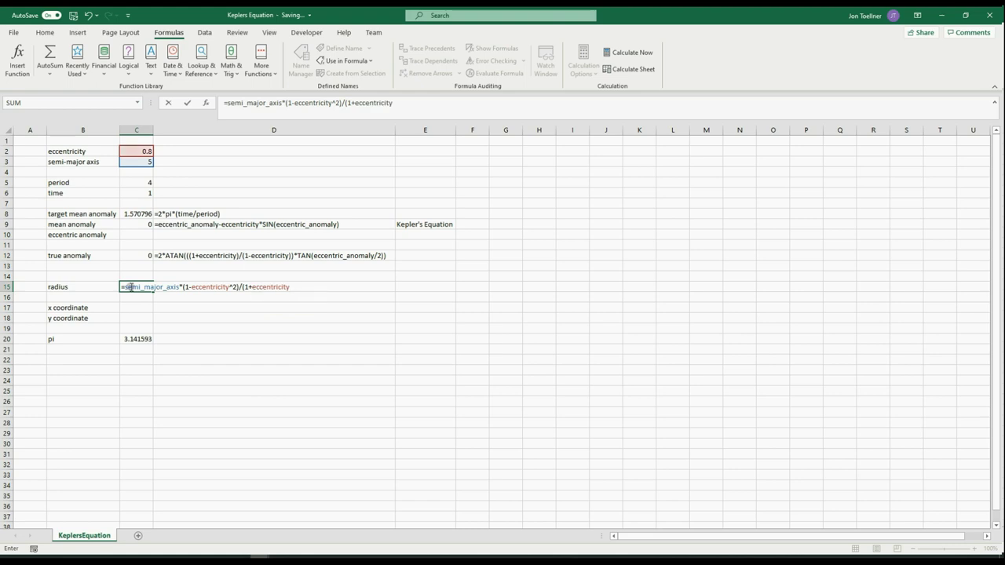
pyautogui.write('*cos(tr')
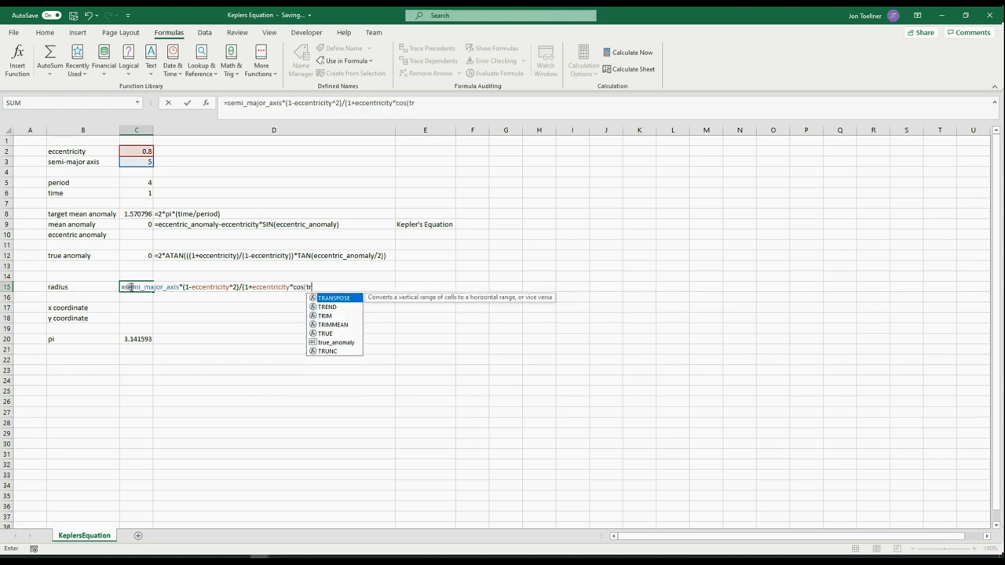
pyautogui.write('u')
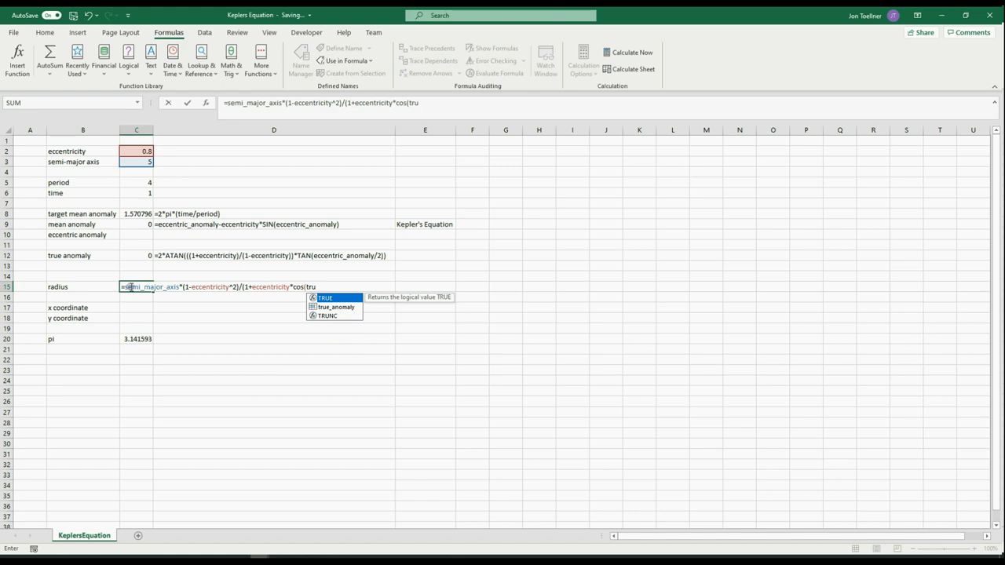
pyautogui.press('Down')
pyautogui.press('Tab')
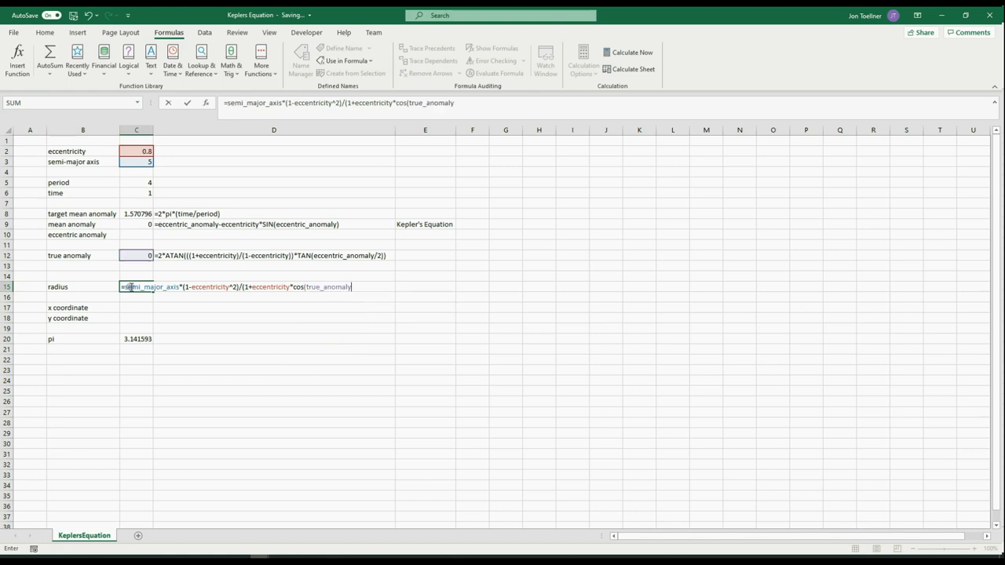
pyautogui.press('Return')
# Display the radius formula with =FORMULATEXT(C15) in D15.
pyautogui.click(131, 287)
pyautogui.press('Right')
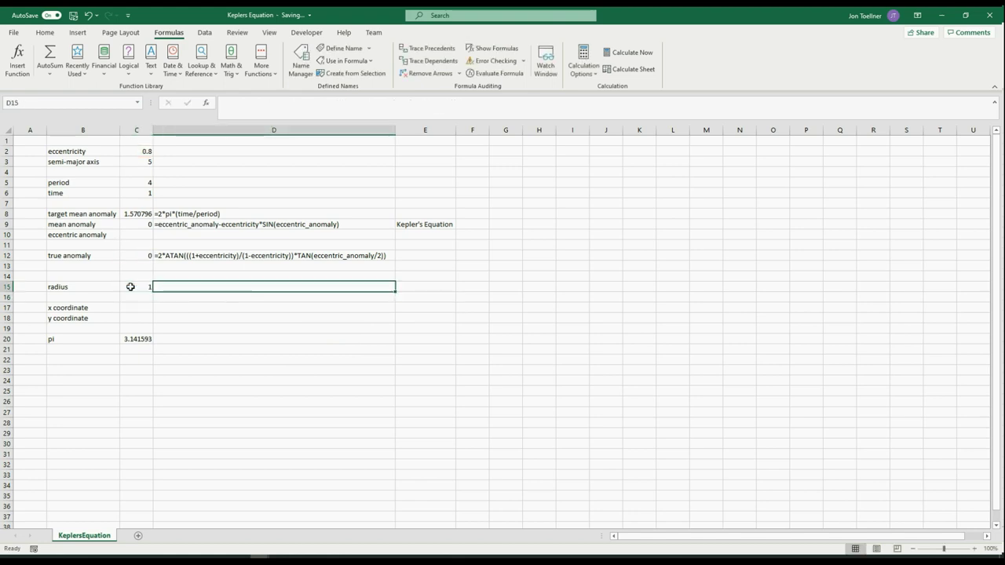
pyautogui.write('=form')
pyautogui.press('Tab')
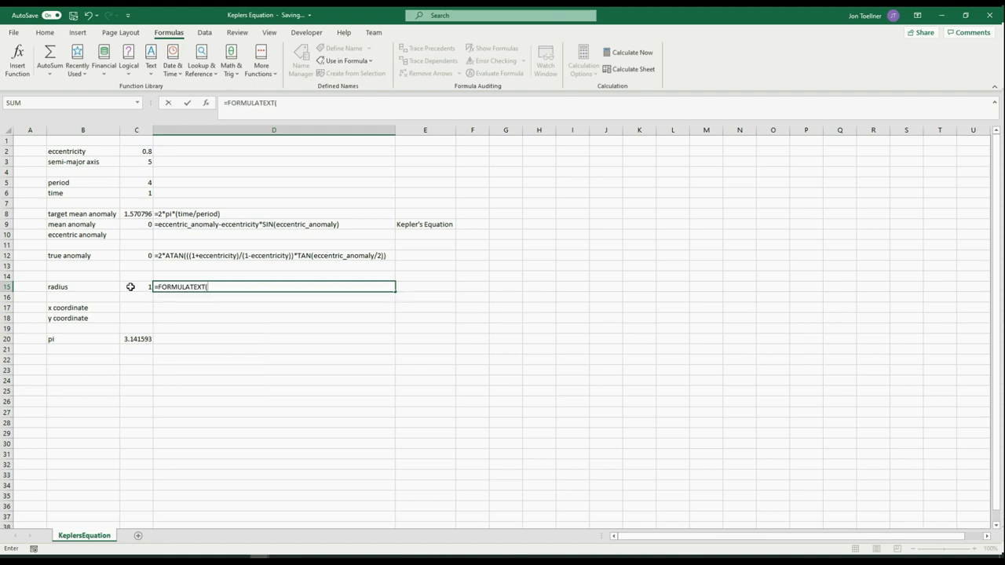
pyautogui.click(130, 286)
pyautogui.write(')')
pyautogui.press('Return')
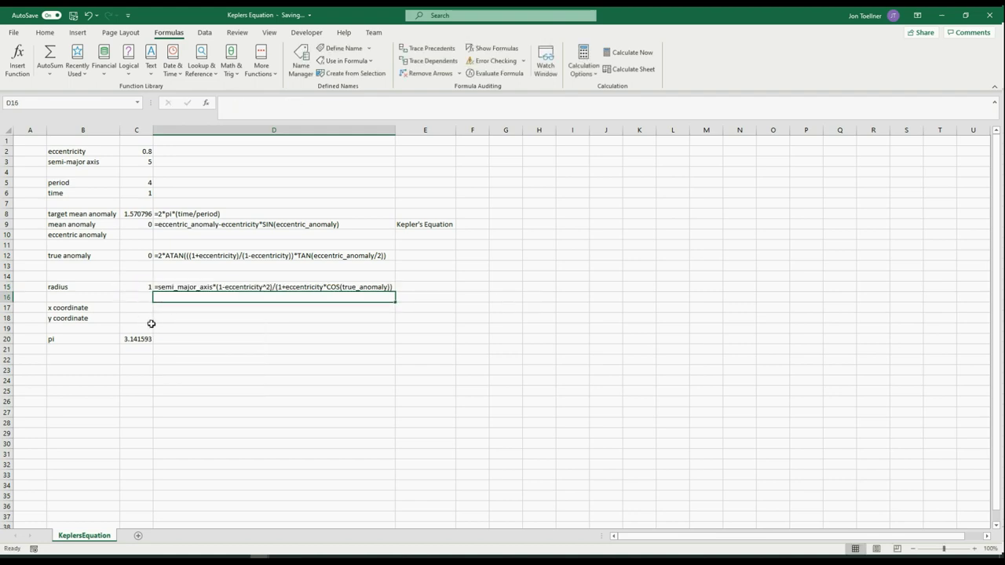
pyautogui.click(136, 308)
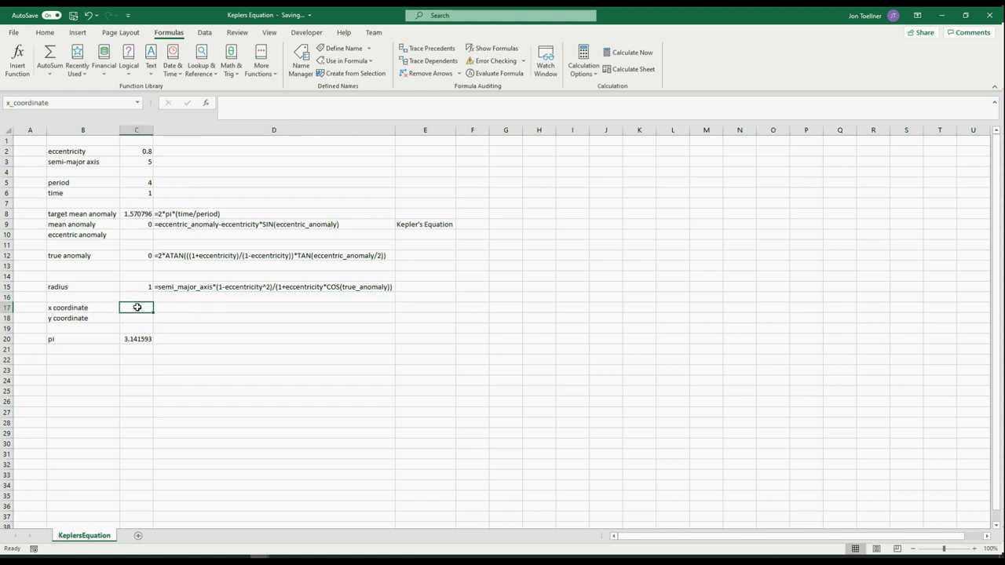
# Enter the x coordinate formula =radius*COS(true_anomaly) in C17.
pyautogui.write('=rad')
pyautogui.press('Down')
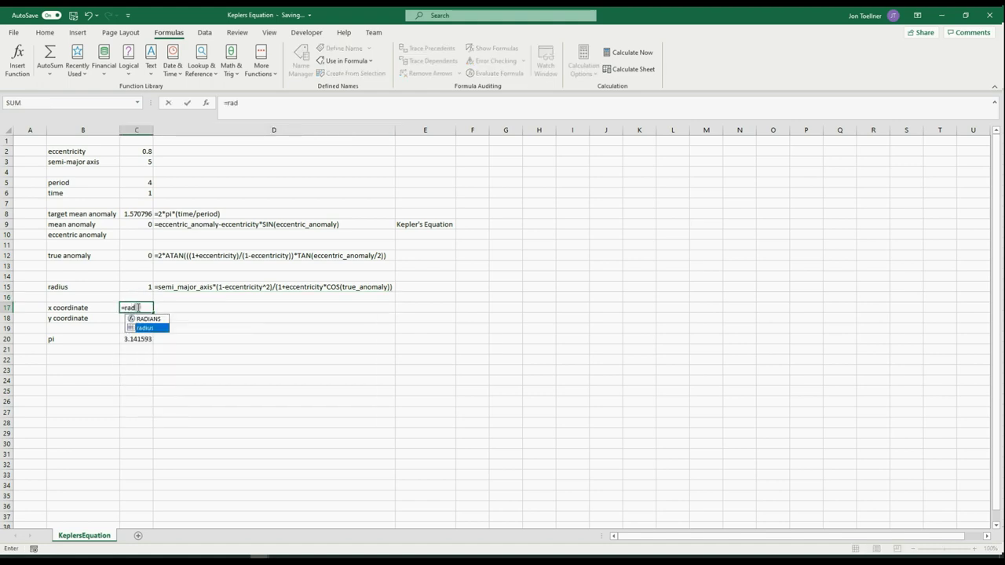
pyautogui.press('Tab')
pyautogui.write('c')
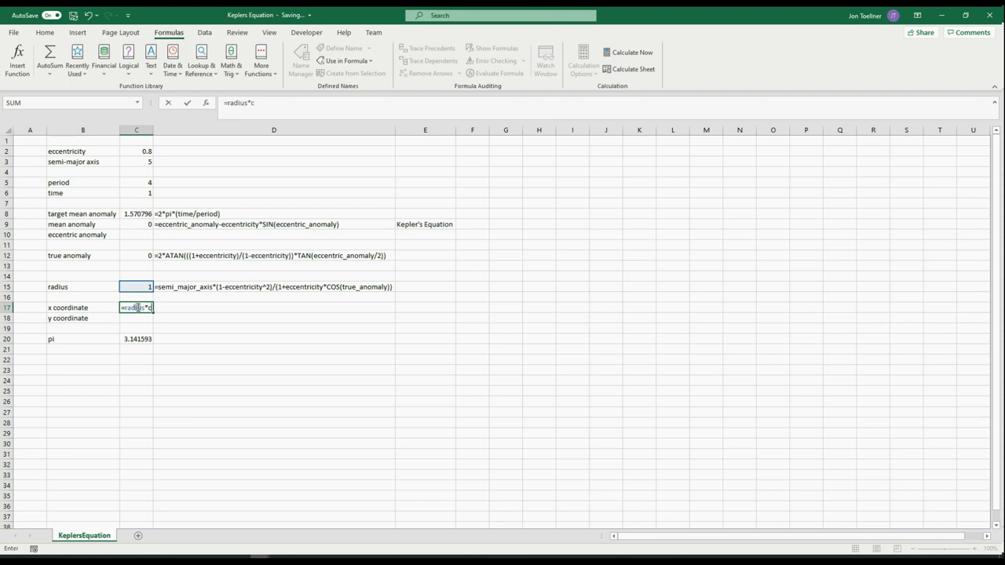
pyautogui.write('os(true')
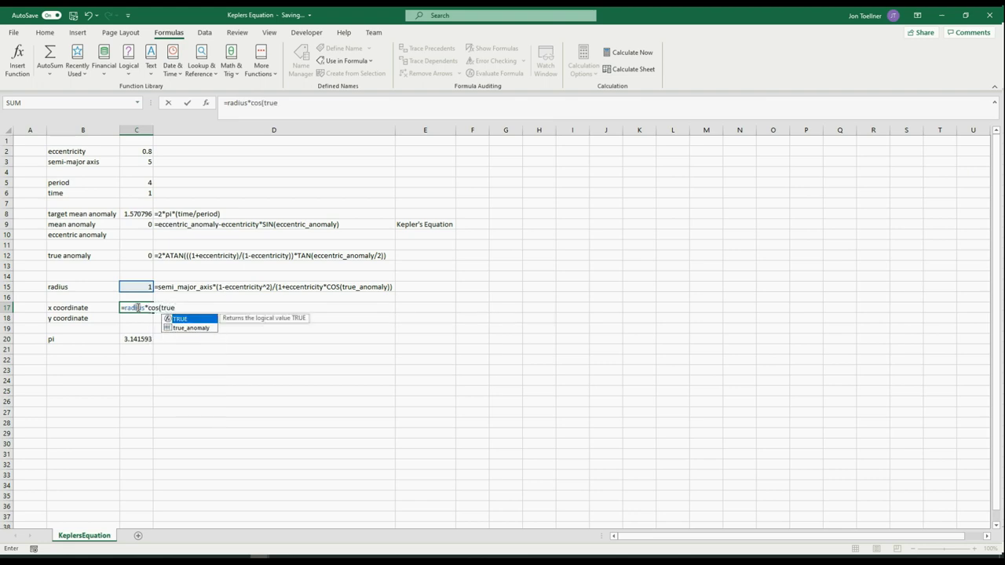
pyautogui.press('Down')
pyautogui.press('Tab')
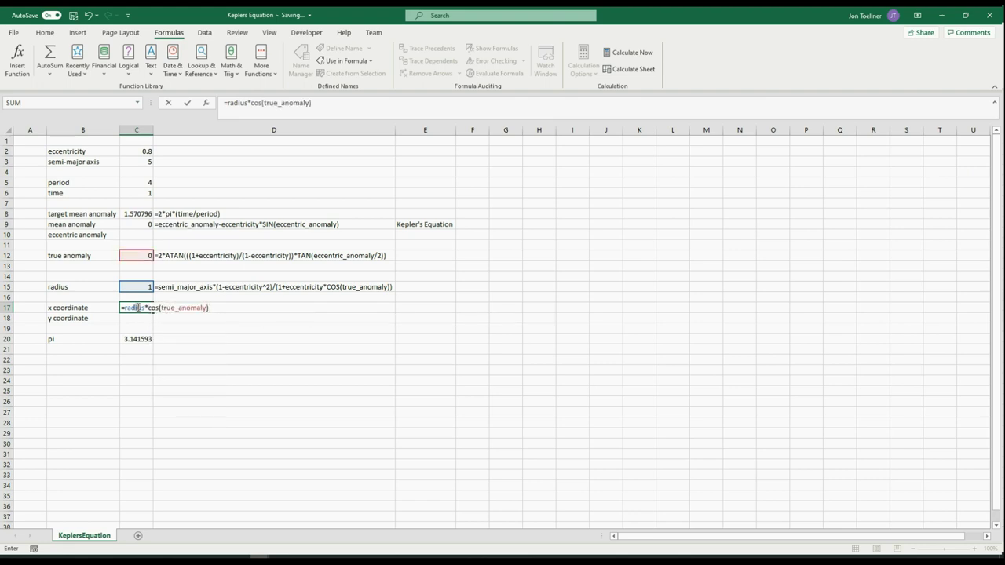
pyautogui.write(')')
pyautogui.press('Return')
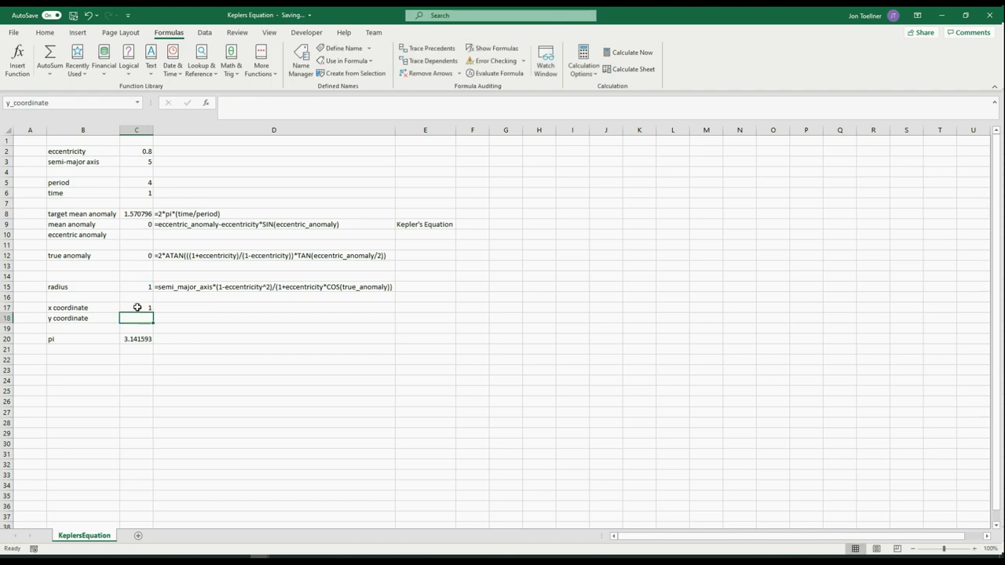
# Enter the y coordinate formula =radius*SIN(true_anomaly) in C18.
pyautogui.write('=rad')
pyautogui.press('Down')
pyautogui.press('Tab')
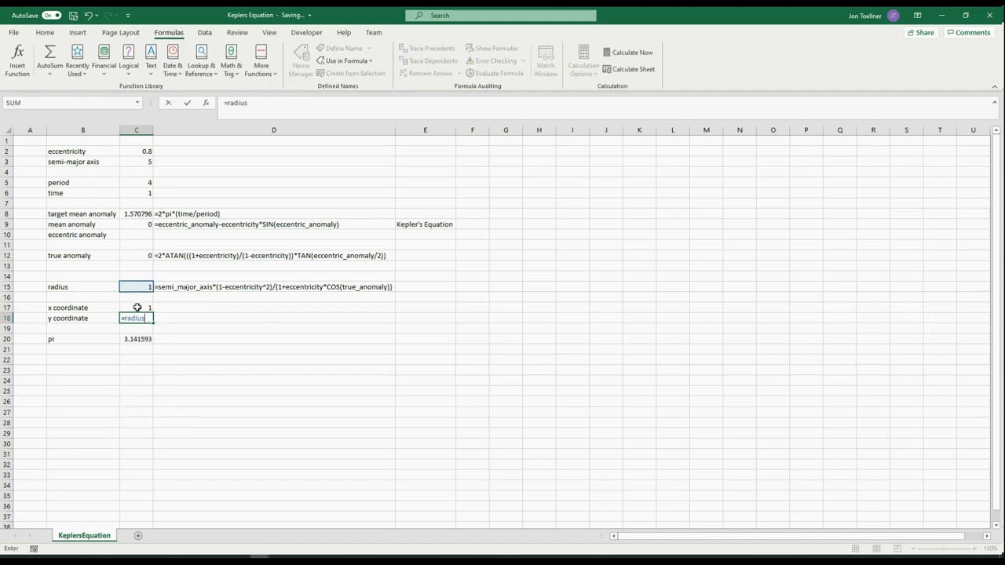
pyautogui.write('*sin(true')
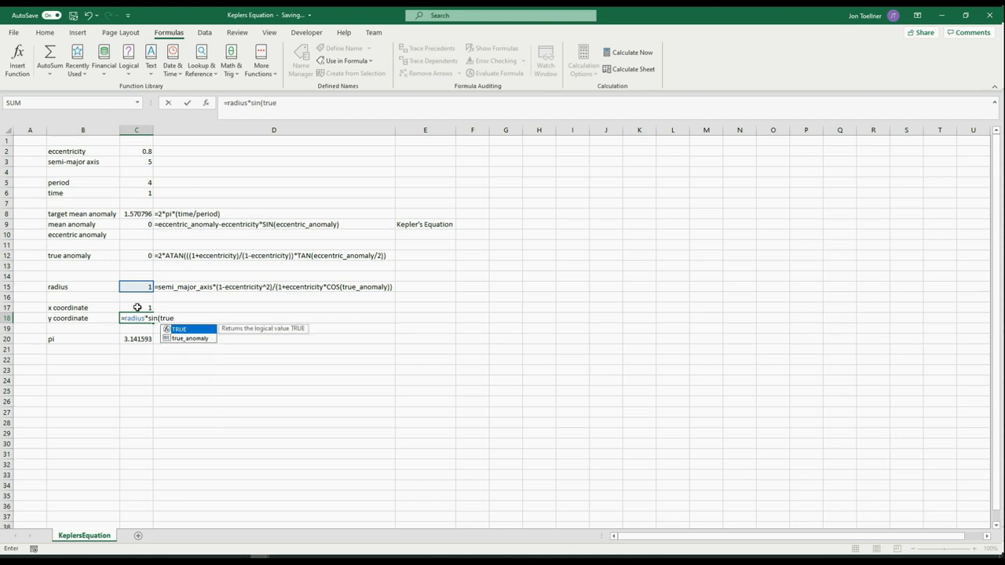
pyautogui.press('Down')
pyautogui.press('Tab')
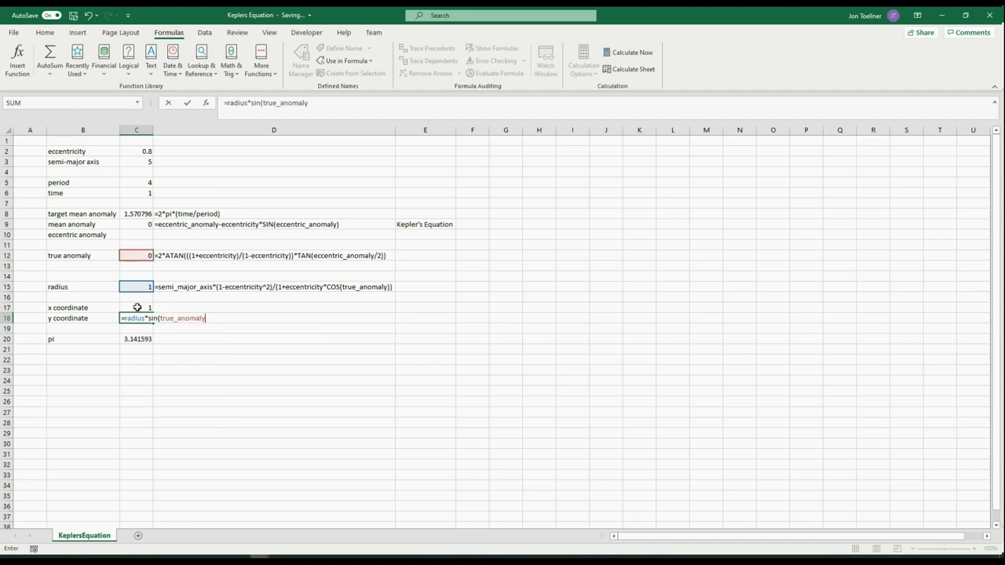
pyautogui.press('Return')
# Add =FORMULATEXT(C17) in D17 and =FORMULATEXT(C18) in D18.
pyautogui.press('Up')
pyautogui.press('Up')
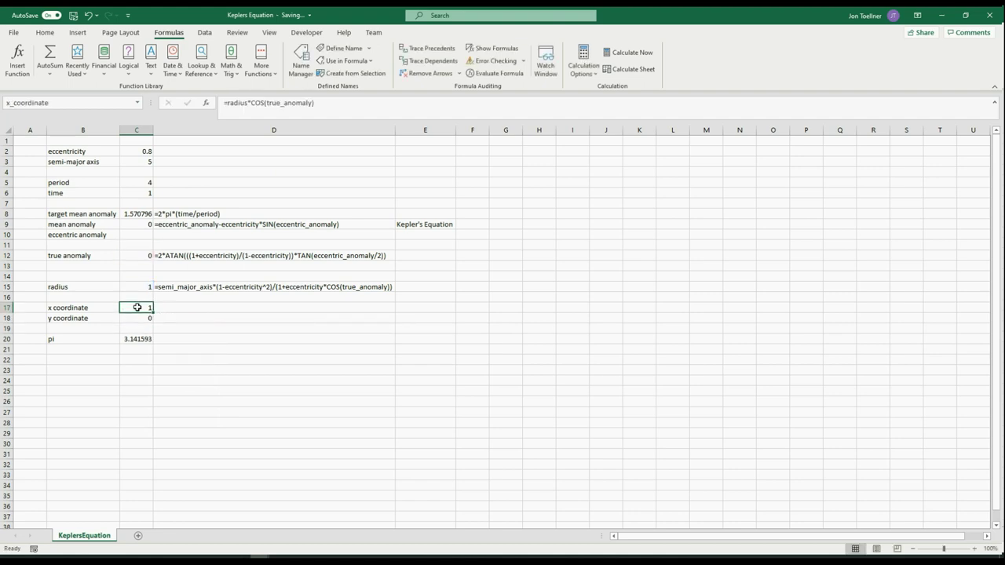
pyautogui.press('Right')
pyautogui.write('=formu')
pyautogui.press('Tab')
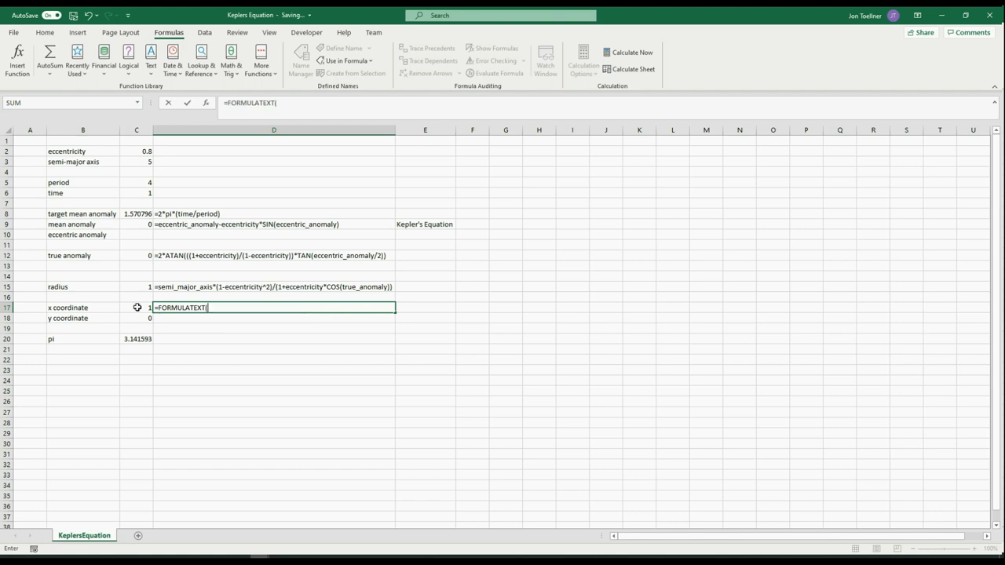
pyautogui.click(136, 307)
pyautogui.press('Return')
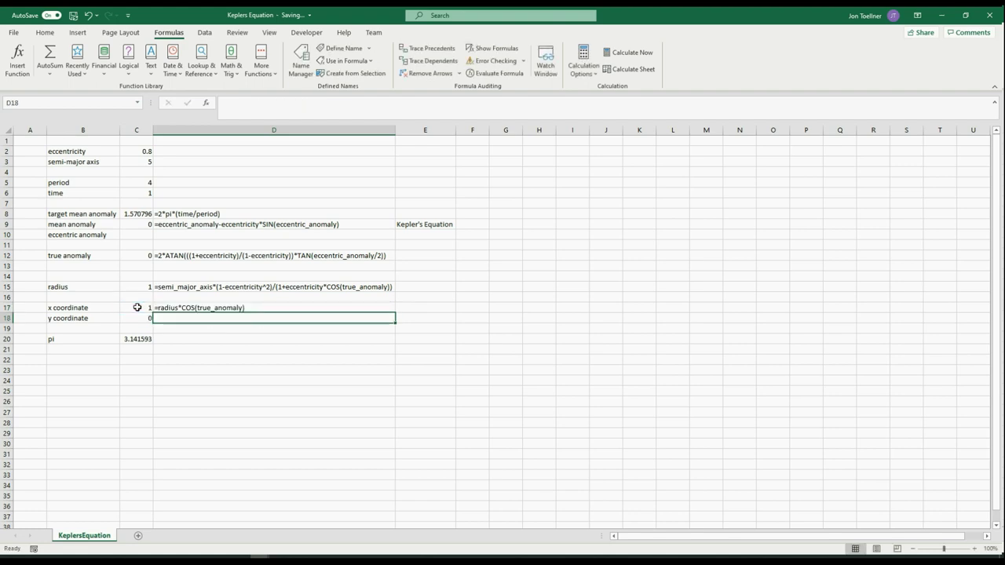
pyautogui.write('=form')
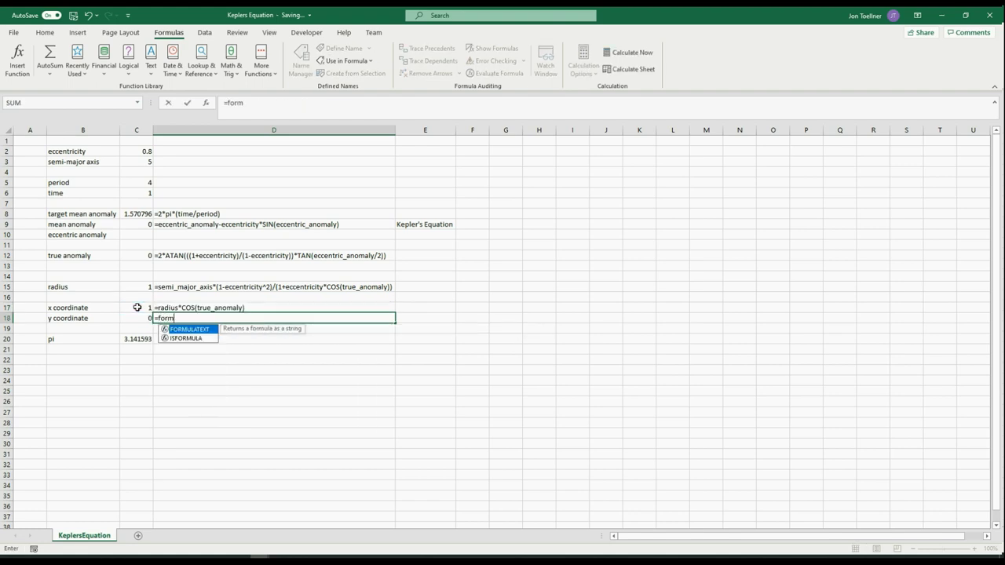
pyautogui.press('Tab')
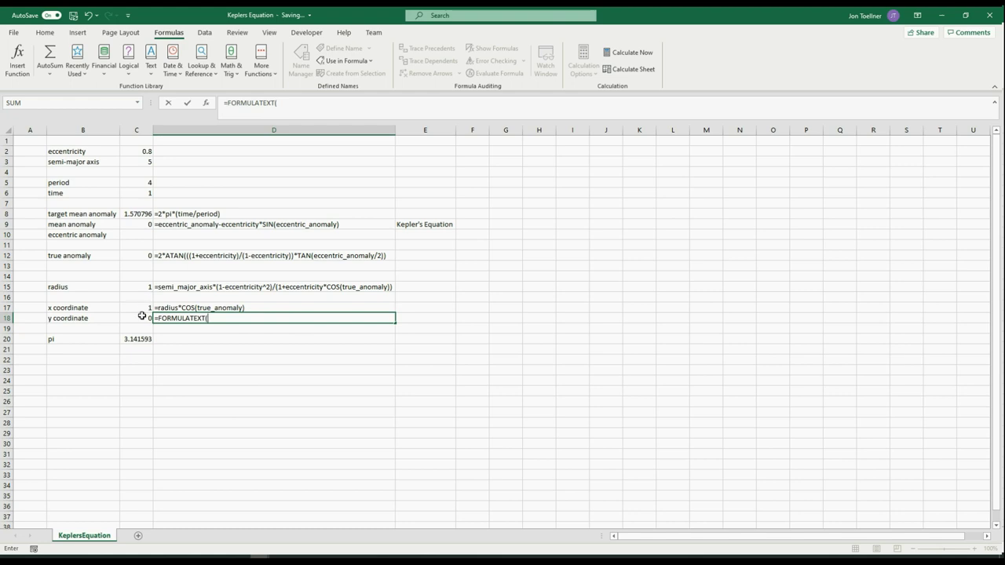
pyautogui.click(138, 316)
pyautogui.press('Return')
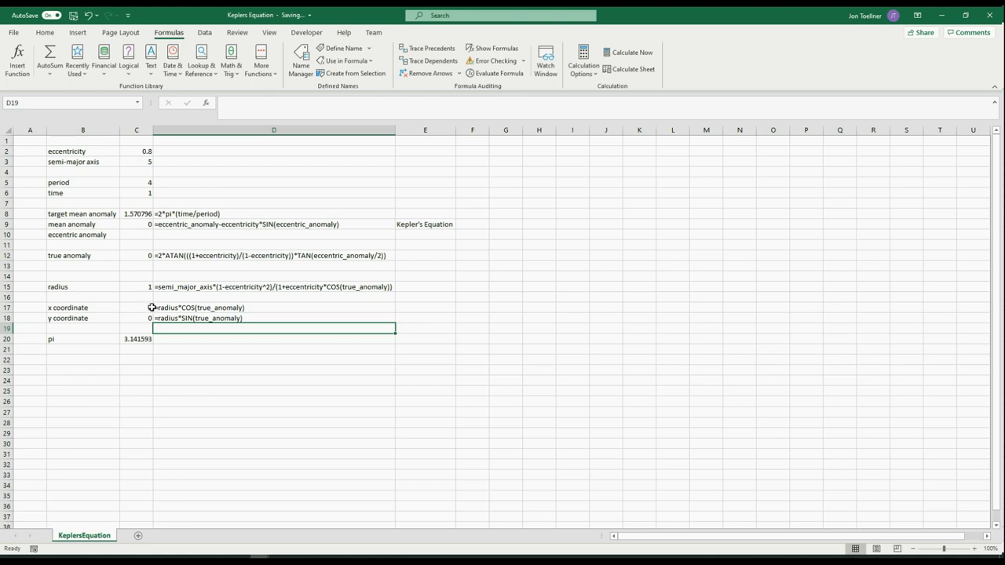
pyautogui.click(498, 172)
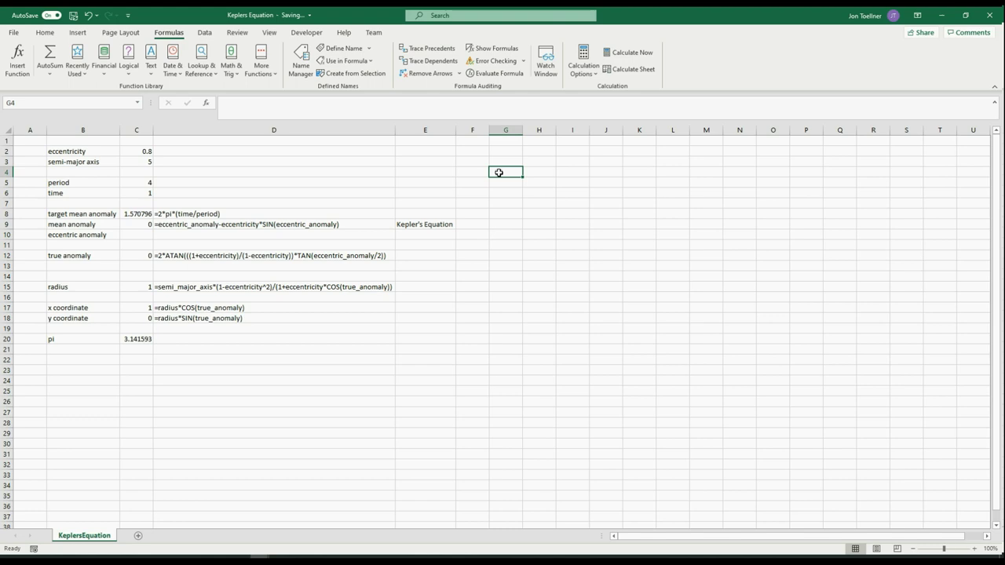
# Enter headers x and y, =x_coordinate and =y_coordinate below, then 0 and 0.
pyautogui.write('x')
pyautogui.press('Tab')
pyautogui.write('y')
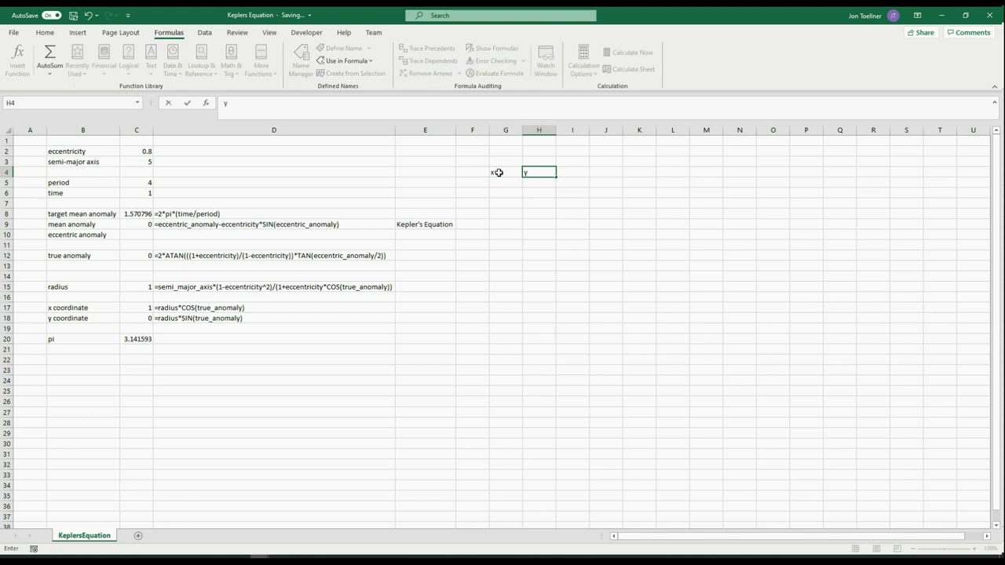
pyautogui.press('Return')
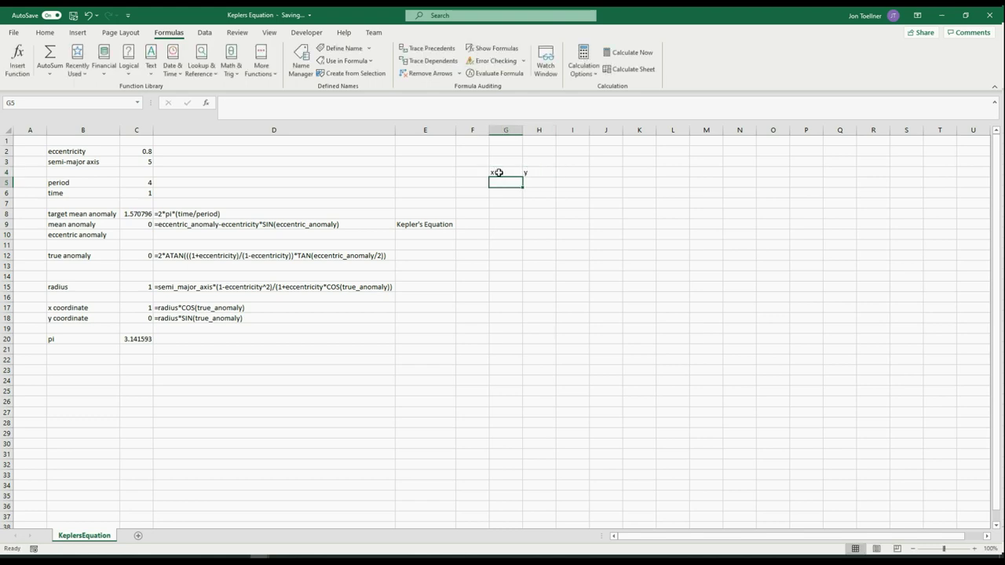
pyautogui.write('=x')
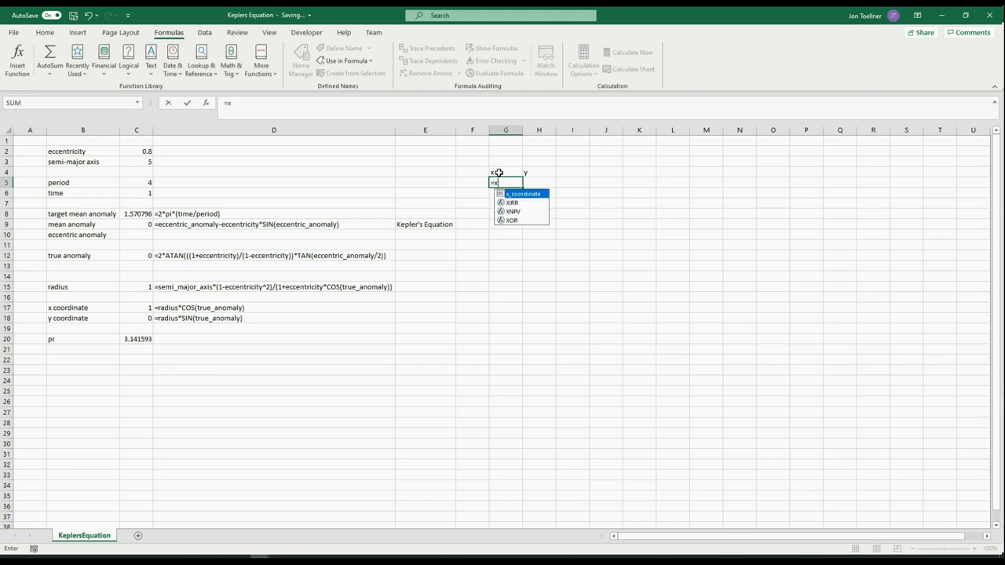
pyautogui.press('Tab')
pyautogui.press('Tab')
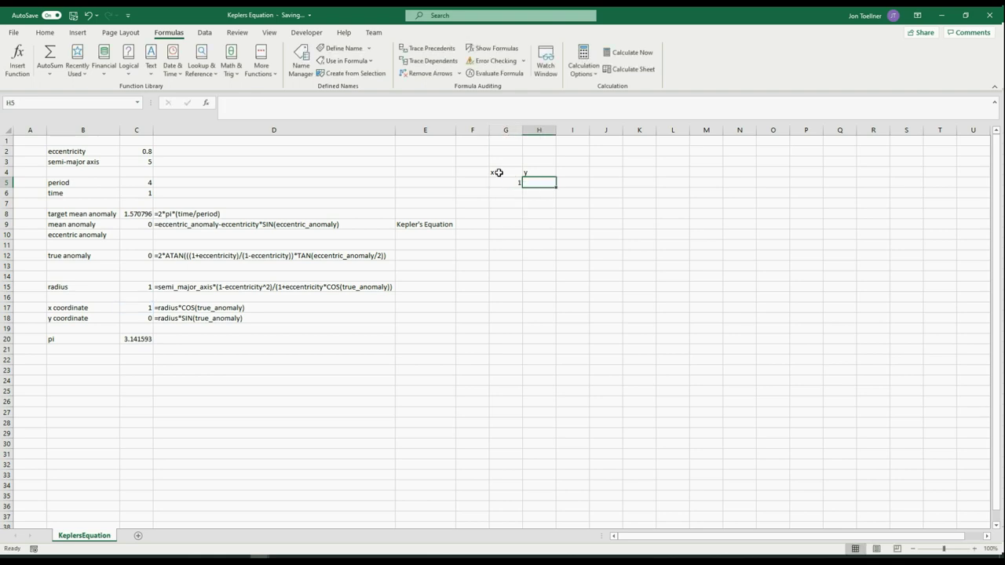
pyautogui.write('=y')
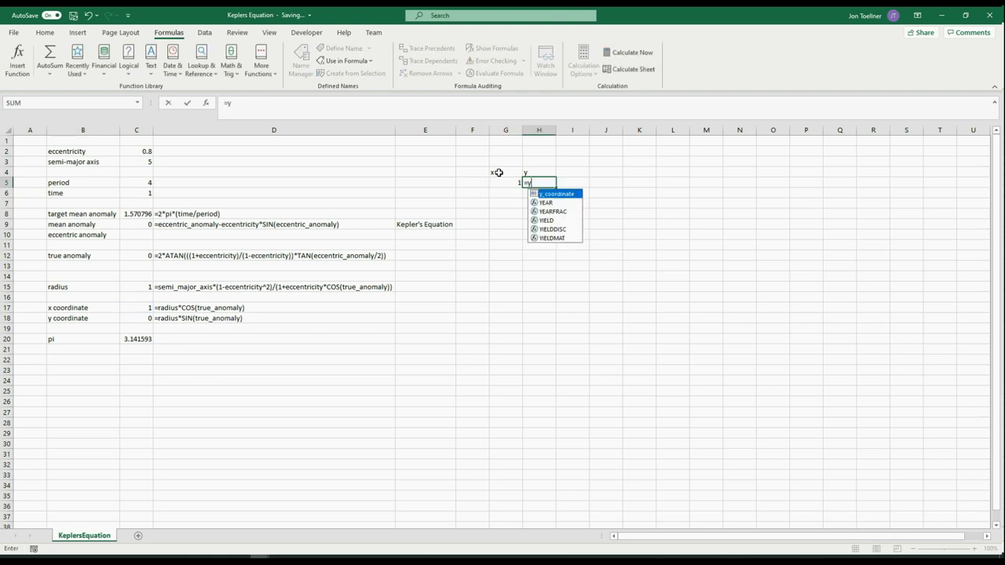
pyautogui.press('Tab')
pyautogui.press('Return')
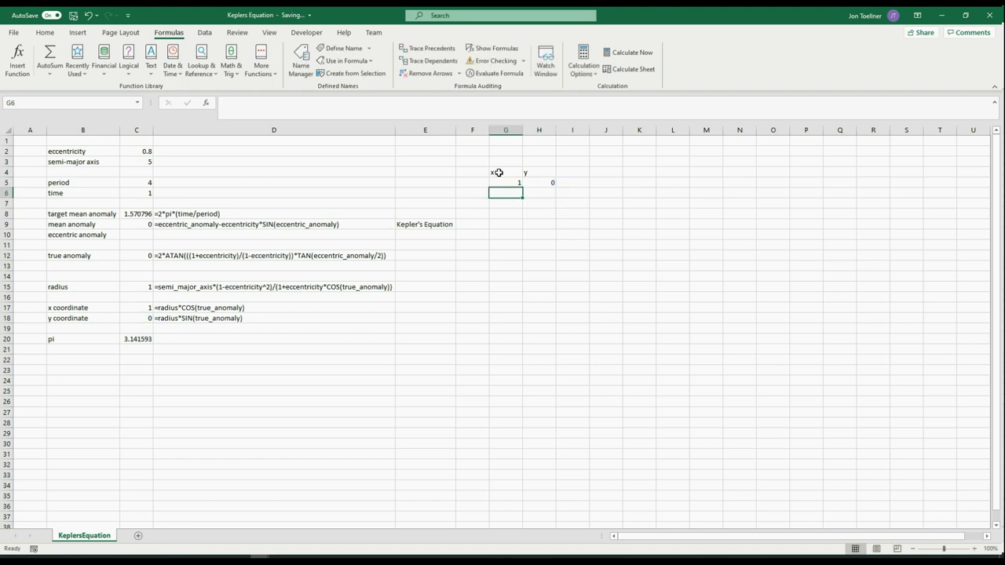
pyautogui.write('0')
pyautogui.press('Tab')
pyautogui.write('0')
pyautogui.press('Tab')
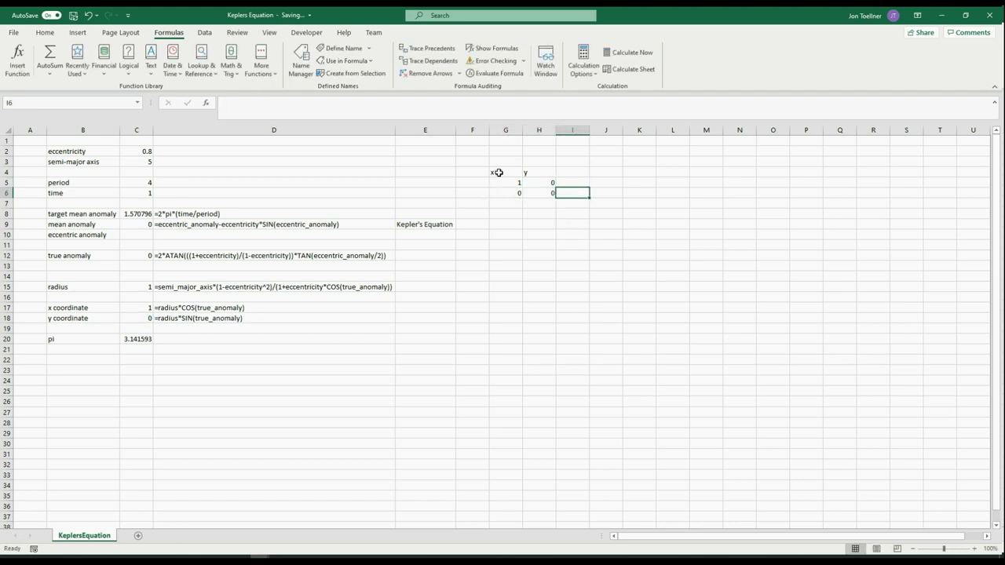
# Format G4:H6 as a light-styled table and centre its contents.
pyautogui.moveTo(499, 173); pyautogui.dragTo(541, 191)
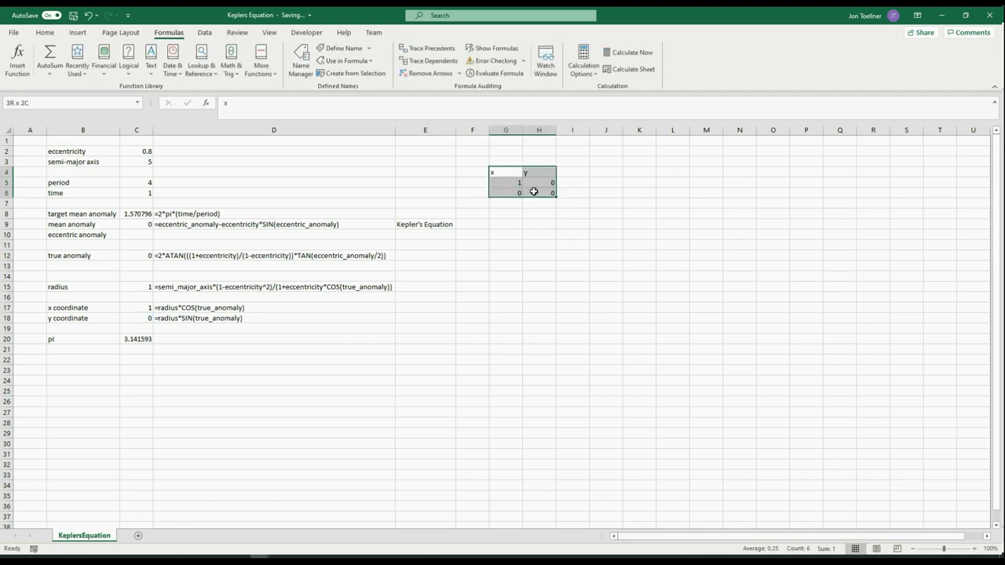
pyautogui.click(47, 34)
pyautogui.click(482, 74)
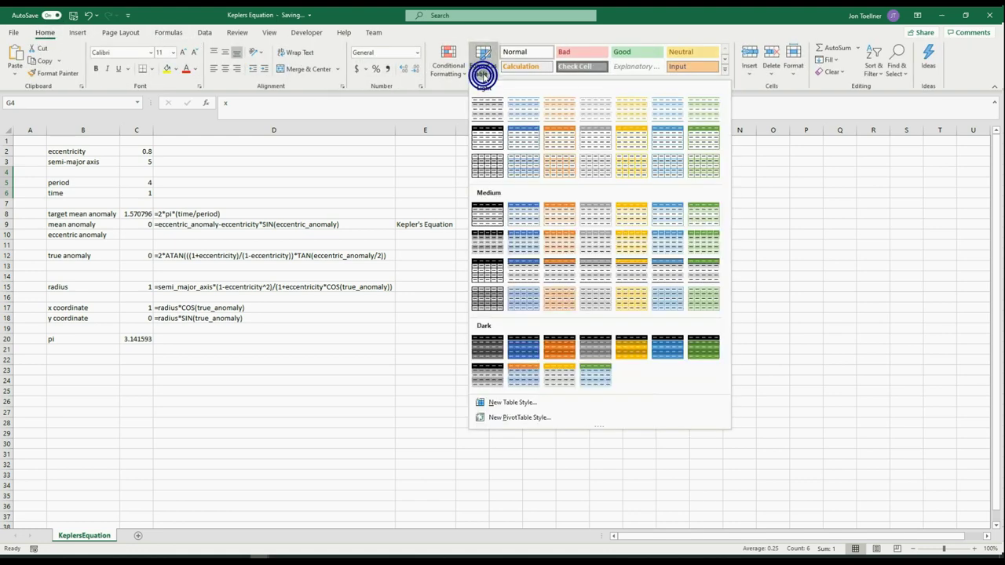
pyautogui.click(520, 138)
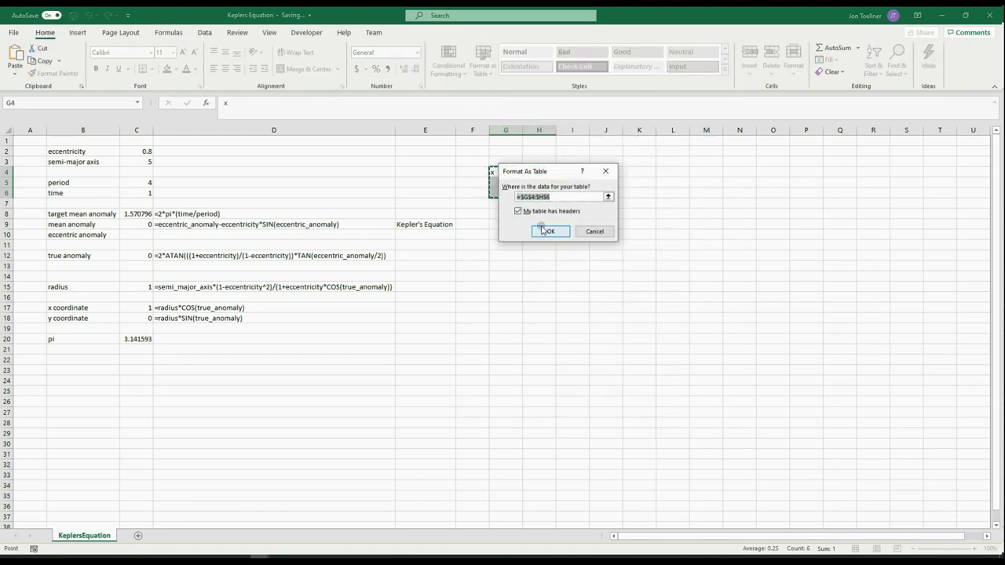
pyautogui.click(542, 229)
pyautogui.click(39, 32)
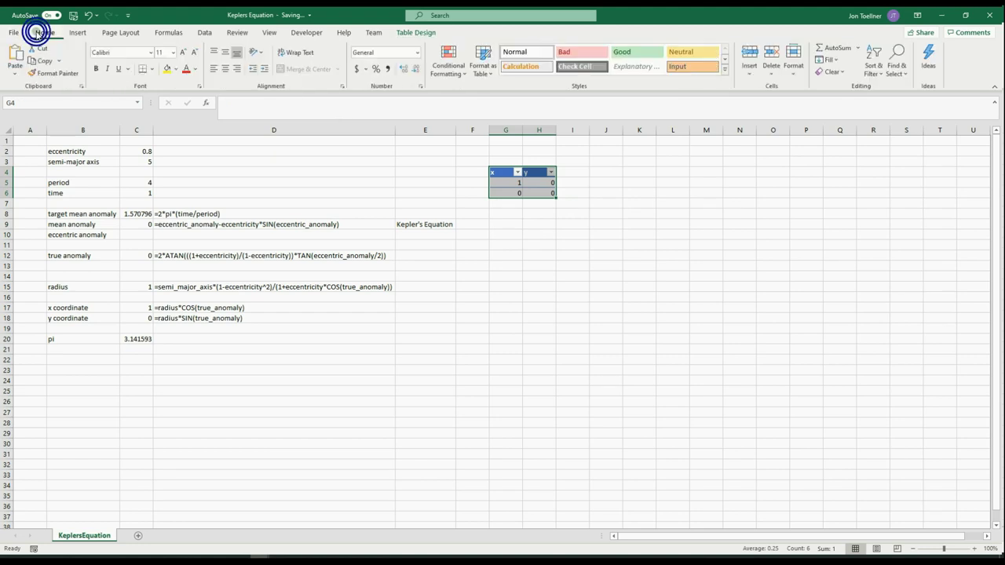
pyautogui.click(224, 69)
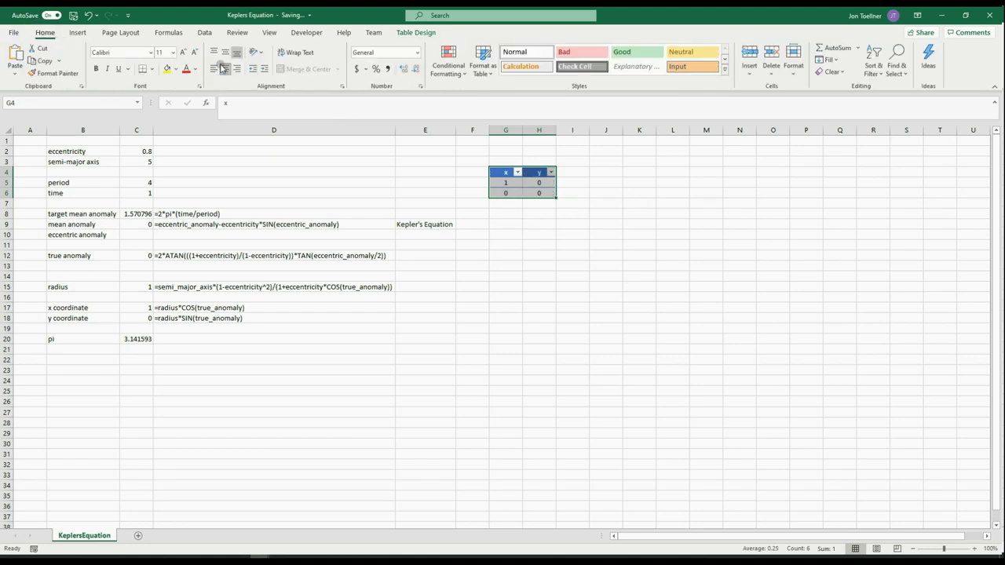
pyautogui.click(508, 226)
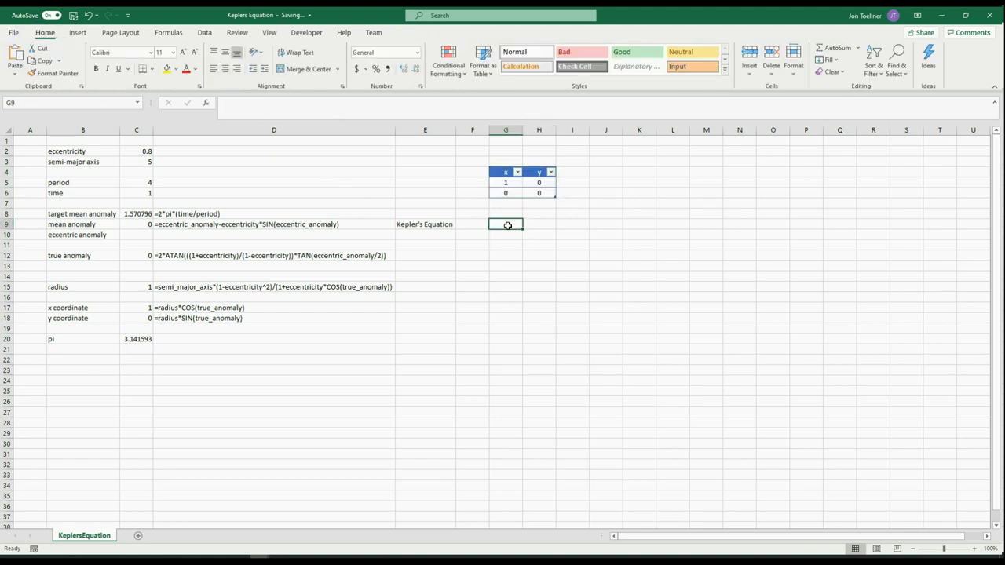
# Type headings theta, r, x, y in G9:J9 and starting value 0 in G10.
pyautogui.write('theta')
pyautogui.press('Tab')
pyautogui.write('r')
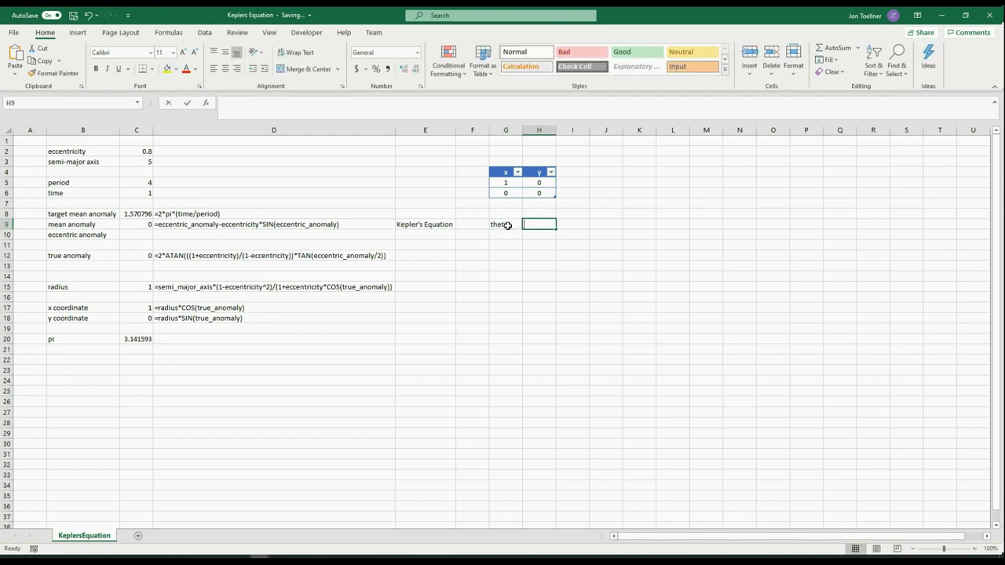
pyautogui.press('Tab')
pyautogui.write('x')
pyautogui.press('Tab')
pyautogui.write('y')
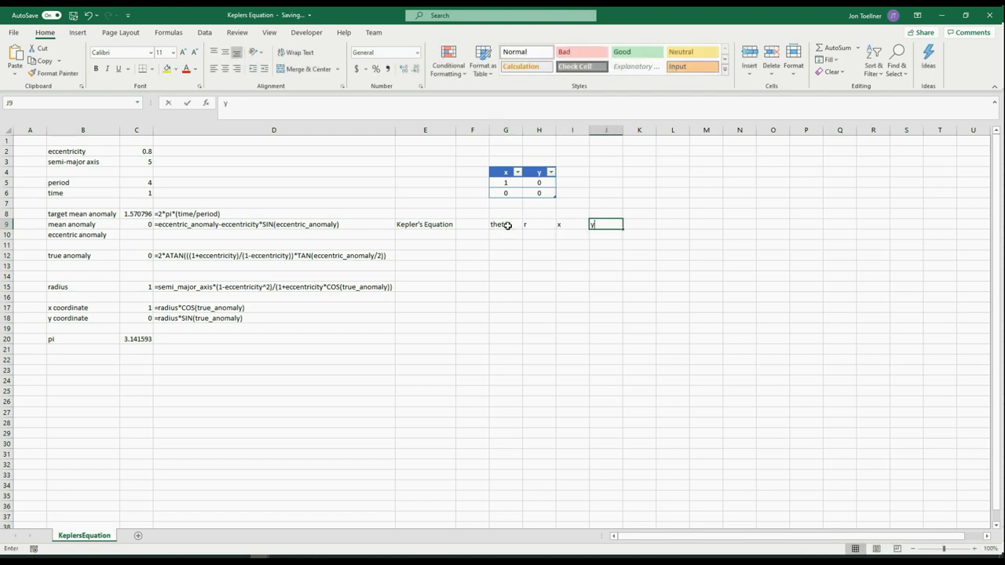
pyautogui.press('Return')
pyautogui.write('0')
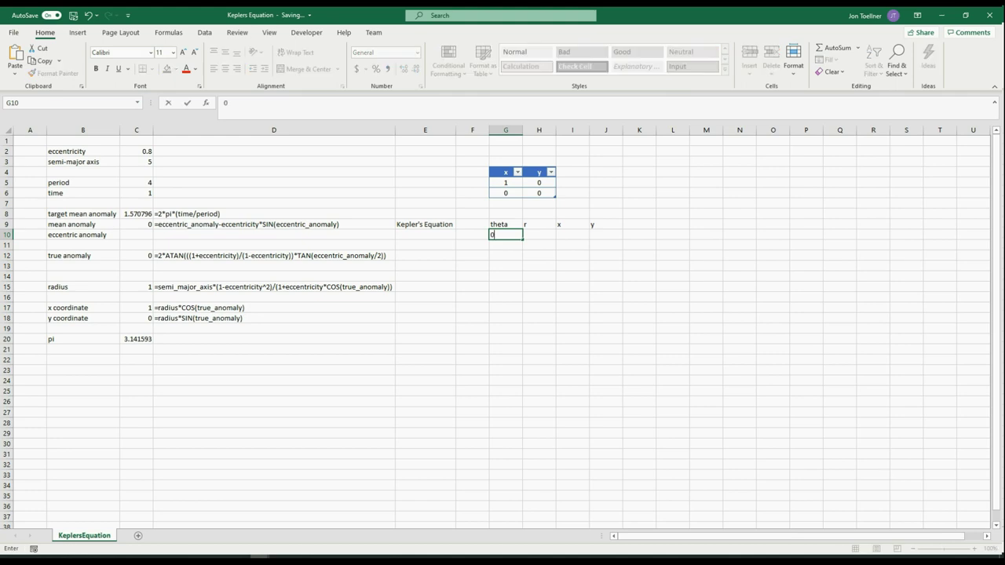
pyautogui.press('Return')
pyautogui.press('Up')
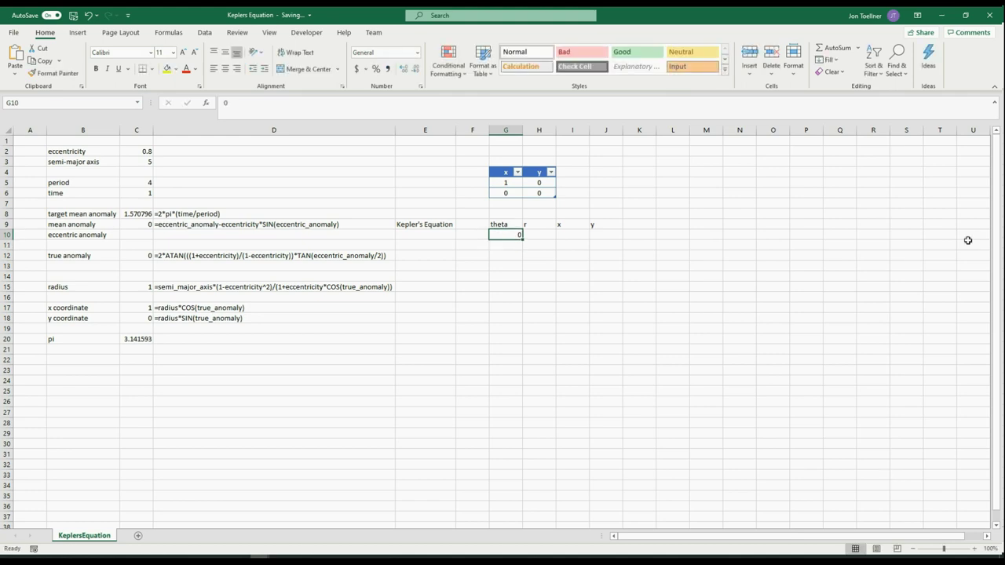
# Fill theta down the column as a series with step 0.1, stopping at 6.4.
pyautogui.click(828, 59)
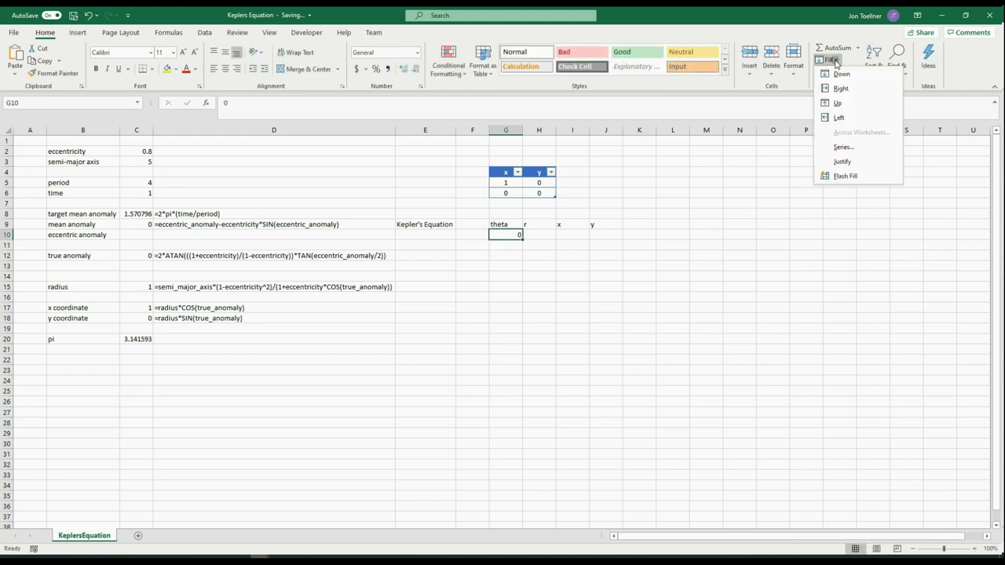
pyautogui.click(840, 152)
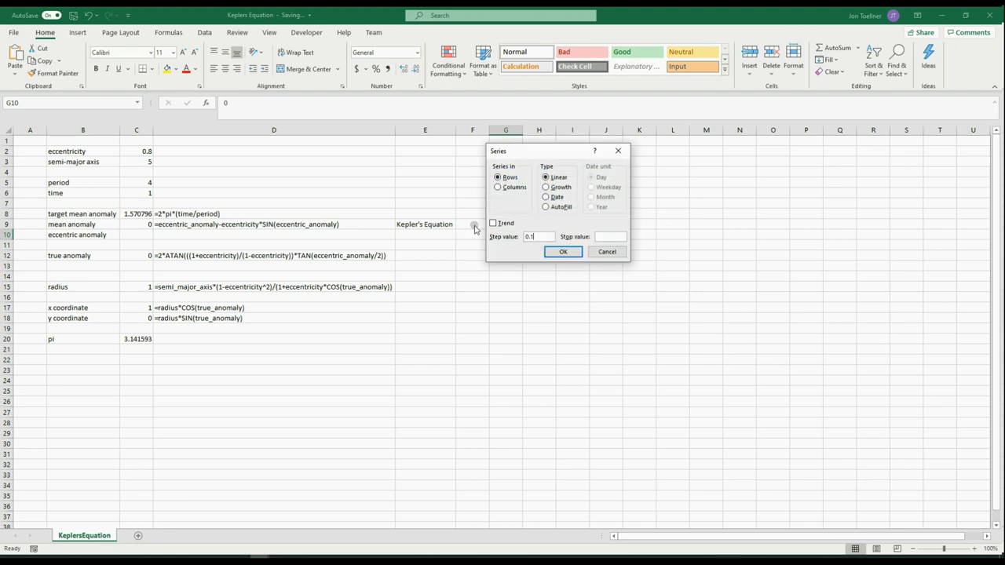
pyautogui.click(497, 187)
pyautogui.click(607, 237)
pyautogui.write('6.4')
pyautogui.click(559, 251)
# Format G9:J74 as a light-styled table.
pyautogui.click(504, 224)
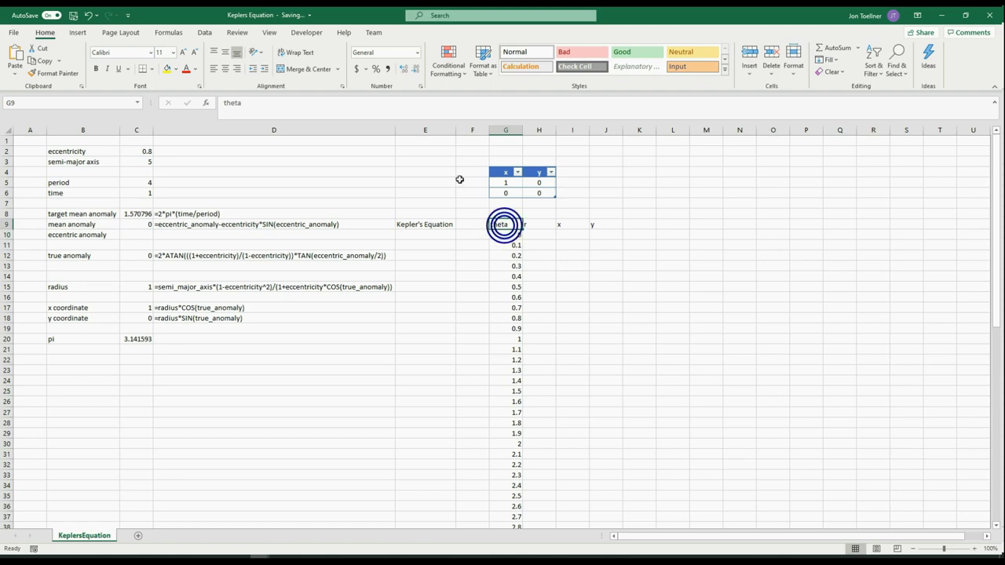
pyautogui.click(481, 63)
pyautogui.click(516, 135)
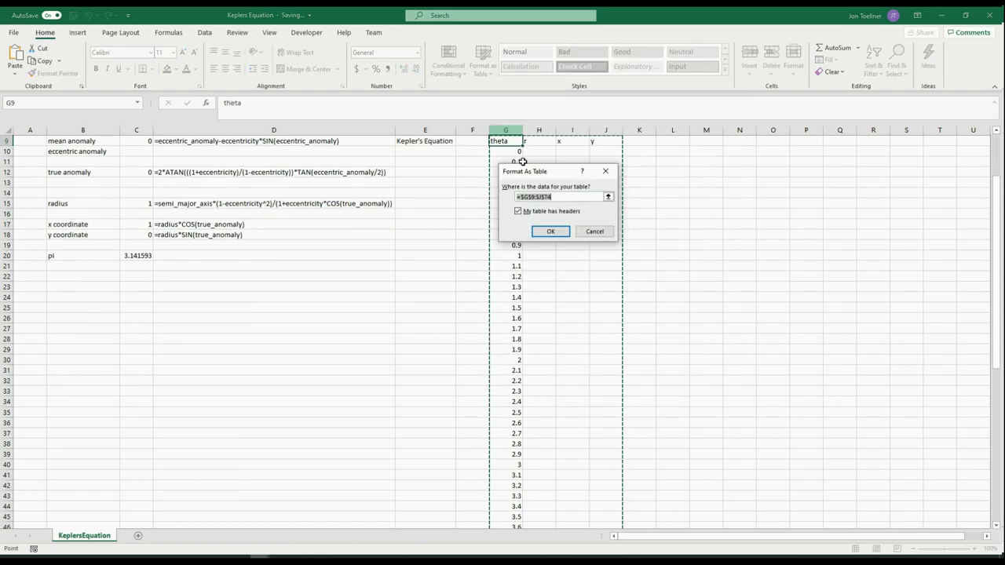
pyautogui.click(550, 231)
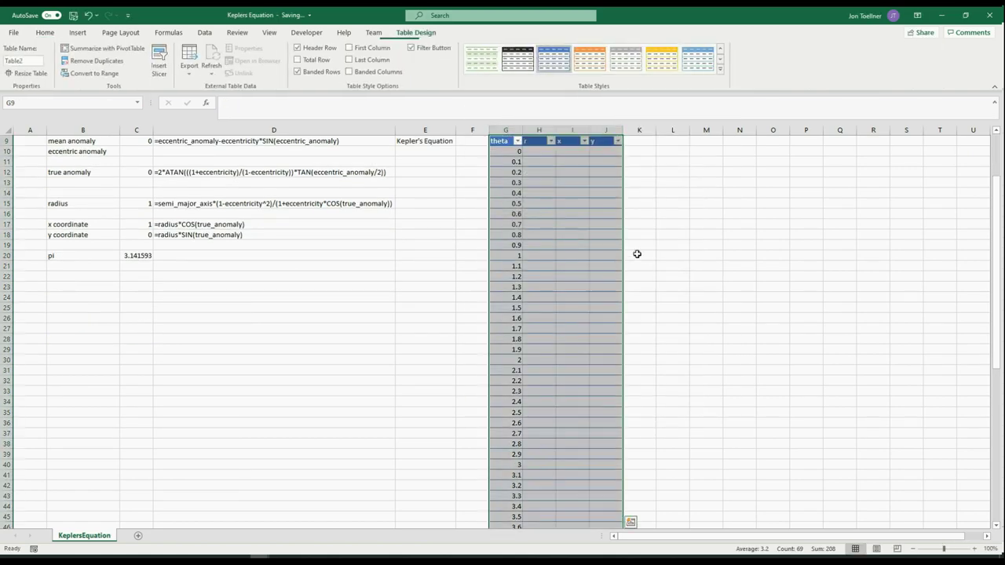
# Centre the contents of the new theta table.
pyautogui.click(46, 33)
pyautogui.click(225, 69)
pyautogui.scroll(3, 635, 237)
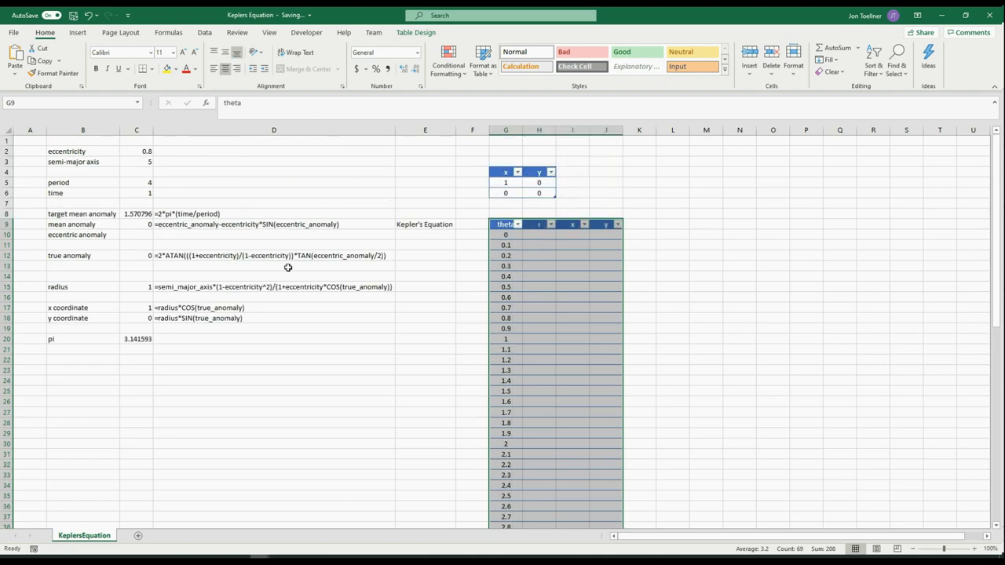
# Fill the r column with the copied radius formula, using each row's theta instead of true_anomaly.
pyautogui.click(188, 289)
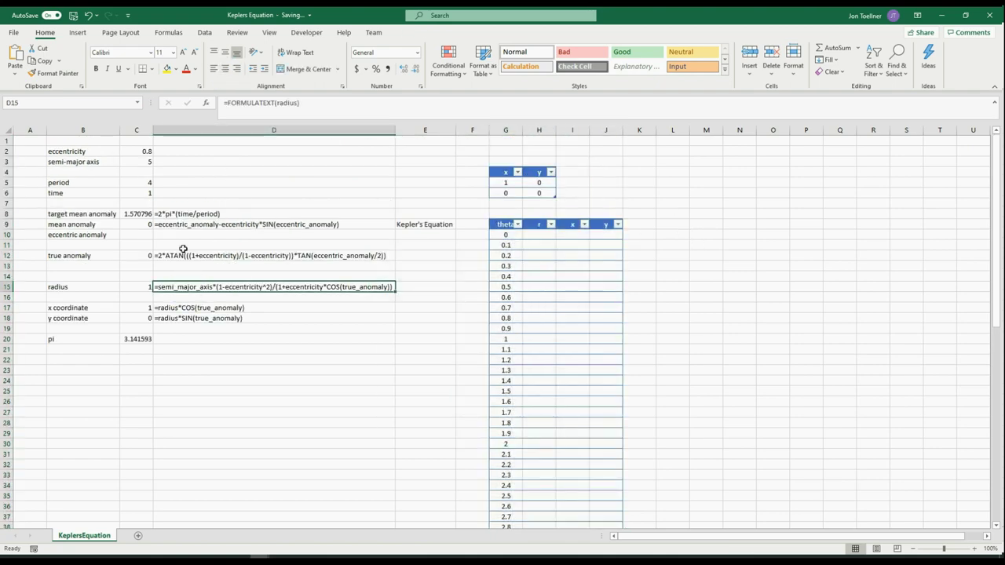
pyautogui.click(148, 289)
pyautogui.moveTo(225, 103); pyautogui.dragTo(517, 119)
pyautogui.hotkey('ctrl', 'c')
pyautogui.press('Escape')
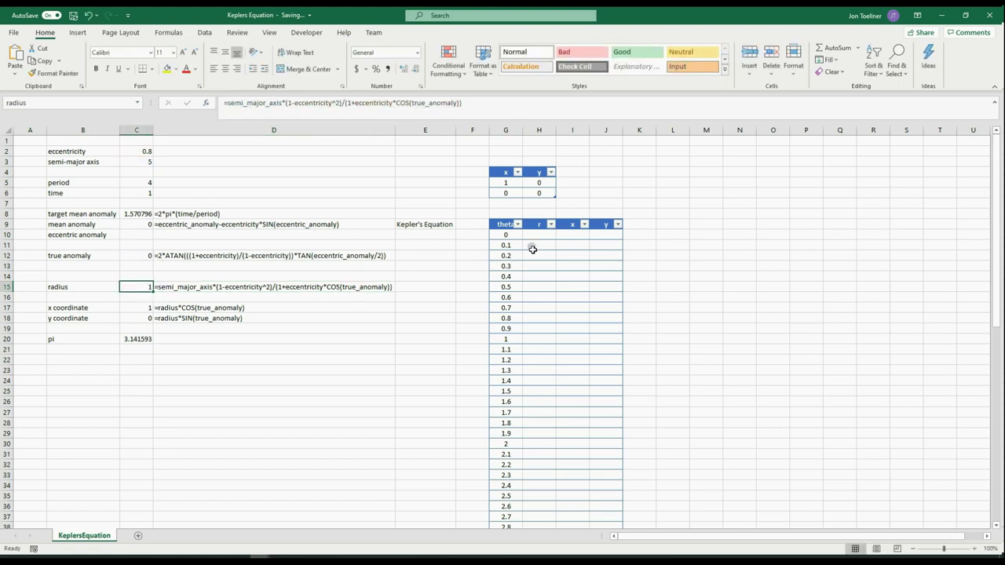
pyautogui.click(540, 238)
pyautogui.click(243, 103)
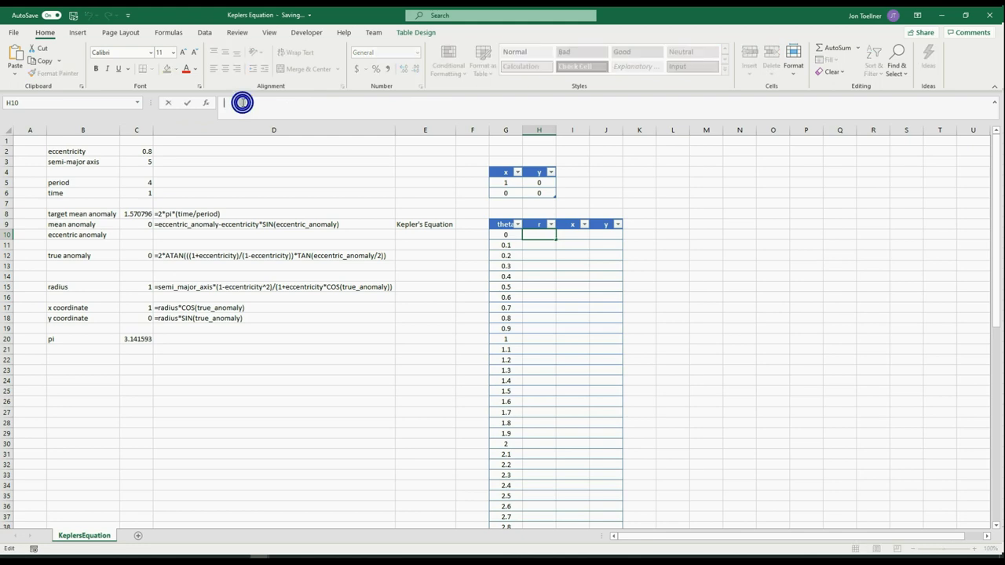
pyautogui.hotkey('ctrl', 'v')
pyautogui.doubleClick(417, 103)
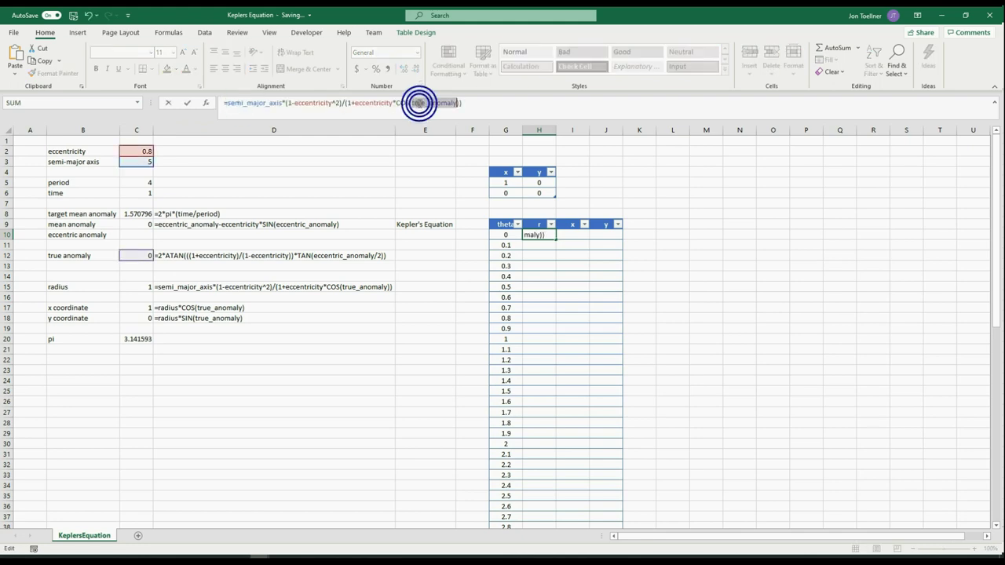
pyautogui.click(507, 234)
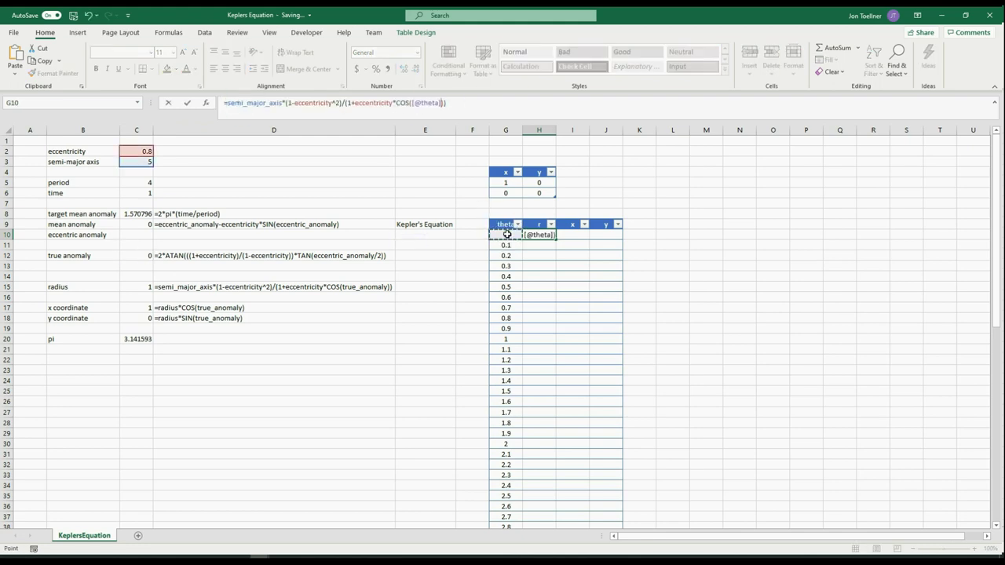
pyautogui.press('Return')
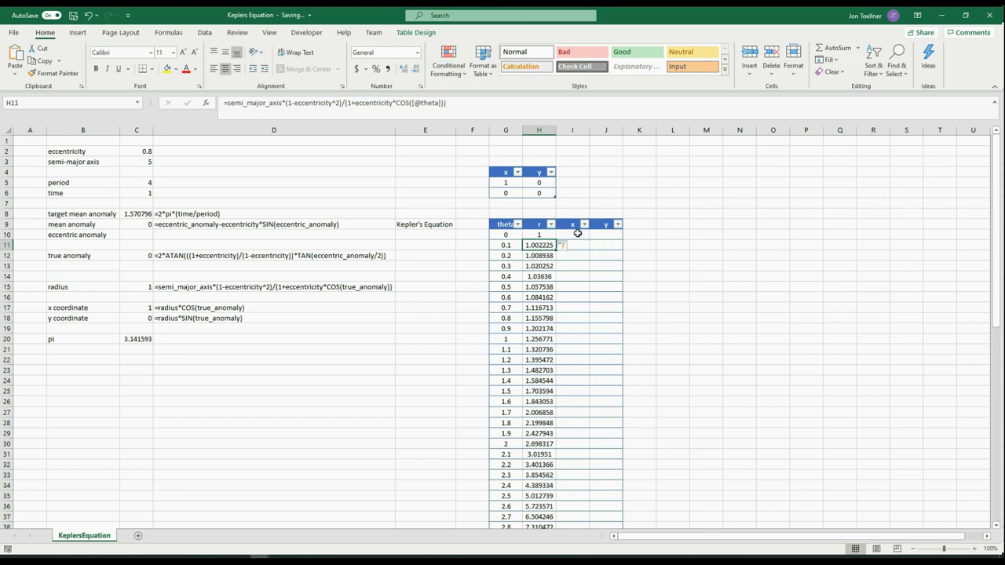
pyautogui.click(577, 233)
pyautogui.write('=')
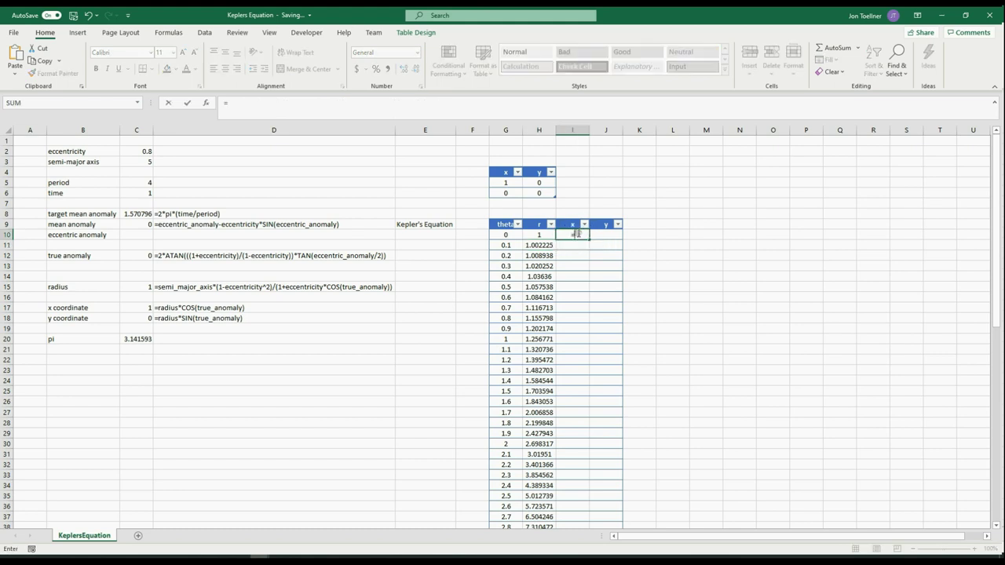
pyautogui.press('Left')
pyautogui.write('*')
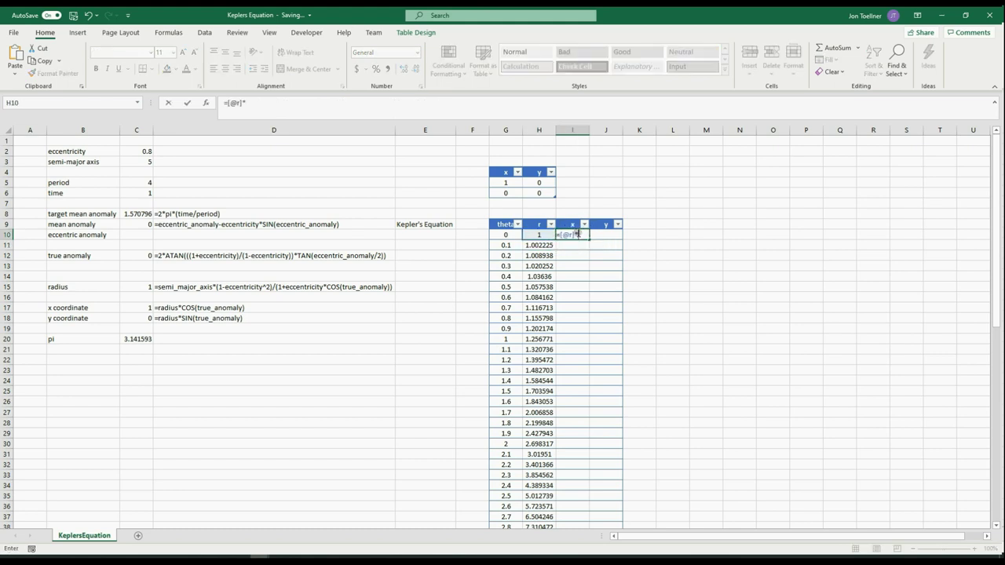
pyautogui.write('cos(')
pyautogui.click(499, 237)
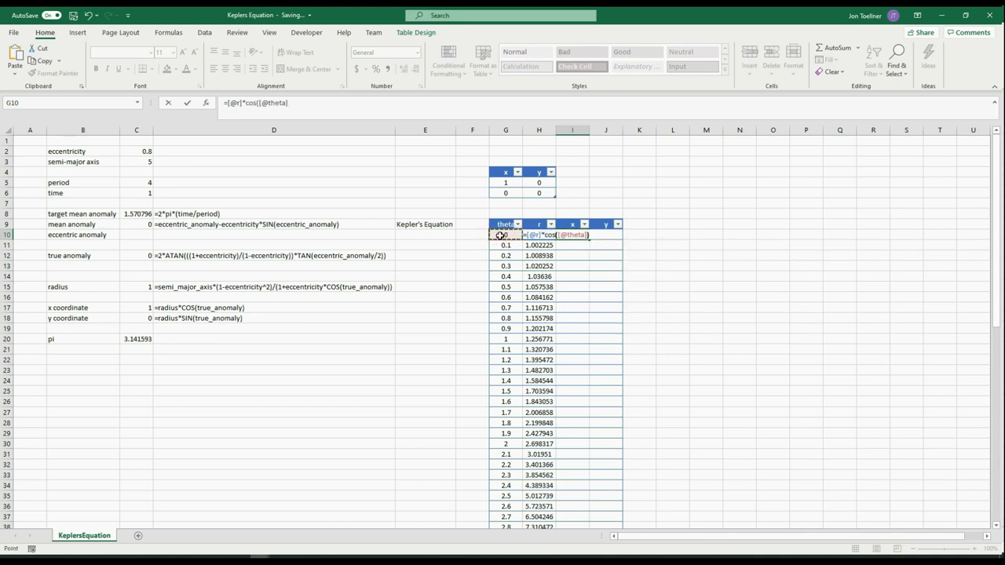
pyautogui.press('Tab')
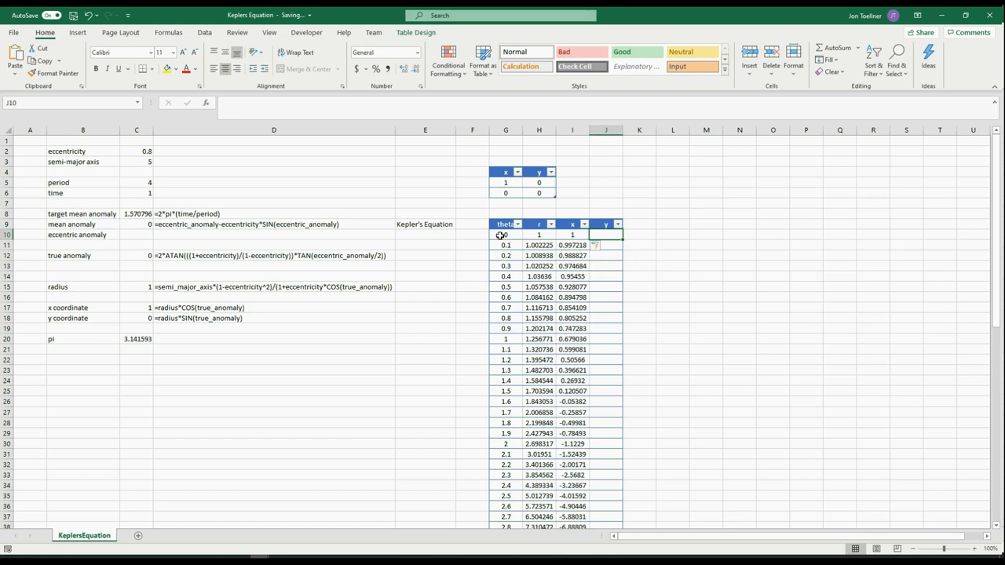
pyautogui.write('=')
pyautogui.click(538, 236)
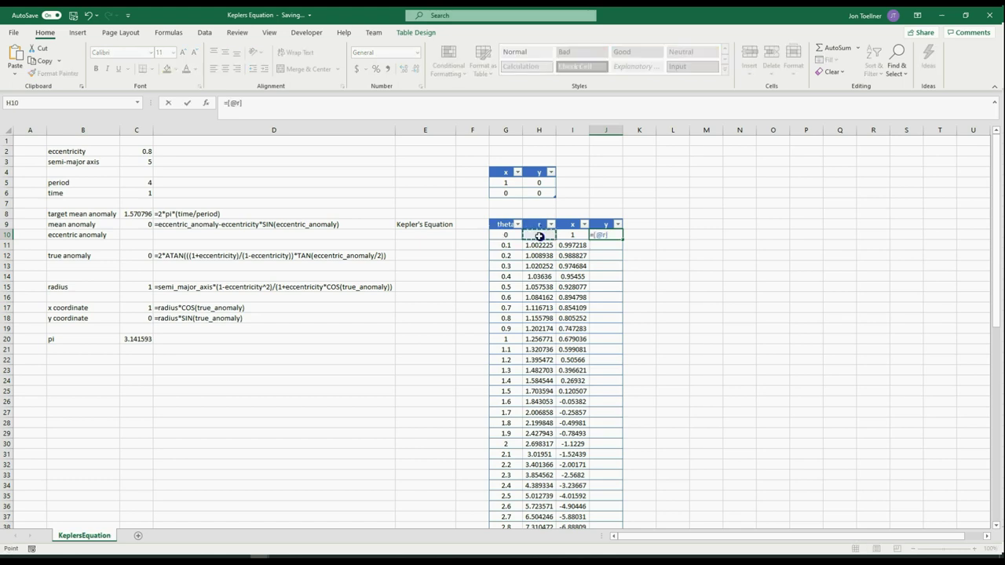
pyautogui.write('*sin(')
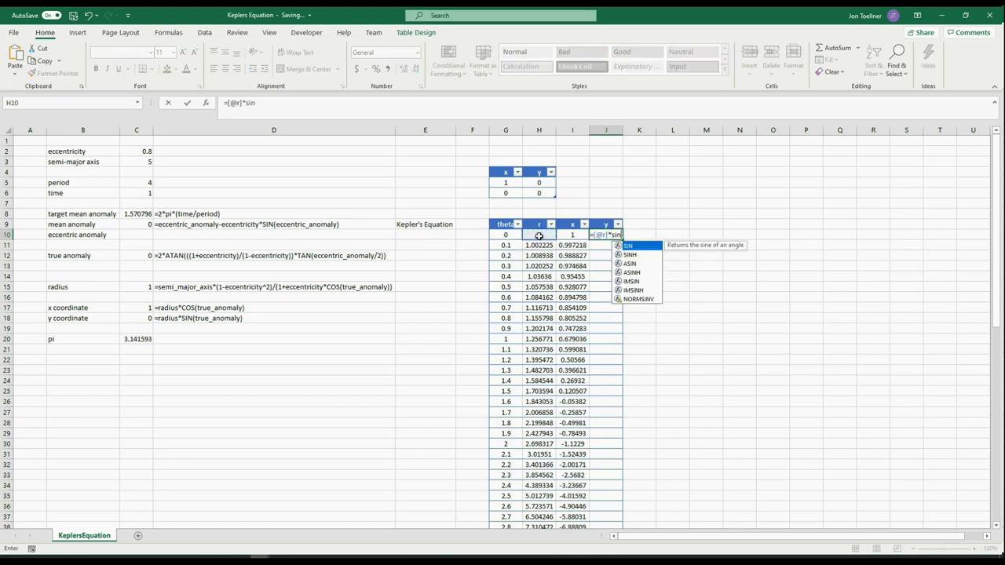
pyautogui.click(507, 235)
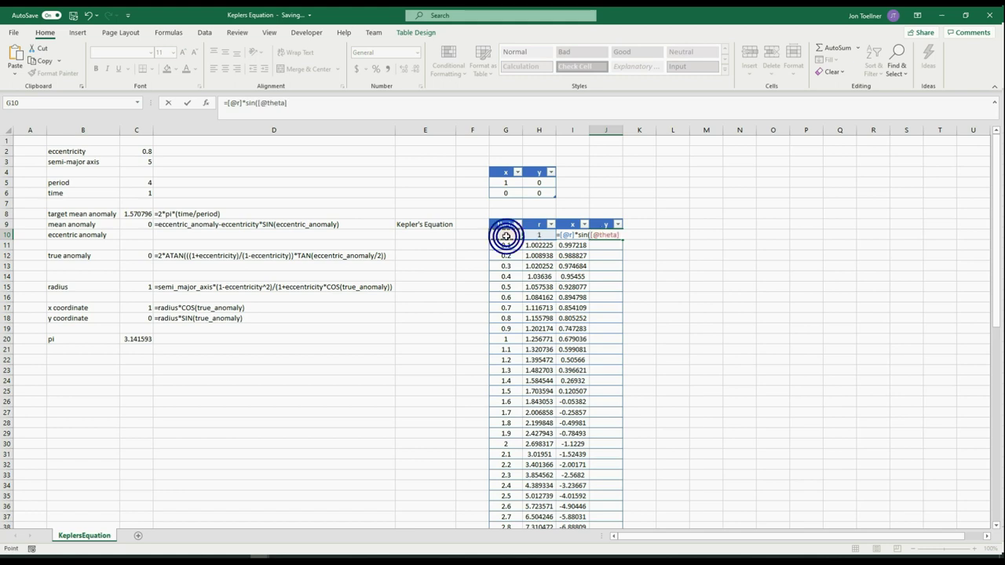
pyautogui.write(')')
pyautogui.press('Return')
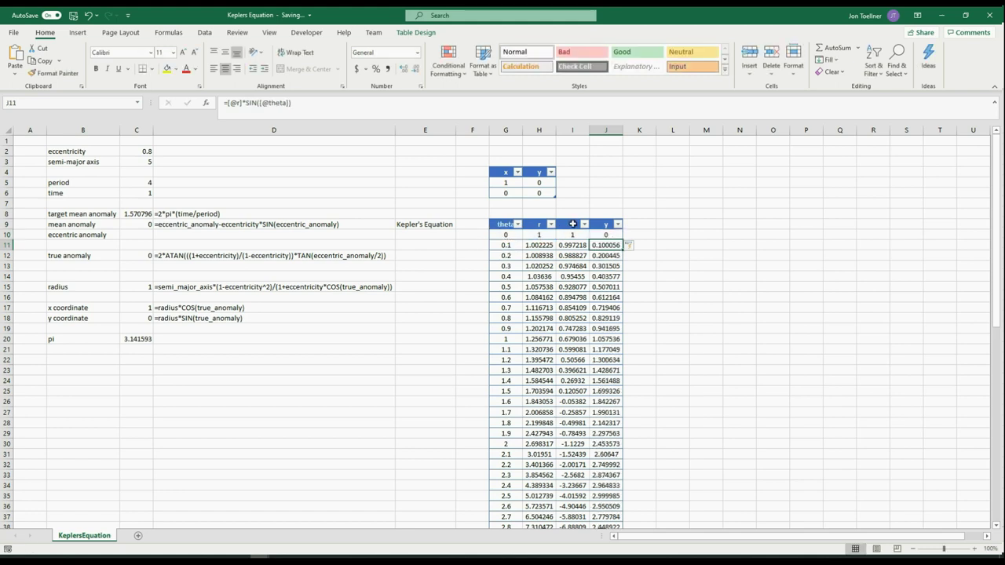
pyautogui.moveTo(572, 224); pyautogui.dragTo(605, 225)
# Insert a smooth-line scatter chart of the x and y columns and move it into columns L to S.
pyautogui.hotkey('ctrl', 'shift', 'Down')
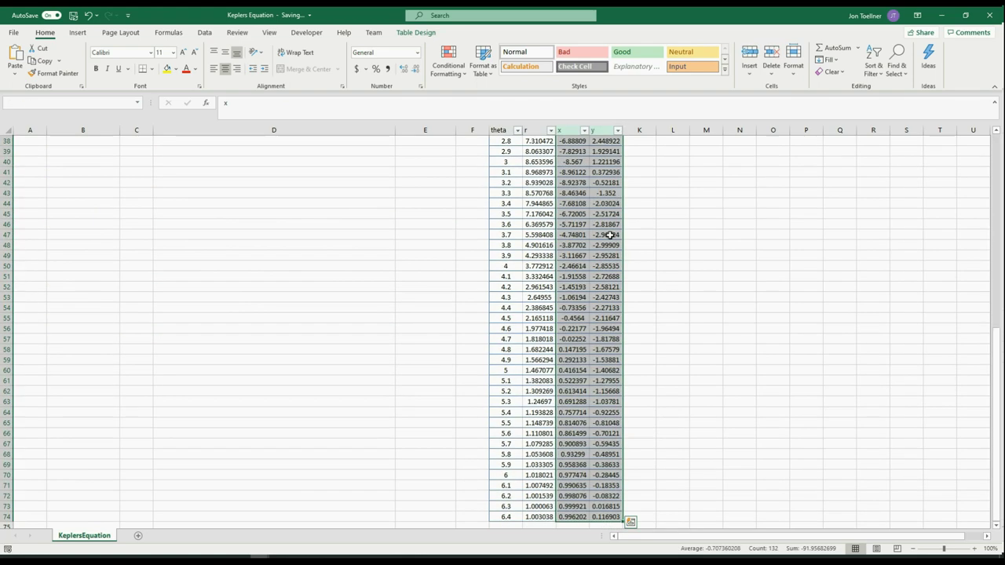
pyautogui.scroll(12, 609, 233)
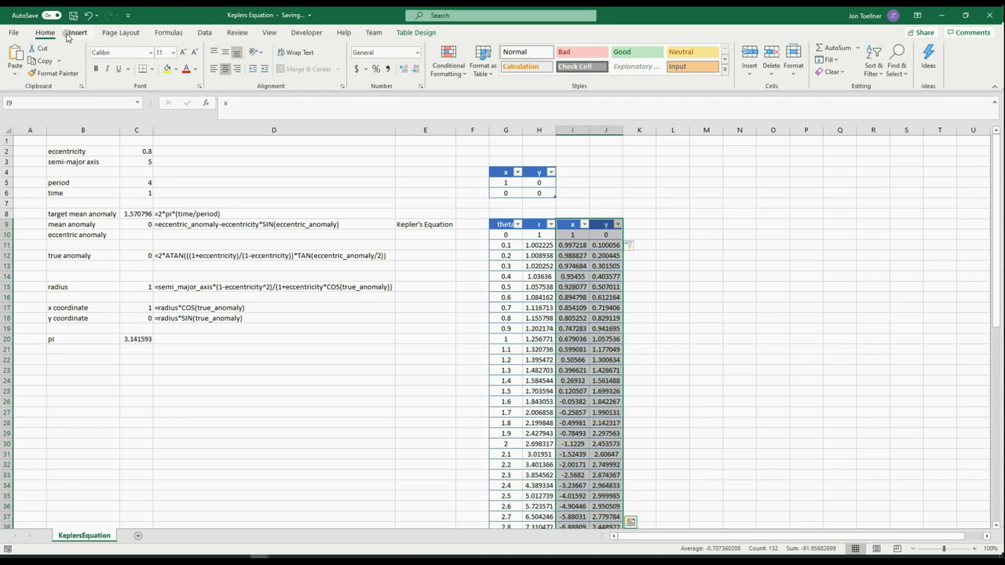
pyautogui.click(72, 33)
pyautogui.click(475, 71)
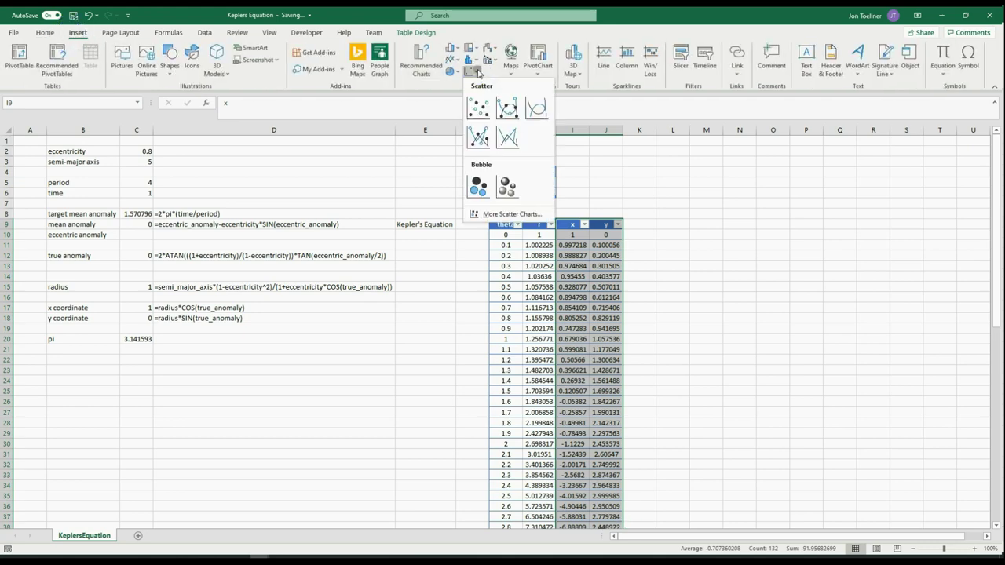
pyautogui.click(536, 107)
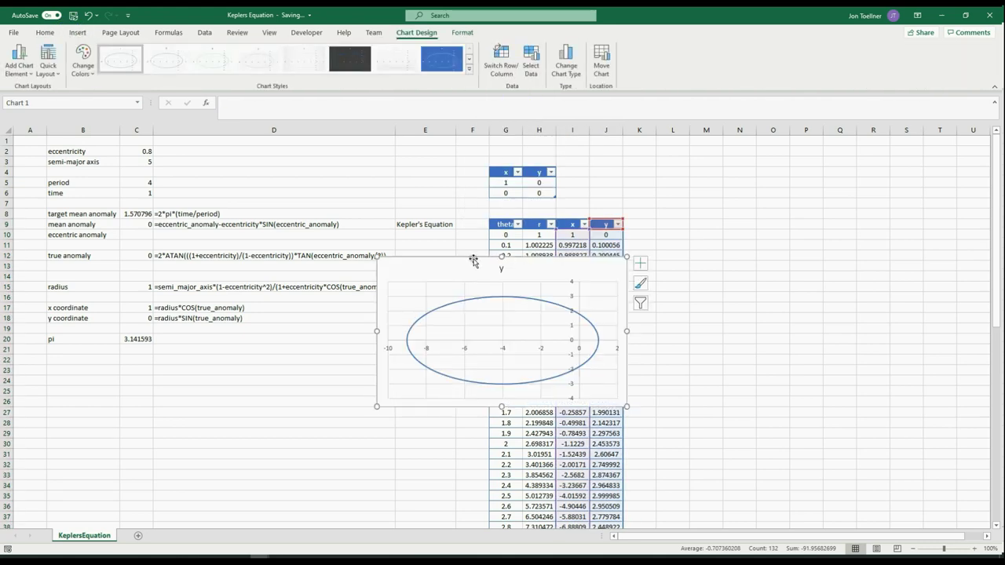
pyautogui.moveTo(474, 261); pyautogui.dragTo(770, 166)
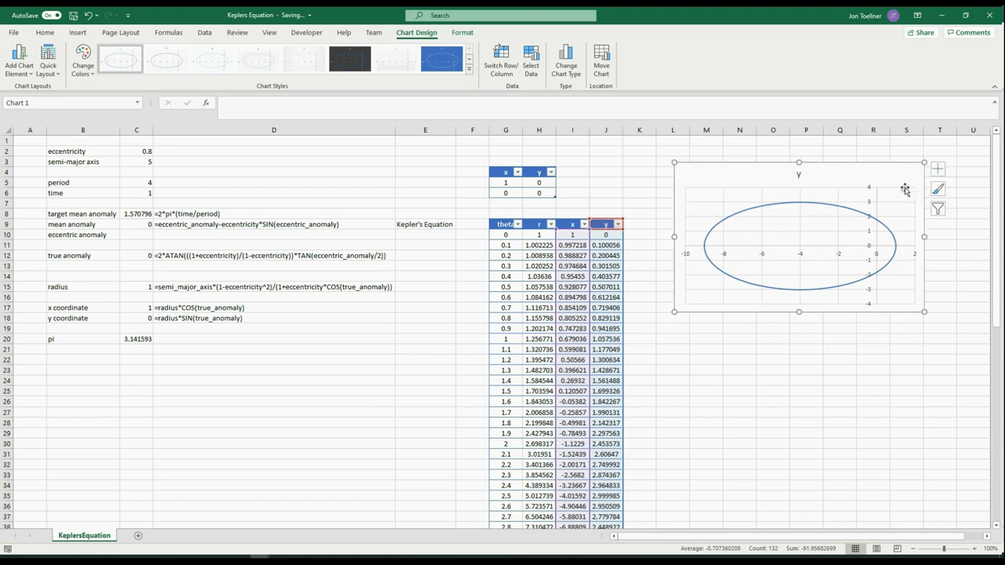
# Remove the chart title and set the chart height to 5 inches.
pyautogui.click(937, 168)
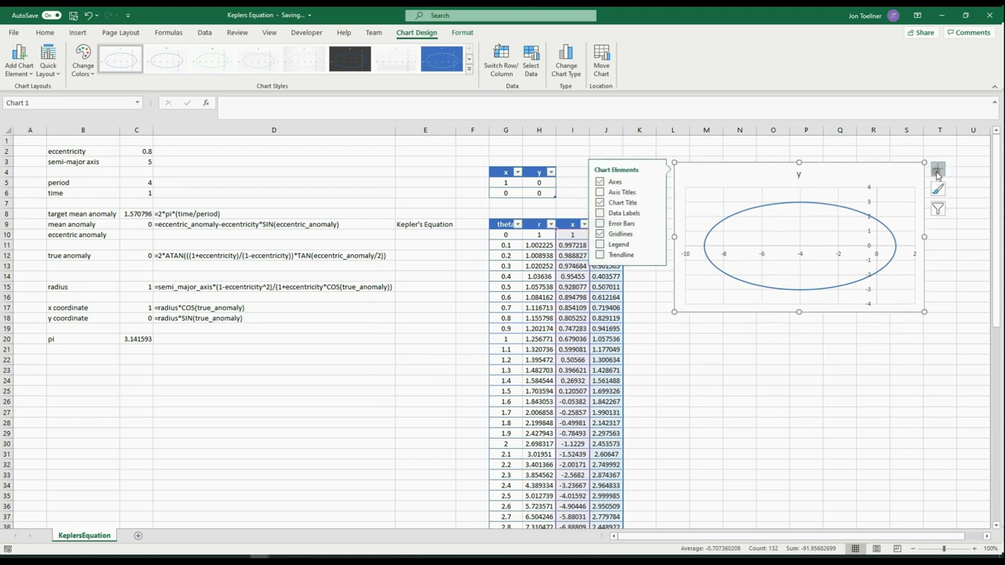
pyautogui.click(598, 203)
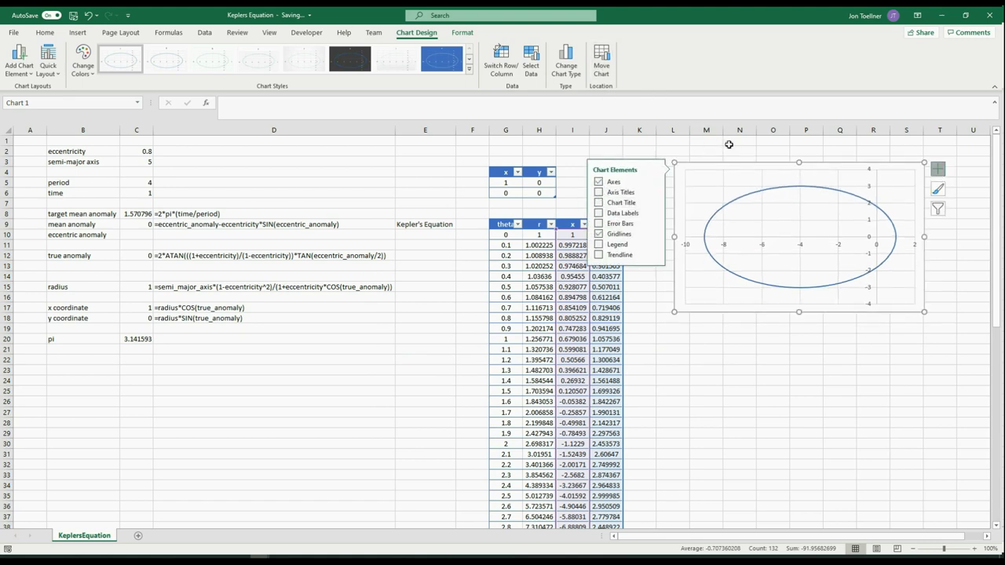
pyautogui.click(462, 33)
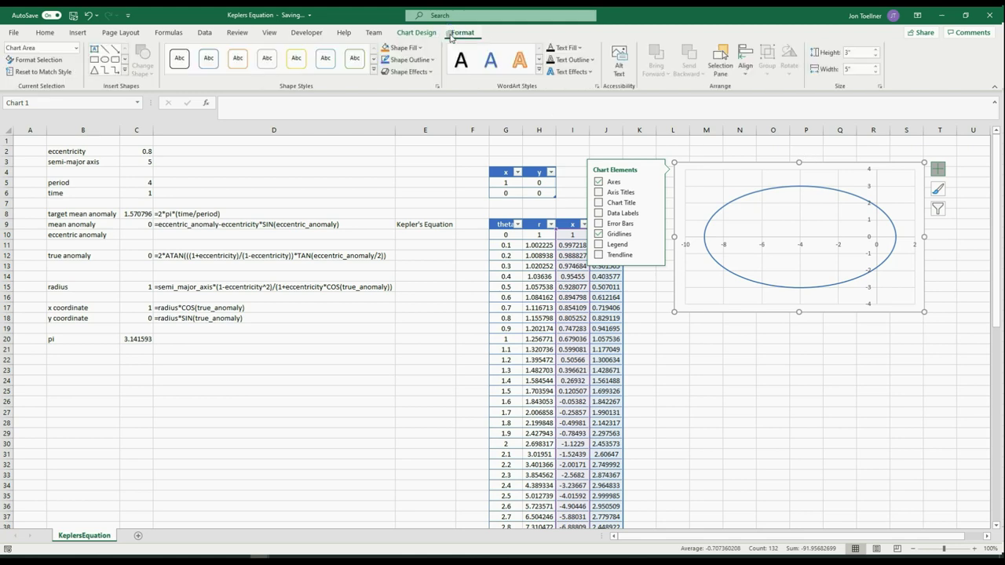
pyautogui.click(860, 53)
pyautogui.write('5')
pyautogui.press('Return')
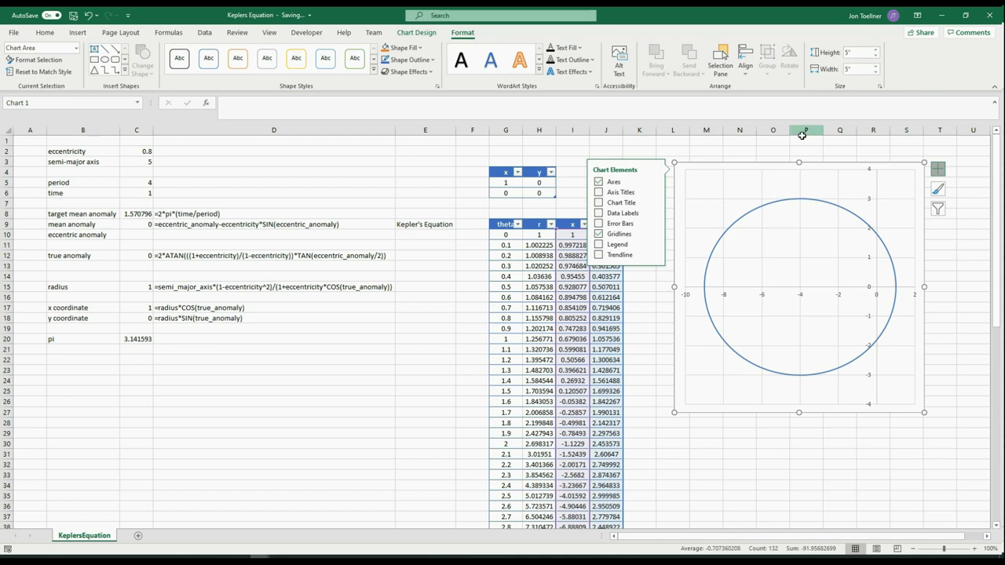
pyautogui.click(838, 296)
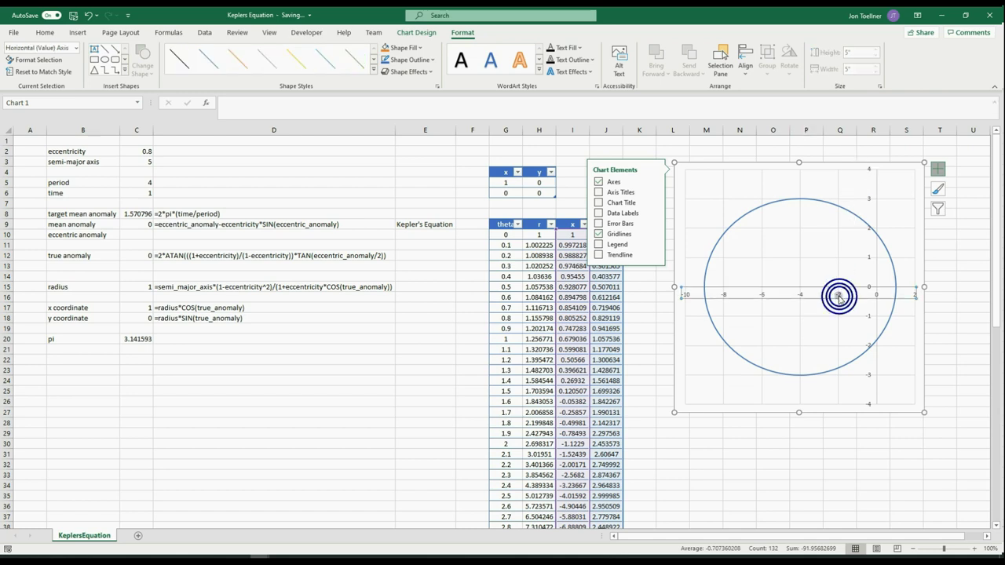
# Set the horizontal axis bounds to a minimum of -10 and a maximum of 2.
pyautogui.rightClick(838, 296)
pyautogui.click(879, 425)
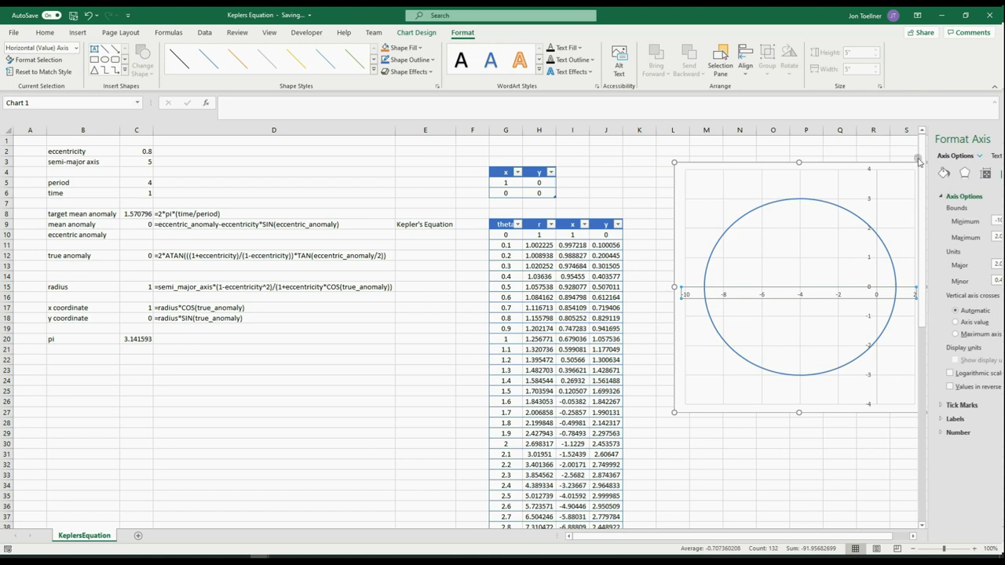
pyautogui.doubleClick(938, 223)
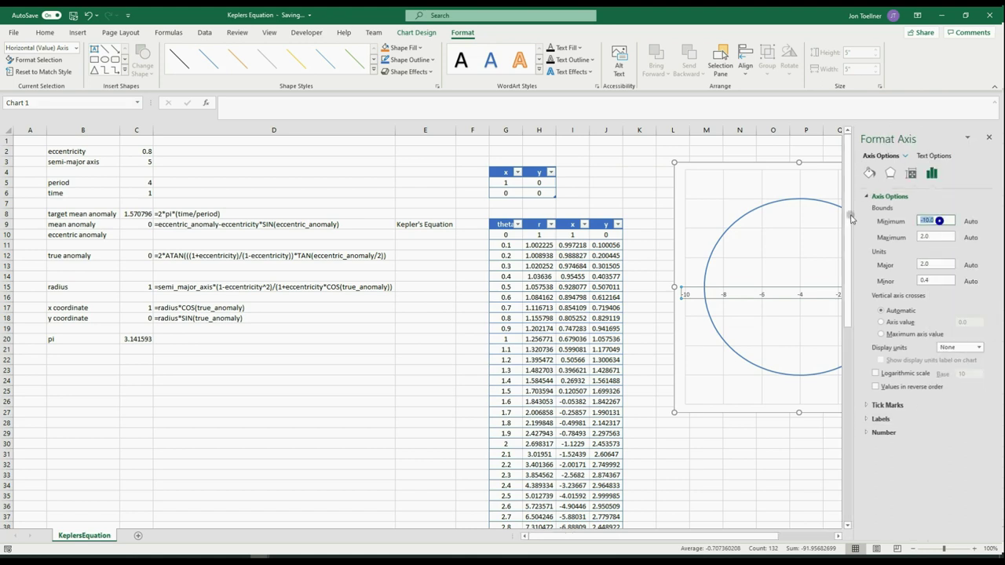
pyautogui.write('-')
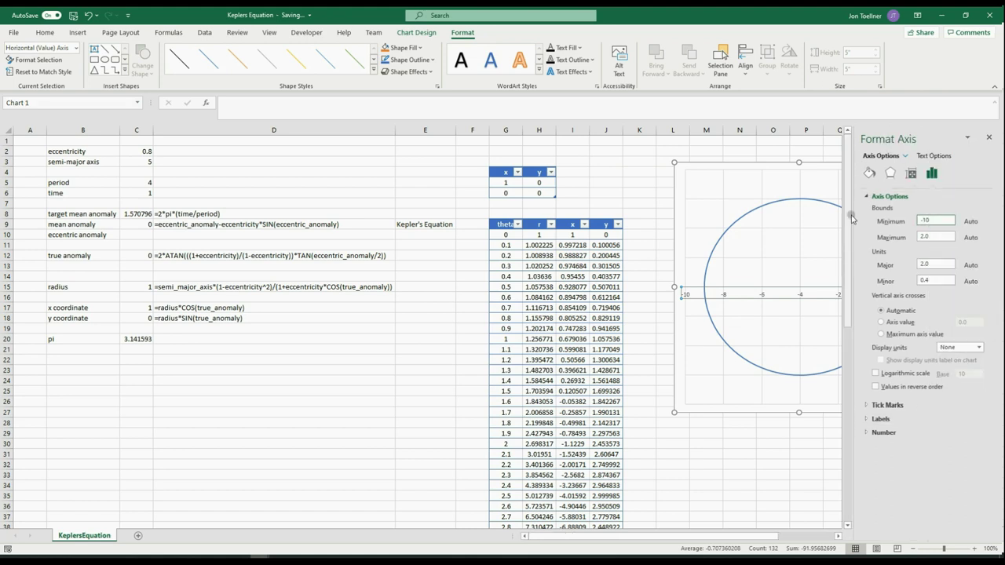
pyautogui.click(937, 236)
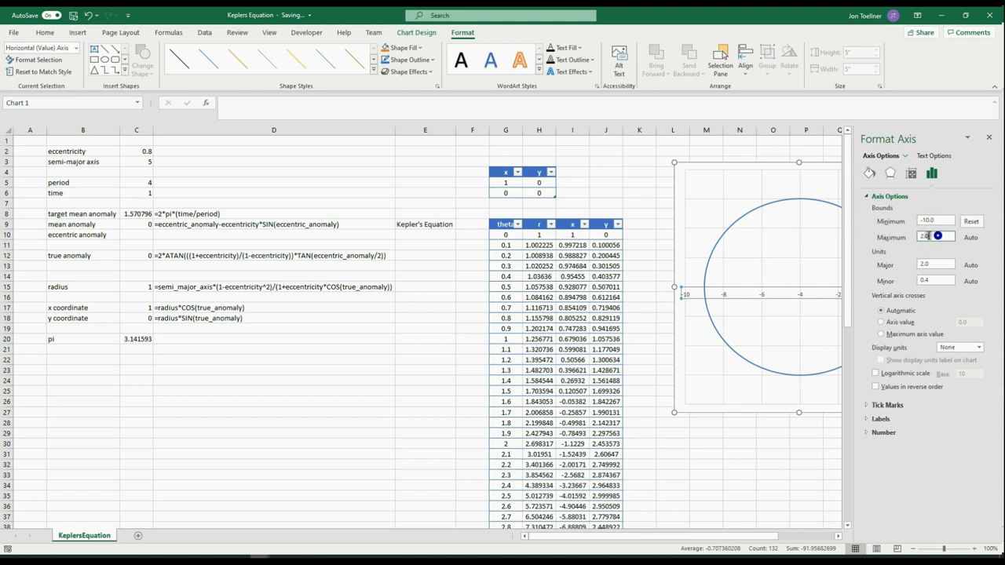
pyautogui.write('2')
pyautogui.click(939, 220)
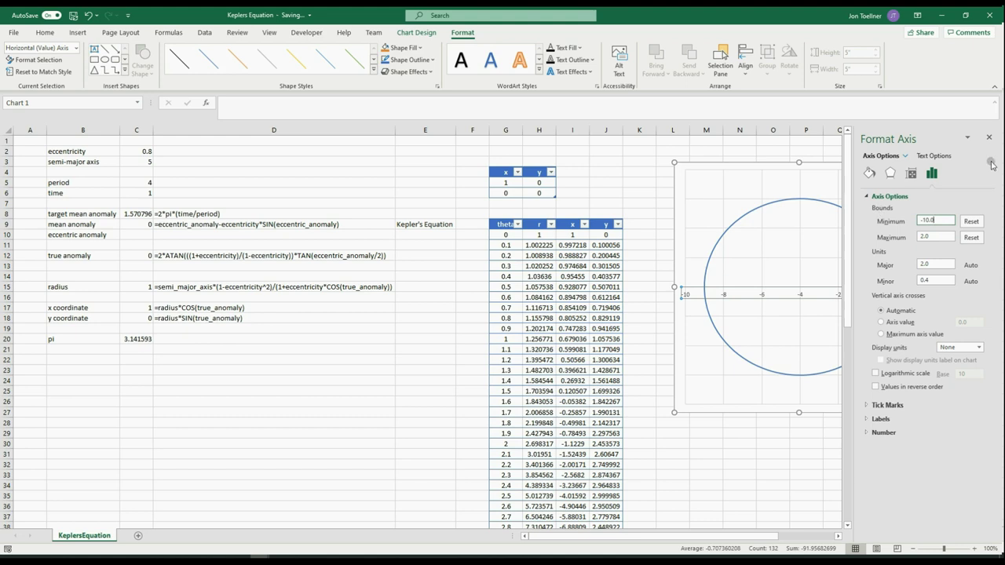
pyautogui.click(989, 138)
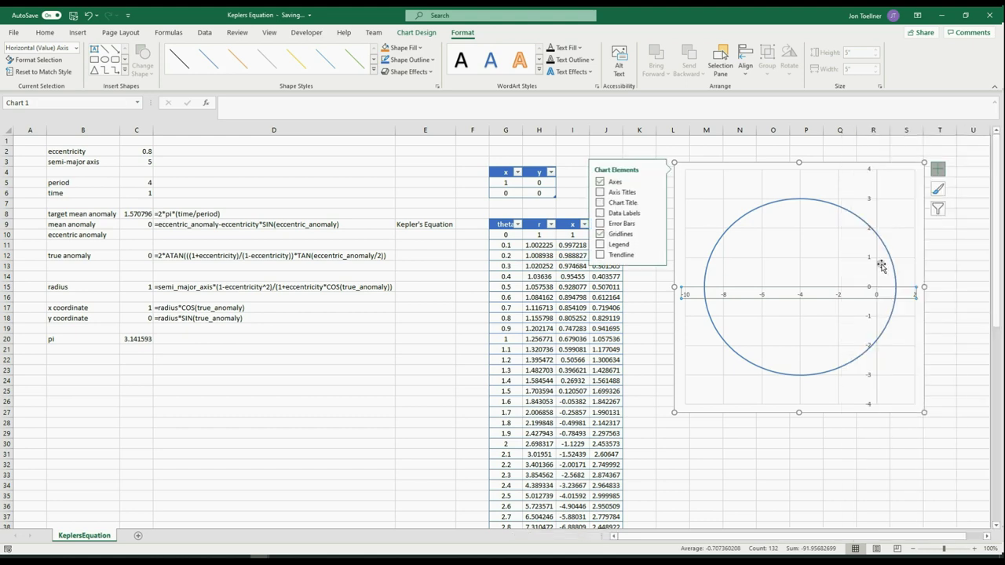
# Set the vertical axis bounds to a minimum of -5 and a maximum of 5.
pyautogui.rightClick(869, 202)
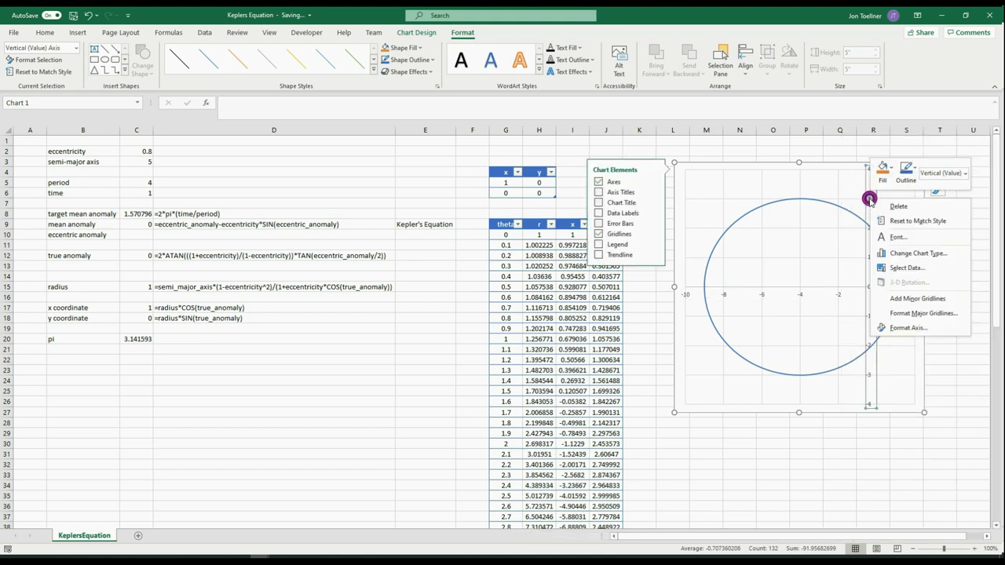
pyautogui.click(904, 328)
pyautogui.doubleClick(940, 222)
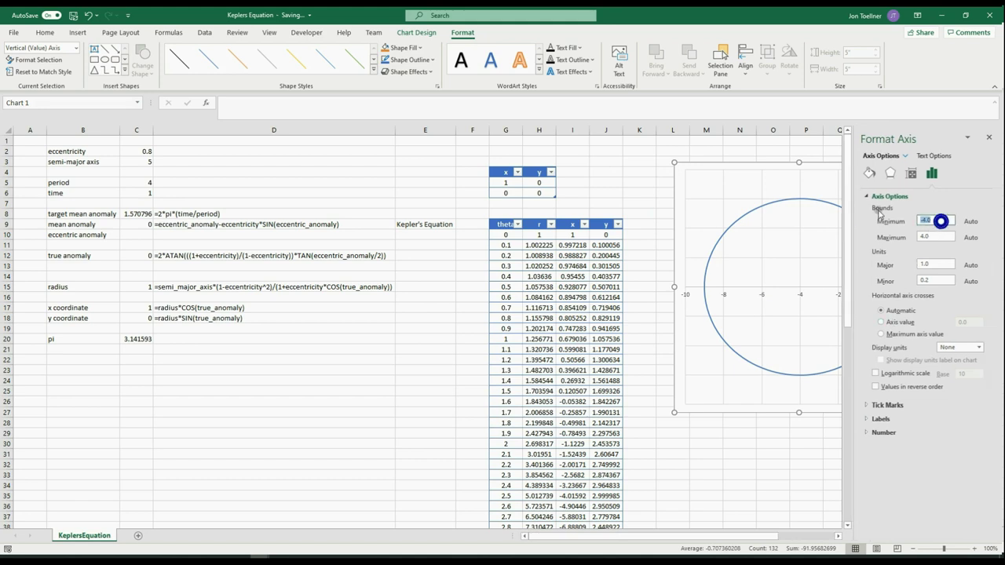
pyautogui.press('BackSpace')
pyautogui.press('Tab')
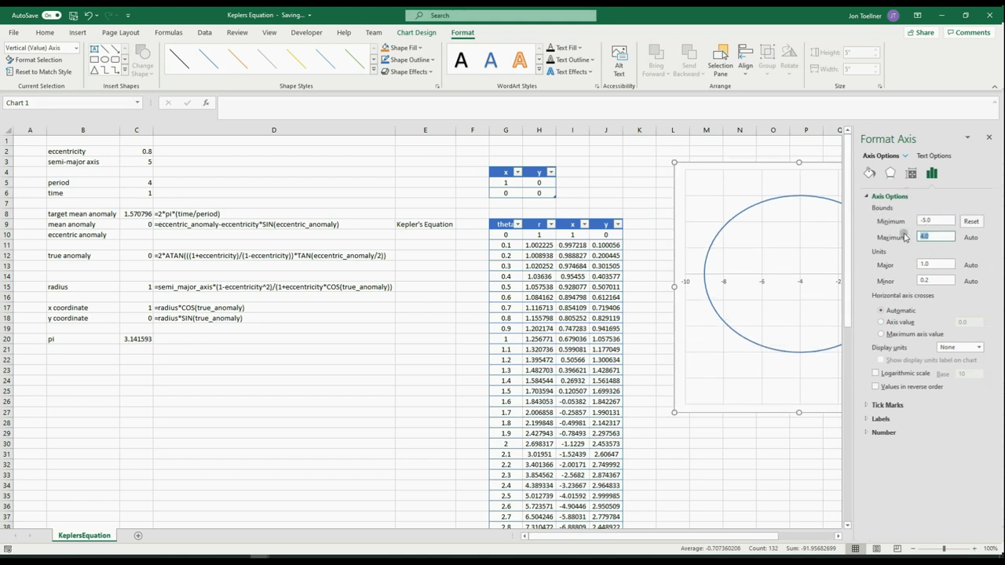
pyautogui.write('5')
pyautogui.click(941, 220)
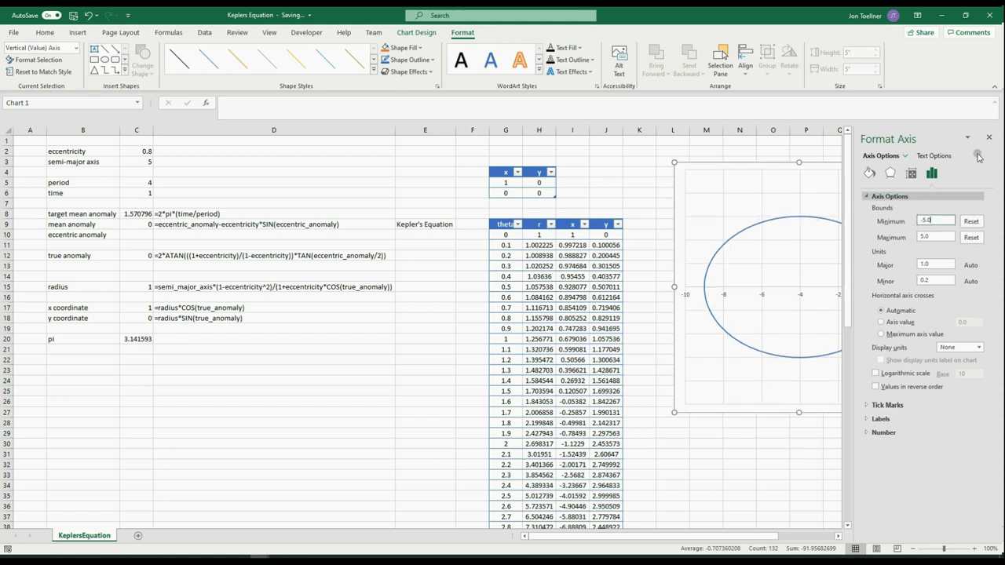
pyautogui.click(988, 138)
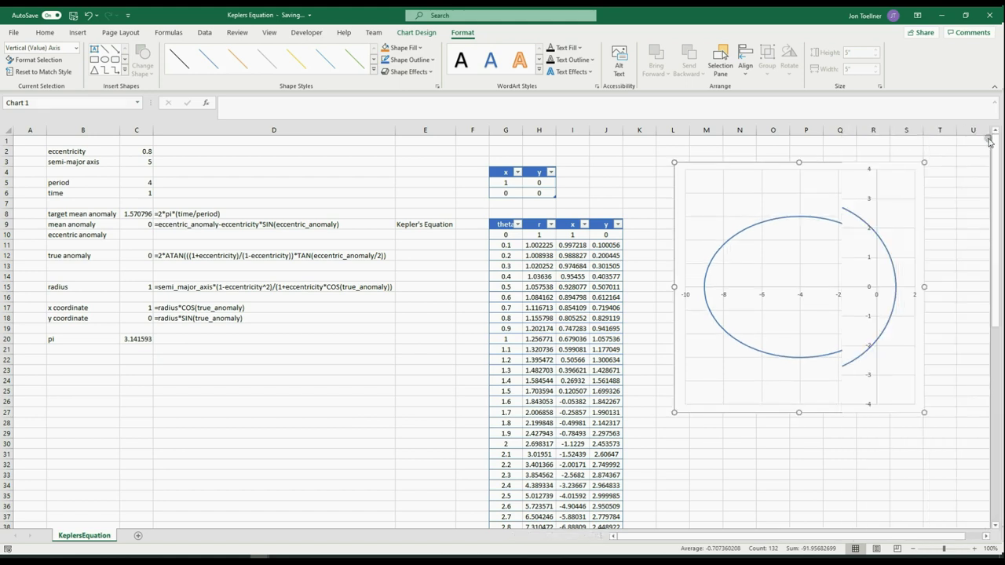
pyautogui.click(855, 430)
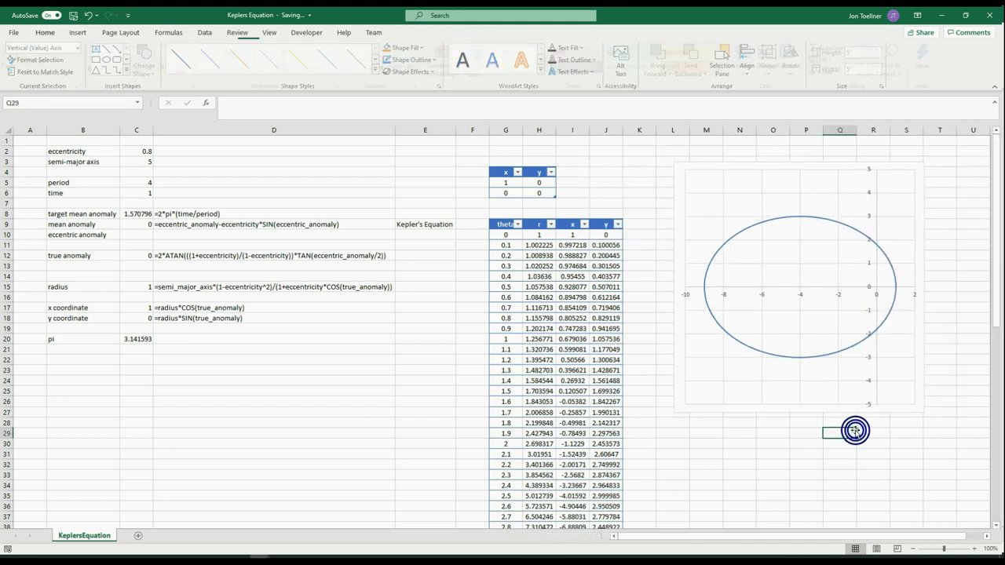
# From the orbit chart's Select Data window, add a new series, keeping both dialogs clear of the table.
pyautogui.click(704, 183)
pyautogui.rightClick(704, 182)
pyautogui.click(722, 253)
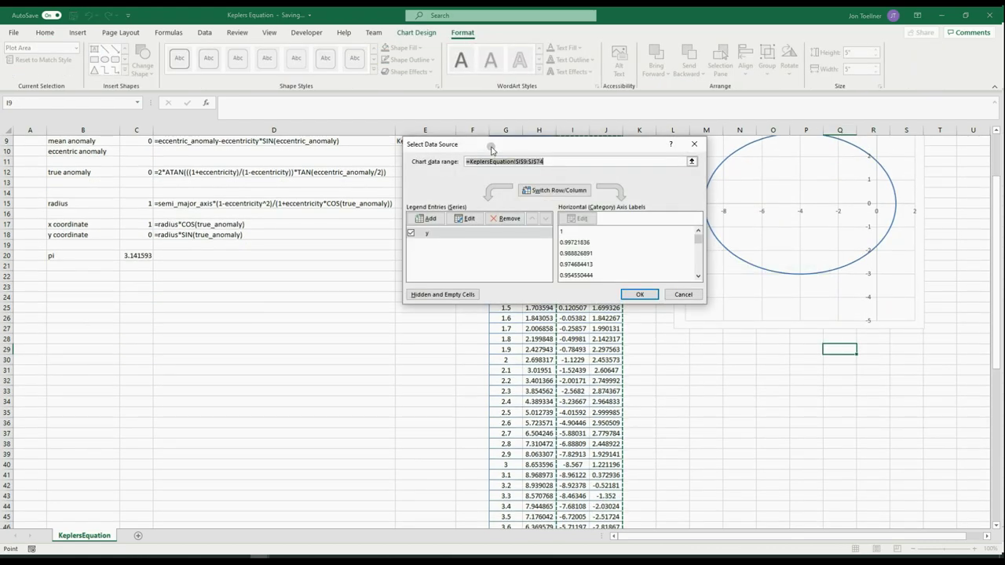
pyautogui.moveTo(490, 149); pyautogui.dragTo(500, 315)
pyautogui.scroll(3, 471, 259)
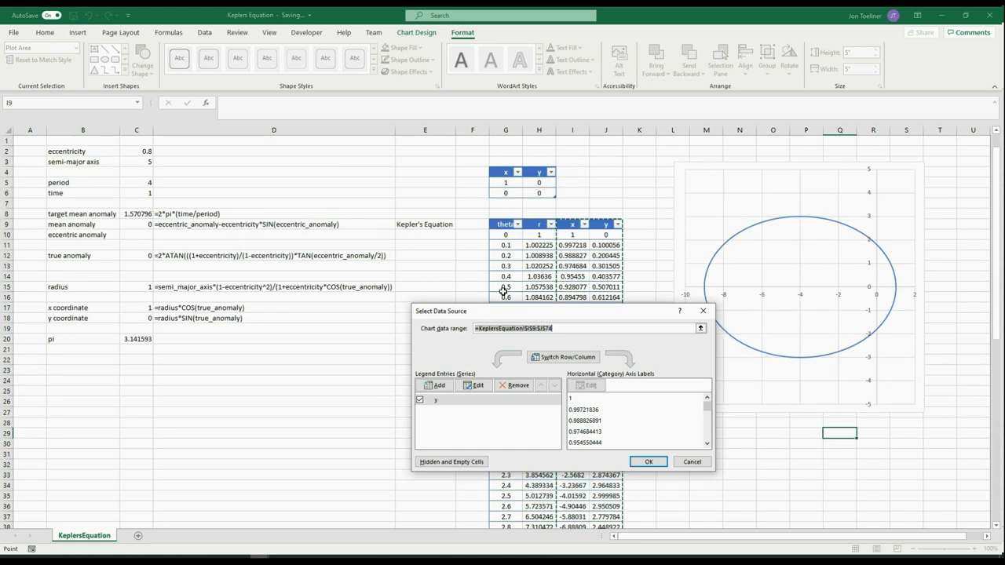
pyautogui.click(439, 387)
pyautogui.moveTo(561, 171); pyautogui.dragTo(462, 304)
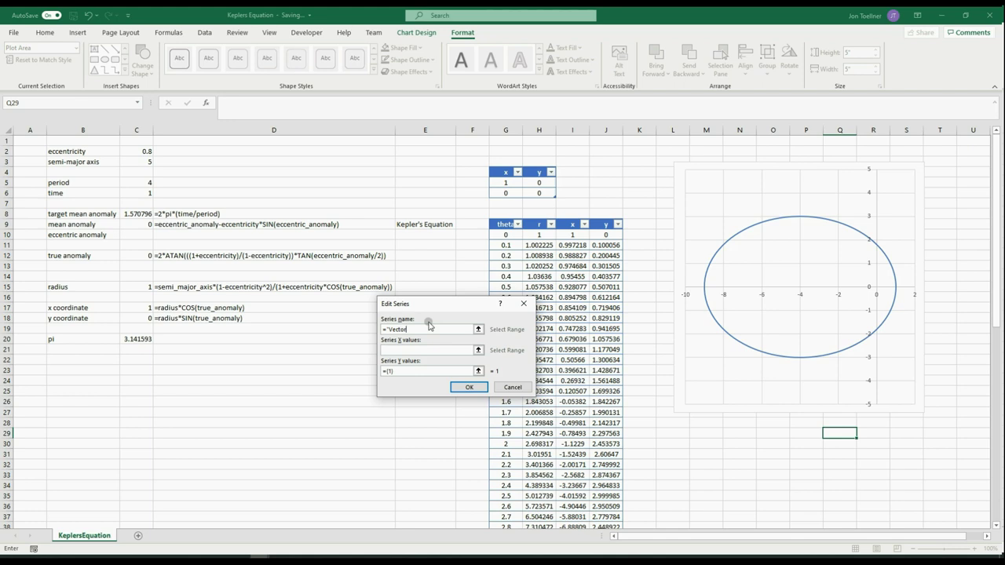
# Set the Vector series to X values G5:G6 and Y values H5:H6.
pyautogui.click(401, 348)
pyautogui.moveTo(502, 183); pyautogui.dragTo(505, 190)
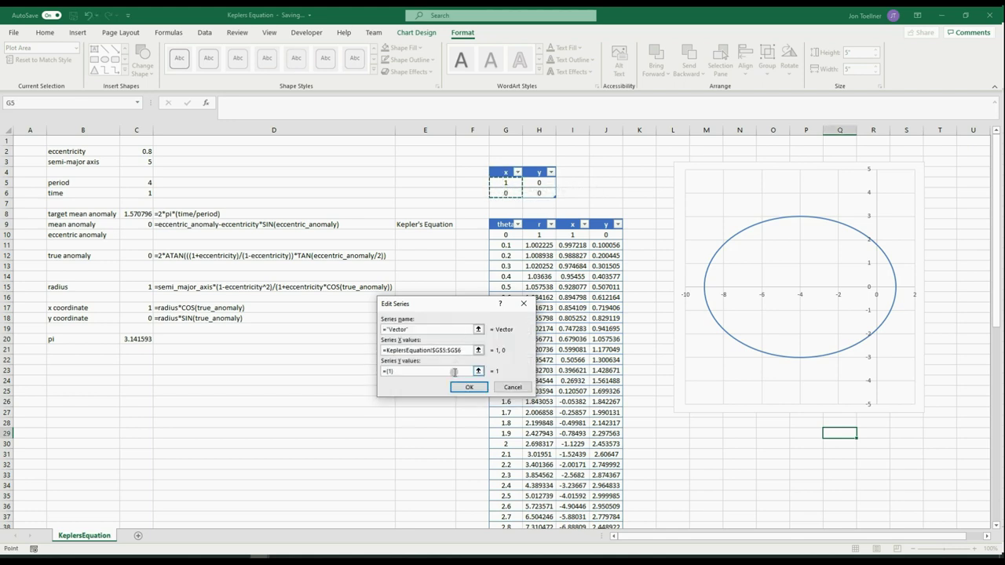
pyautogui.moveTo(385, 370); pyautogui.dragTo(413, 370)
pyautogui.moveTo(530, 182); pyautogui.dragTo(537, 193)
pyautogui.click(469, 387)
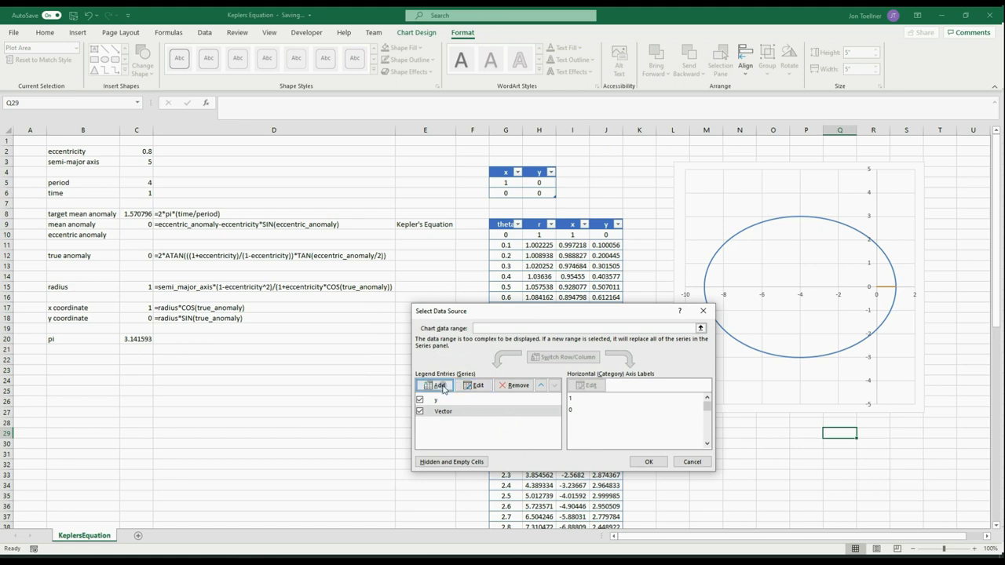
# Add a 'satellite' series with X value C17 and Y value C18, and apply.
pyautogui.click(439, 385)
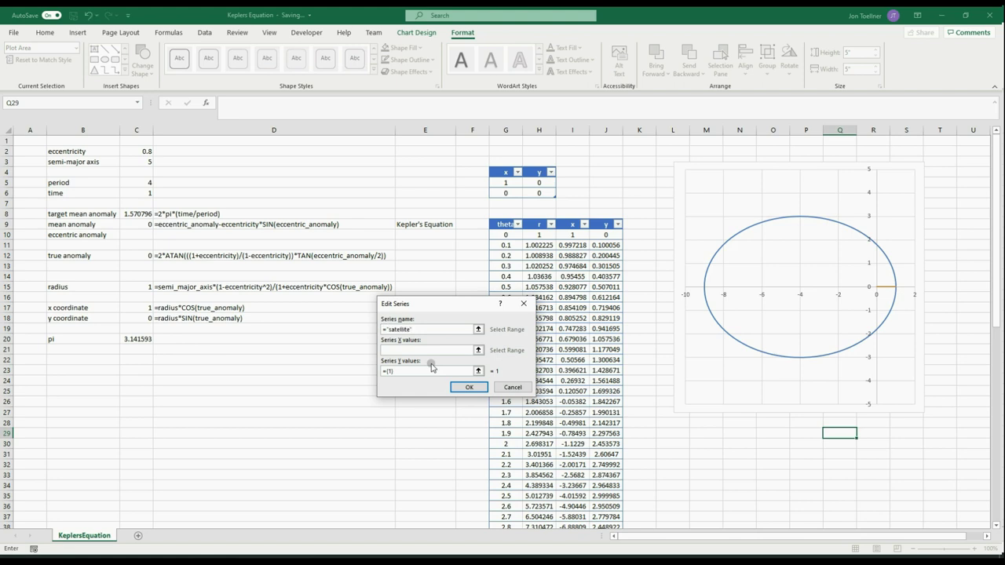
pyautogui.click(421, 347)
pyautogui.click(140, 309)
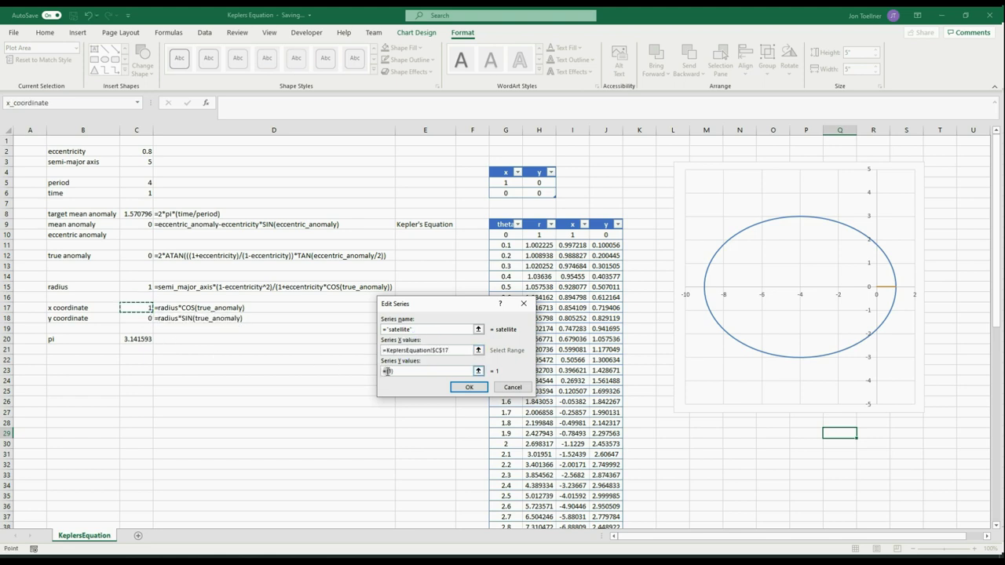
pyautogui.click(386, 372)
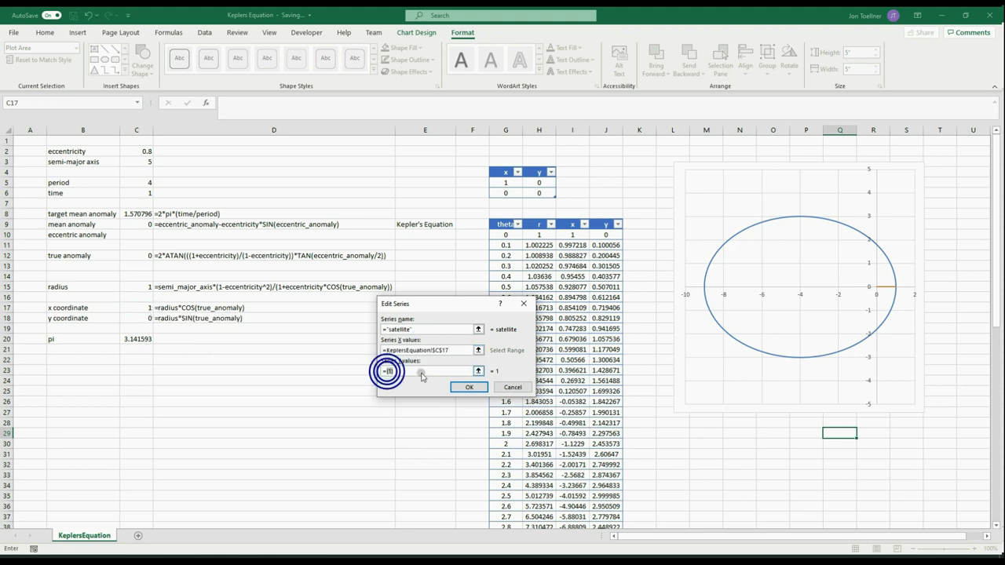
pyautogui.click(137, 319)
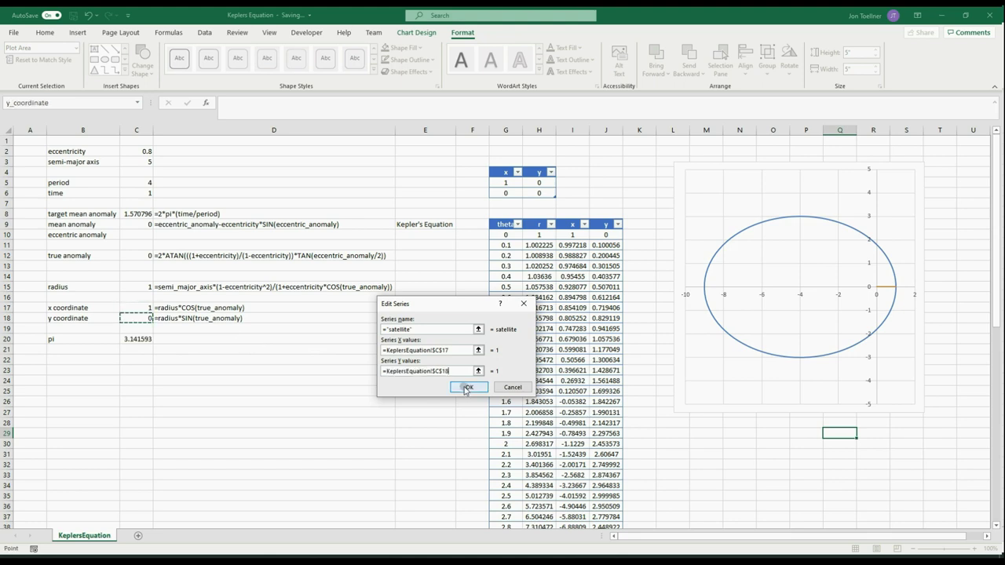
pyautogui.click(469, 388)
pyautogui.click(649, 463)
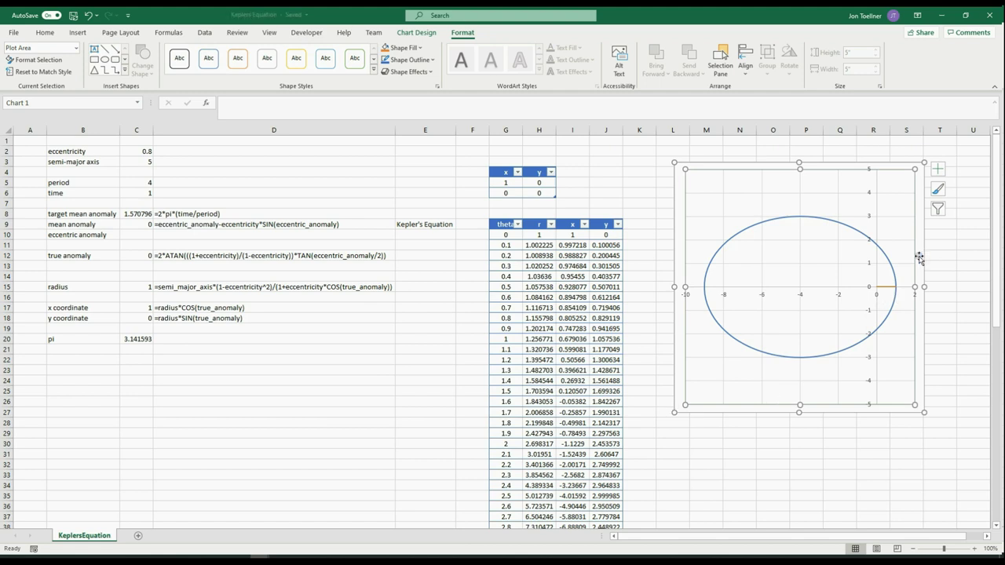
# Open the Vector series formatting options on the chart, then close them.
pyautogui.click(883, 287)
pyautogui.rightClick(883, 287)
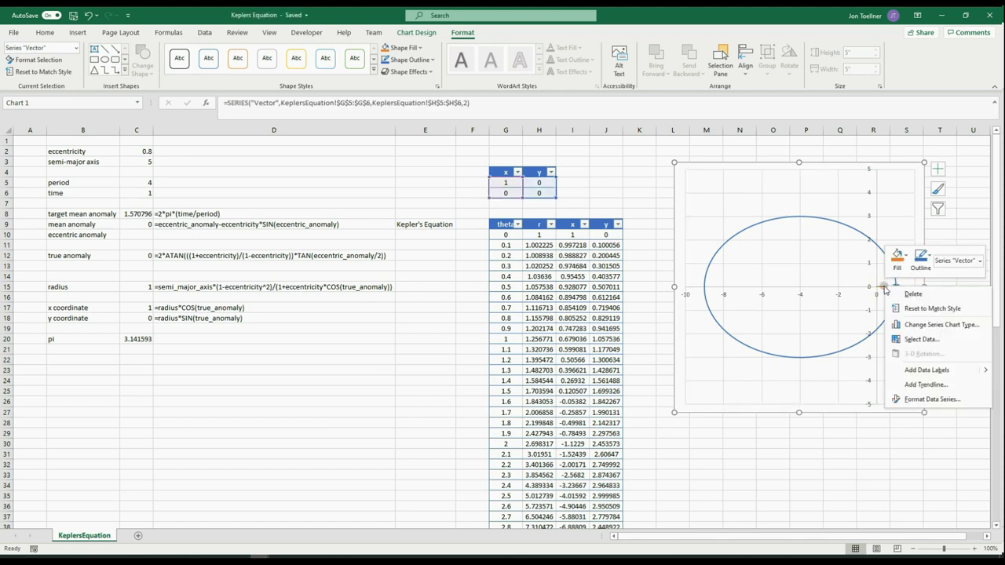
pyautogui.click(934, 397)
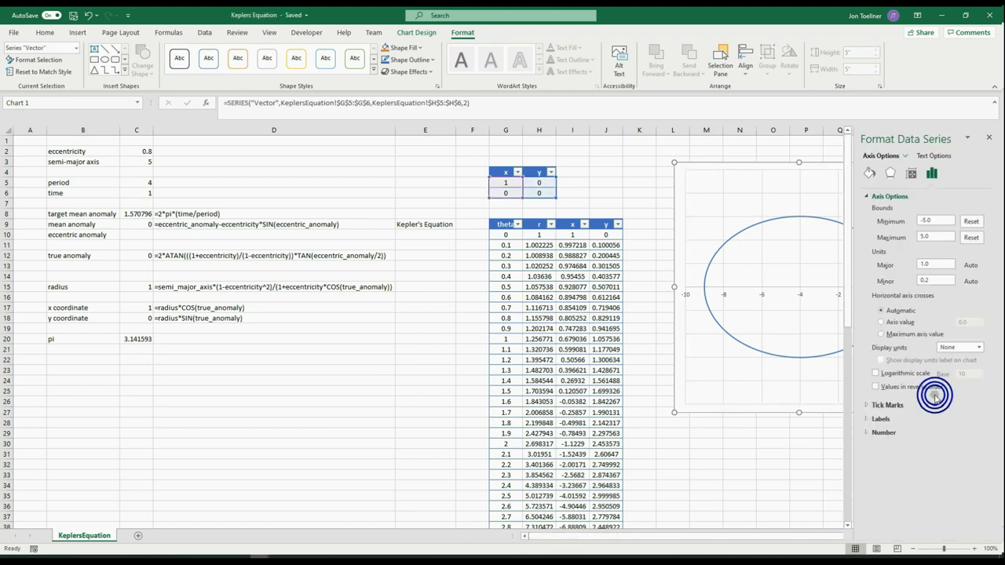
pyautogui.click(989, 137)
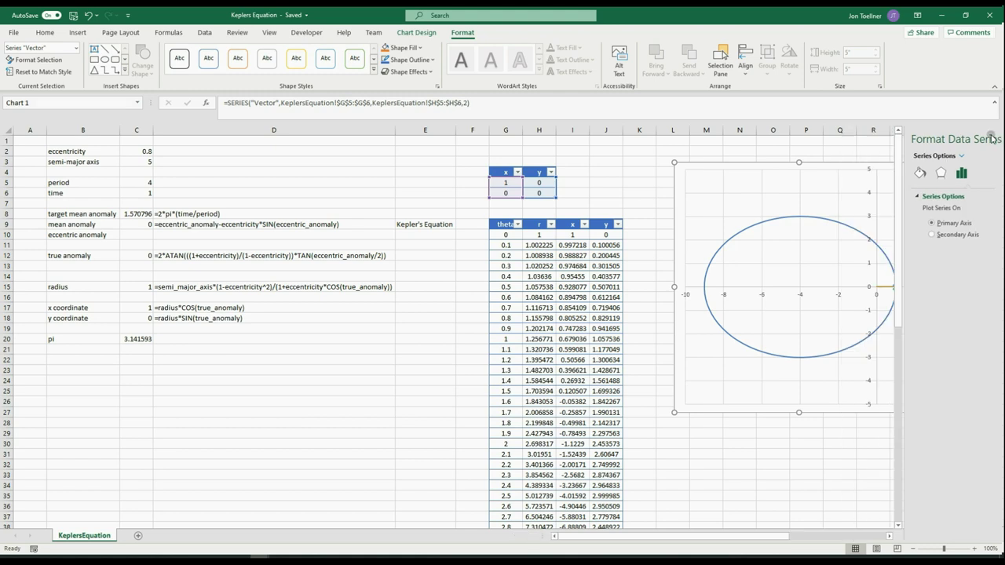
# Change the satellite series to a plain Scatter type in the Combo chart settings.
pyautogui.click(407, 34)
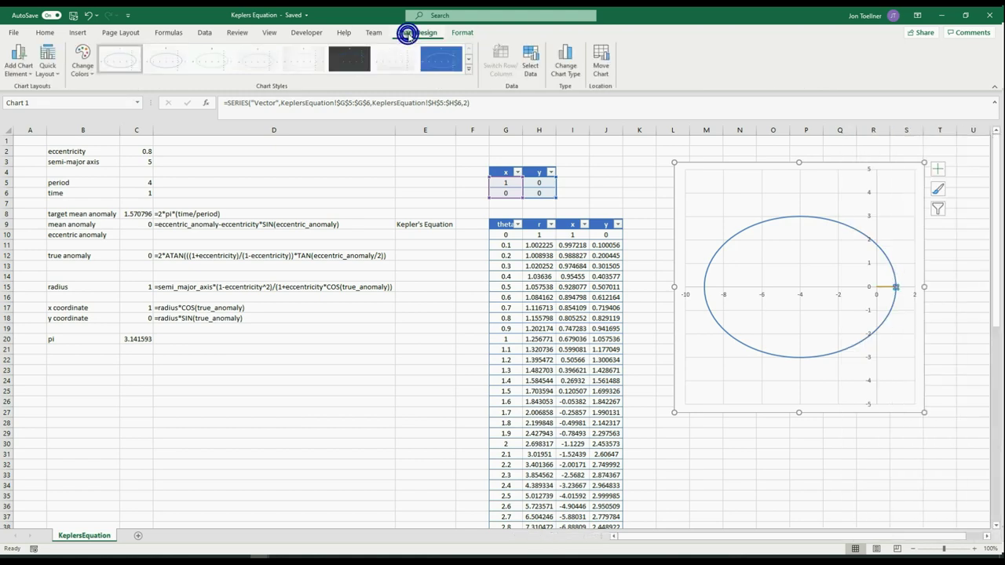
pyautogui.click(557, 68)
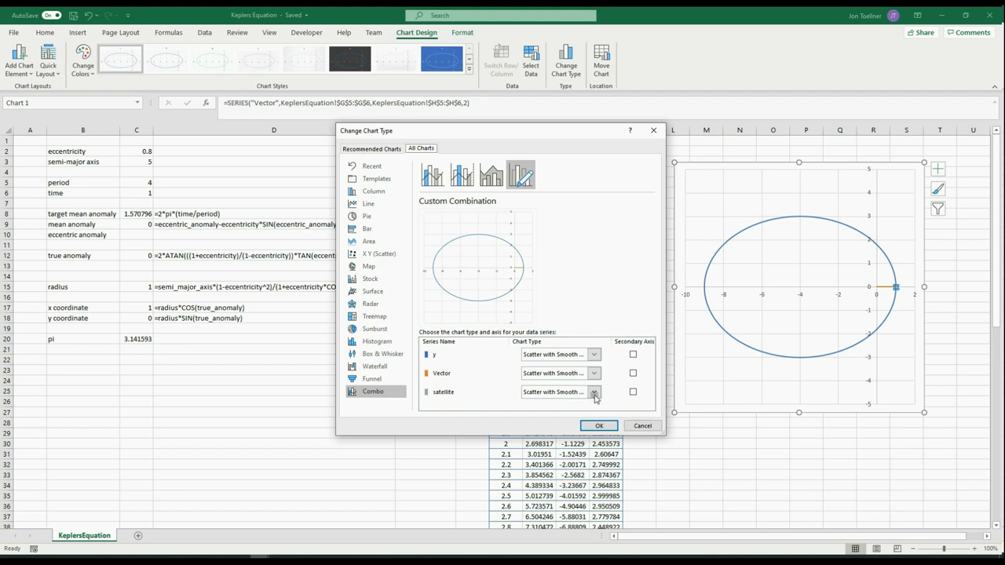
pyautogui.click(594, 397)
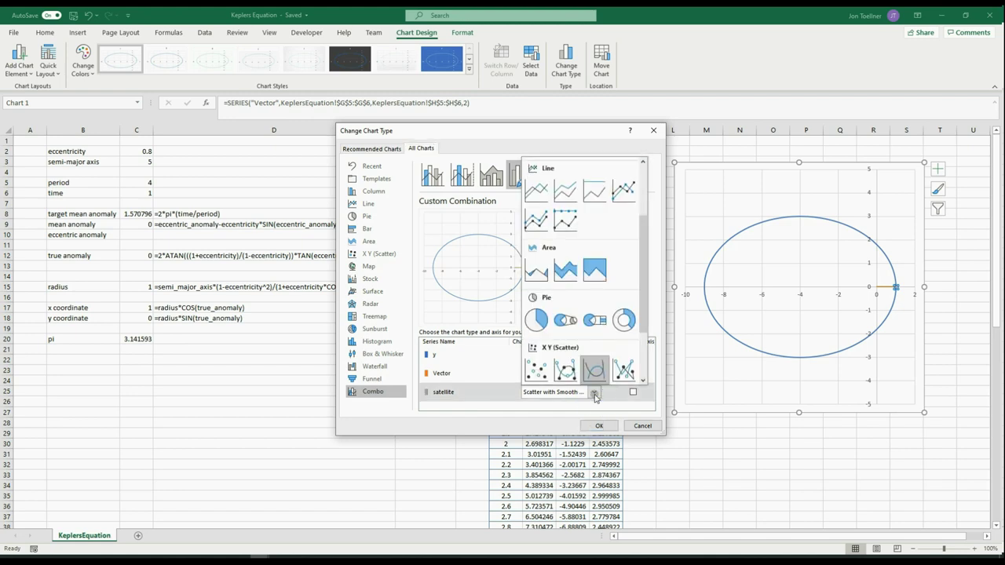
pyautogui.click(527, 369)
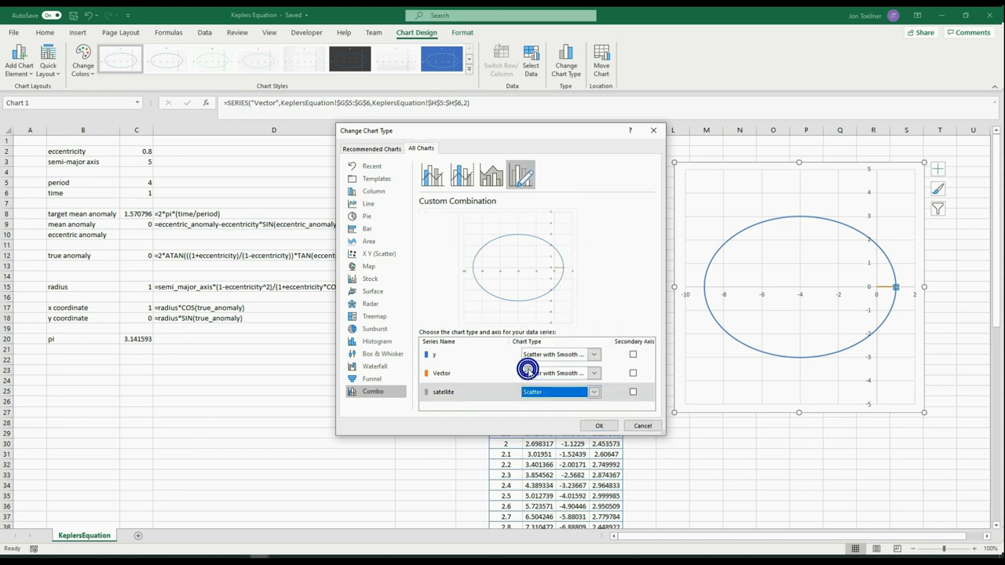
pyautogui.click(599, 425)
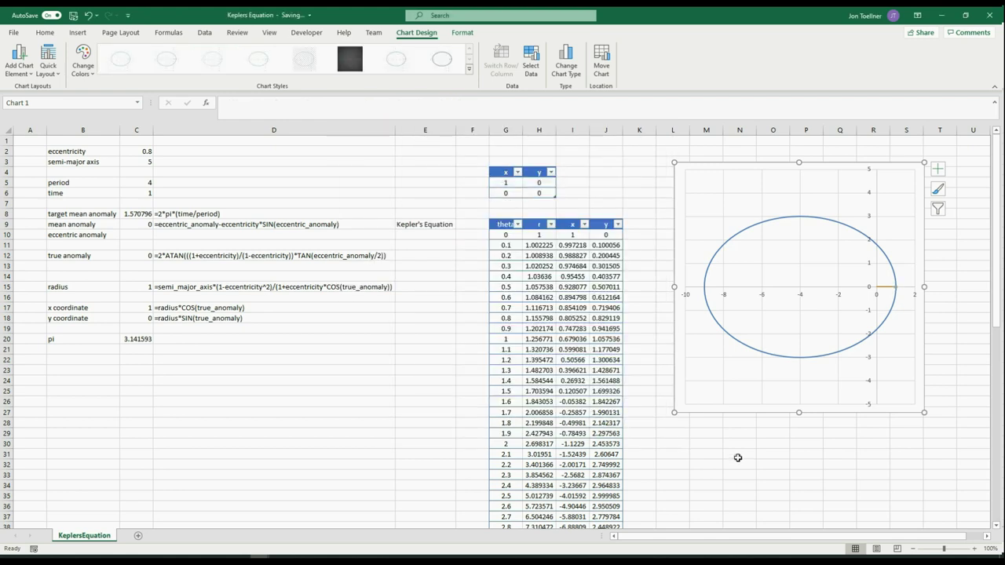
# Goal Seek C9 to 1.570796 by changing C10, giving eccentric anomaly 2.212146.
pyautogui.click(133, 227)
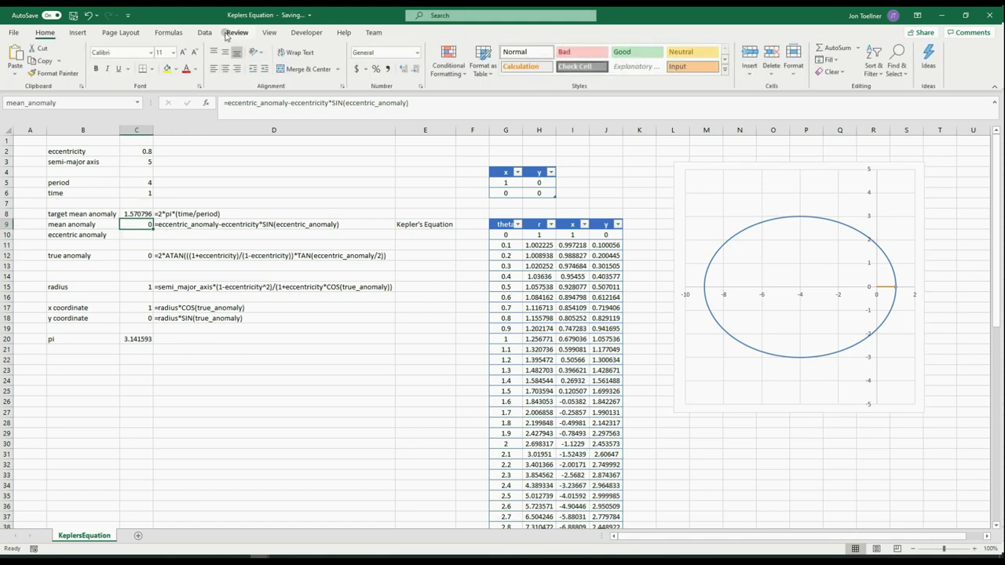
pyautogui.click(204, 32)
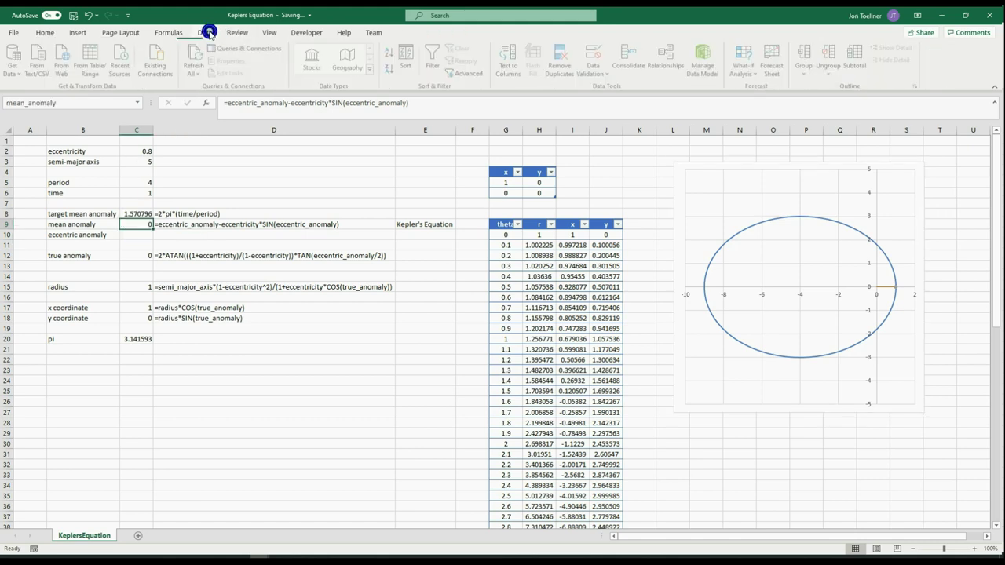
pyautogui.click(745, 66)
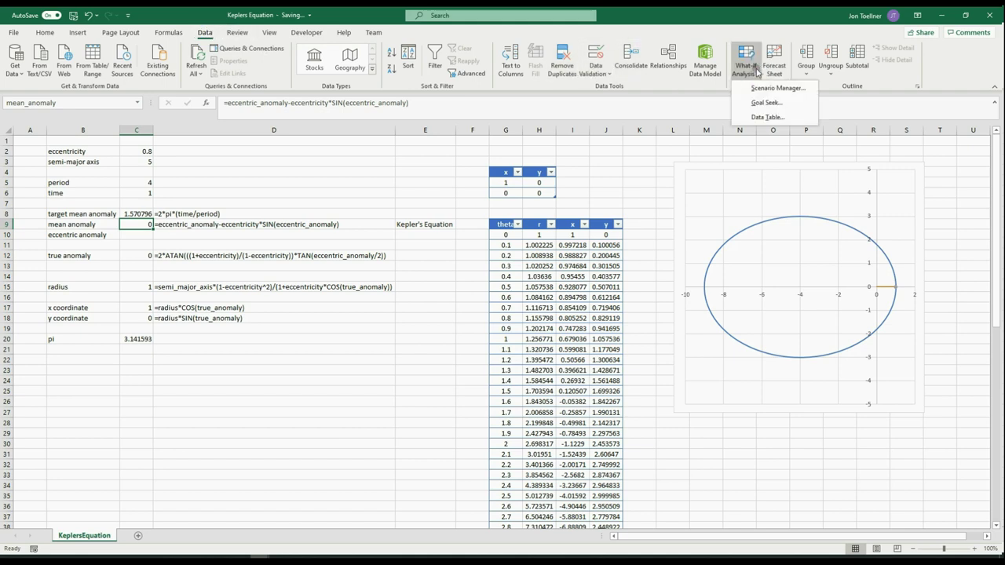
pyautogui.click(765, 101)
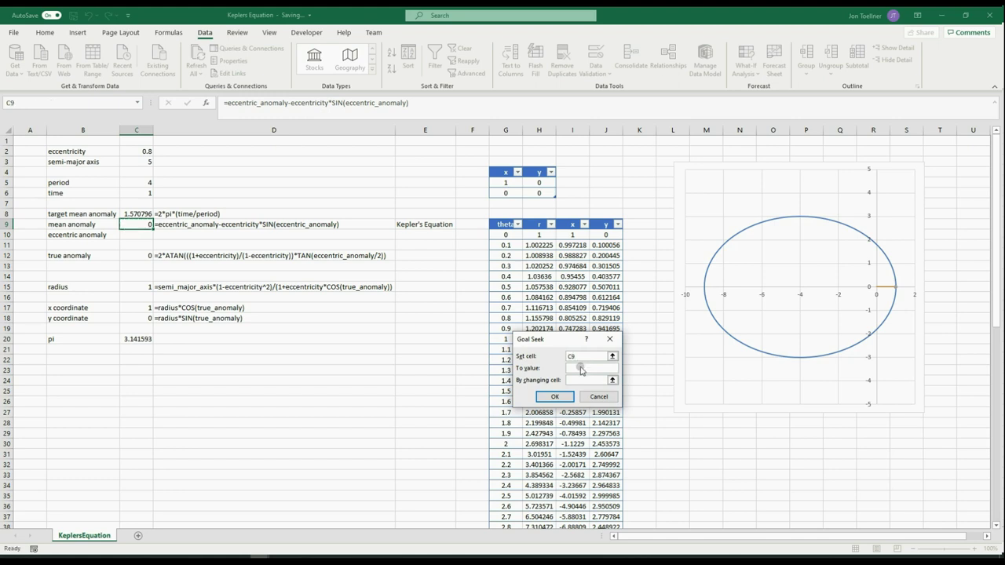
pyautogui.click(580, 366)
pyautogui.click(578, 380)
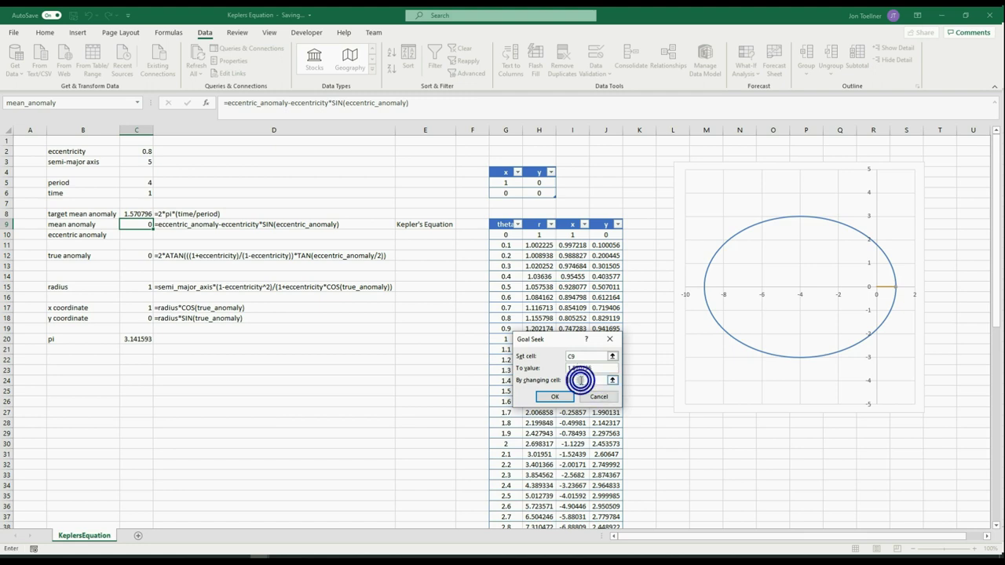
pyautogui.click(143, 236)
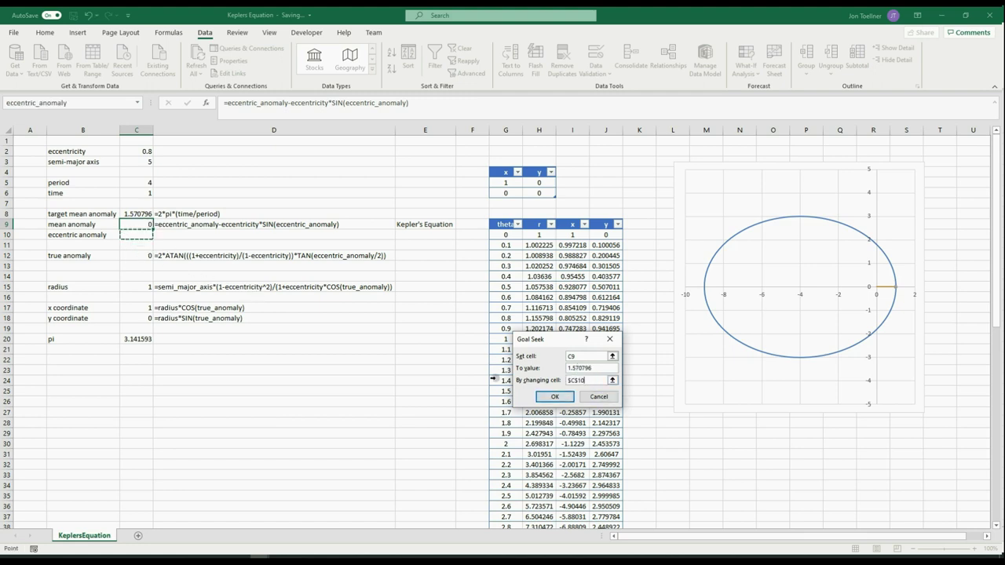
pyautogui.click(559, 397)
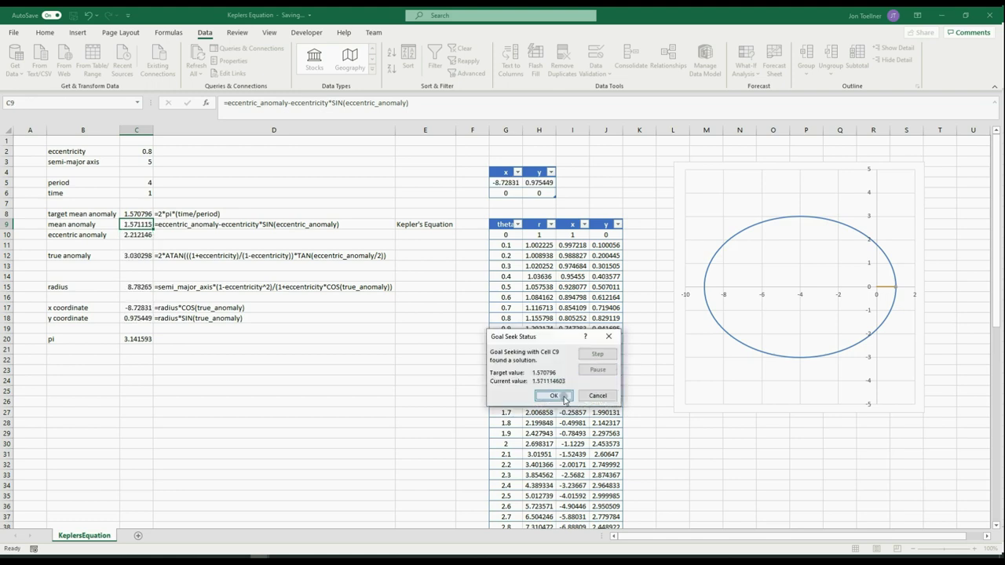
pyautogui.click(553, 396)
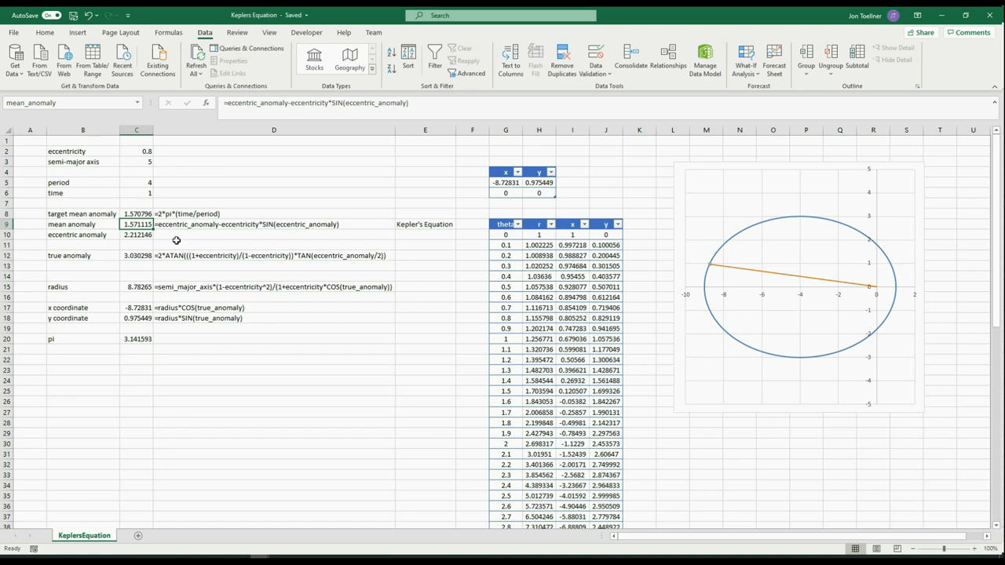
pyautogui.click(138, 214)
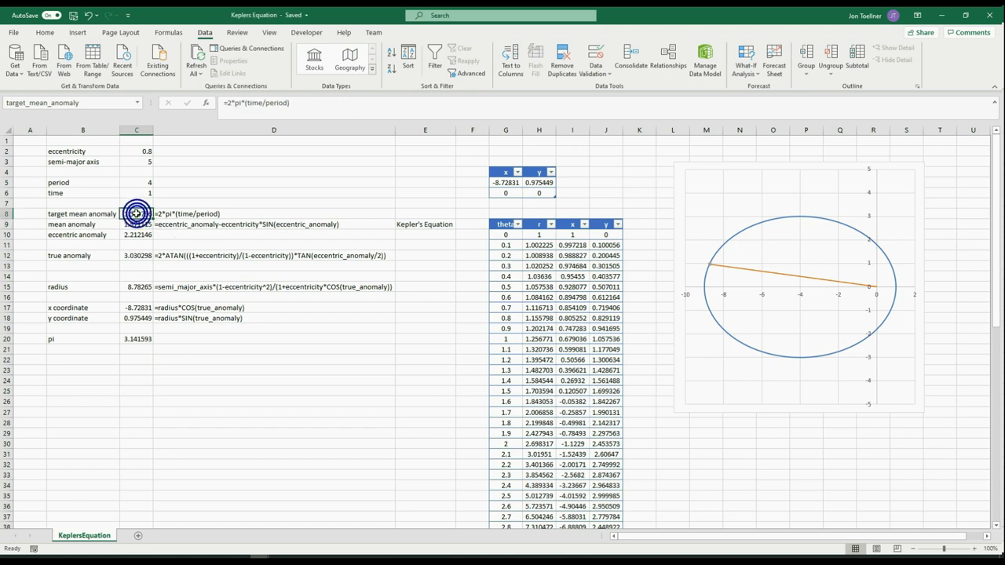
pyautogui.click(139, 193)
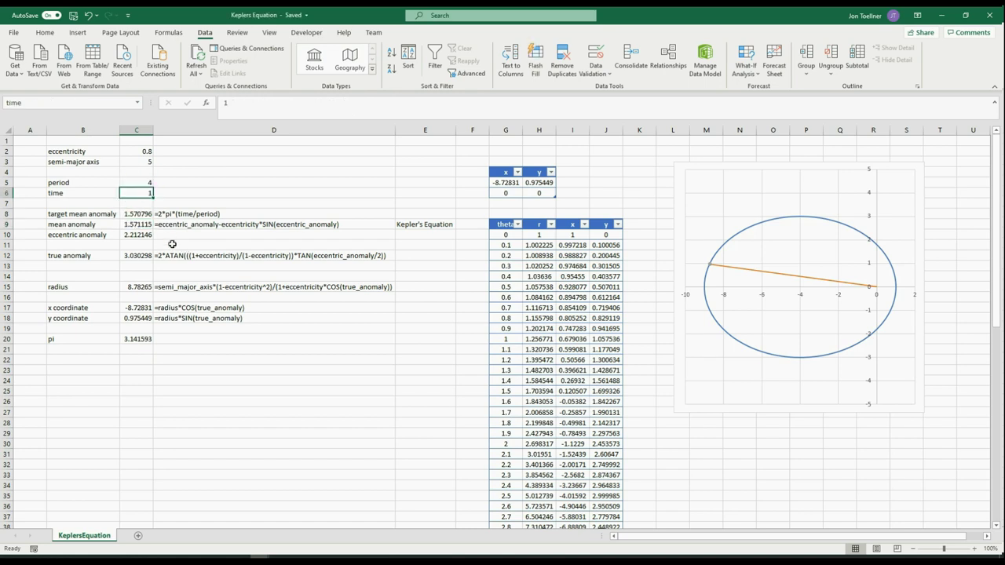
# Enter time 0.5 in C6 and Goal Seek C9 to 0.785398 via C10 (1.585504).
pyautogui.write('0.5')
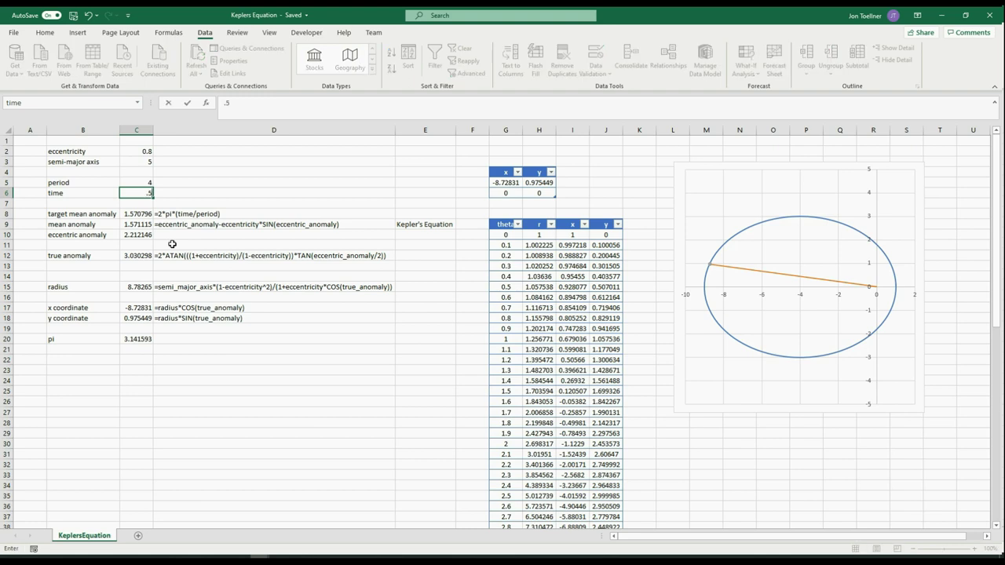
pyautogui.press('Return')
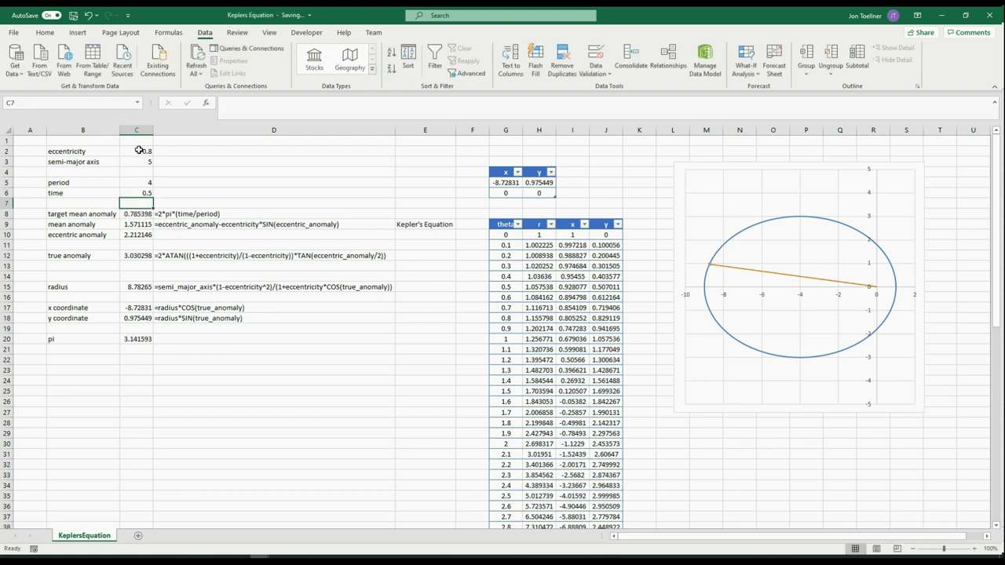
pyautogui.click(139, 224)
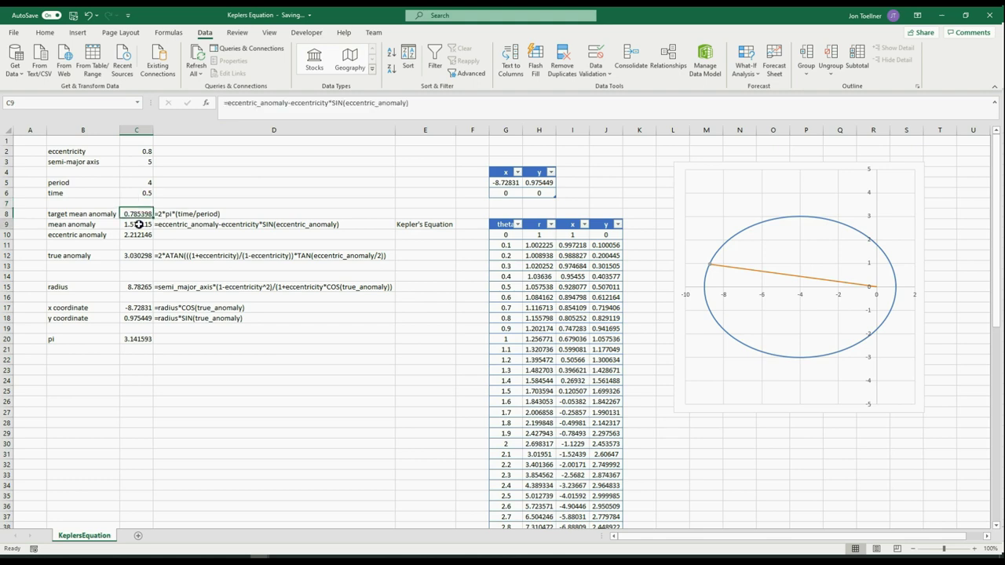
pyautogui.click(751, 71)
pyautogui.click(766, 102)
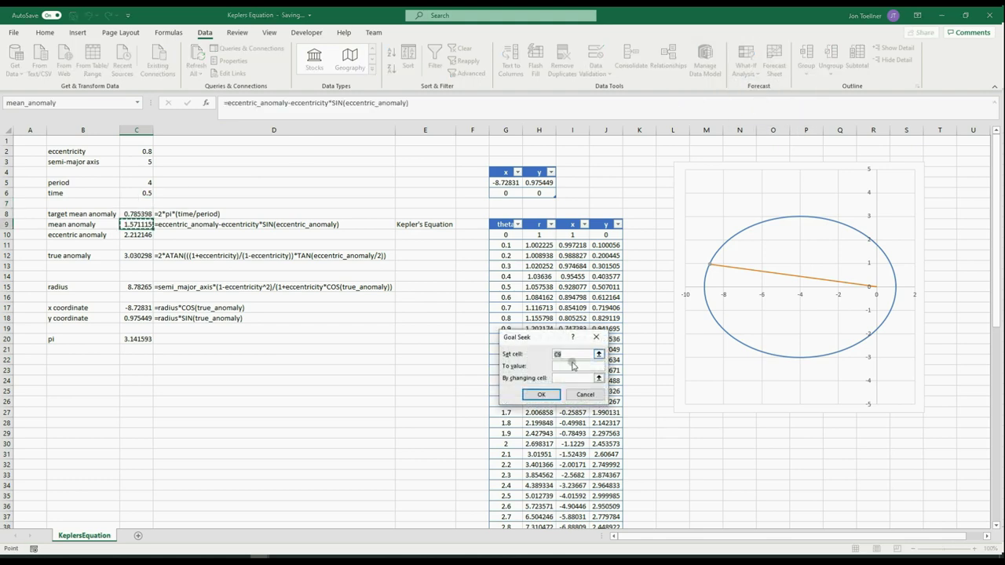
pyautogui.click(570, 365)
pyautogui.click(570, 377)
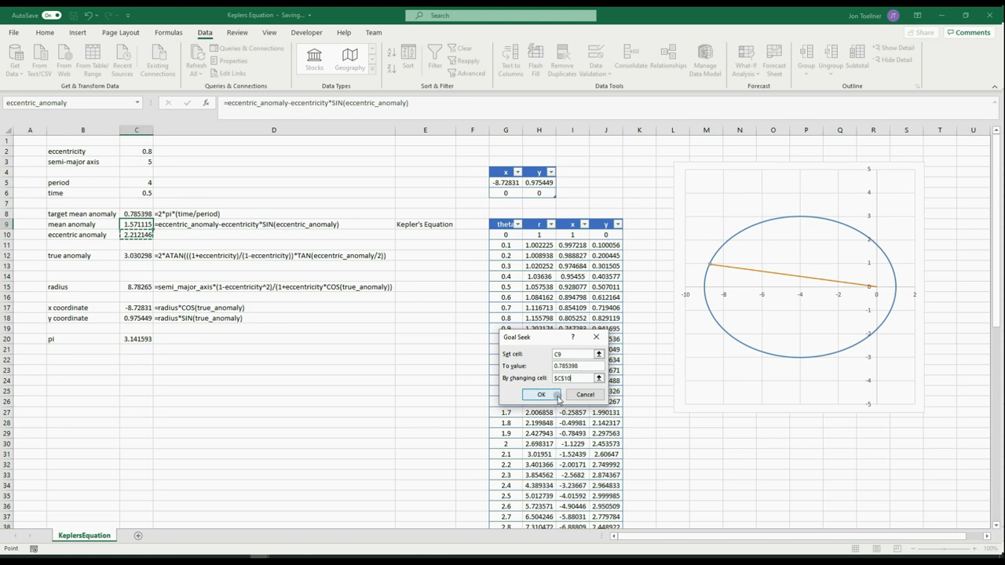
pyautogui.click(554, 395)
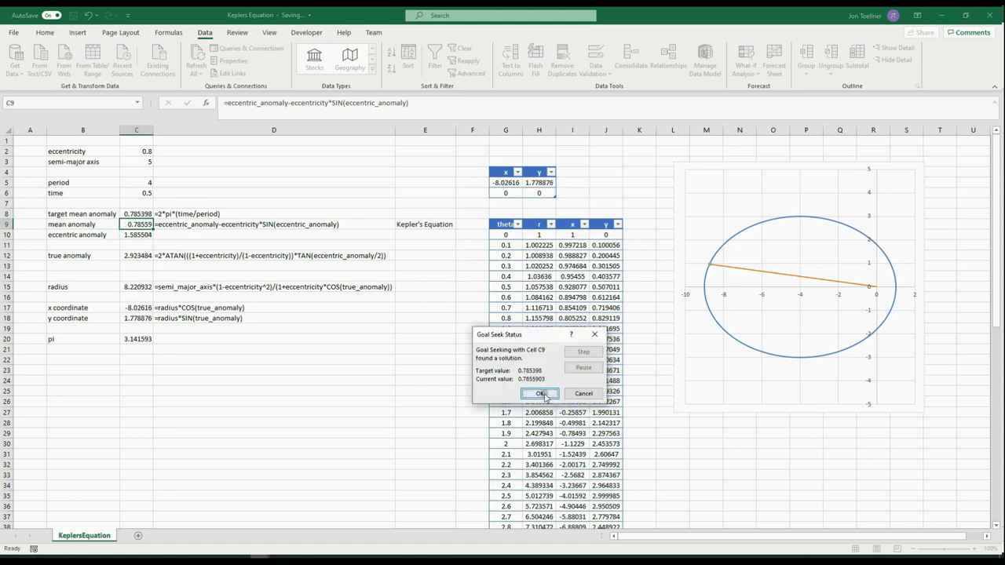
pyautogui.click(542, 394)
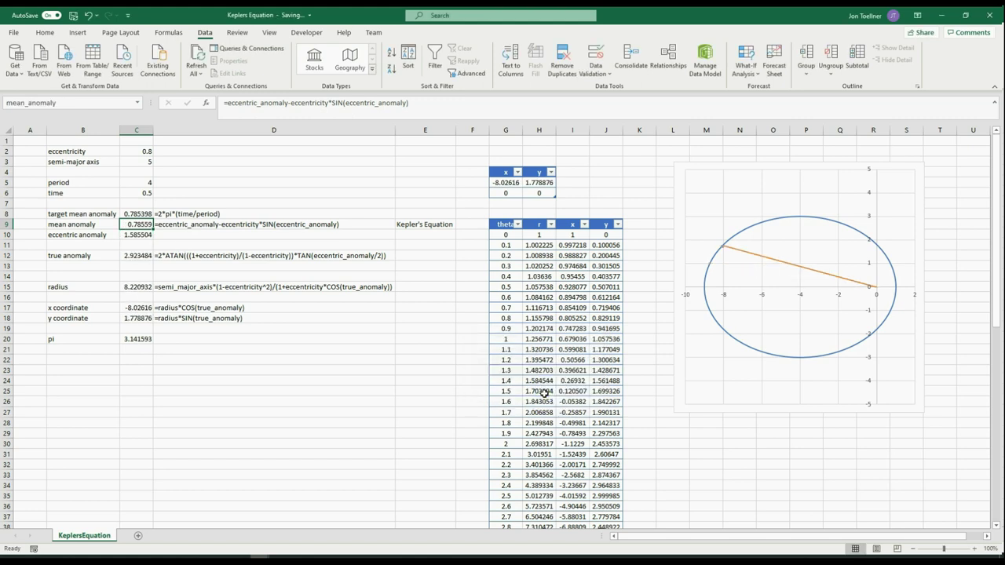
pyautogui.click(145, 193)
pyautogui.write('0')
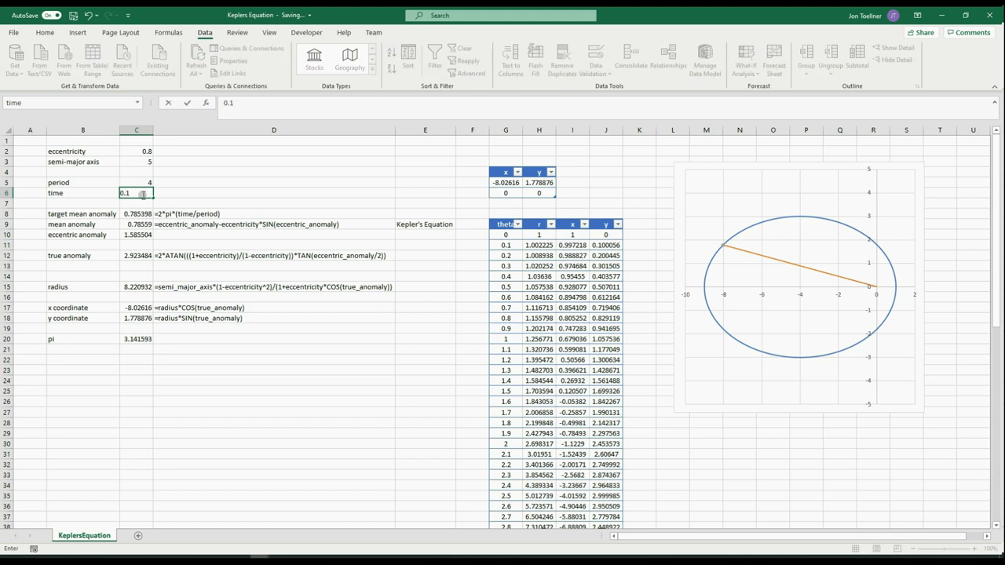
pyautogui.write('.1')
# With time 0.1, Goal Seek C9 to 0.15708 by changing C10, giving 0.625582.
pyautogui.press('Return')
pyautogui.click(135, 226)
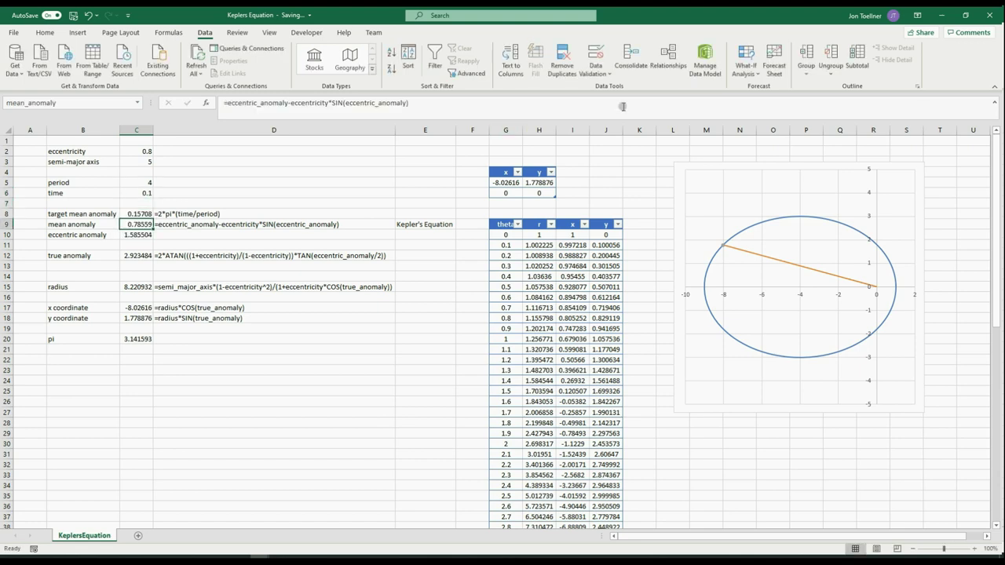
pyautogui.click(744, 62)
pyautogui.click(758, 102)
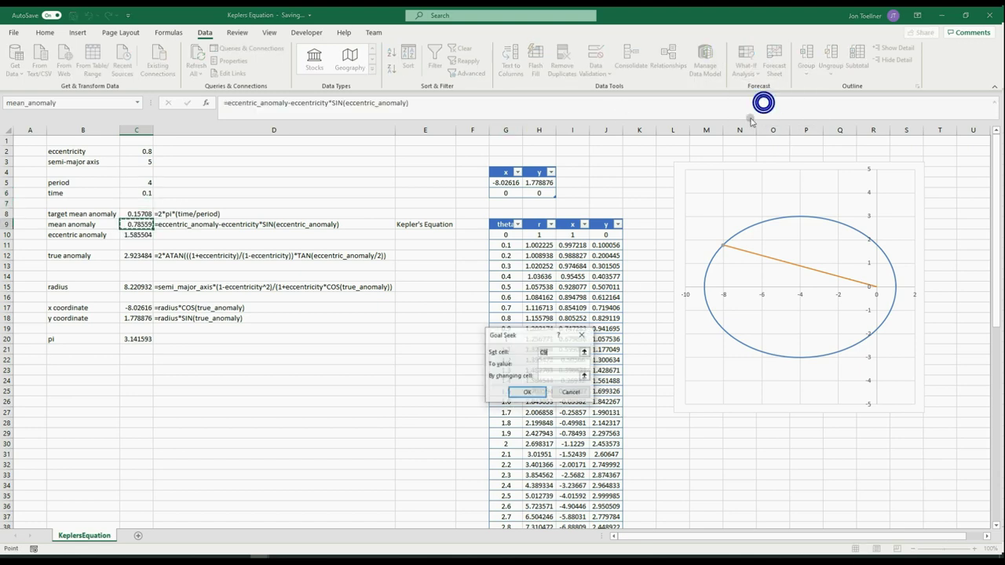
pyautogui.click(566, 363)
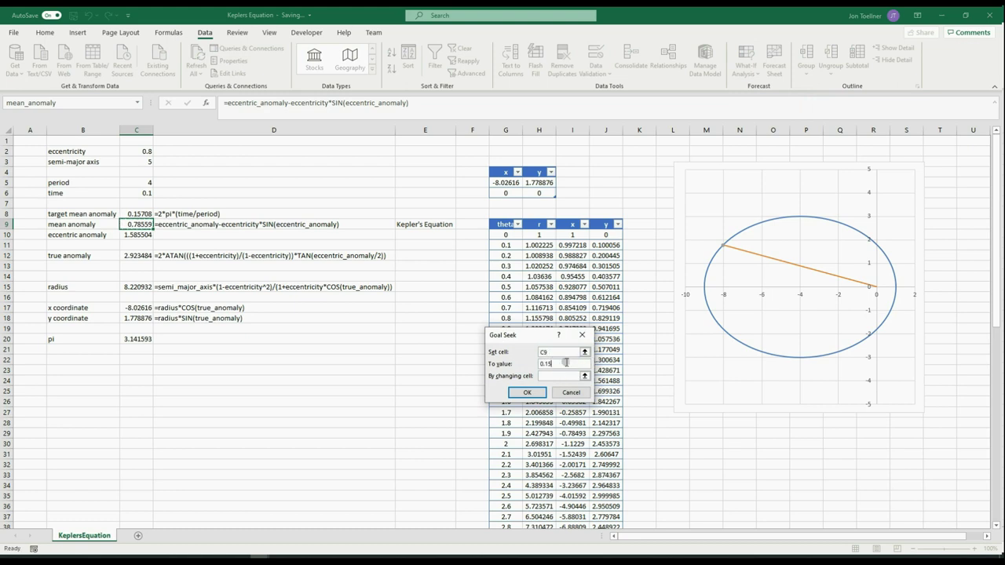
pyautogui.write('0.15708')
pyautogui.click(564, 376)
pyautogui.click(142, 237)
pyautogui.click(527, 393)
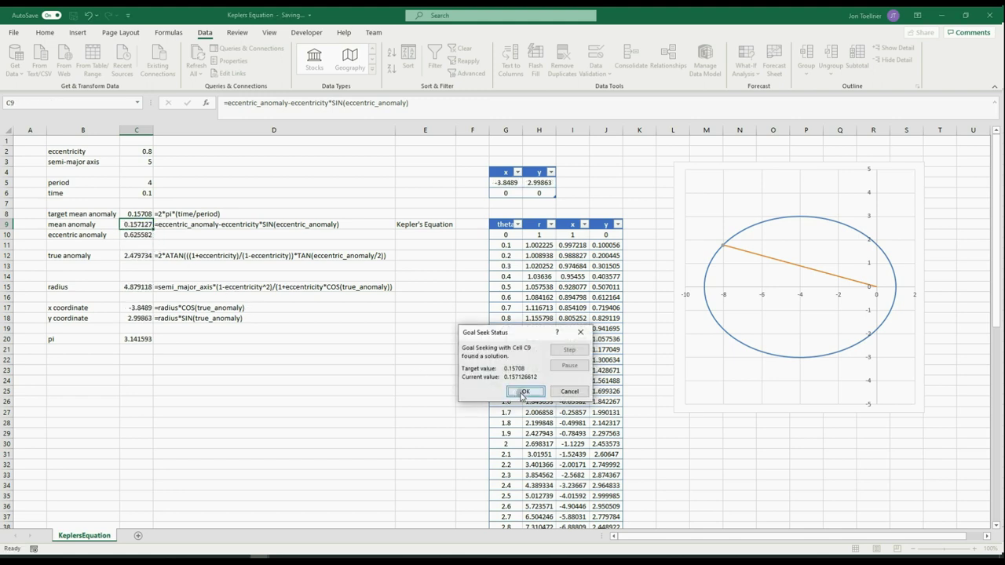
pyautogui.click(523, 392)
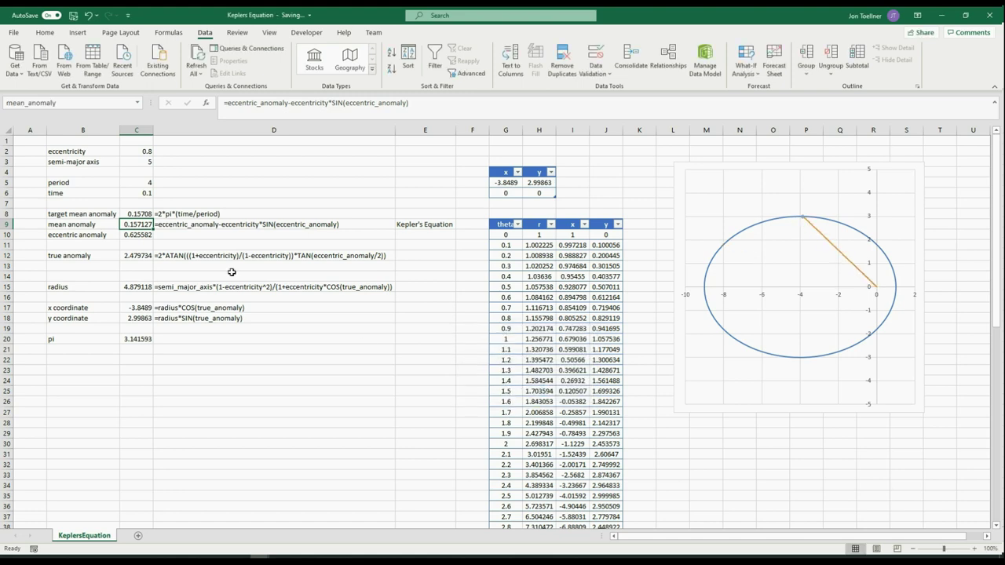
pyautogui.click(146, 192)
# Enter time 0.01, Goal Seek C9 to 0.015708 via C10 (0.078544), and save.
pyautogui.write('0')
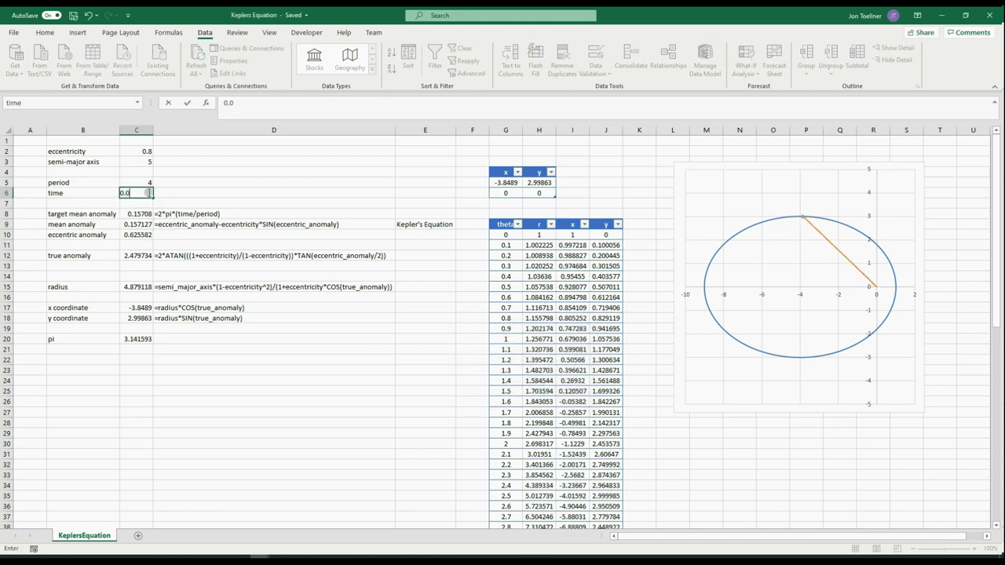
pyautogui.write('.01')
pyautogui.click(139, 225)
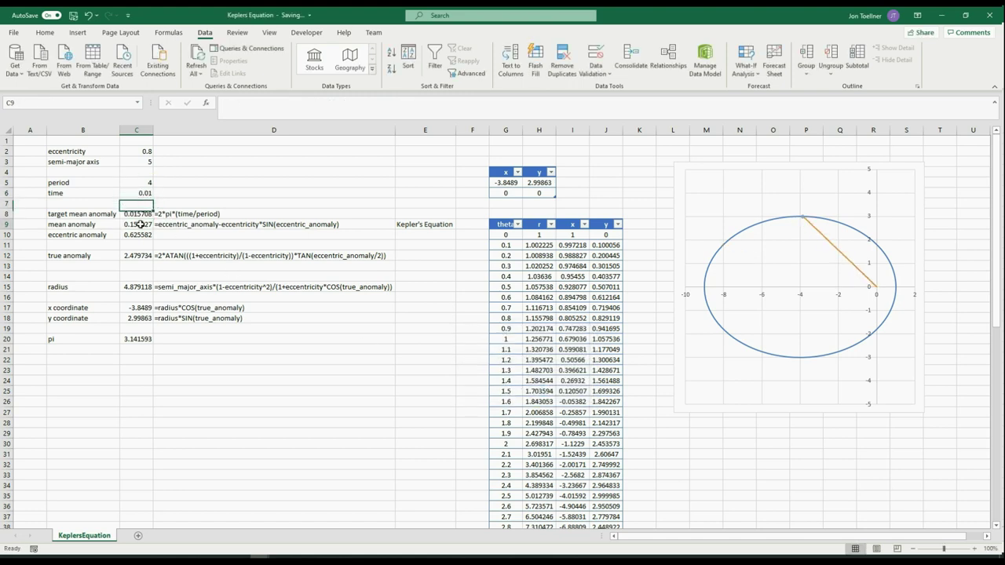
pyautogui.click(745, 71)
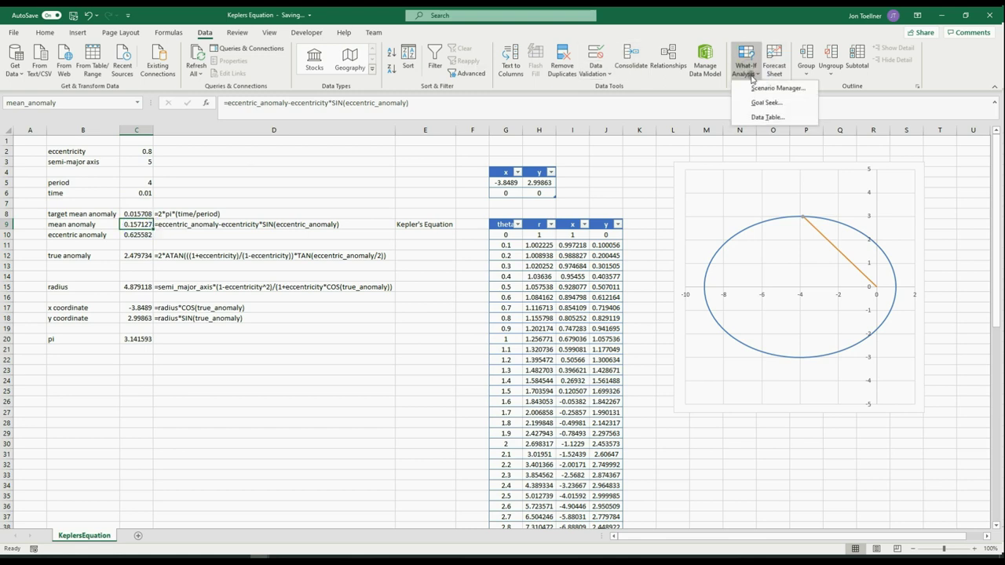
pyautogui.click(759, 106)
pyautogui.click(532, 362)
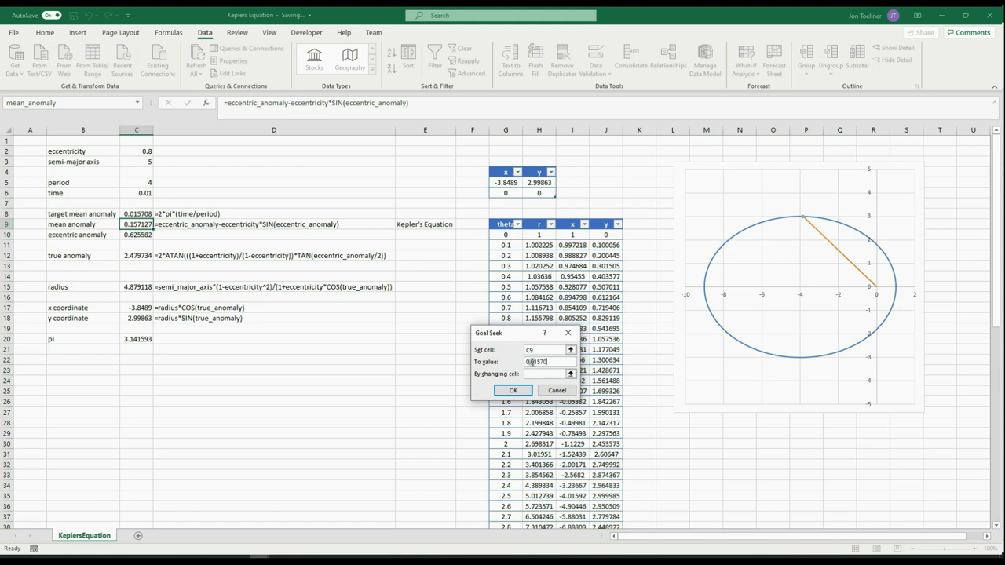
pyautogui.click(546, 374)
pyautogui.click(138, 233)
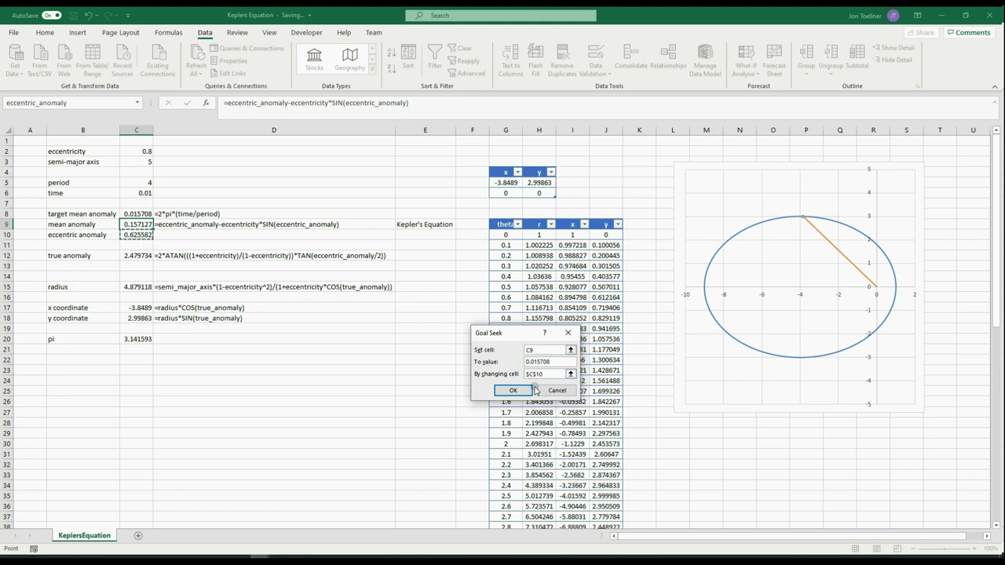
pyautogui.click(521, 391)
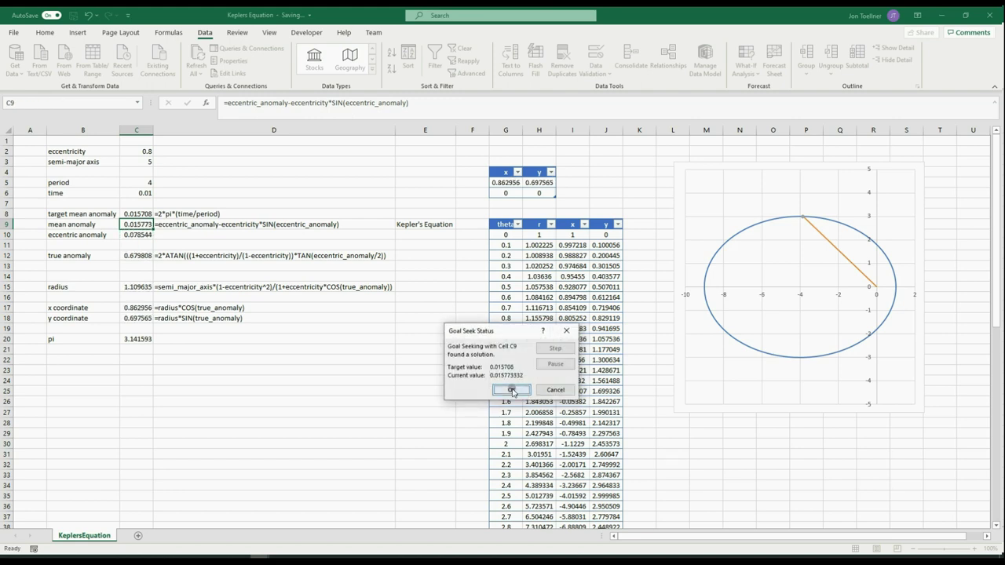
pyautogui.click(511, 391)
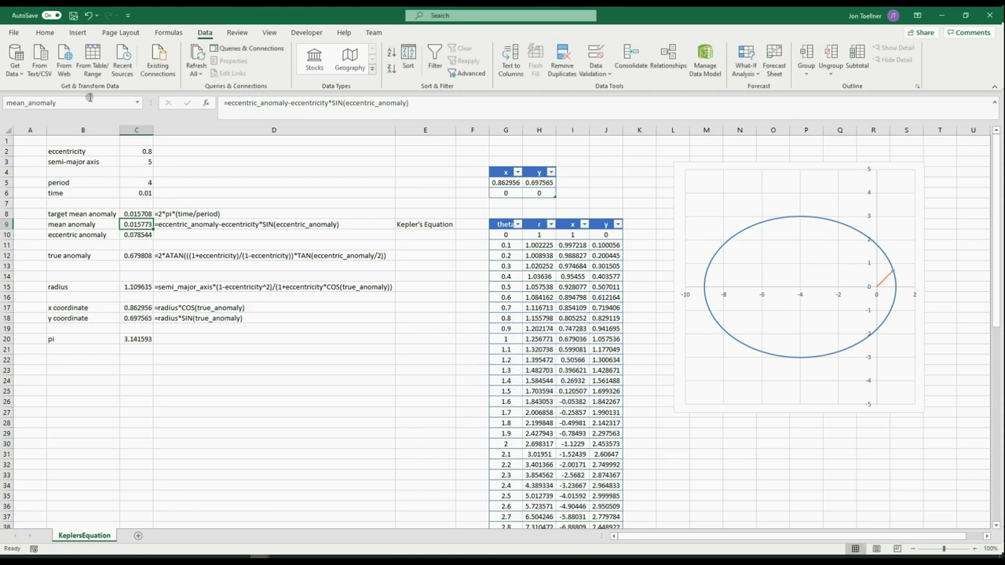
pyautogui.click(76, 15)
# Show C2:C6 with two decimals: 0.80, 5.00, 4.00 and 0.01.
pyautogui.moveTo(137, 153); pyautogui.dragTo(137, 192)
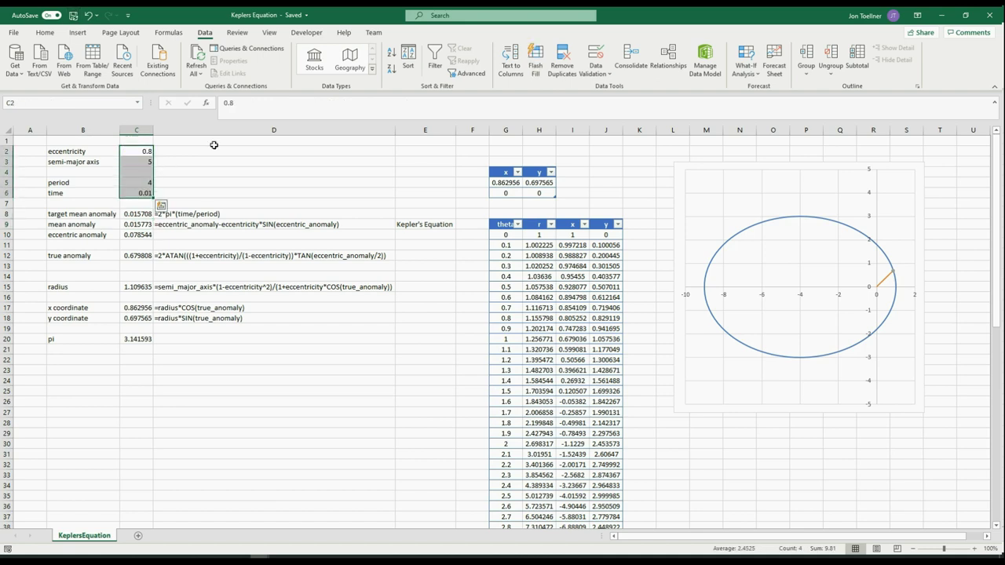
pyautogui.click(49, 32)
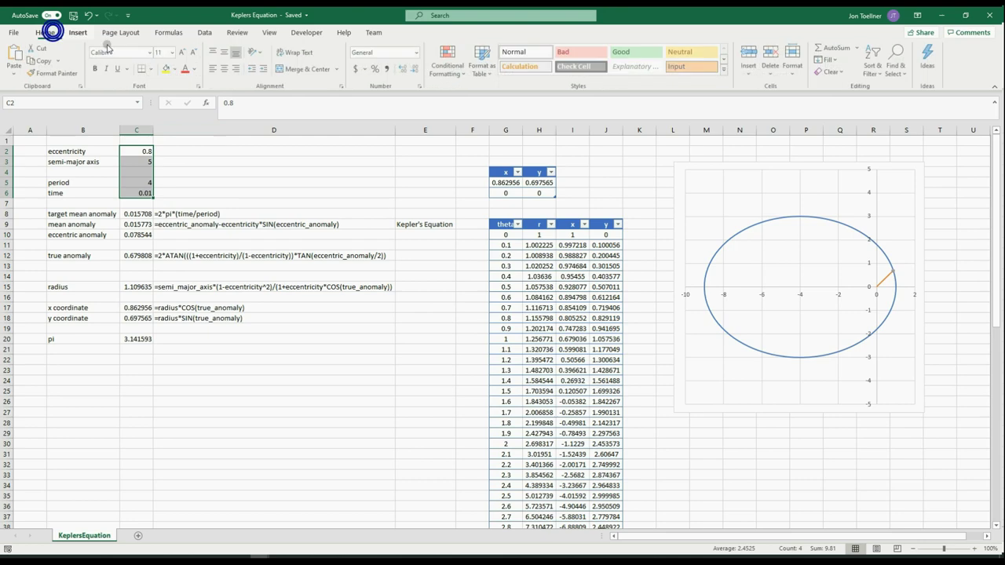
pyautogui.click(397, 68)
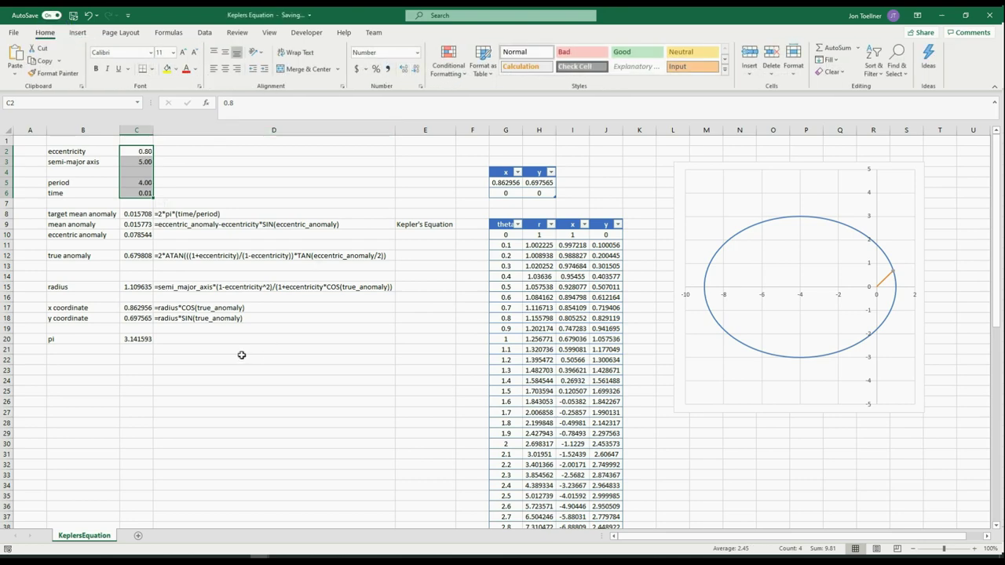
pyautogui.click(58, 151)
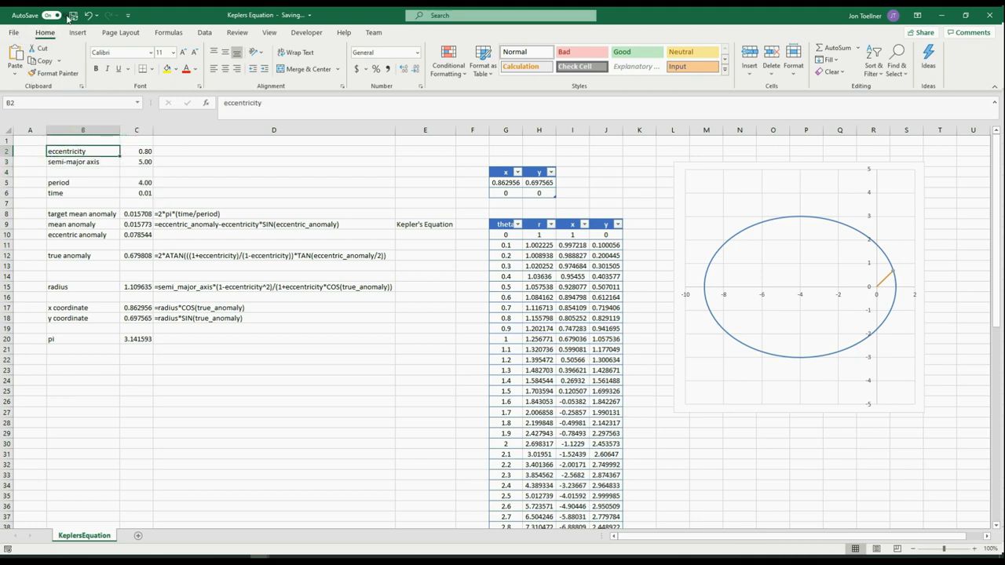
pyautogui.click(281, 554)
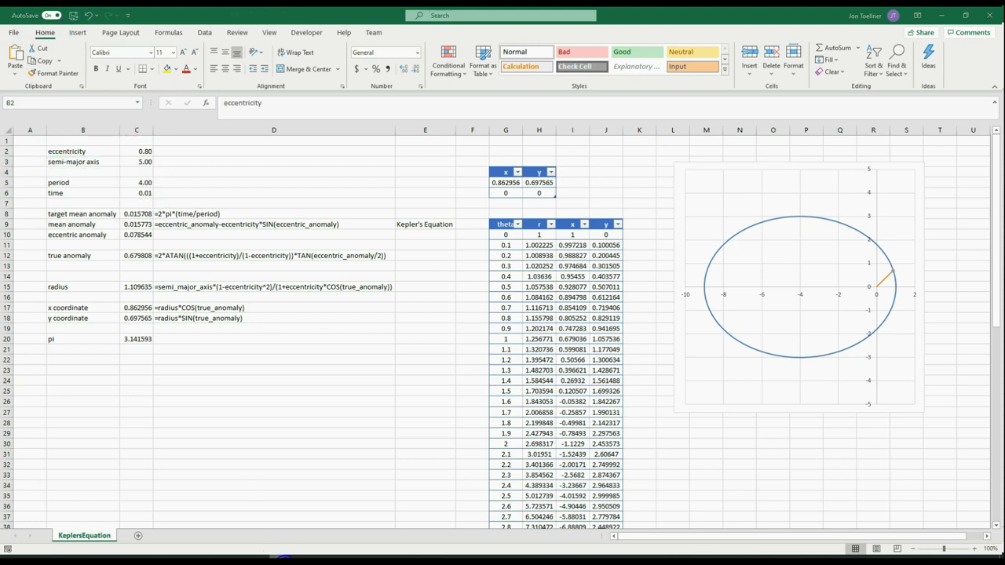